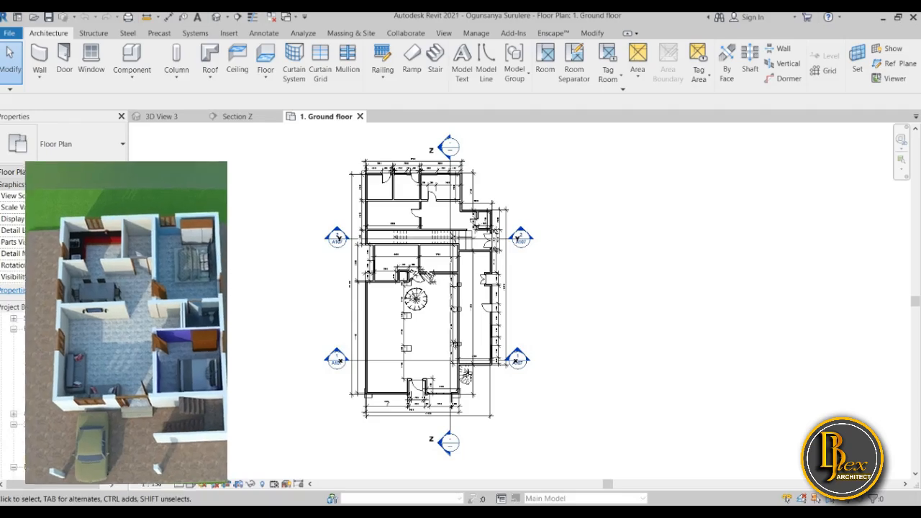
# Open the default 3D view and turn on its section box
pyautogui.doubleClick(43, 467)
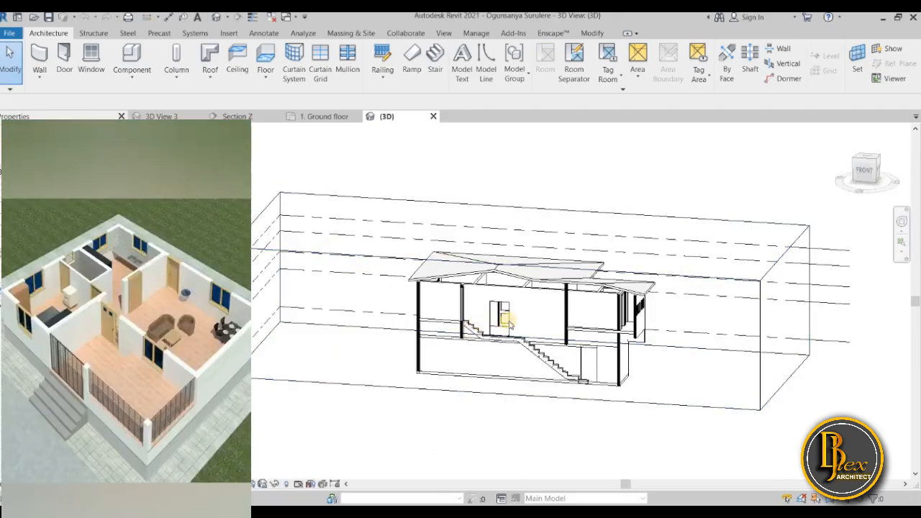
pyautogui.keyDown('shift'); pyautogui.moveTo(508, 322); pyautogui.dragTo(466, 325, button='middle'); pyautogui.keyUp('shift')
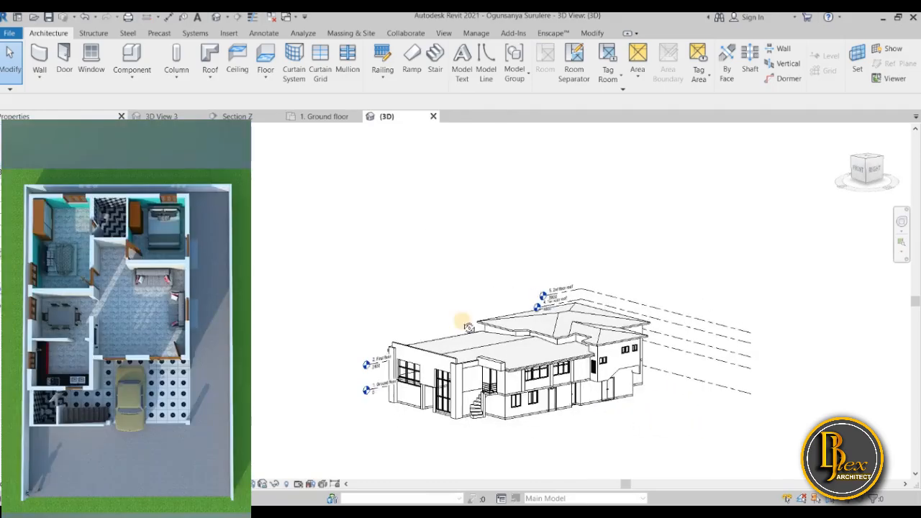
pyautogui.scroll(5, 460, 340)
pyautogui.scroll(-2, 451, 354)
pyautogui.keyDown('shift'); pyautogui.moveTo(529, 401); pyautogui.dragTo(526, 440, button='middle'); pyautogui.keyUp('shift')
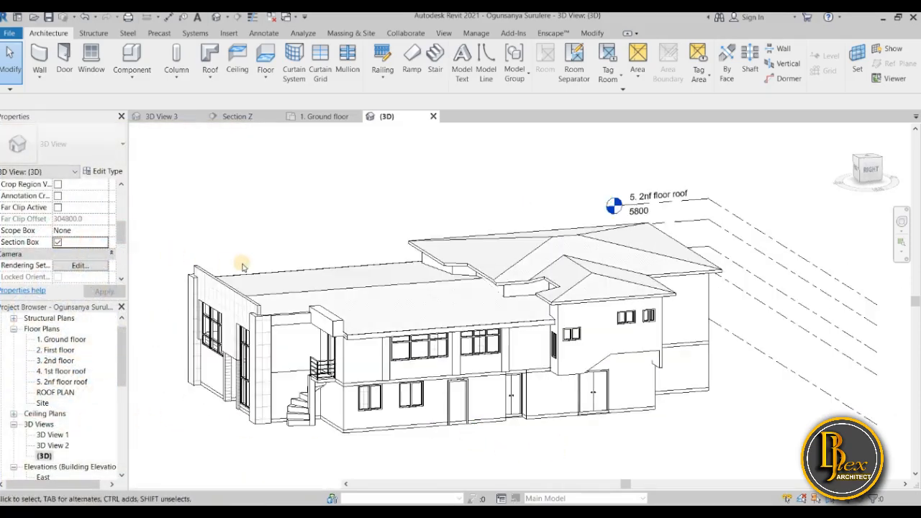
pyautogui.scroll(-3, 239, 267)
# Select the section box and pull its right face inward so that it cuts through the building
pyautogui.click(285, 406)
pyautogui.moveTo(231, 318); pyautogui.dragTo(294, 316)
pyautogui.keyDown('shift'); pyautogui.moveTo(337, 429); pyautogui.dragTo(495, 351, button='middle'); pyautogui.keyUp('shift')
pyautogui.scroll(3, 495, 352)
pyautogui.keyDown('shift'); pyautogui.moveTo(631, 425); pyautogui.dragTo(611, 421, button='middle'); pyautogui.keyUp('shift')
pyautogui.scroll(-3, 464, 349)
pyautogui.moveTo(440, 360); pyautogui.dragTo(409, 376)
pyautogui.moveTo(726, 336); pyautogui.dragTo(553, 332)
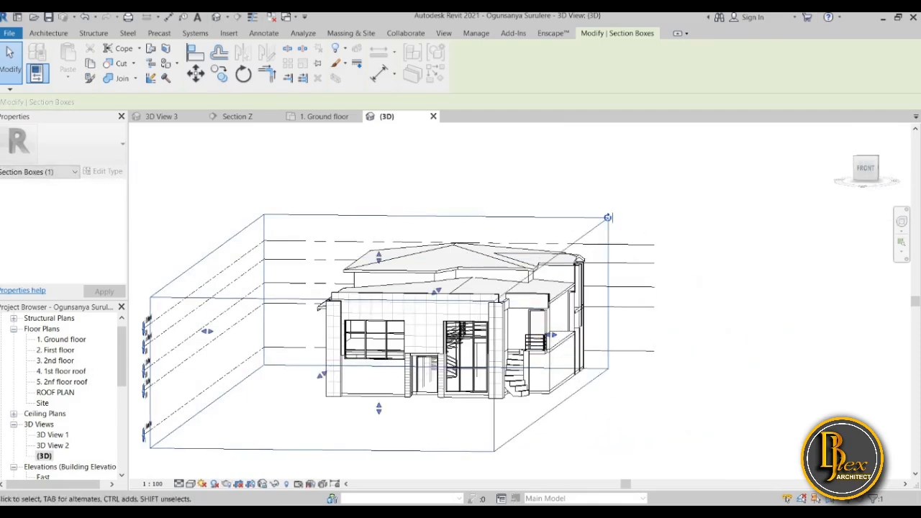
pyautogui.keyDown('shift'); pyautogui.moveTo(662, 424); pyautogui.dragTo(669, 344, button='middle'); pyautogui.keyUp('shift')
pyautogui.keyDown('shift'); pyautogui.moveTo(603, 342); pyautogui.dragTo(617, 296, button='middle'); pyautogui.keyUp('shift')
# Open Section Z from its marker in the ground floor plan and examine the roof trusses, interior and floor levels
pyautogui.click(335, 119)
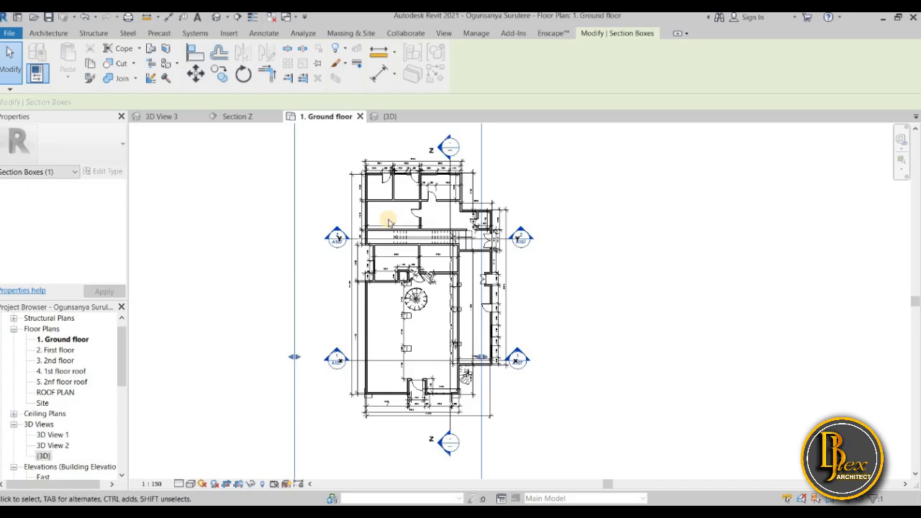
pyautogui.scroll(2, 437, 147)
pyautogui.doubleClick(441, 145)
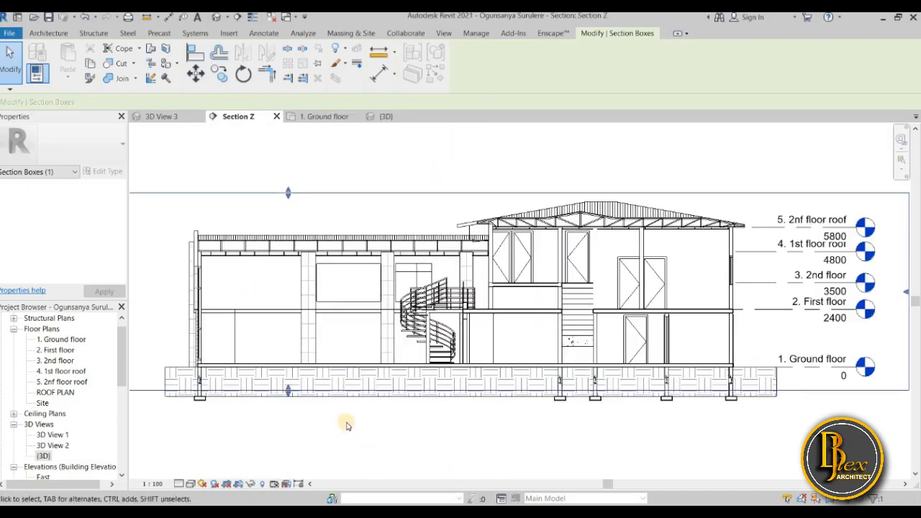
pyautogui.scroll(2, 346, 426)
pyautogui.scroll(-3, 664, 432)
pyautogui.scroll(4, 712, 272)
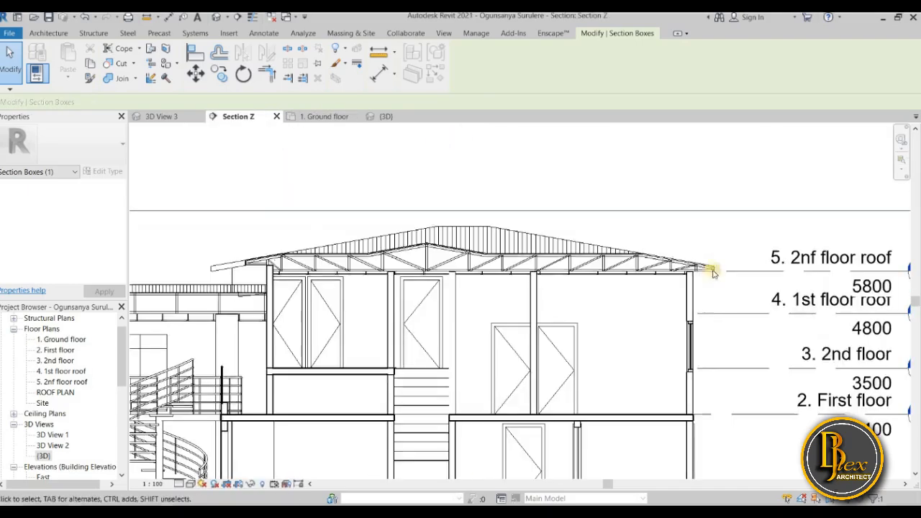
pyautogui.scroll(3, 710, 312)
pyautogui.scroll(-4, 706, 312)
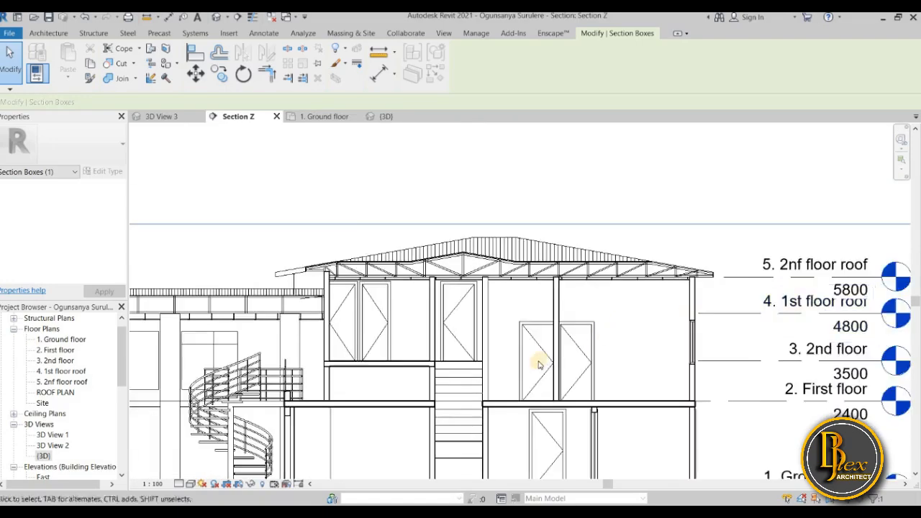
pyautogui.scroll(-4, 540, 365)
pyautogui.scroll(2, 590, 389)
pyautogui.scroll(-1, 475, 432)
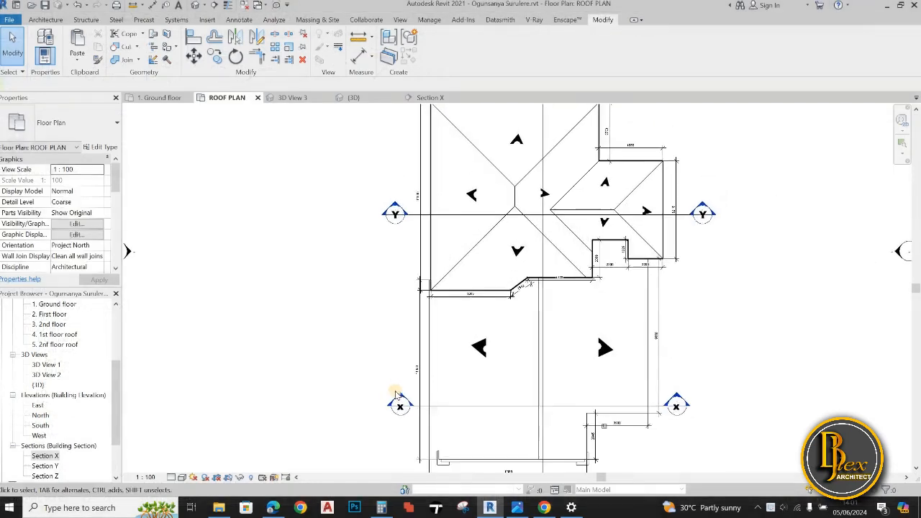
# Open Section X from its marker in the roof plan
pyautogui.doubleClick(399, 400)
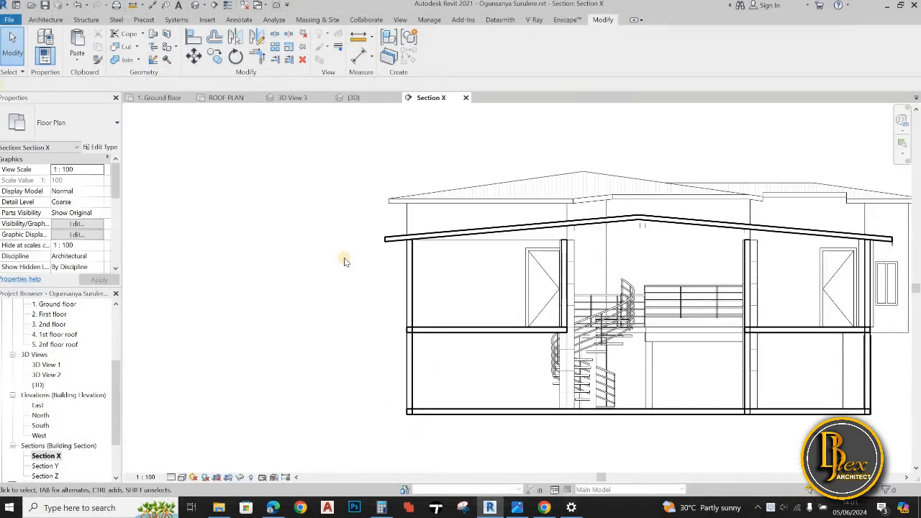
pyautogui.scroll(-1, 271, 298)
pyautogui.moveTo(271, 298); pyautogui.dragTo(215, 330, button='middle')
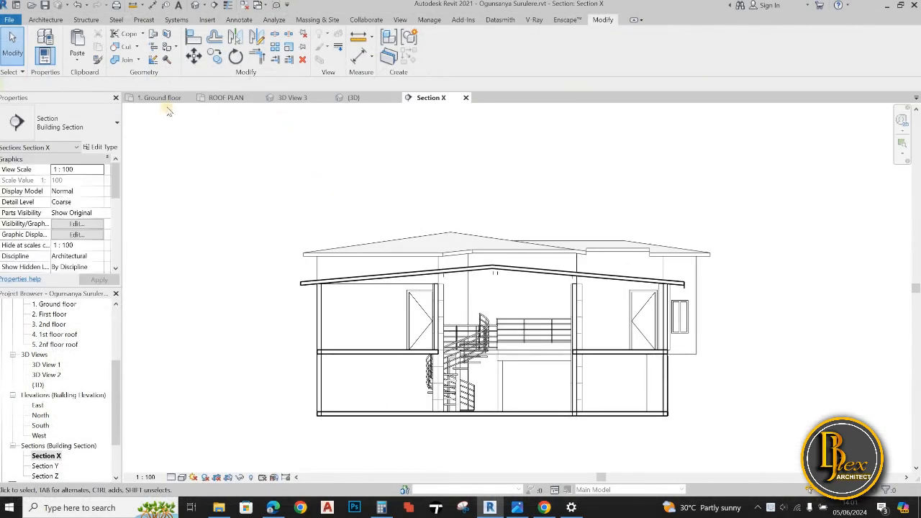
# Detach the roof plan view into a floating window, resize it and place it beside the Section X drawing
pyautogui.click(226, 98)
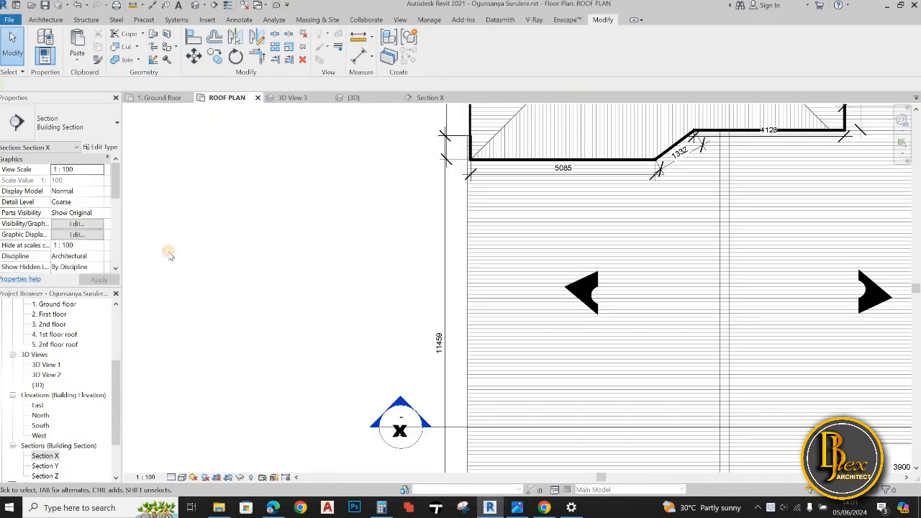
pyautogui.moveTo(227, 99)
pyautogui.mouseDown()
pyautogui.moveTo(185, 211)
pyautogui.moveTo(856, 204)
pyautogui.mouseUp()
pyautogui.moveTo(319, 98); pyautogui.dragTo(369, 127)
pyautogui.moveTo(460, 187); pyautogui.dragTo(520, 188)
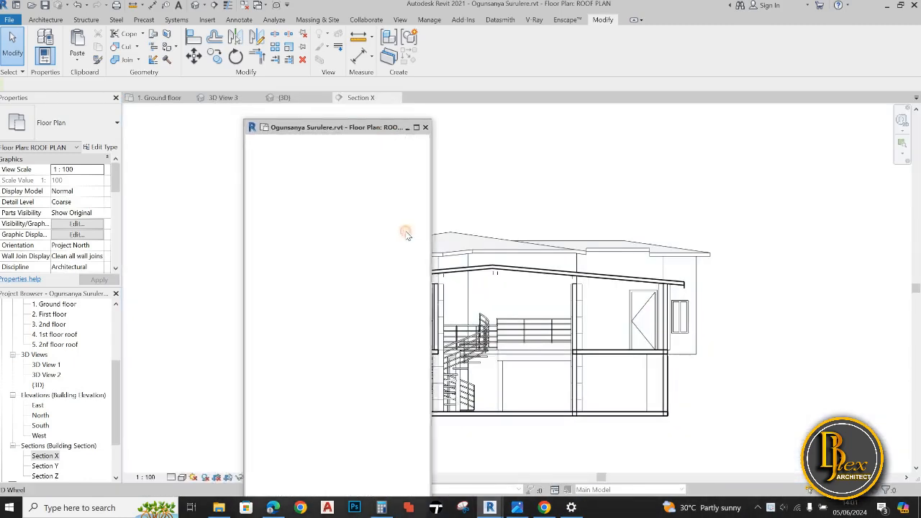
pyautogui.scroll(-4, 407, 241)
pyautogui.moveTo(407, 240)
pyautogui.mouseDown(button='middle')
pyautogui.moveTo(324, 247)
pyautogui.moveTo(392, 253)
pyautogui.moveTo(350, 292)
pyautogui.moveTo(321, 298)
pyautogui.mouseUp(button='middle')
pyautogui.scroll(-1, 392, 253)
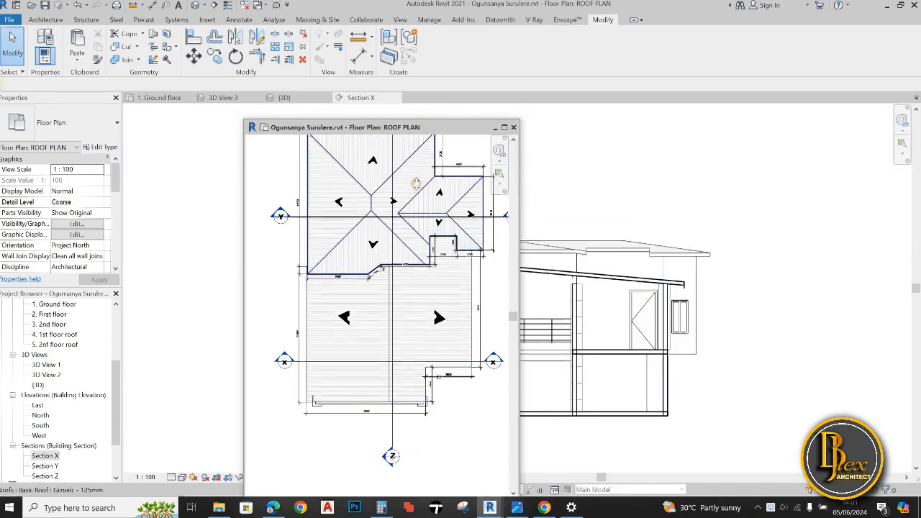
pyautogui.moveTo(425, 118); pyautogui.dragTo(168, 146)
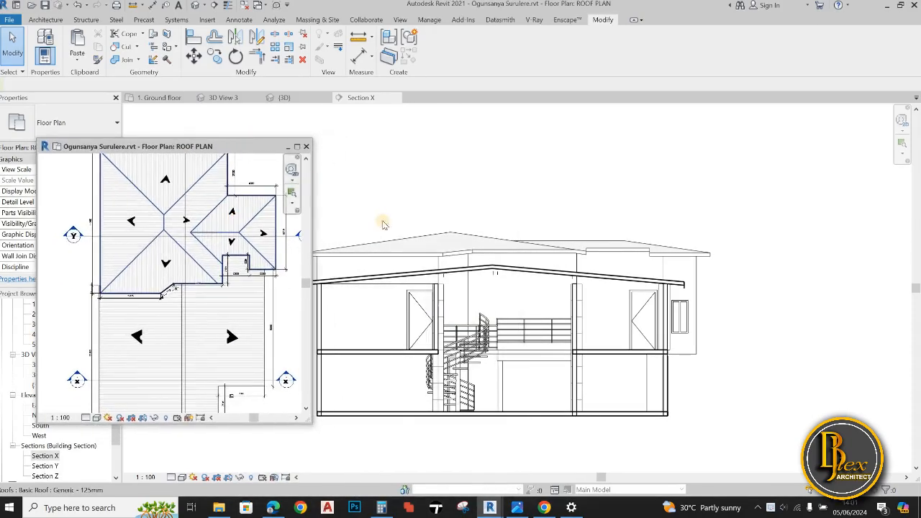
# Select the lower roof in Section X to identify it in the roof plan, shift the floating window aside and clear the selection
pyautogui.click(390, 277)
pyautogui.click(394, 274)
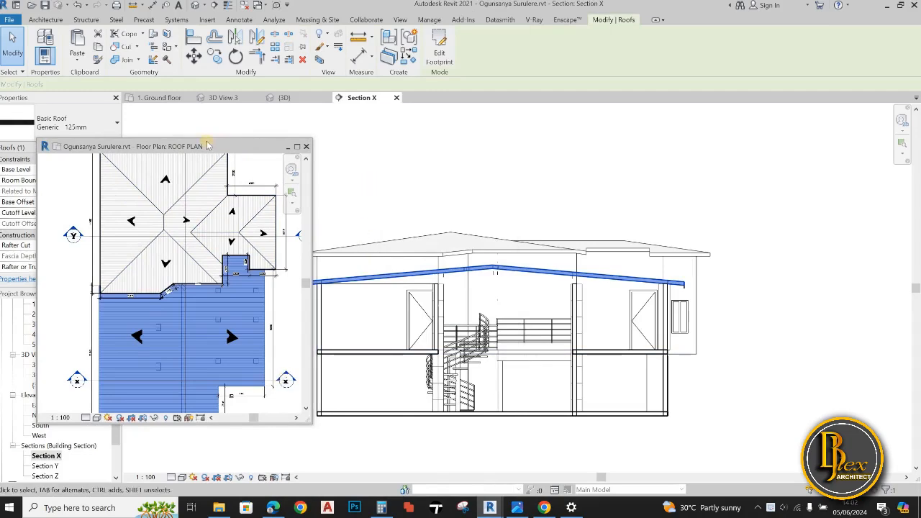
pyautogui.moveTo(202, 146)
pyautogui.mouseDown()
pyautogui.moveTo(223, 137)
pyautogui.moveTo(144, 150)
pyautogui.mouseUp()
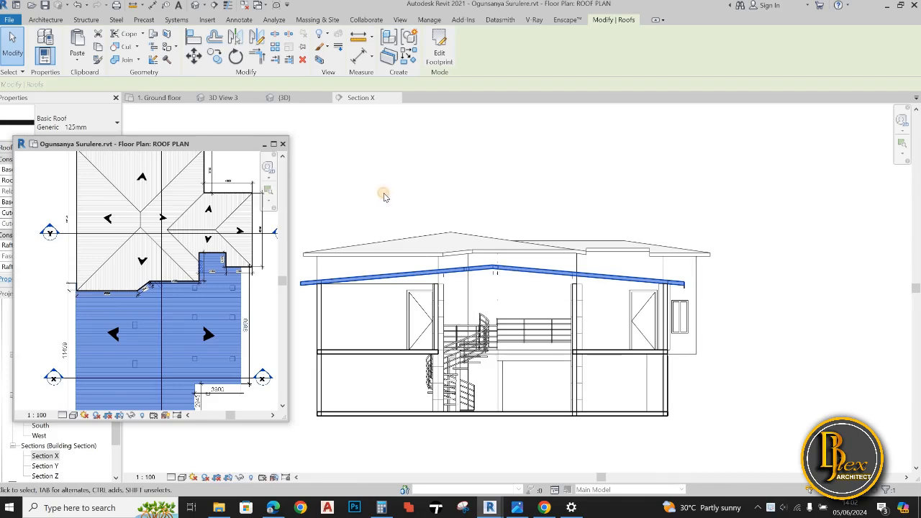
pyautogui.click(387, 196)
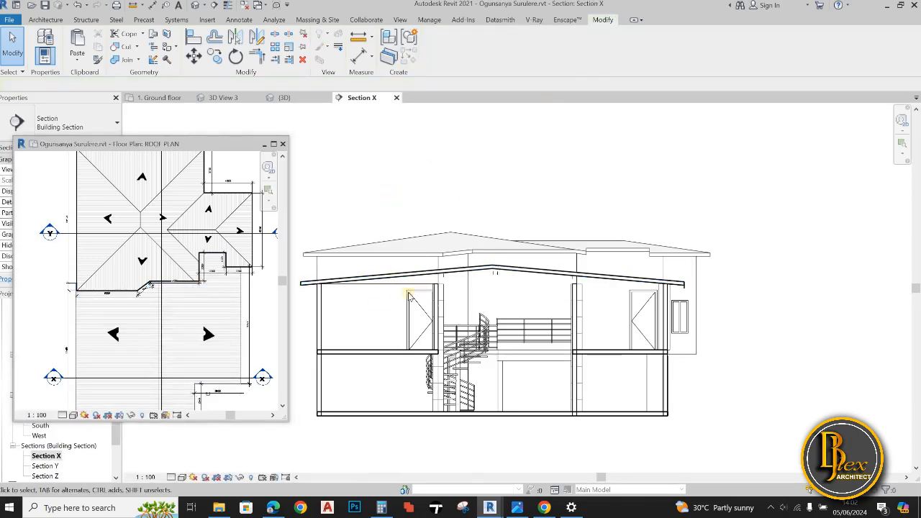
# Examine the lower roof's cut profile, both eaves and the adjoining walls in Section X
pyautogui.moveTo(407, 288); pyautogui.dragTo(466, 268, button='middle')
pyautogui.scroll(5, 463, 266)
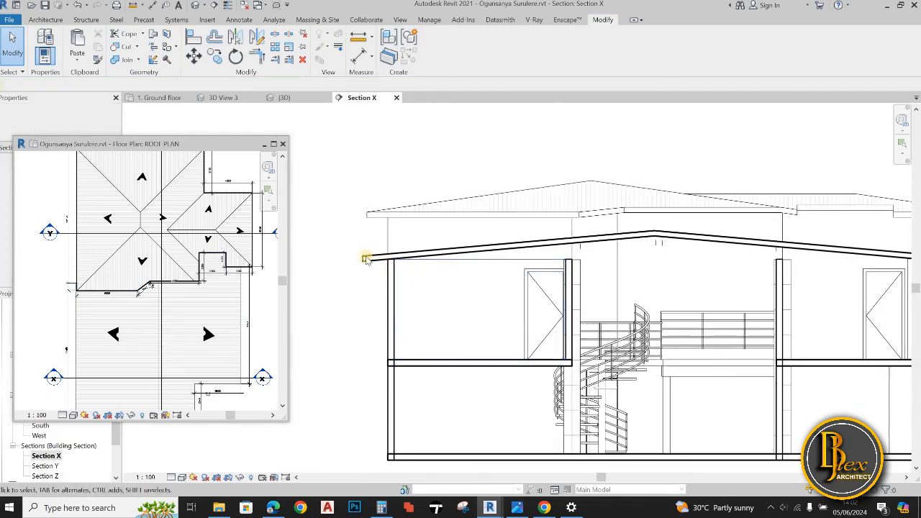
pyautogui.scroll(-4, 602, 267)
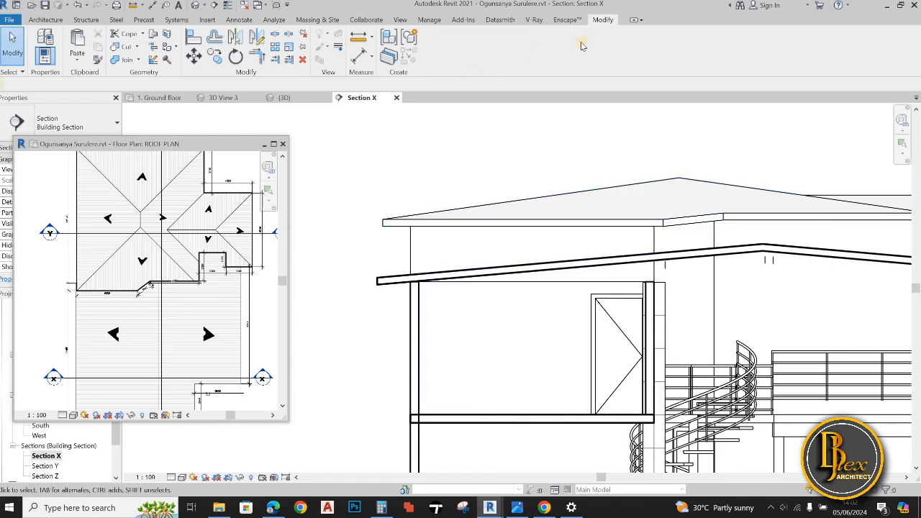
pyautogui.scroll(-3, 479, 237)
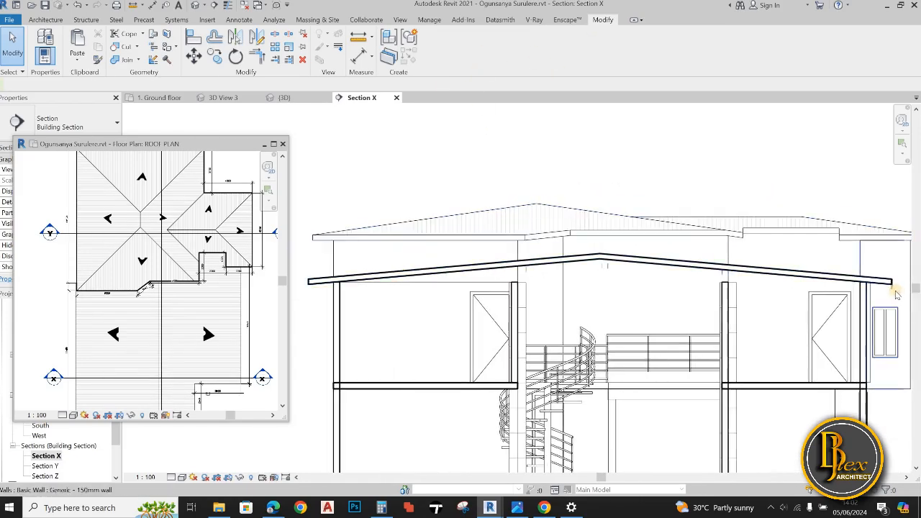
pyautogui.scroll(2, 896, 295)
pyautogui.click(867, 306)
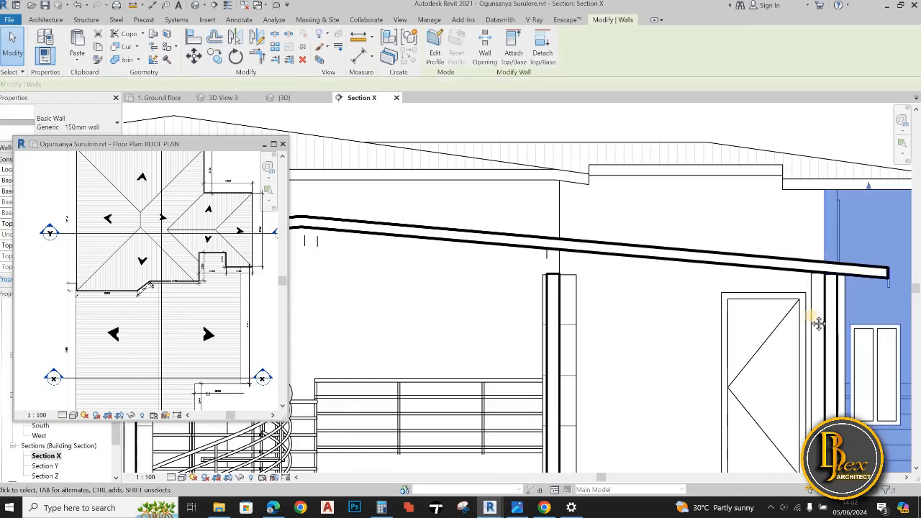
pyautogui.moveTo(876, 310); pyautogui.dragTo(819, 324, button='middle')
pyautogui.press('Escape')
pyautogui.scroll(5, 820, 296)
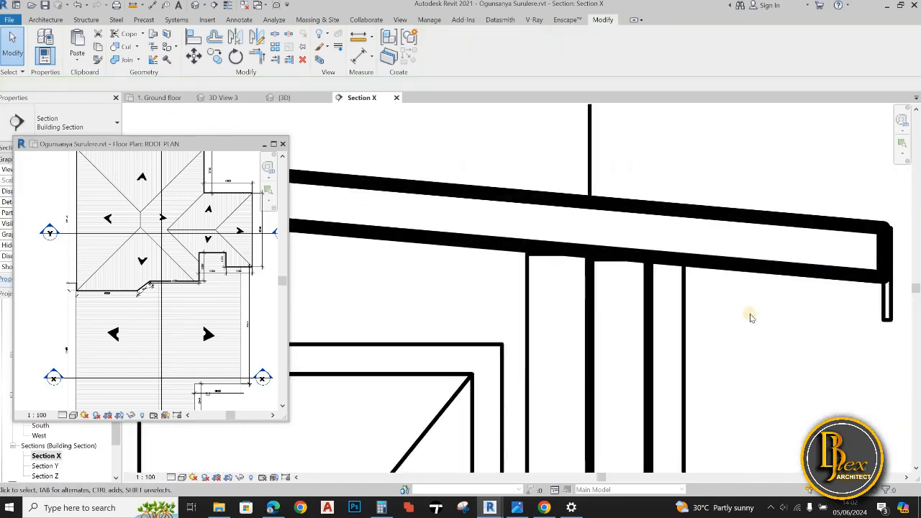
pyautogui.scroll(-1, 750, 317)
pyautogui.click(763, 331)
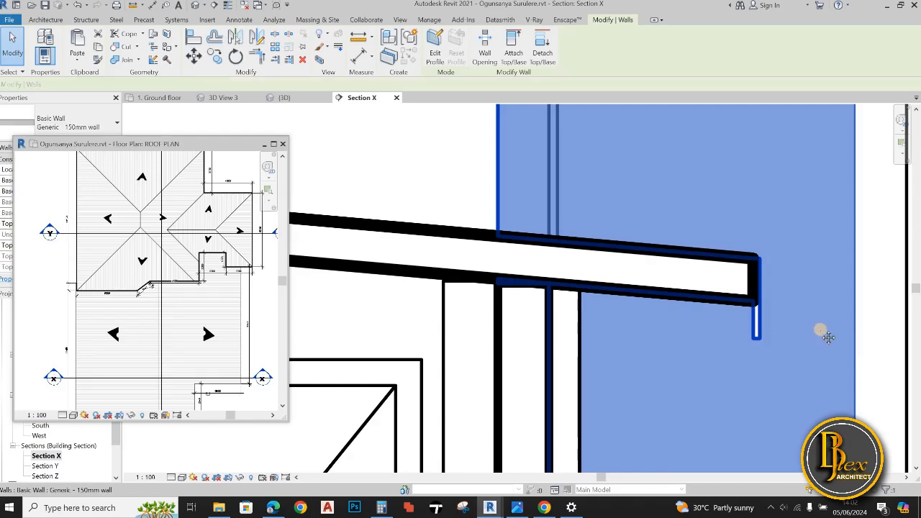
pyautogui.scroll(-3, 822, 331)
pyautogui.moveTo(823, 329); pyautogui.dragTo(730, 332, button='middle')
pyautogui.click(824, 321)
pyautogui.scroll(-6, 837, 317)
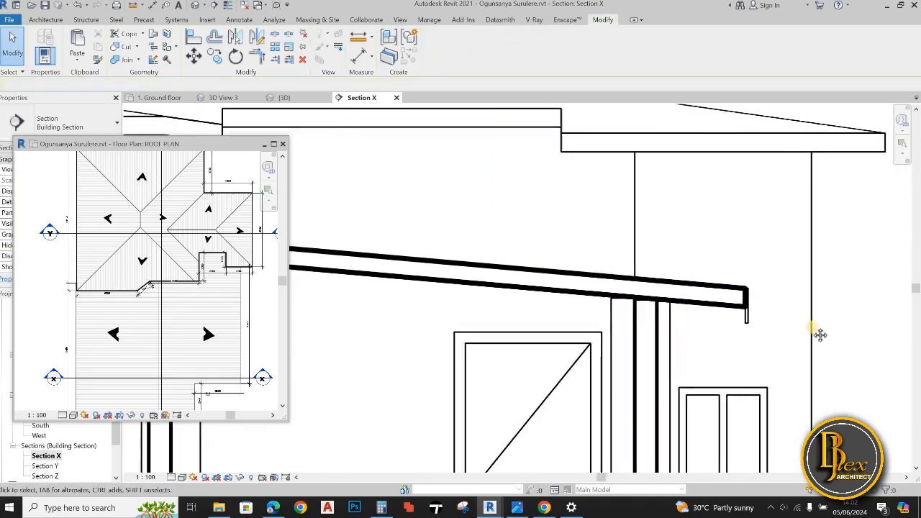
pyautogui.scroll(-4, 651, 341)
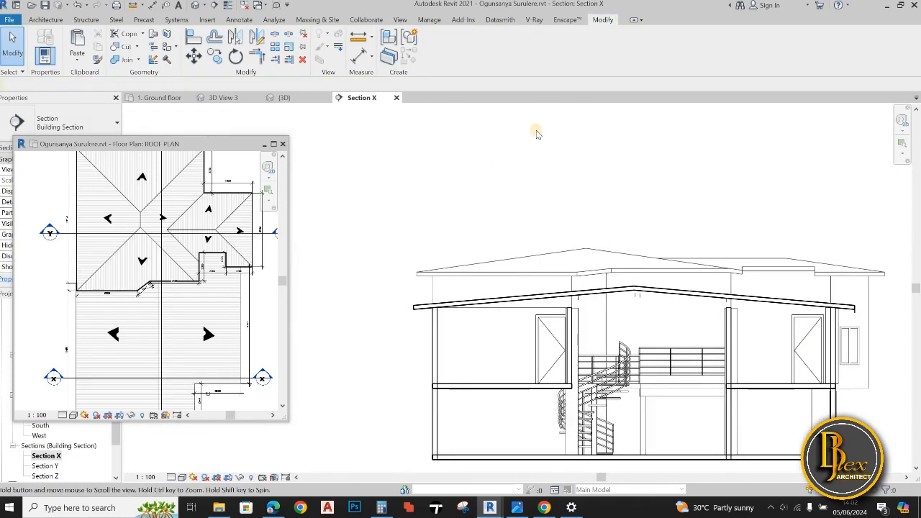
# Use Linework with the <Invisible lines> style to hide the underside cut edge of the lower roof's left slope
pyautogui.click(340, 48)
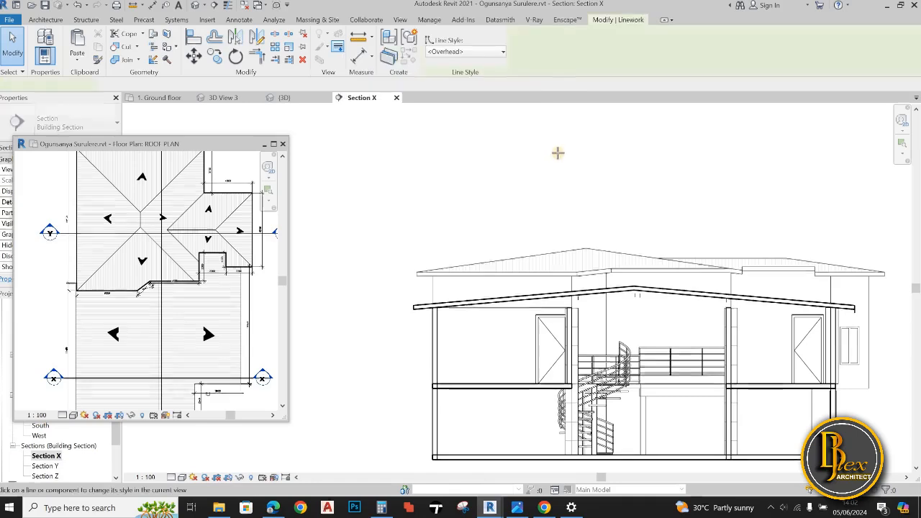
pyautogui.click(502, 51)
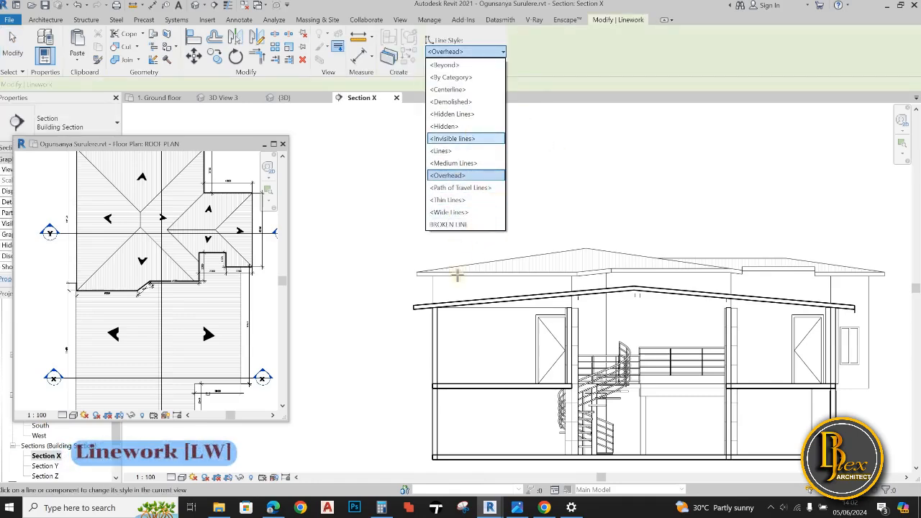
pyautogui.click(460, 138)
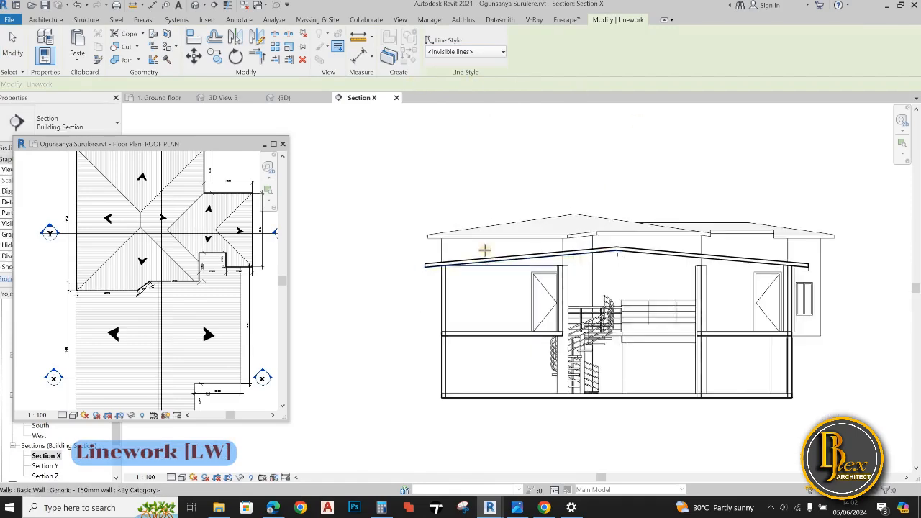
pyautogui.scroll(3, 504, 298)
pyautogui.scroll(-1, 511, 303)
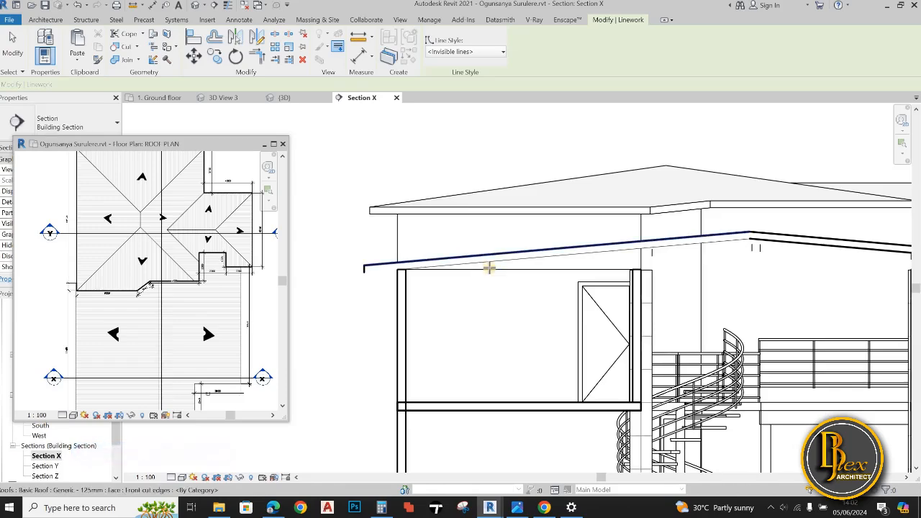
# Hide the sloped wall line beneath the lower roof's left slope and the short vertical lines under the ridge
pyautogui.scroll(1, 490, 263)
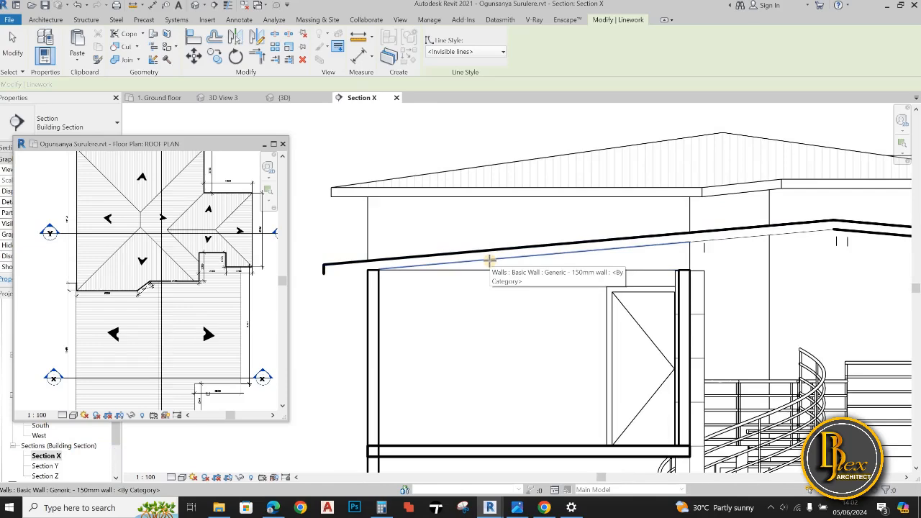
pyautogui.scroll(1, 490, 260)
pyautogui.click(497, 262)
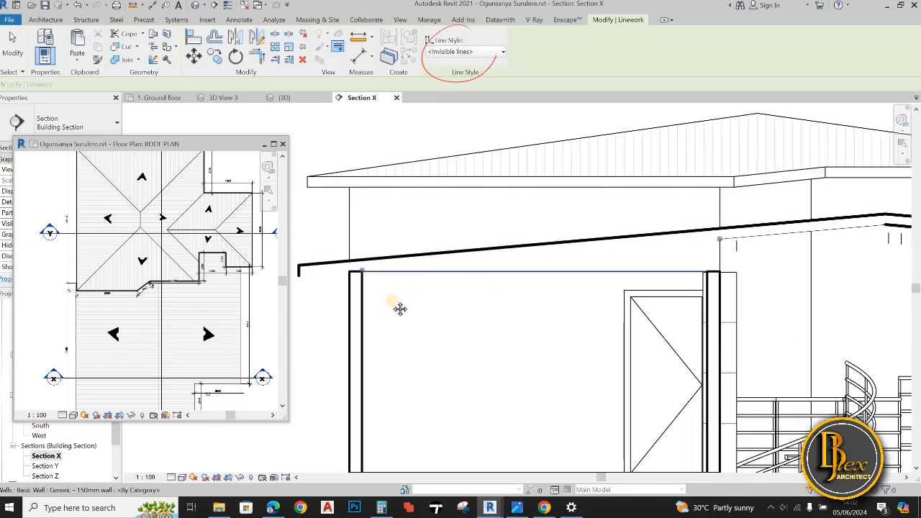
pyautogui.moveTo(398, 308); pyautogui.dragTo(293, 320, button='middle')
pyautogui.scroll(-3, 293, 320)
pyautogui.scroll(2, 599, 264)
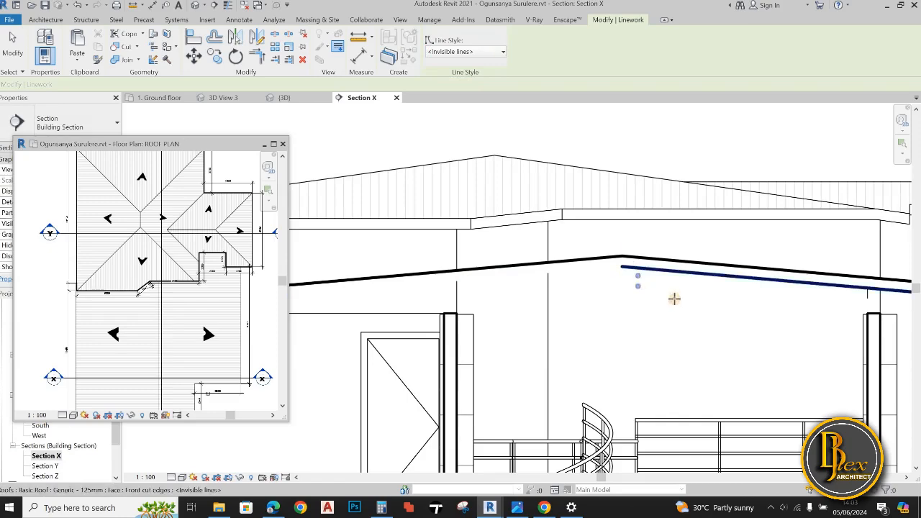
# Hide the underside cut edge of the lower roof's right slope and the sloped wall line between the ridge and the inner wall
pyautogui.scroll(-2, 586, 304)
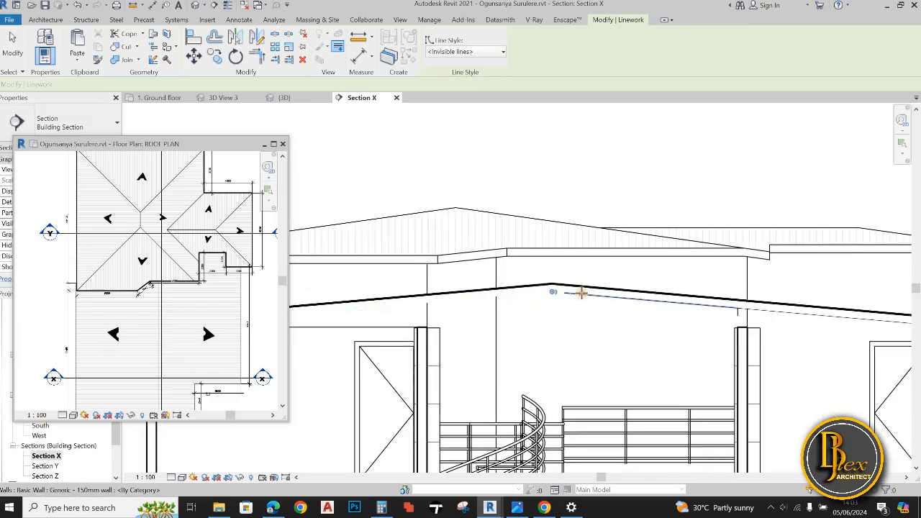
pyautogui.click(582, 293)
pyautogui.scroll(-2, 611, 331)
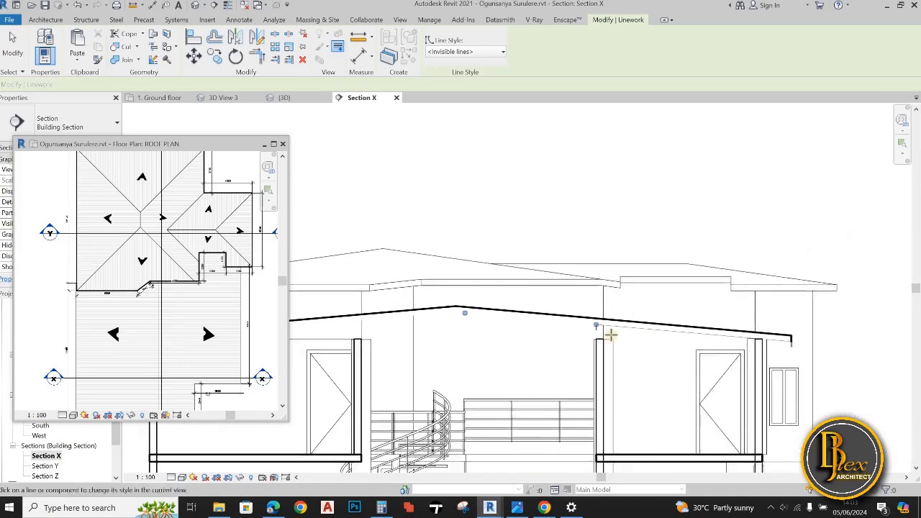
# Hide the sloped wall lines beneath the lower roof's right slope, from the inner wall to the right eave
pyautogui.scroll(4, 572, 315)
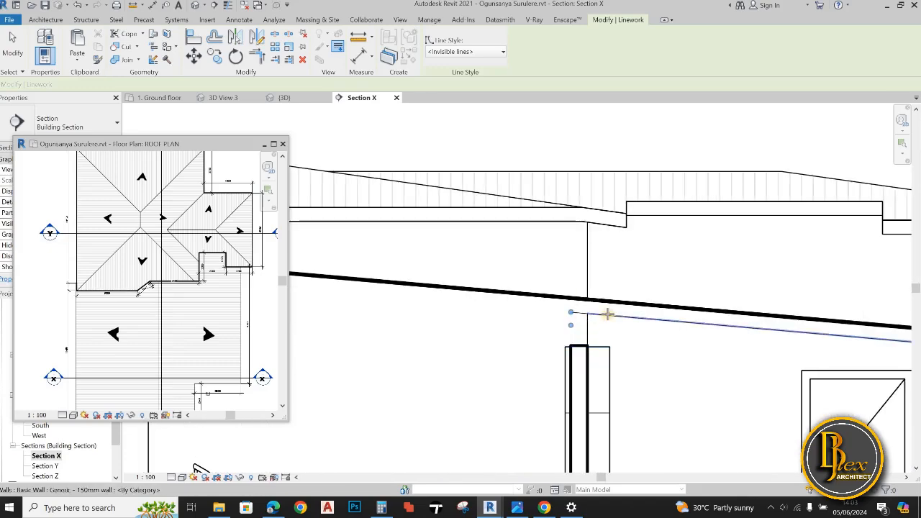
pyautogui.click(583, 313)
pyautogui.scroll(-5, 640, 338)
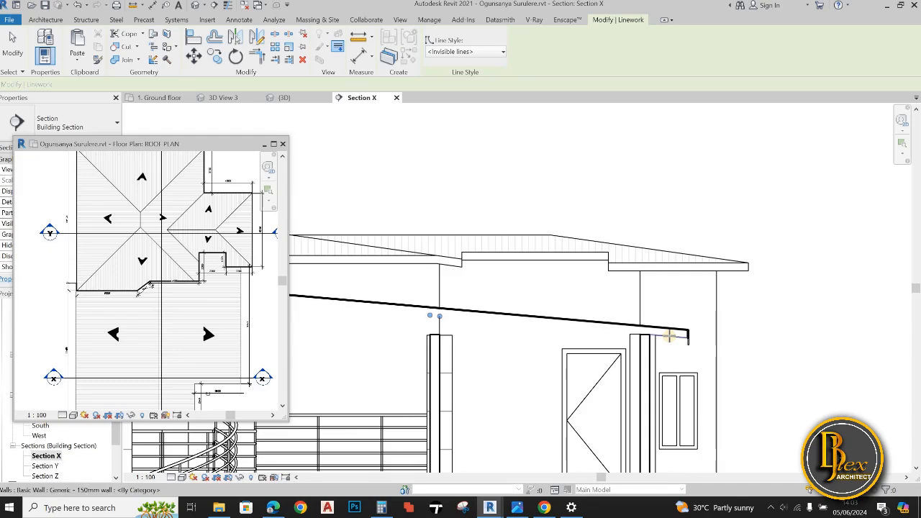
pyautogui.click(669, 336)
# Hide the short vertical lines between the lower roof and the tops of both inner walls
pyautogui.scroll(-2, 631, 321)
pyautogui.moveTo(503, 326); pyautogui.dragTo(724, 329, button='middle')
pyautogui.scroll(5, 603, 301)
pyautogui.click(603, 302)
pyautogui.scroll(-1, 557, 324)
pyautogui.scroll(-3, 568, 324)
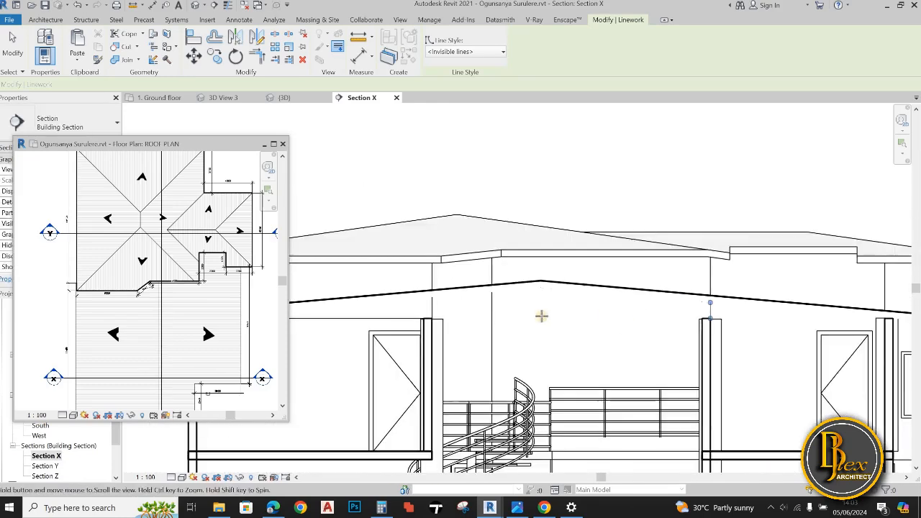
pyautogui.moveTo(540, 315); pyautogui.dragTo(633, 305, button='middle')
pyautogui.scroll(3, 541, 303)
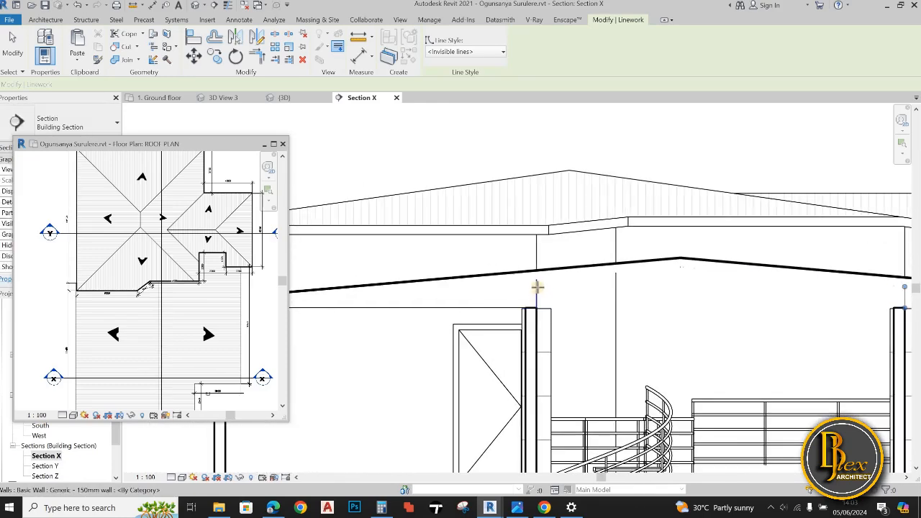
pyautogui.click(566, 294)
pyautogui.scroll(-2, 597, 296)
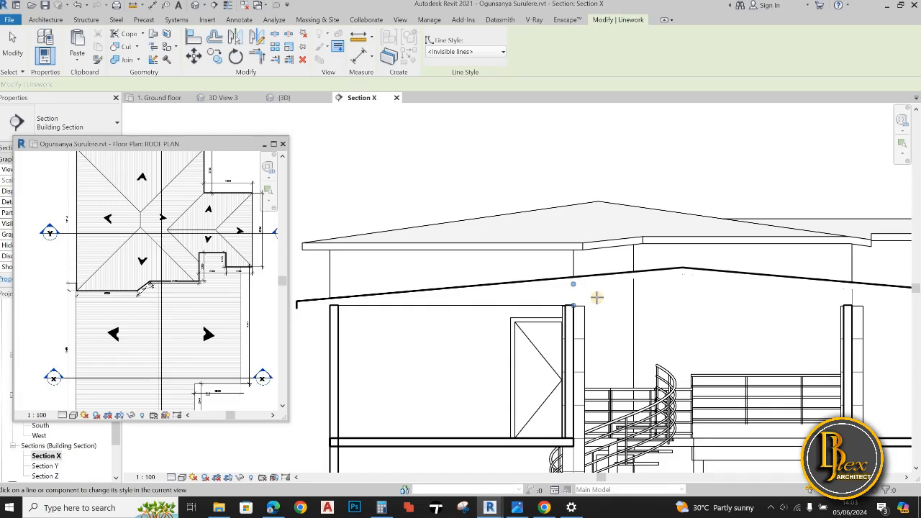
# Start Detail Line in Section X with the Pick Lines option, the <Thin Lines> style and an offset of 30
pyautogui.scroll(-3, 510, 317)
pyautogui.moveTo(428, 321); pyautogui.dragTo(503, 306, button='middle')
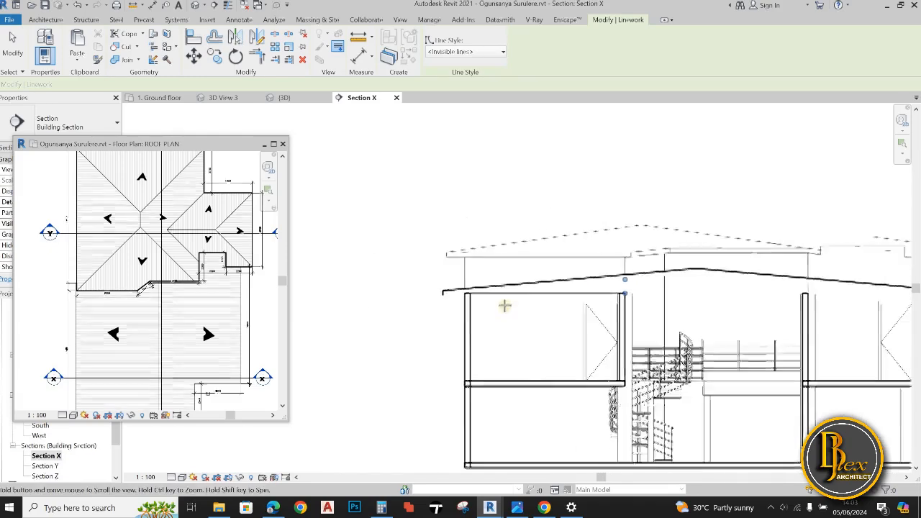
pyautogui.scroll(1, 499, 301)
pyautogui.scroll(1, 500, 302)
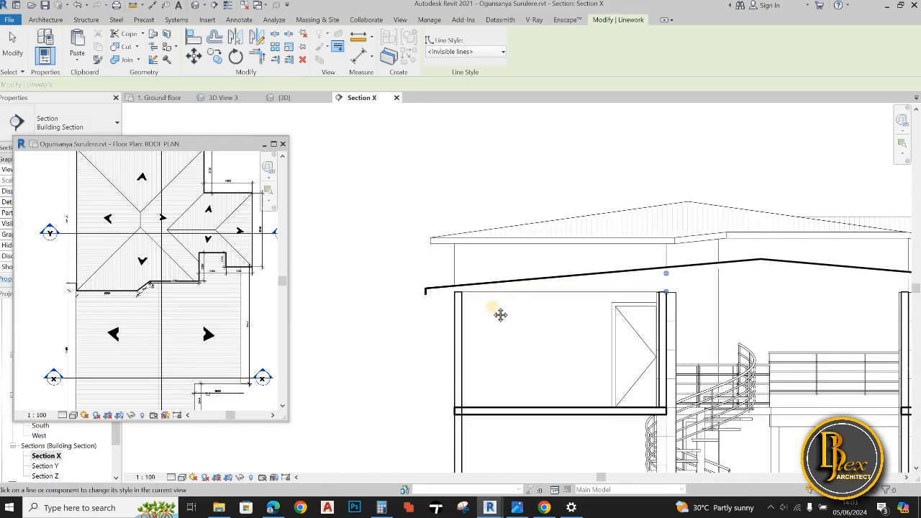
pyautogui.scroll(-1, 501, 315)
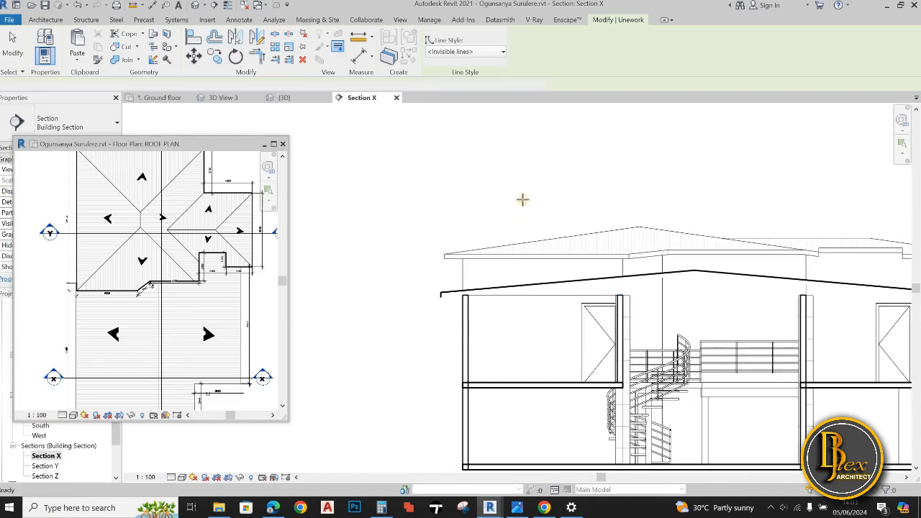
pyautogui.press('d')
pyautogui.press('l')
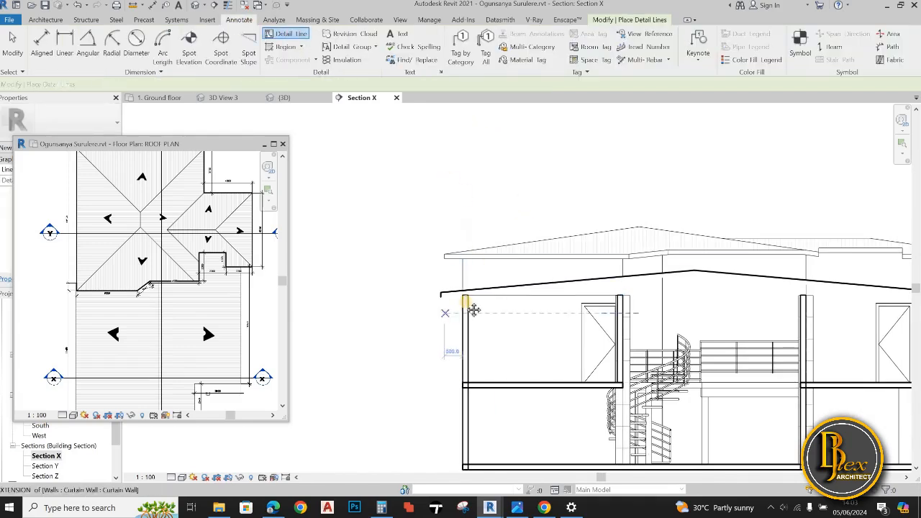
pyautogui.moveTo(473, 309); pyautogui.dragTo(439, 309, button='middle')
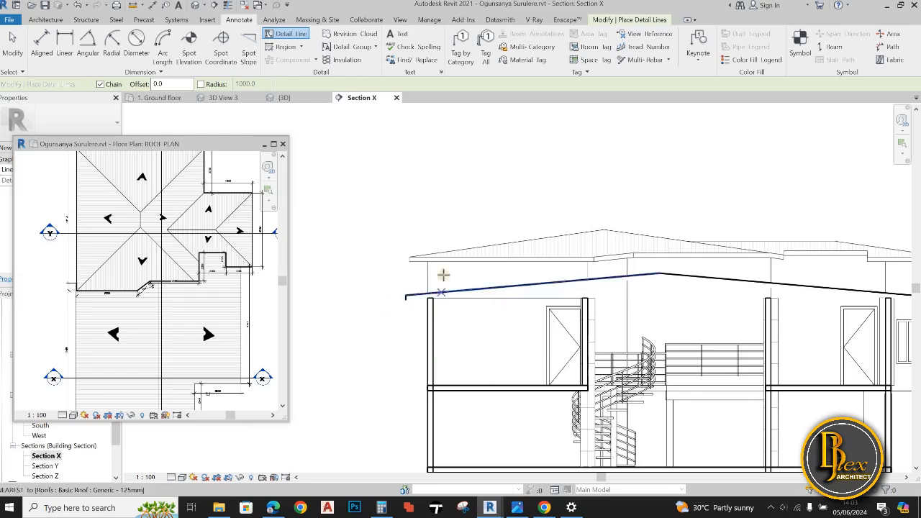
pyautogui.moveTo(444, 275); pyautogui.dragTo(381, 282, button='middle')
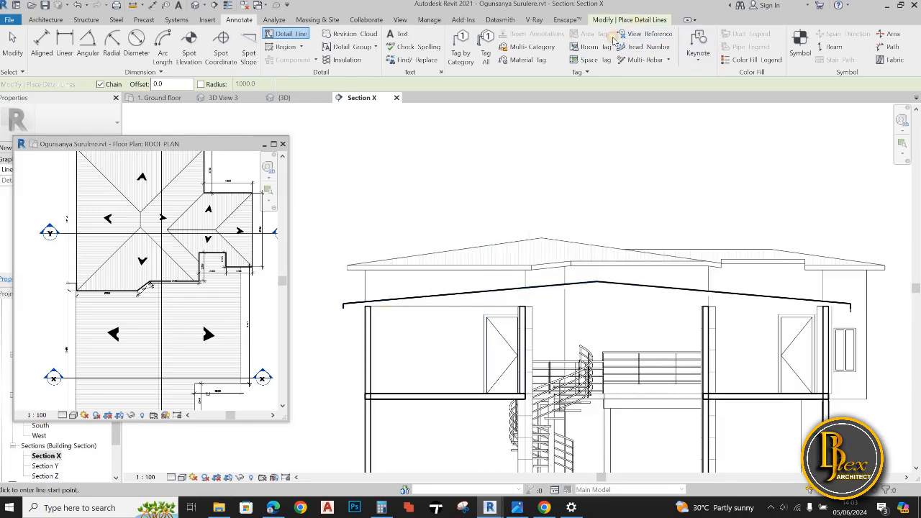
pyautogui.click(628, 20)
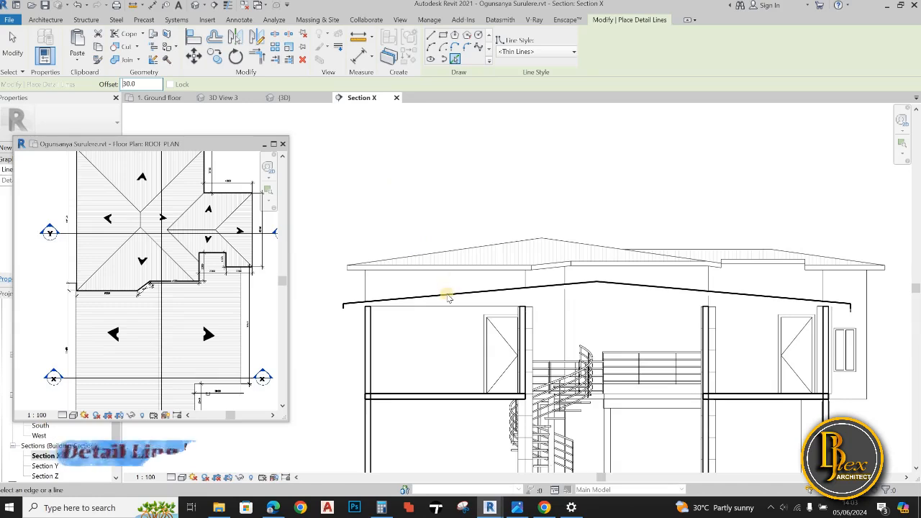
# Try a detail line offset 45 below the lower roof's left slope and undo it
pyautogui.scroll(3, 452, 299)
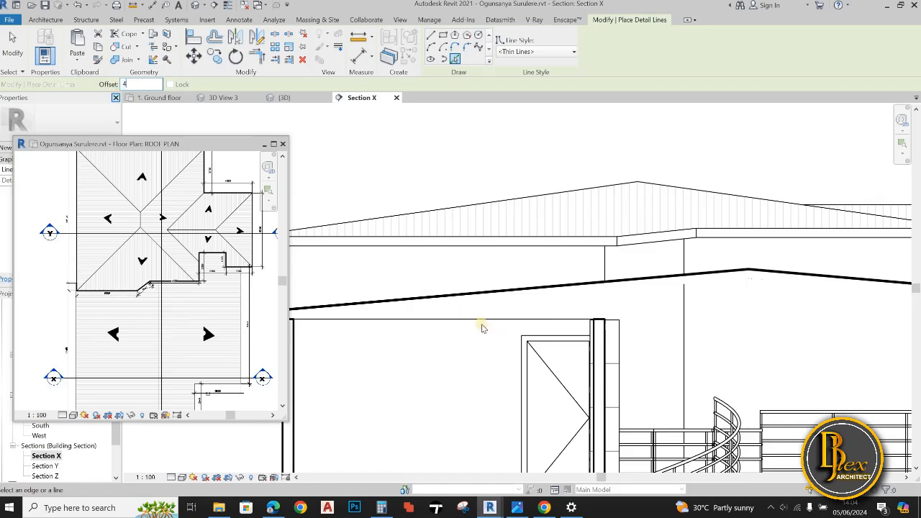
pyautogui.write('5')
pyautogui.scroll(2, 466, 300)
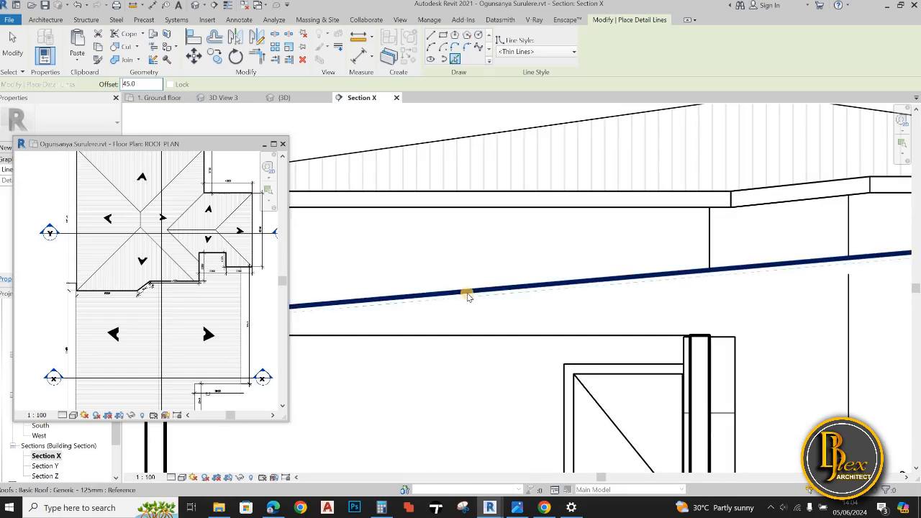
pyautogui.click(467, 295)
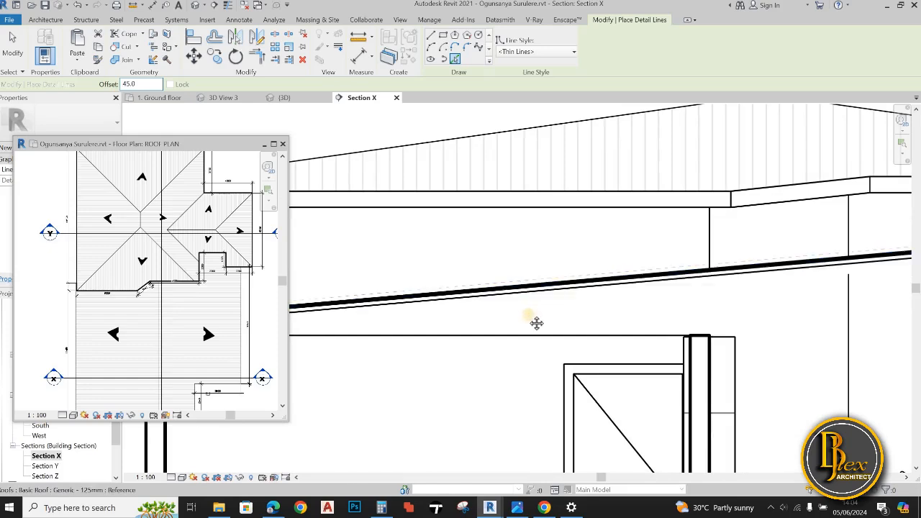
pyautogui.scroll(-3, 514, 269)
pyautogui.scroll(-2, 641, 347)
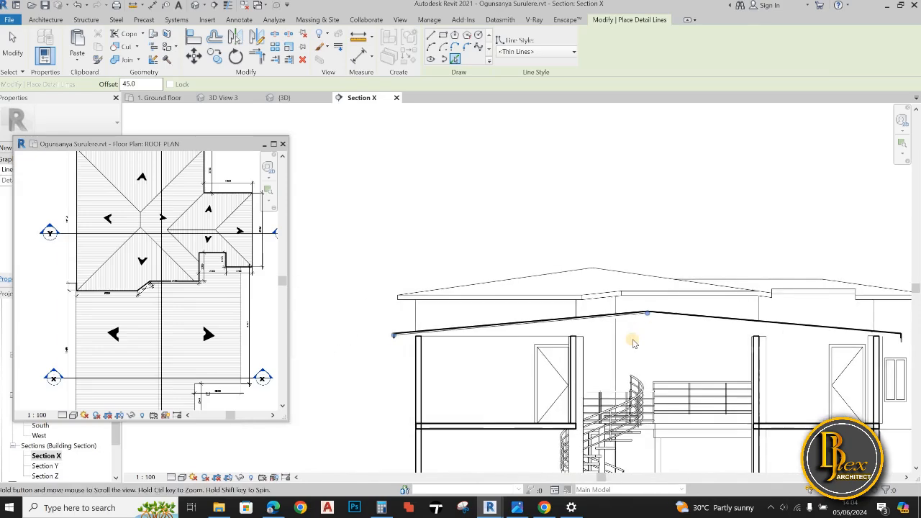
pyautogui.scroll(2, 588, 338)
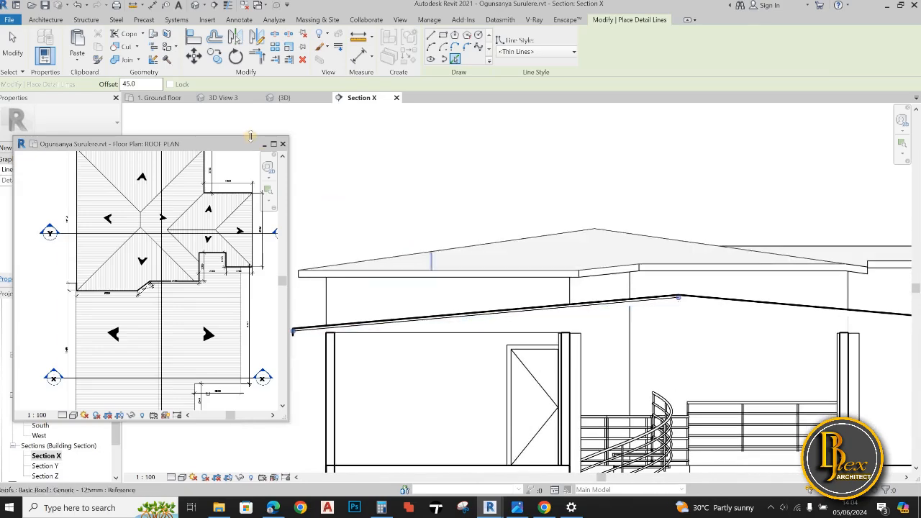
pyautogui.hotkey('ctrl', 'z')
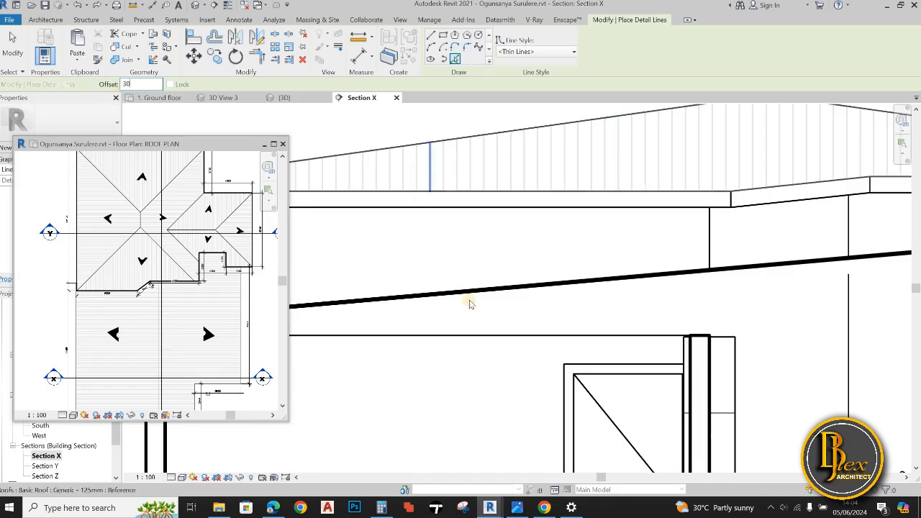
# Place detail lines at an offset of 30 below the left and right slopes of the lower roof
pyautogui.write('0.0')
pyautogui.click(589, 321)
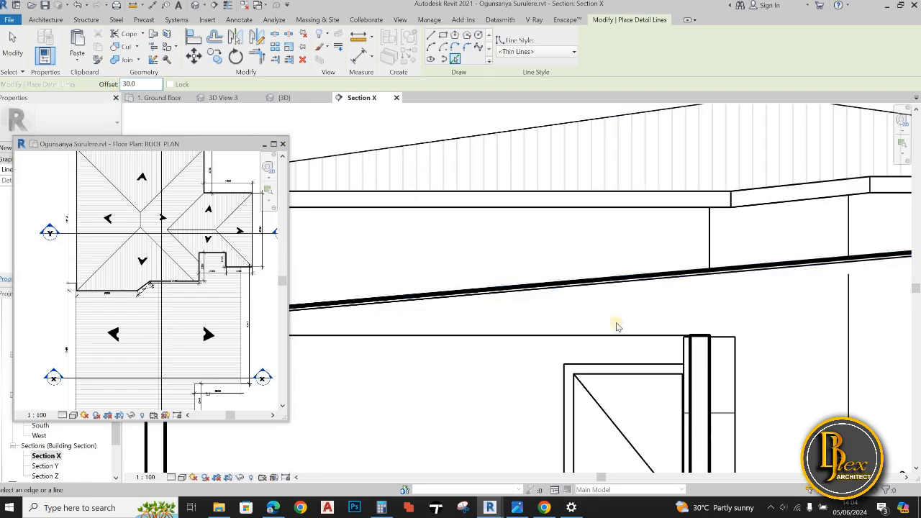
pyautogui.scroll(-2, 617, 325)
pyautogui.moveTo(896, 285); pyautogui.dragTo(711, 303, button='middle')
pyautogui.scroll(1, 712, 303)
pyautogui.moveTo(595, 334); pyautogui.dragTo(467, 367, button='middle')
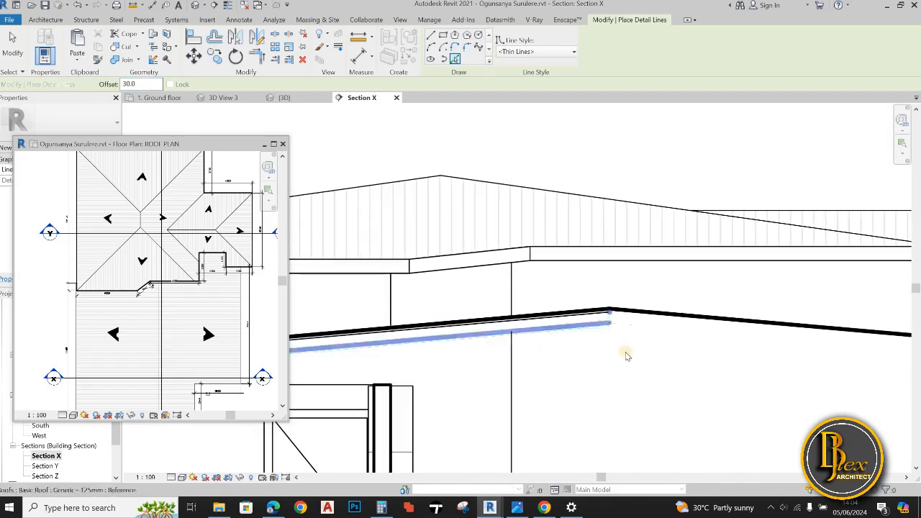
pyautogui.click(659, 332)
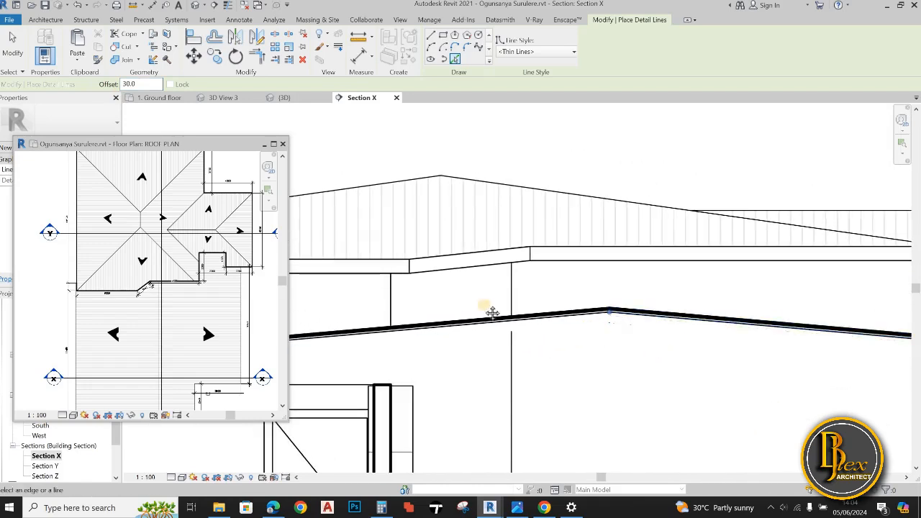
# Add a second pair of detail lines at an offset of 57 below the first lines under both roof slopes
pyautogui.scroll(-1, 491, 312)
pyautogui.moveTo(675, 345); pyautogui.dragTo(538, 309, button='middle')
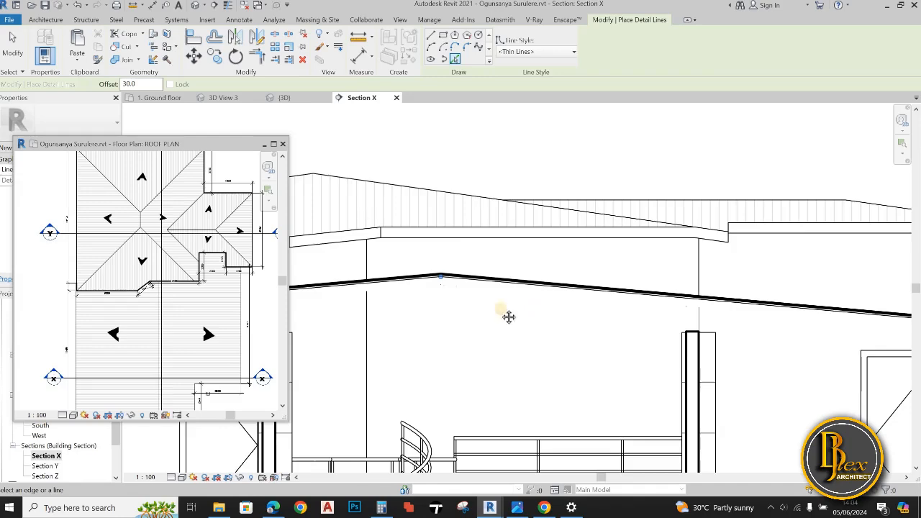
pyautogui.scroll(-3, 505, 315)
pyautogui.moveTo(436, 344); pyautogui.dragTo(832, 329, button='middle')
pyautogui.scroll(-1, 639, 332)
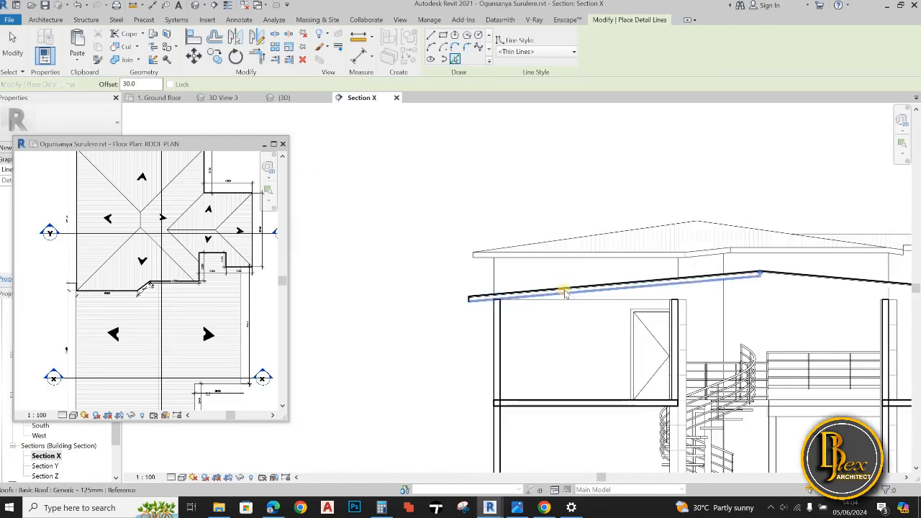
pyautogui.scroll(2, 561, 291)
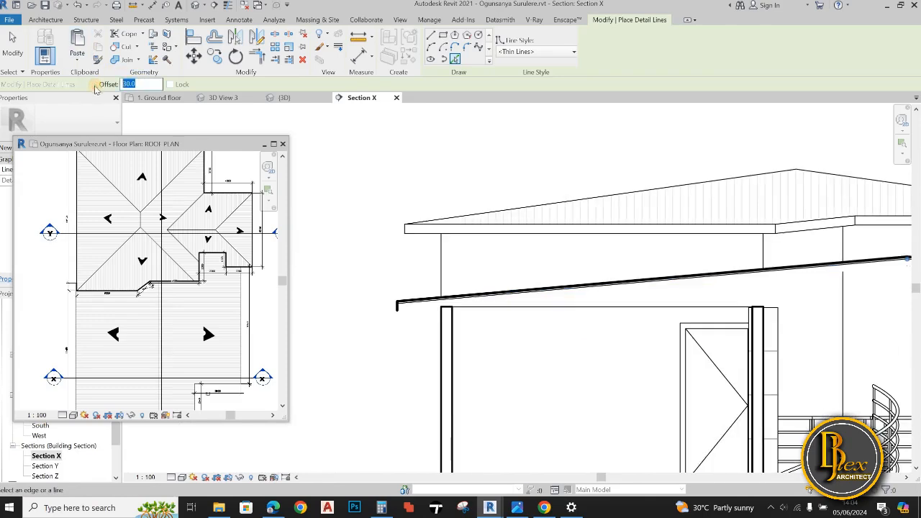
pyautogui.scroll(4, 575, 287)
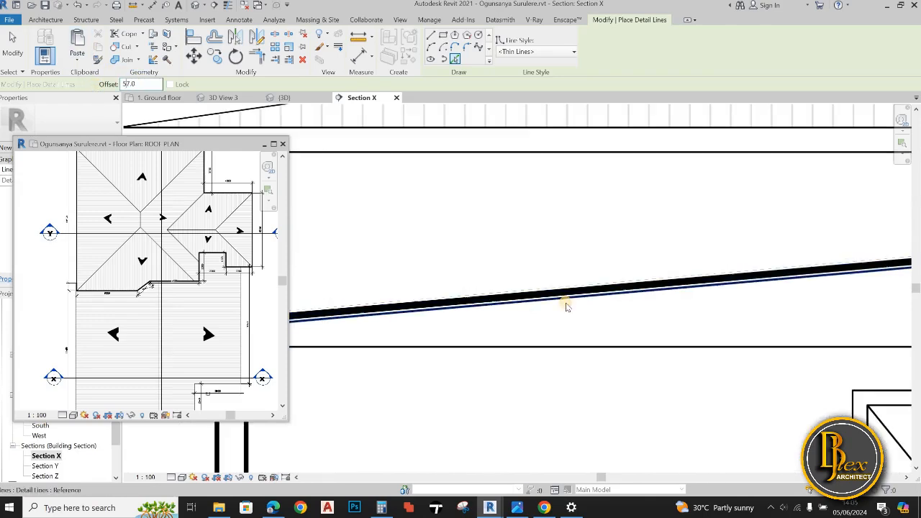
pyautogui.scroll(-5, 632, 304)
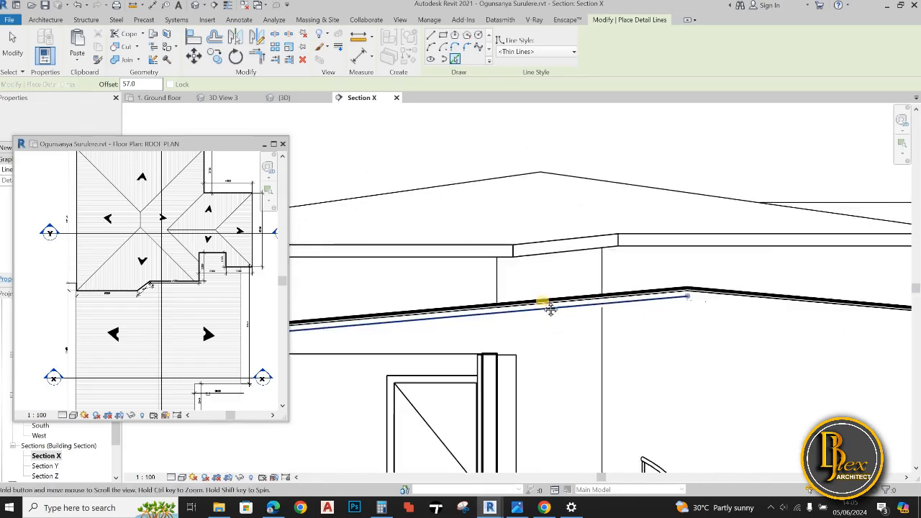
pyautogui.scroll(3, 630, 306)
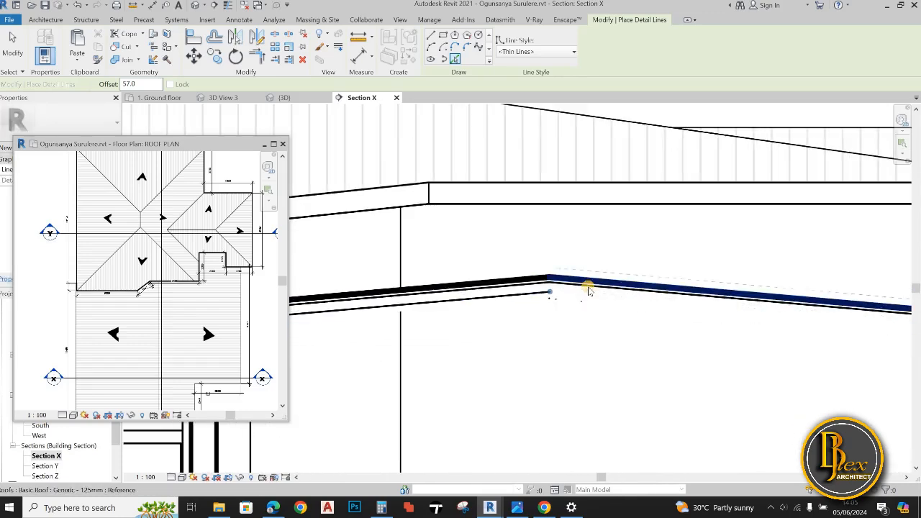
pyautogui.scroll(-3, 647, 346)
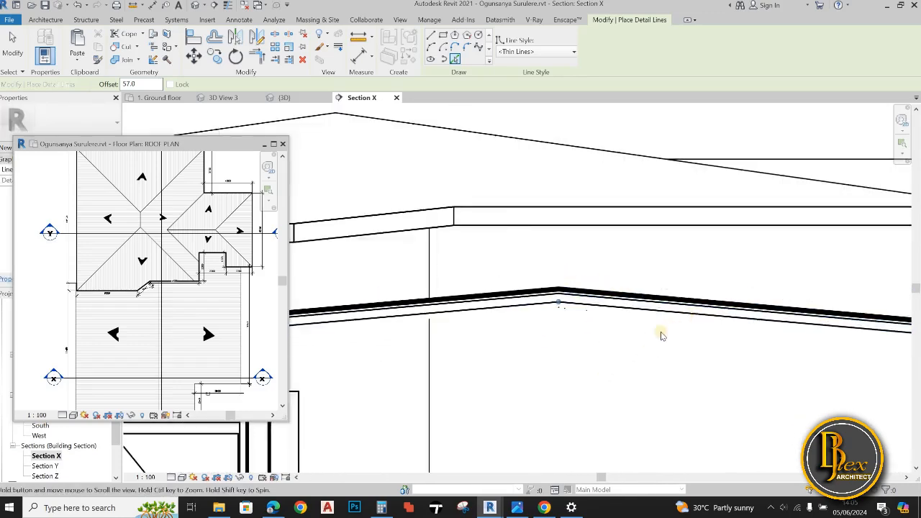
# Switch the detail line to straight-line drawing with an offset of 0 and start it at the lower roof's left eave
pyautogui.scroll(-1, 780, 308)
pyautogui.moveTo(577, 364); pyautogui.dragTo(678, 338, button='middle')
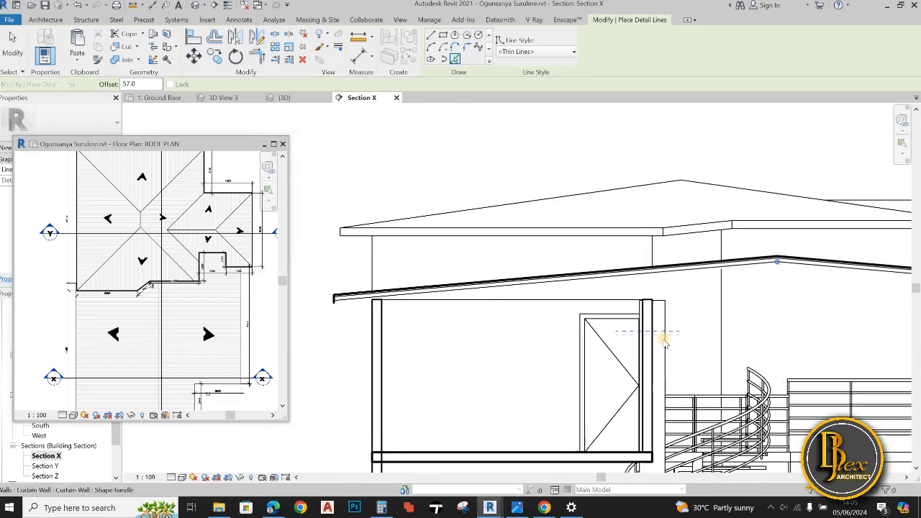
pyautogui.scroll(-1, 656, 342)
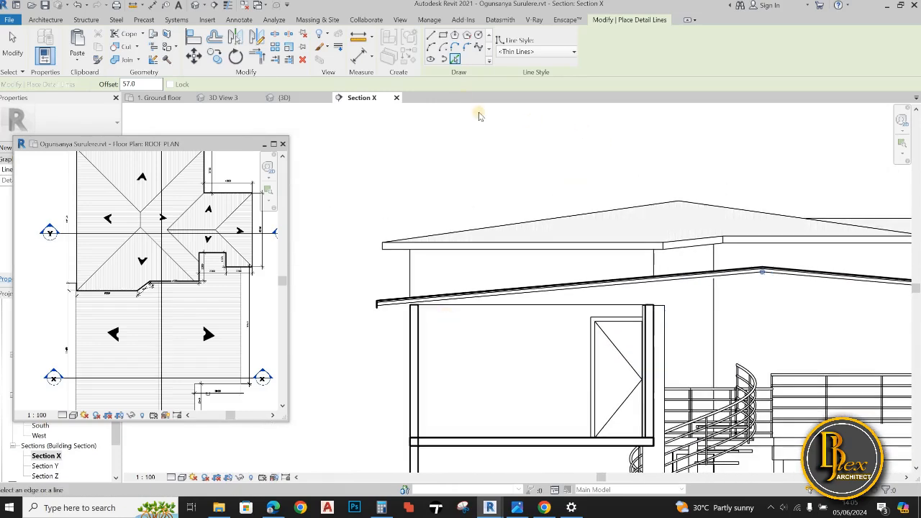
pyautogui.click(430, 34)
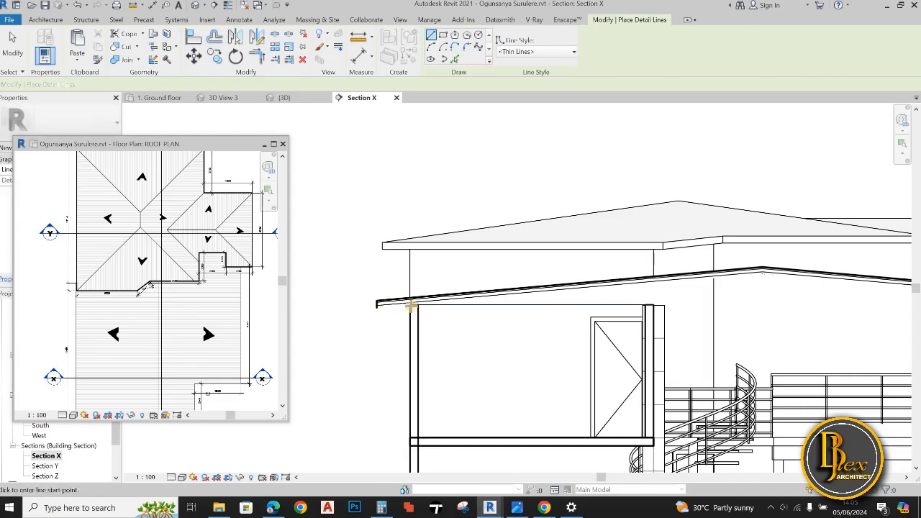
pyautogui.scroll(2, 337, 310)
pyautogui.click(331, 304)
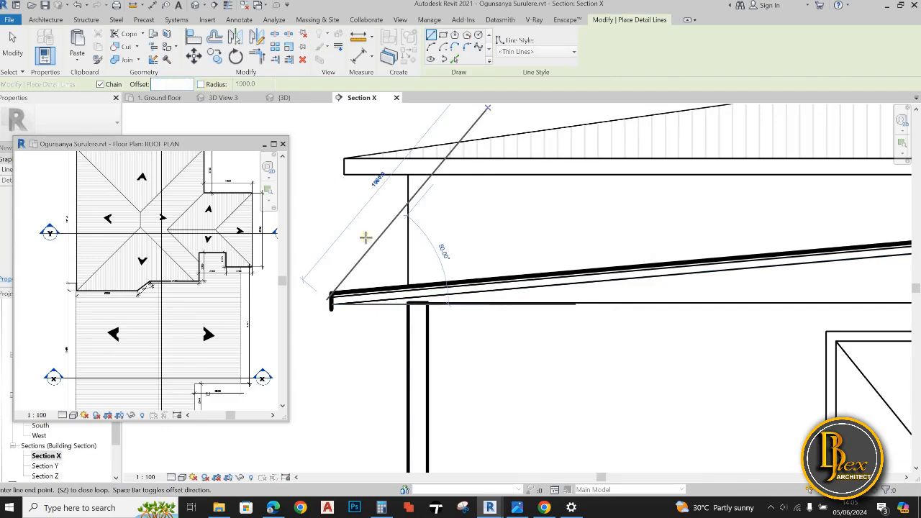
pyautogui.write('0')
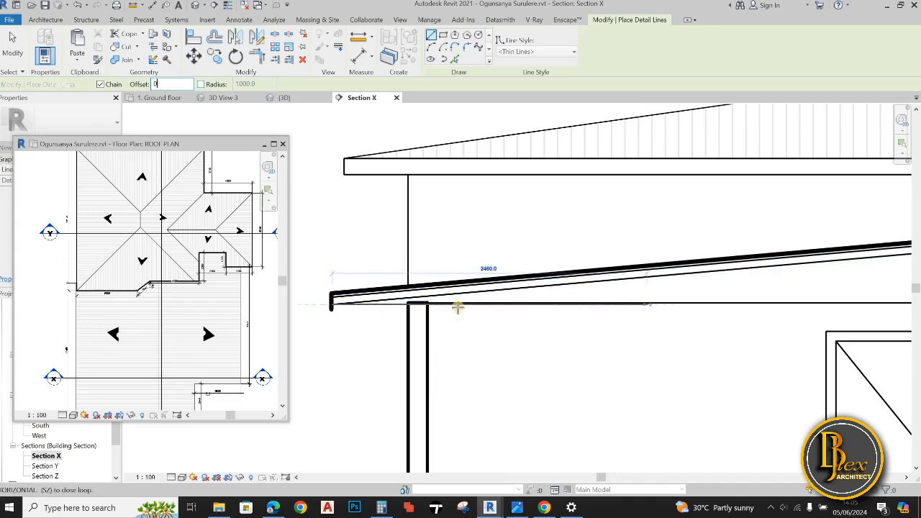
# End the horizontal detail line at the lower roof's right eave and dismiss the save reminder
pyautogui.scroll(-2, 682, 308)
pyautogui.scroll(-4, 647, 316)
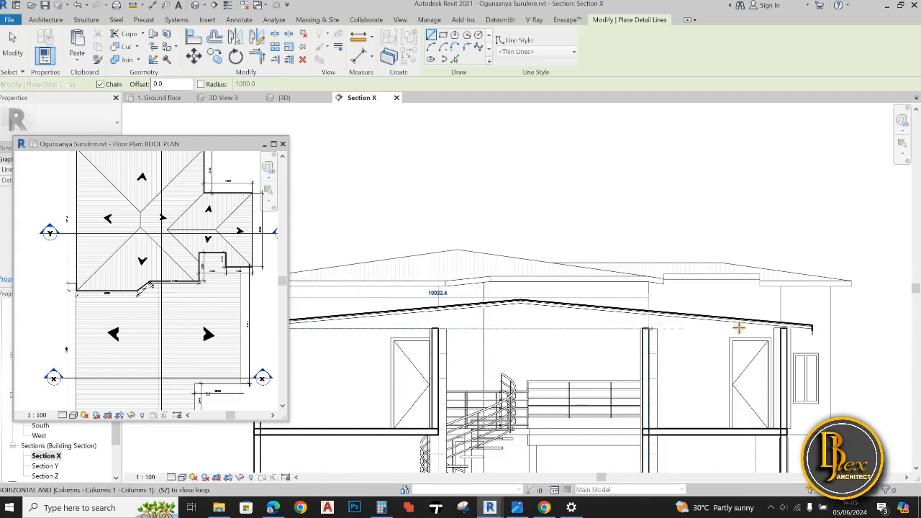
pyautogui.scroll(3, 775, 326)
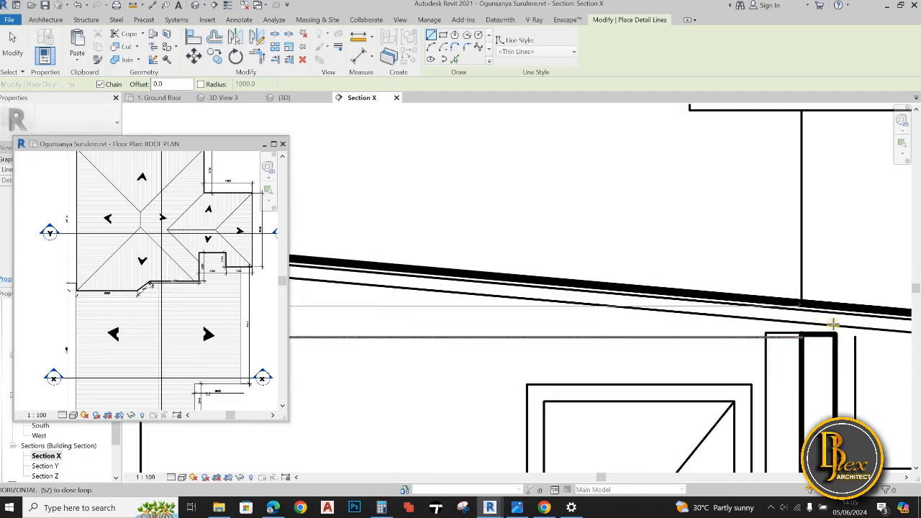
pyautogui.scroll(-1, 637, 358)
pyautogui.moveTo(647, 354); pyautogui.dragTo(568, 365, button='middle')
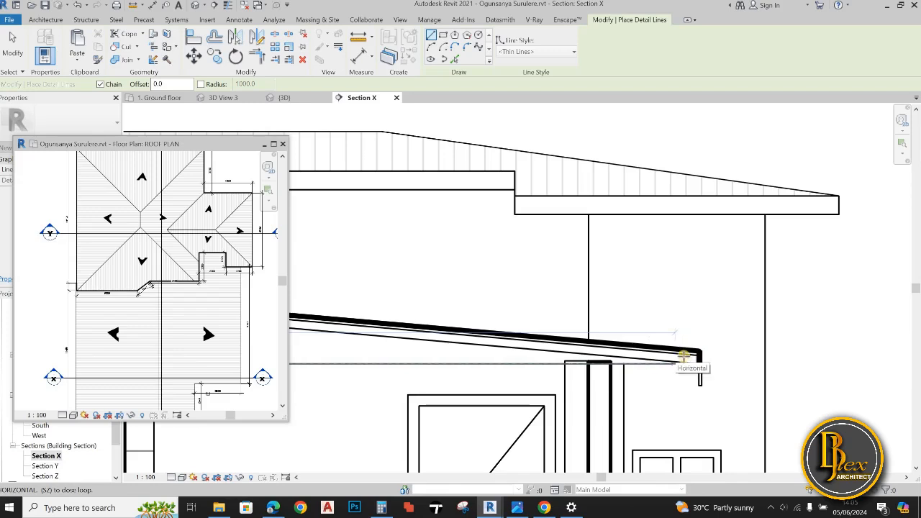
pyautogui.click(695, 356)
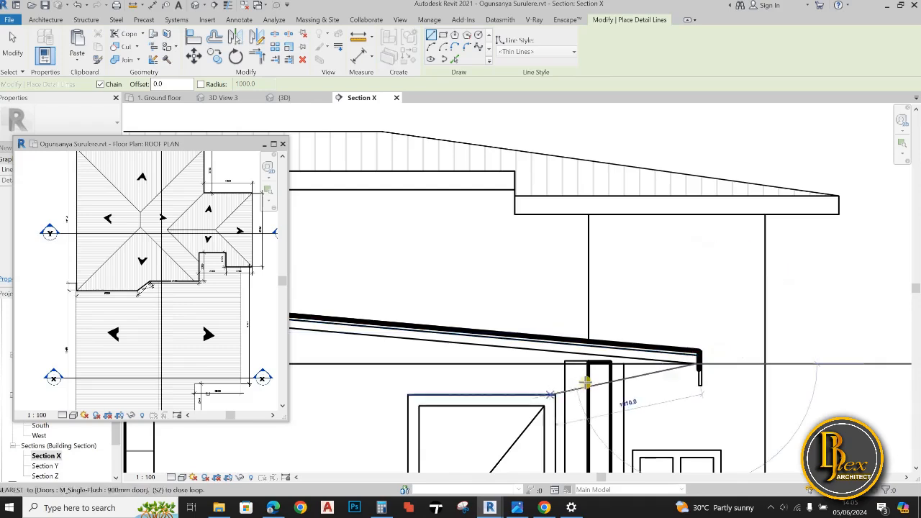
pyautogui.press('Escape')
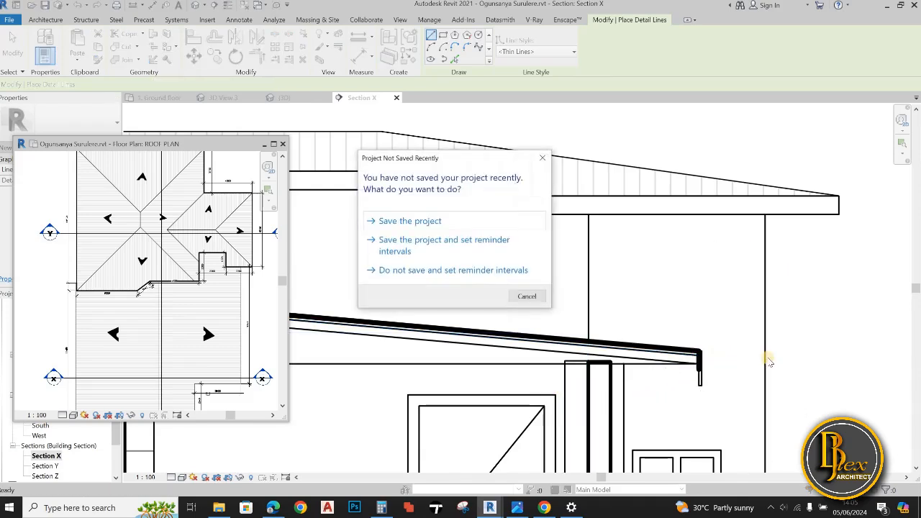
pyautogui.click(543, 157)
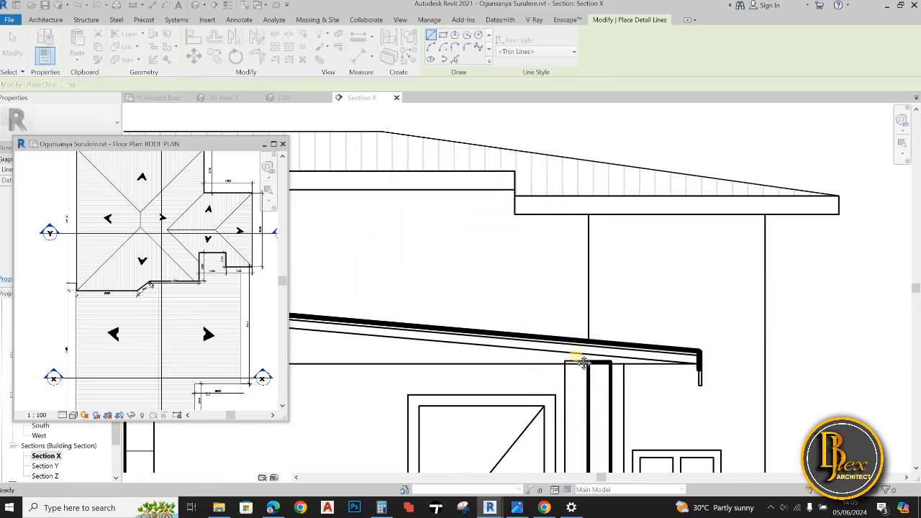
pyautogui.scroll(-4, 576, 360)
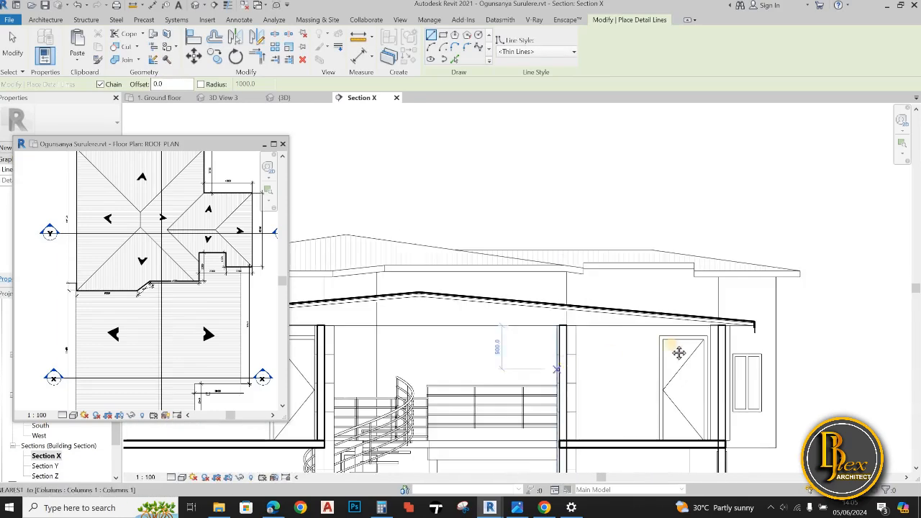
pyautogui.scroll(-3, 434, 329)
pyautogui.scroll(5, 472, 323)
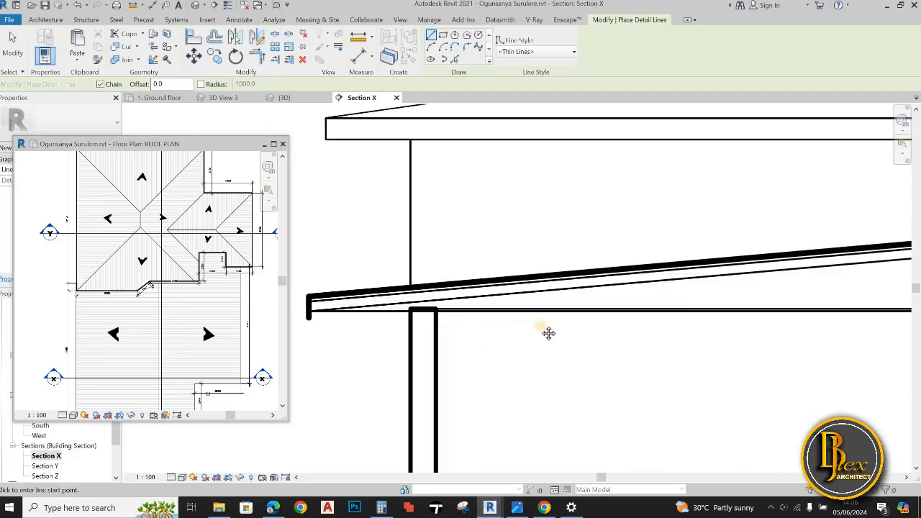
pyautogui.scroll(-5, 547, 346)
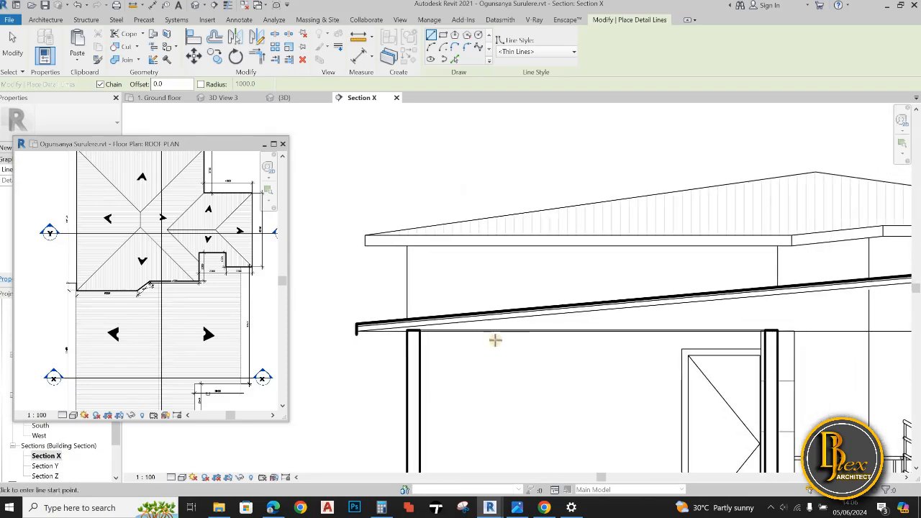
pyautogui.press('Escape')
pyautogui.press('Escape')
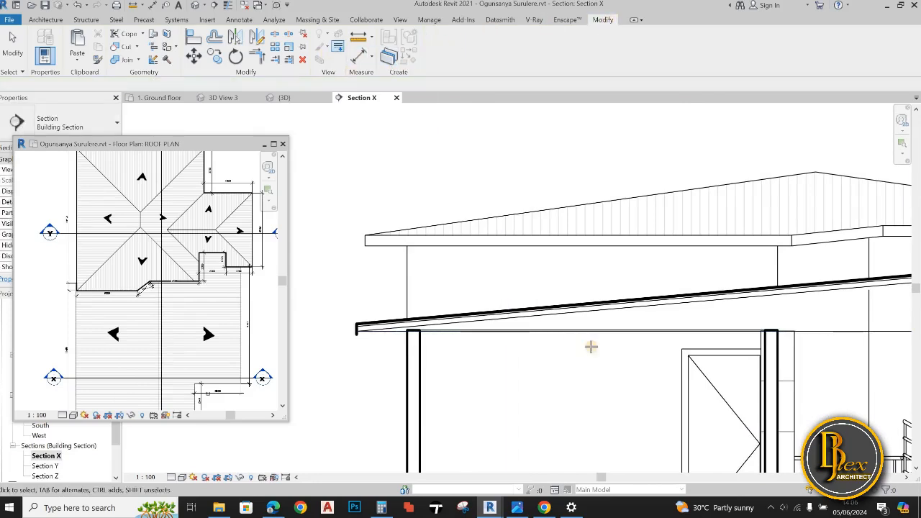
# Place a parallel thin detail line at an offset of 70 above the horizontal eave-to-eave line with Pick Lines
pyautogui.press('l')
pyautogui.press('w')
pyautogui.scroll(5, 463, 344)
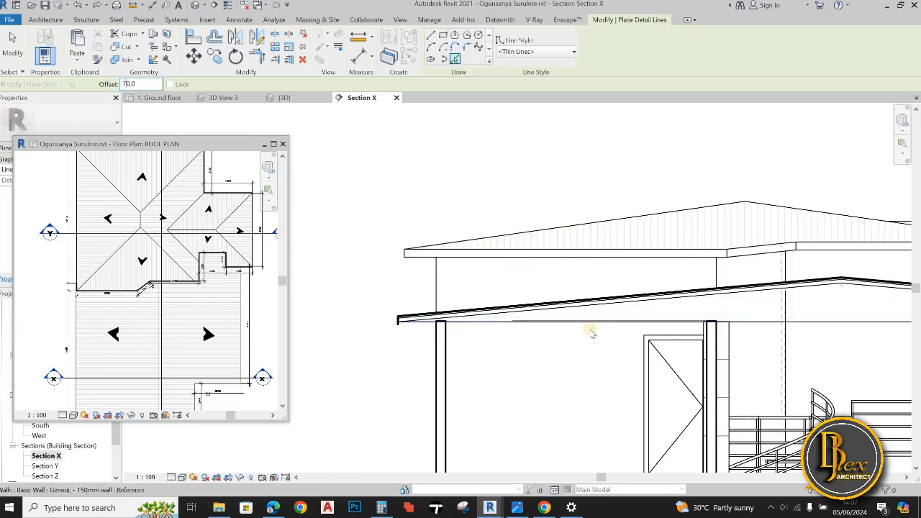
pyautogui.moveTo(832, 323); pyautogui.dragTo(611, 331, button='middle')
pyautogui.scroll(1, 612, 332)
pyautogui.scroll(2, 611, 332)
pyautogui.click(611, 332)
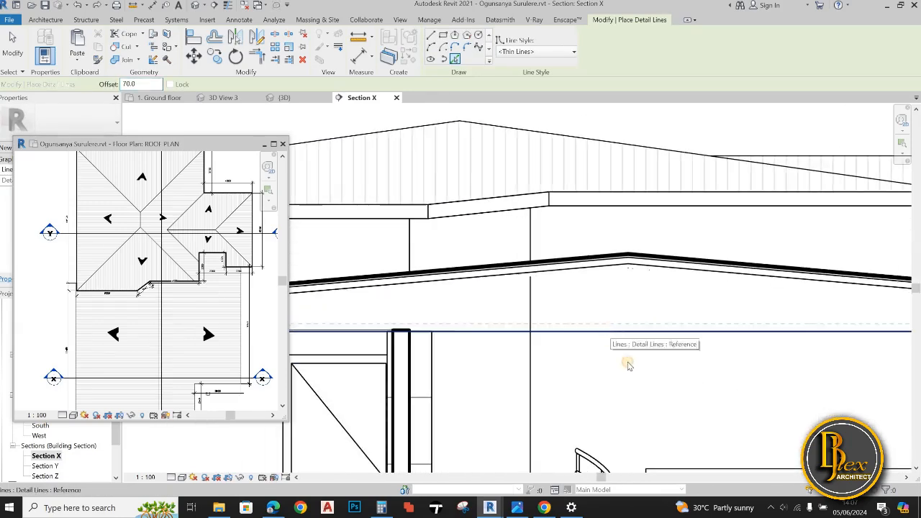
pyautogui.middleClick(628, 362)
pyautogui.scroll(-3, 627, 361)
pyautogui.scroll(-3, 582, 354)
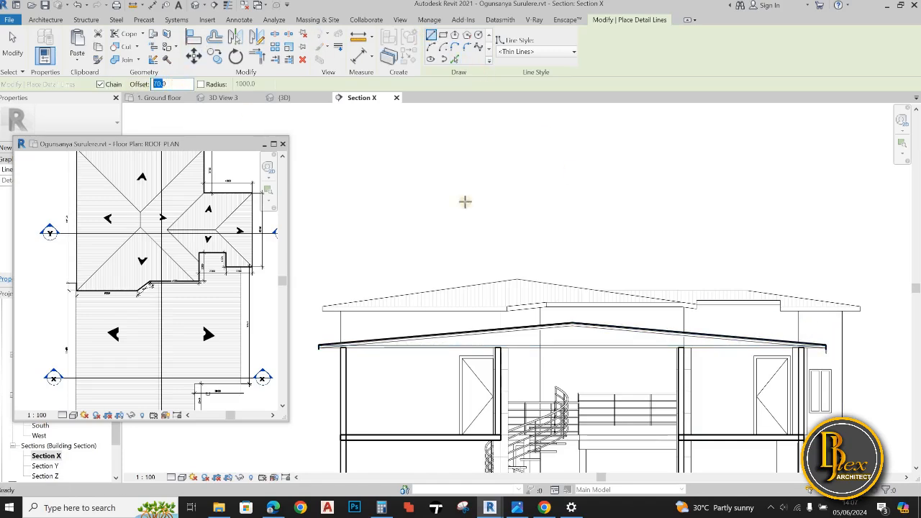
# Set the detail line offset to 0 and draw a short vertical line between the two horizontal lines near the left eave
pyautogui.scroll(5, 657, 312)
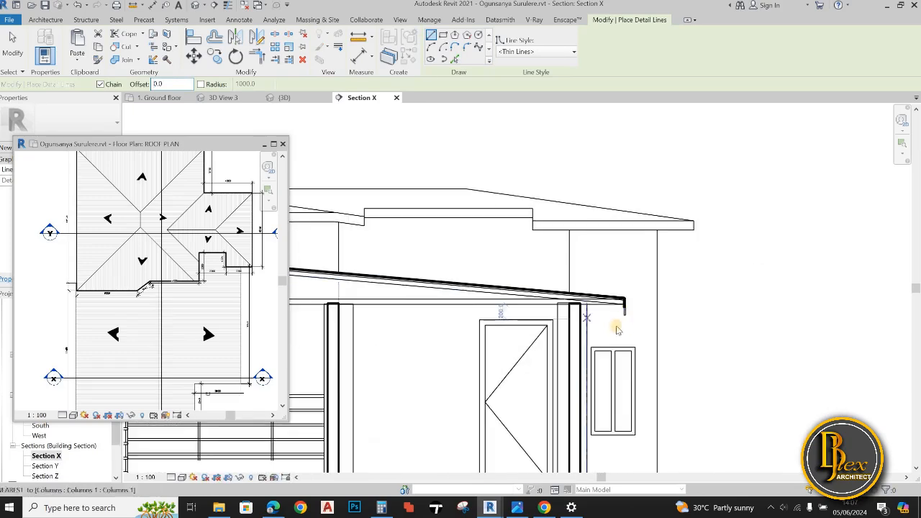
pyautogui.scroll(2, 625, 311)
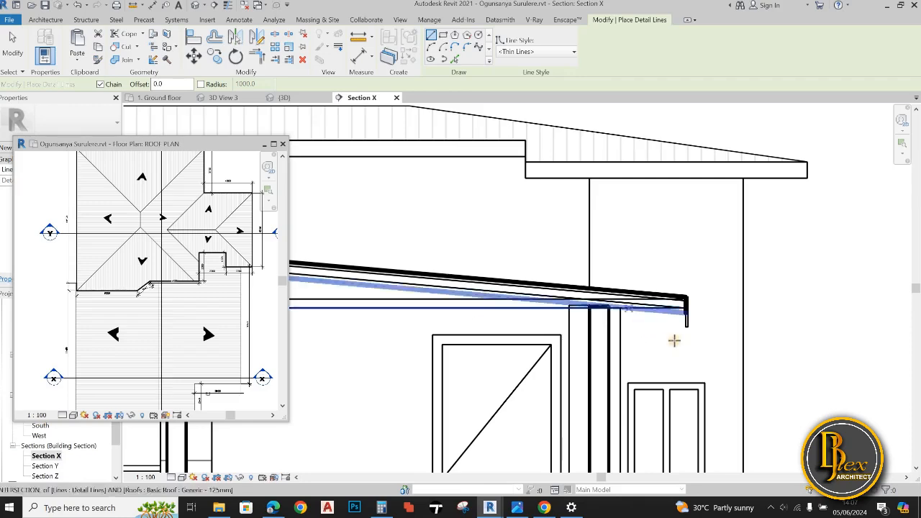
pyautogui.scroll(-4, 713, 331)
pyautogui.scroll(3, 458, 299)
pyautogui.scroll(2, 458, 300)
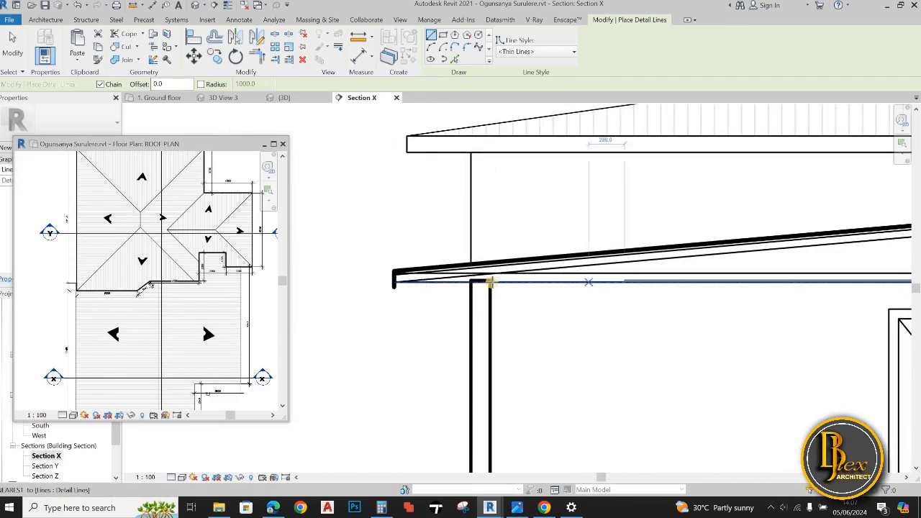
pyautogui.click(421, 282)
pyautogui.click(421, 274)
pyautogui.press('Escape')
pyautogui.press('Escape')
# Shorten the lower rafter line and the upper horizontal line at the left eave so they end at the short vertical line
pyautogui.scroll(5, 410, 277)
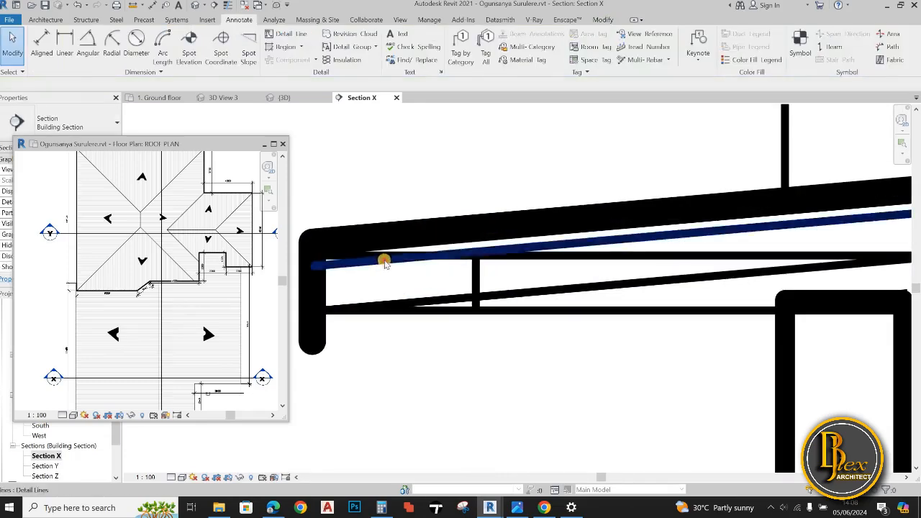
pyautogui.click(320, 308)
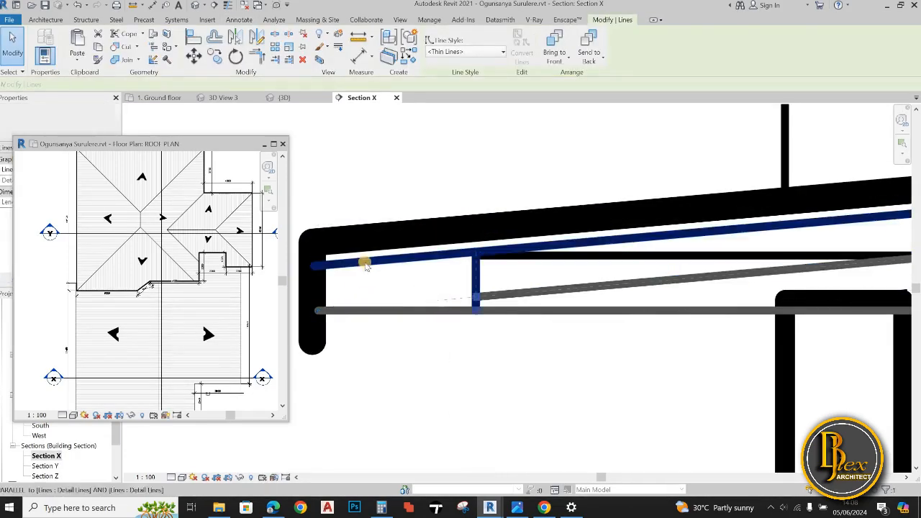
pyautogui.click(422, 355)
# Draw a matching short vertical detail line between the roof member lines near the right eave
pyautogui.scroll(-6, 421, 356)
pyautogui.scroll(6, 684, 302)
pyautogui.scroll(2, 698, 315)
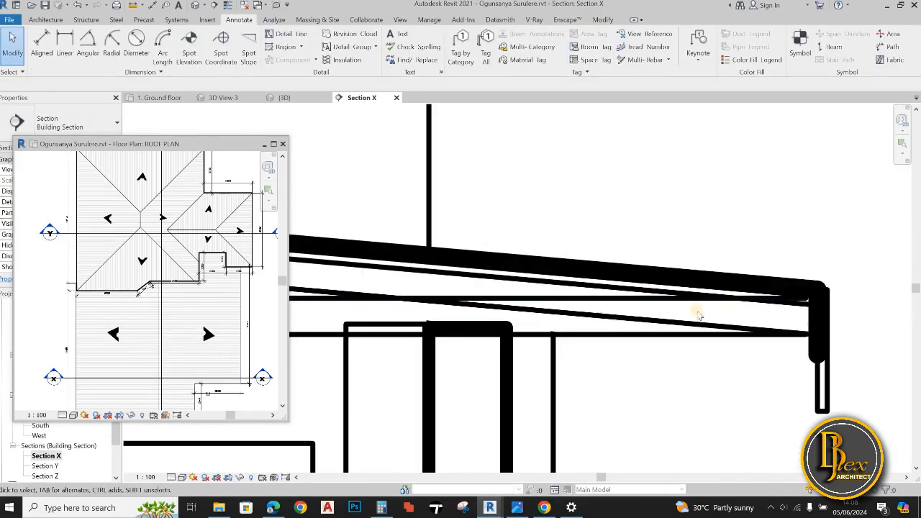
pyautogui.press('l')
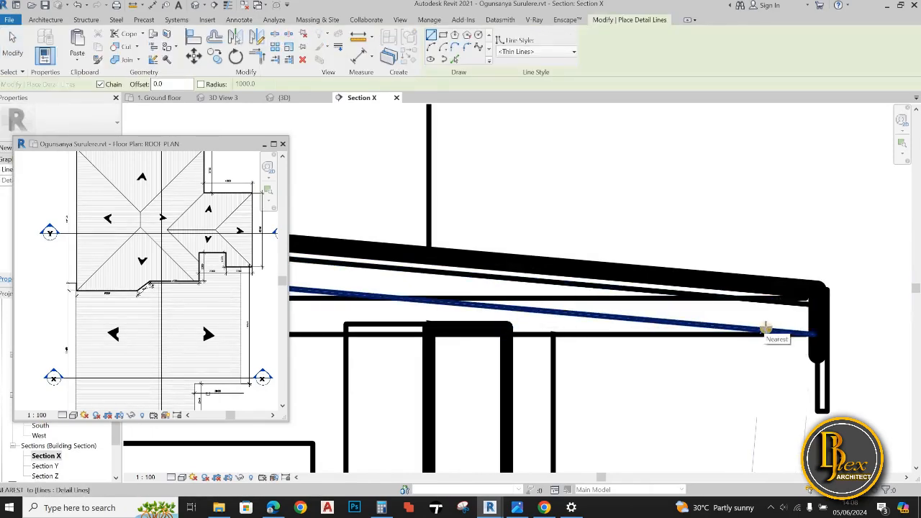
pyautogui.click(763, 330)
pyautogui.click(765, 301)
pyautogui.press('Escape')
pyautogui.press('Escape')
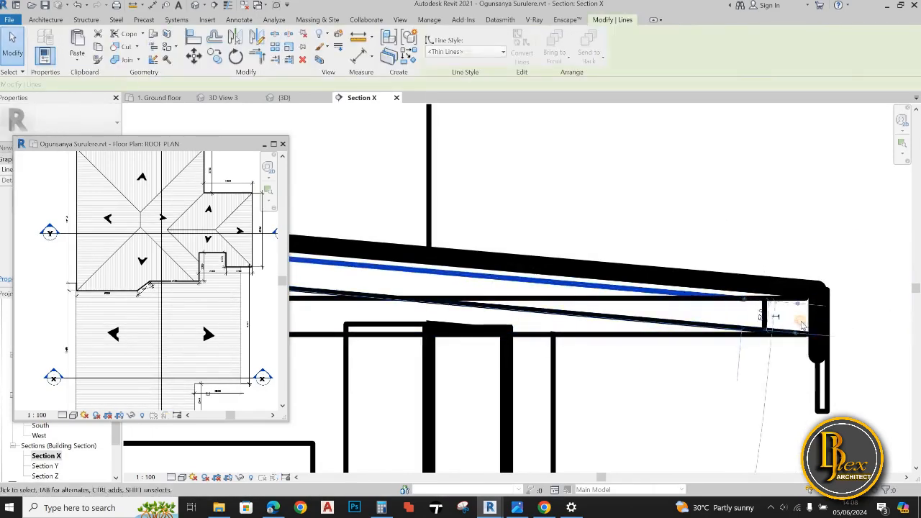
pyautogui.scroll(-4, 752, 374)
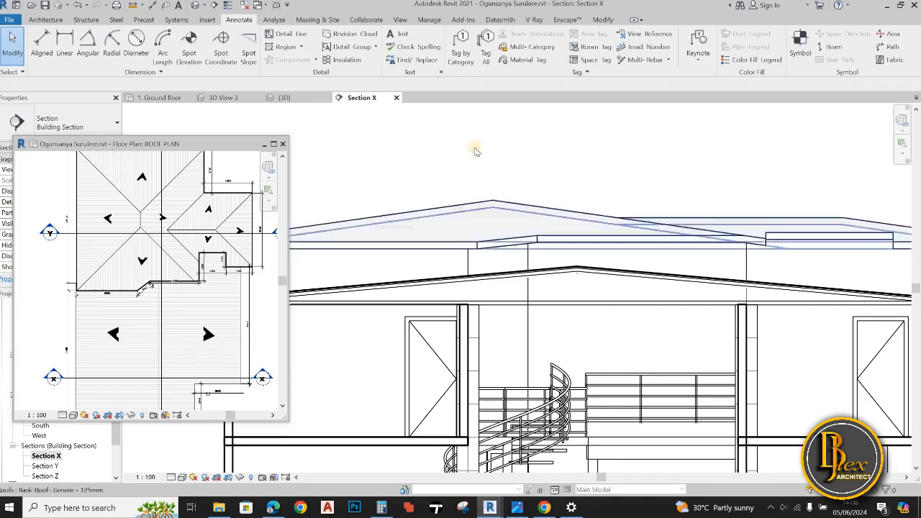
# Draw a vertical detail line from the rafter underside at the ridge down to the upper horizontal line
pyautogui.press('d')
pyautogui.press('l')
pyautogui.scroll(3, 561, 241)
pyautogui.click(574, 250)
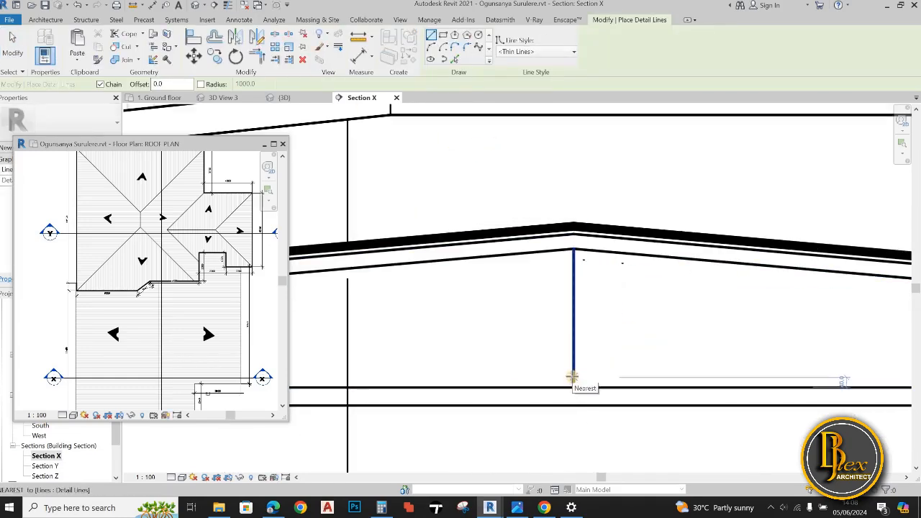
pyautogui.click(574, 387)
pyautogui.press('Escape')
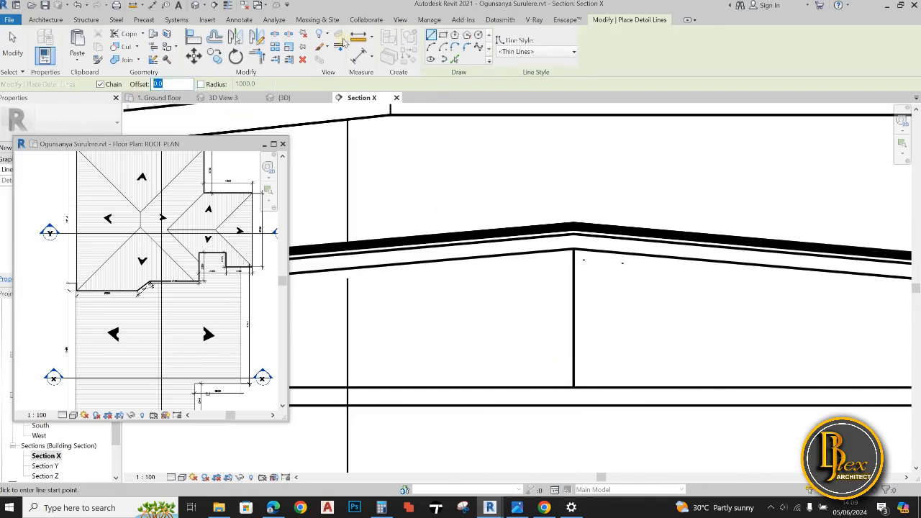
# Offset the ridge's vertical line to both sides to form a post and remove the centre line
pyautogui.press('p')
pyautogui.press('l')
pyautogui.click(578, 344)
pyautogui.press('Escape')
pyautogui.press('Escape')
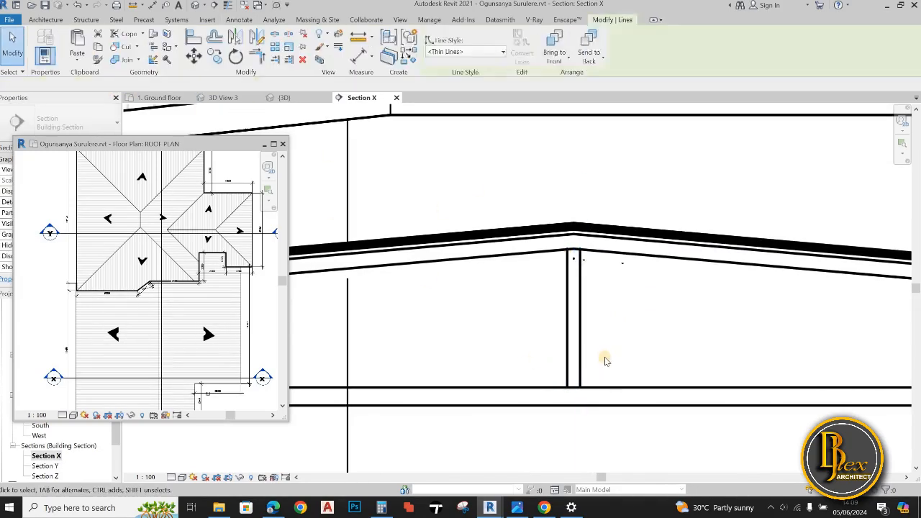
pyautogui.scroll(-1, 604, 360)
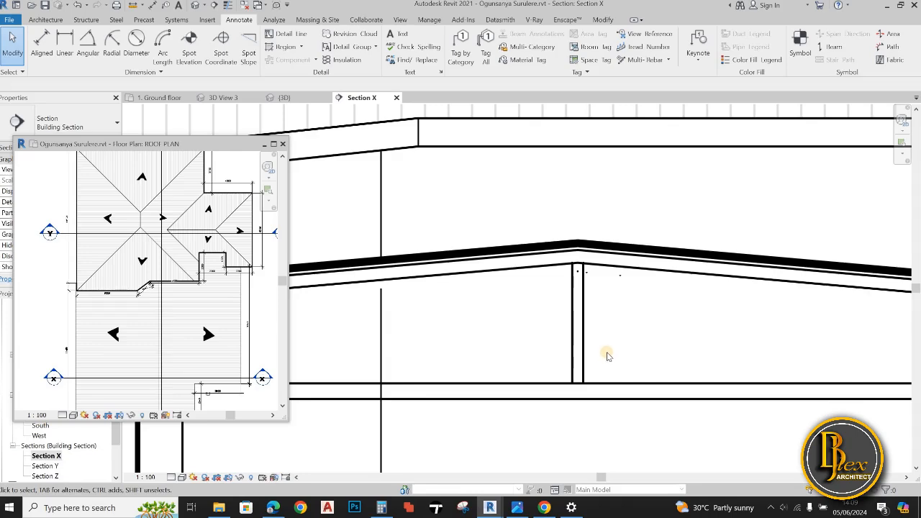
pyautogui.scroll(-1, 607, 352)
# Stretch both ridge post lines down to the lower horizontal line
pyautogui.moveTo(606, 352); pyautogui.dragTo(603, 291, button='middle')
pyautogui.press('d')
pyautogui.press('l')
pyautogui.press('Escape')
pyautogui.press('Escape')
pyautogui.scroll(3, 574, 311)
pyautogui.click(575, 299)
pyautogui.moveTo(575, 319); pyautogui.dragTo(597, 350)
pyautogui.click(597, 300)
# Draw two parallel detail lines at 45°, about 860 long, from the post's base to the right rafter as a diagonal brace
pyautogui.press('d')
pyautogui.press('l')
pyautogui.click(575, 349)
pyautogui.scroll(-2, 668, 251)
pyautogui.moveTo(668, 252); pyautogui.dragTo(539, 394, button='middle')
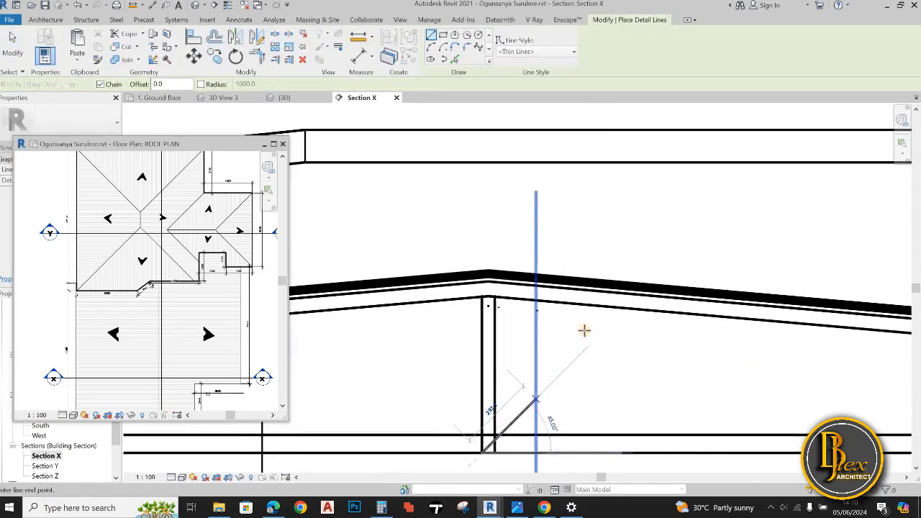
pyautogui.click(639, 296)
pyautogui.press('Escape')
pyautogui.click(496, 452)
pyautogui.click(652, 296)
pyautogui.press('Escape')
pyautogui.press('Escape')
# Extend the upper ends of both ridge post lines to the upper rafter line
pyautogui.click(495, 324)
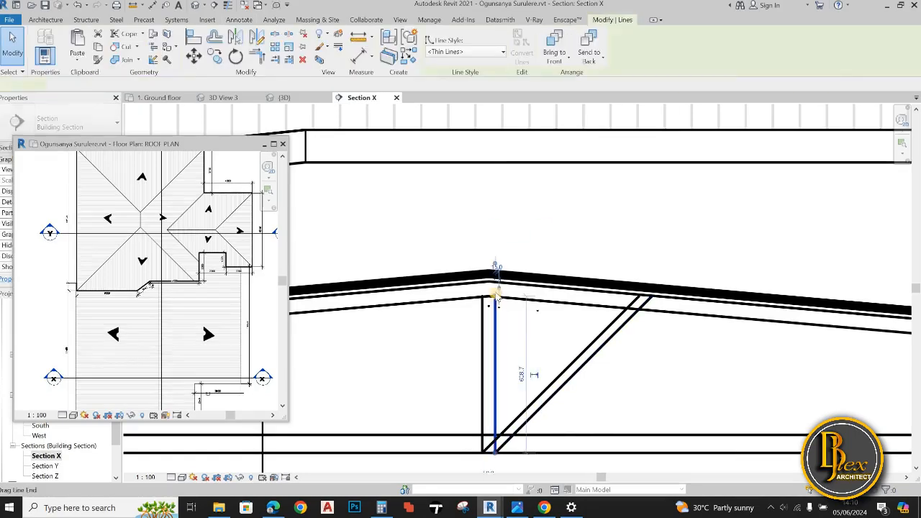
pyautogui.moveTo(495, 296)
pyautogui.mouseDown()
pyautogui.moveTo(495, 281)
pyautogui.moveTo(482, 283)
pyautogui.mouseUp()
pyautogui.click(482, 316)
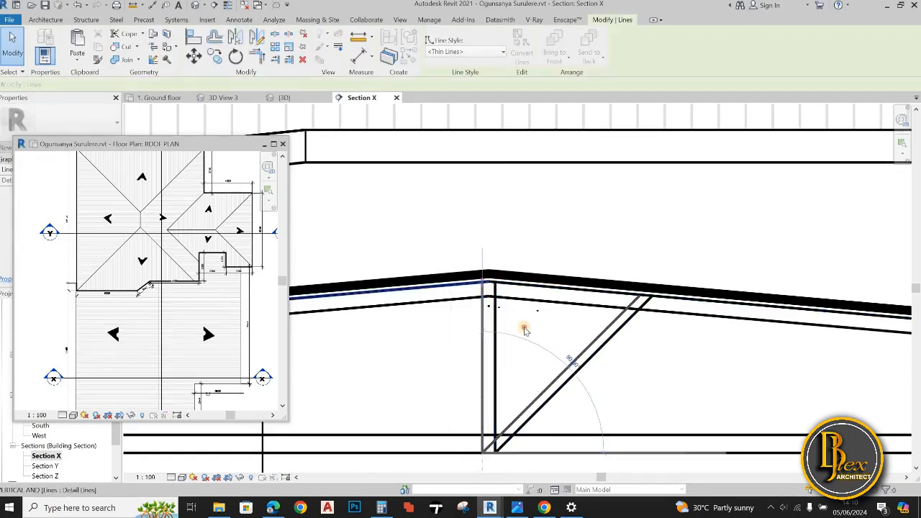
pyautogui.click(524, 327)
pyautogui.scroll(-2, 542, 335)
pyautogui.moveTo(567, 369); pyautogui.dragTo(543, 351)
pyautogui.click(256, 37)
pyautogui.scroll(-4, 576, 380)
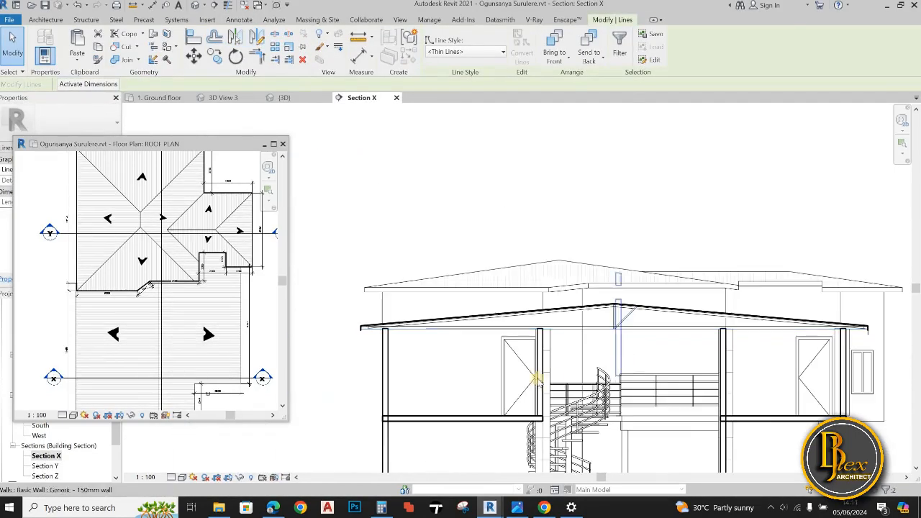
pyautogui.press('Escape')
pyautogui.press('Escape')
# Draw two vertical detail lines from the diagonal brace's upper ends down to the bottom chord's lower line
pyautogui.scroll(5, 539, 302)
pyautogui.click(291, 34)
pyautogui.scroll(3, 552, 280)
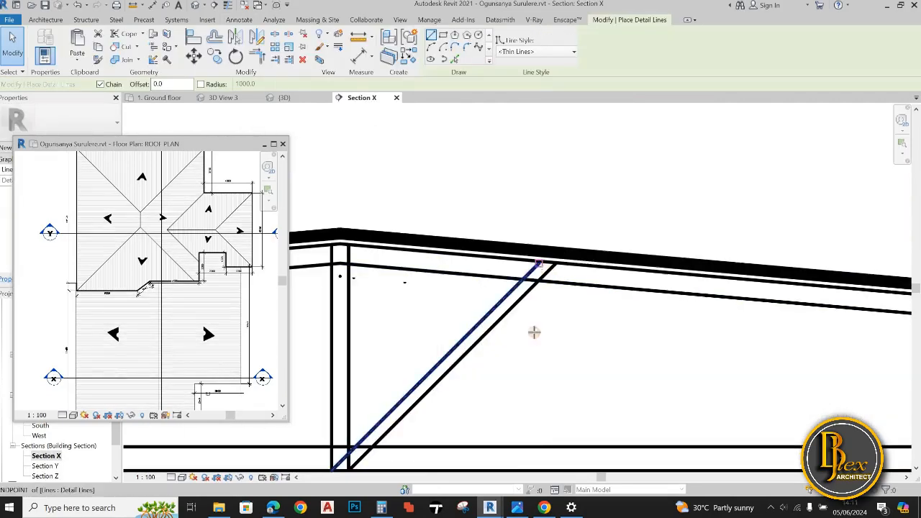
pyautogui.click(539, 264)
pyautogui.click(539, 470)
pyautogui.press('Escape')
pyautogui.click(557, 264)
pyautogui.click(557, 470)
pyautogui.press('Escape')
pyautogui.scroll(-2, 587, 393)
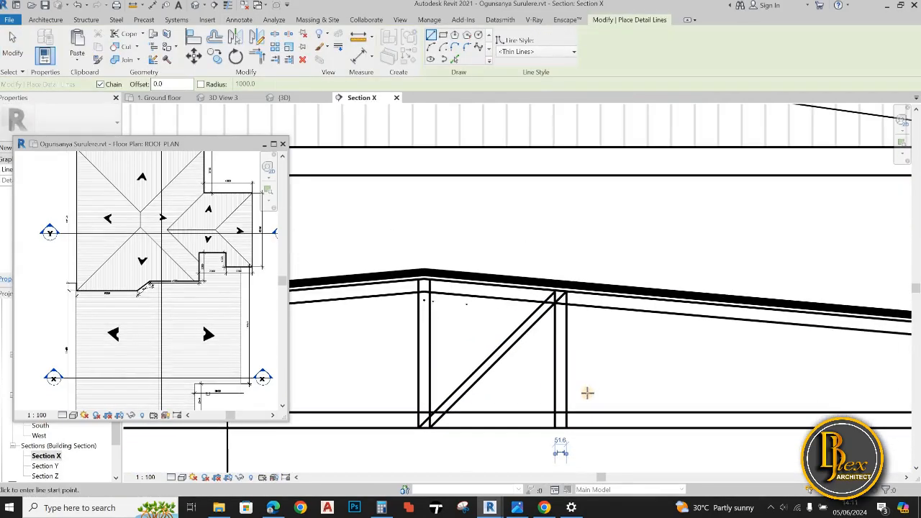
pyautogui.scroll(-1, 598, 364)
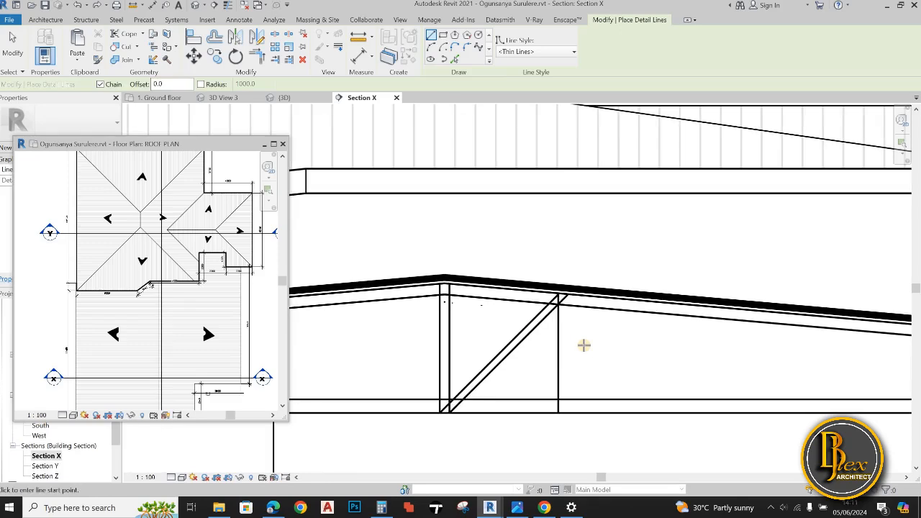
pyautogui.scroll(-1, 586, 345)
pyautogui.press('Escape')
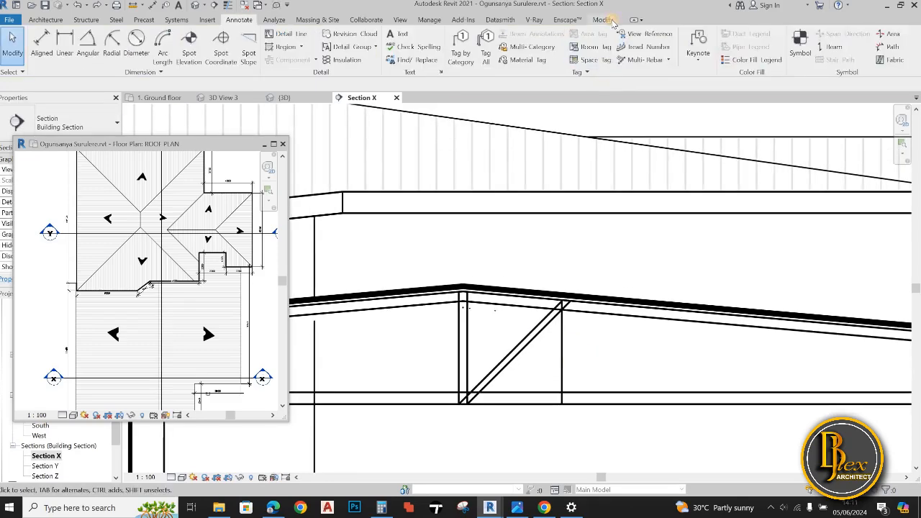
# Offset the vertical line at the brace's end repeatedly at 700 spacing toward the right eave, using Pick Lines
pyautogui.click(609, 20)
pyautogui.click(238, 20)
pyautogui.click(291, 36)
pyautogui.scroll(-2, 596, 356)
pyautogui.click(455, 58)
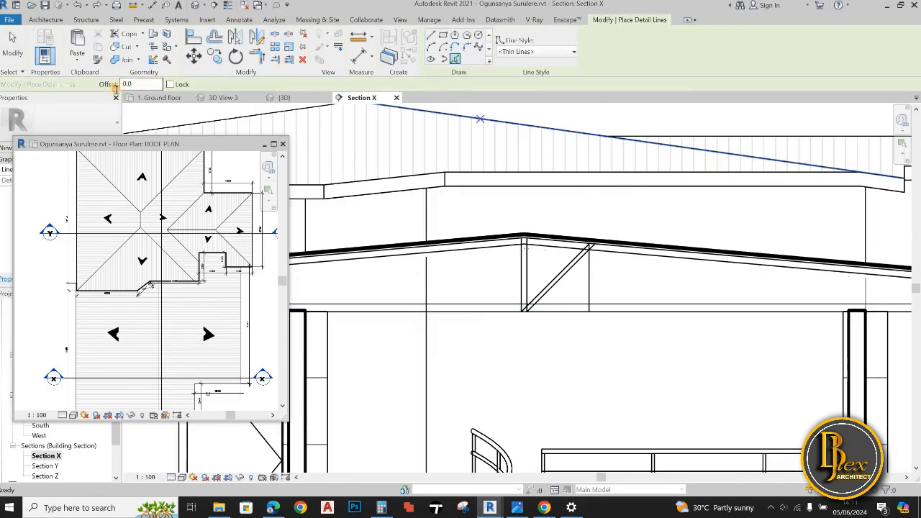
pyautogui.write('1000')
pyautogui.press('Return')
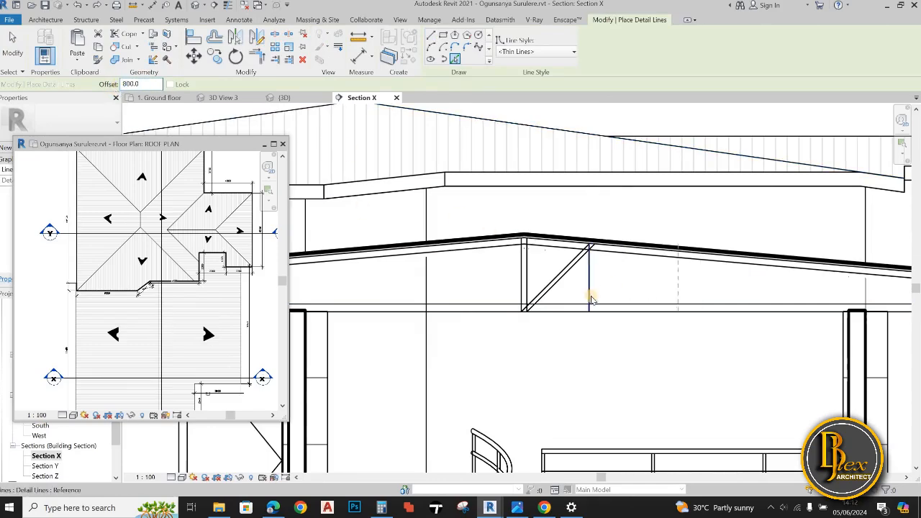
pyautogui.click(589, 286)
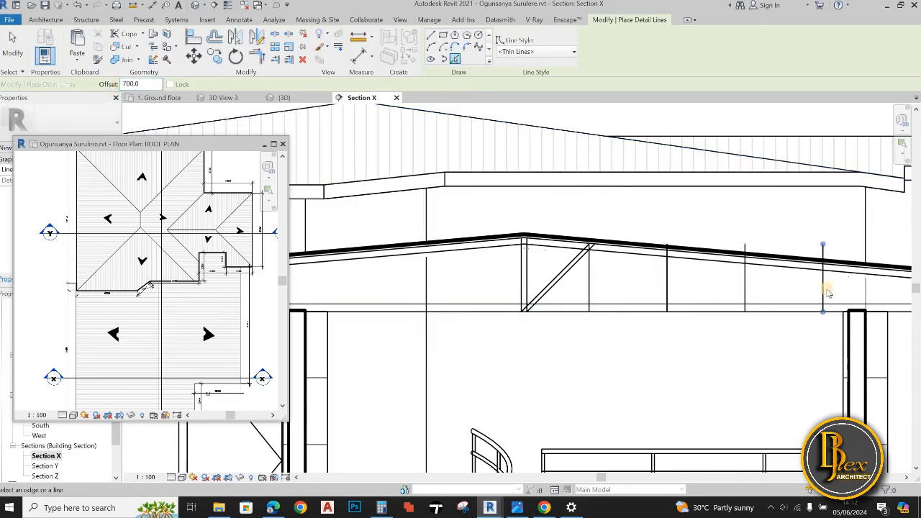
pyautogui.scroll(-2, 828, 292)
pyautogui.click(785, 294)
pyautogui.scroll(-1, 641, 308)
pyautogui.press('Escape')
pyautogui.scroll(2, 600, 309)
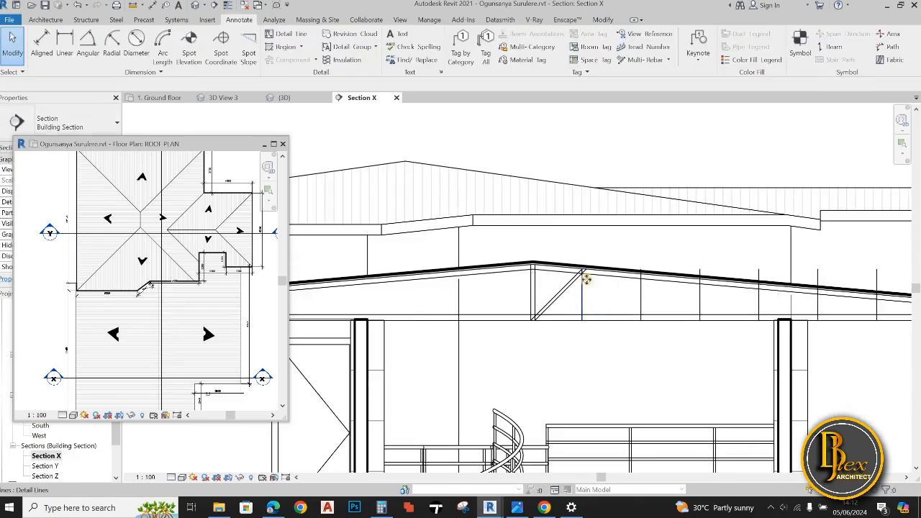
# Shorten the upper ends of the five offset vertical lines to the right rafter
pyautogui.click(585, 283)
pyautogui.click(641, 323)
pyautogui.scroll(2, 639, 321)
pyautogui.scroll(2, 643, 318)
pyautogui.moveTo(584, 218)
pyautogui.mouseDown()
pyautogui.moveTo(583, 246)
pyautogui.moveTo(584, 232)
pyautogui.mouseUp()
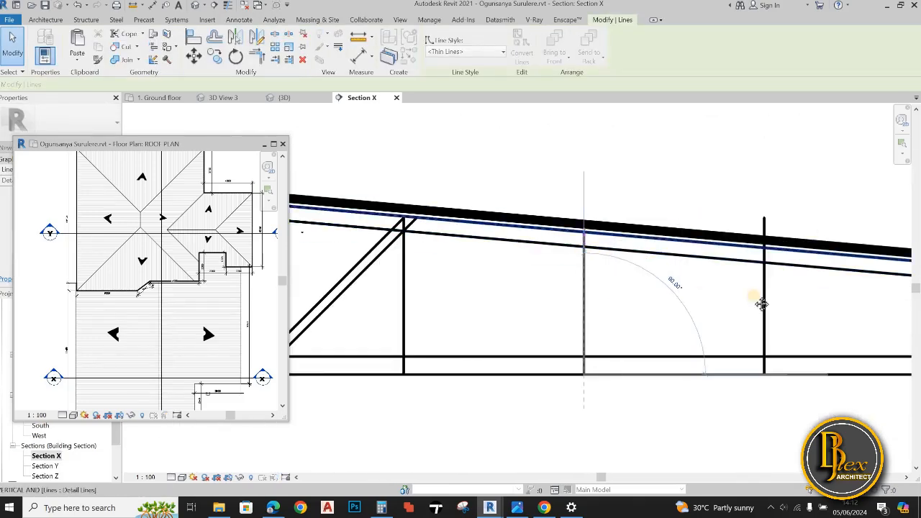
pyautogui.moveTo(761, 302); pyautogui.dragTo(677, 302, button='middle')
pyautogui.click(680, 302)
pyautogui.moveTo(681, 218); pyautogui.dragTo(681, 265)
pyautogui.moveTo(860, 306); pyautogui.dragTo(728, 308, button='middle')
pyautogui.click(730, 308)
pyautogui.moveTo(730, 221); pyautogui.dragTo(730, 280)
pyautogui.scroll(-2, 731, 285)
pyautogui.moveTo(873, 321); pyautogui.dragTo(748, 322, button='middle')
pyautogui.click(741, 321)
pyautogui.moveTo(741, 238); pyautogui.dragTo(742, 296)
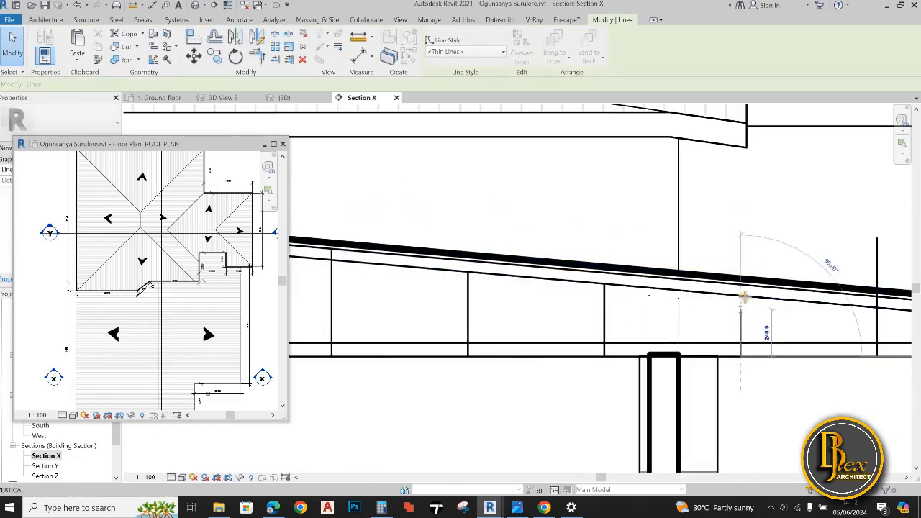
pyautogui.moveTo(864, 308); pyautogui.dragTo(694, 313, button='middle')
pyautogui.click(691, 302)
pyautogui.moveTo(691, 249); pyautogui.dragTo(691, 301)
pyautogui.scroll(-2, 685, 371)
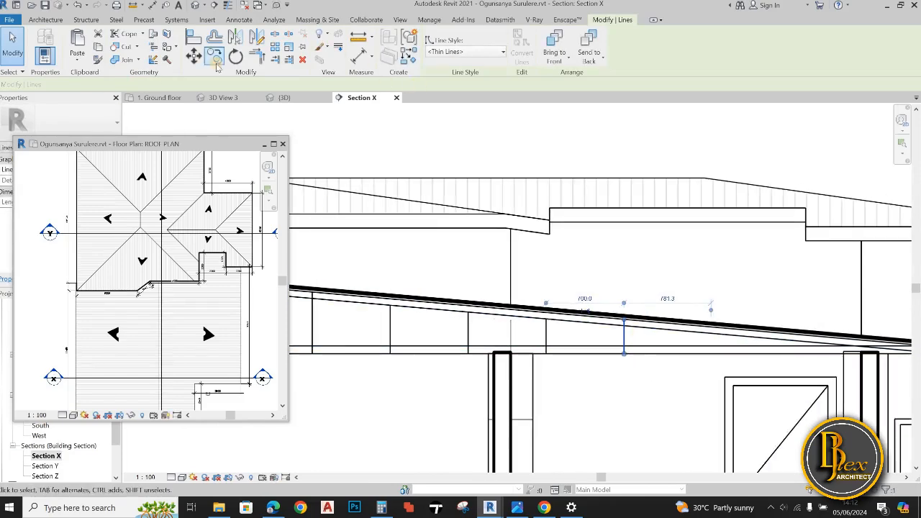
# Offset the outermost vertical line by 600 toward the eave and shorten its upper end to the upper rafter line
pyautogui.press('d')
pyautogui.press('l')
pyautogui.click(455, 60)
pyautogui.moveTo(138, 84); pyautogui.dragTo(121, 85)
pyautogui.write('30')
pyautogui.doubleClick(131, 84)
pyautogui.write('60')
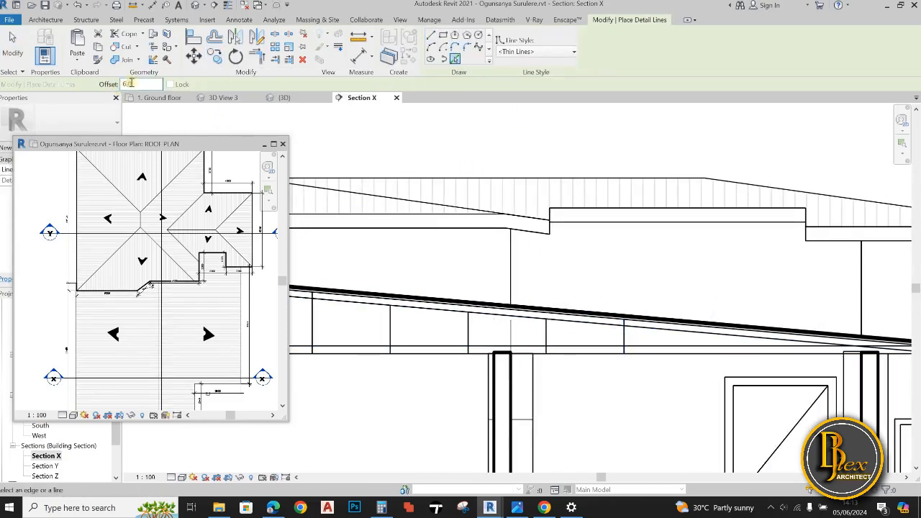
pyautogui.write('0')
pyautogui.click(625, 331)
pyautogui.press('Escape')
pyautogui.press('Escape')
pyautogui.scroll(4, 699, 338)
pyautogui.click(666, 331)
pyautogui.moveTo(666, 261); pyautogui.dragTo(665, 285)
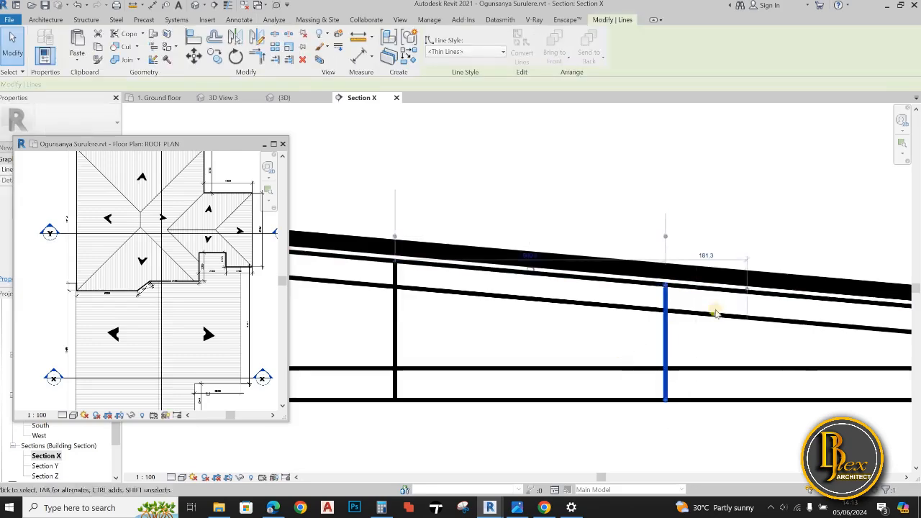
# Offset each vertical truss line by 45 to form double-line posts
pyautogui.scroll(-2, 716, 314)
pyautogui.press('d')
pyautogui.press('l')
pyautogui.click(455, 60)
pyautogui.moveTo(446, 288); pyautogui.dragTo(509, 280, button='middle')
pyautogui.moveTo(136, 84); pyautogui.dragTo(108, 88)
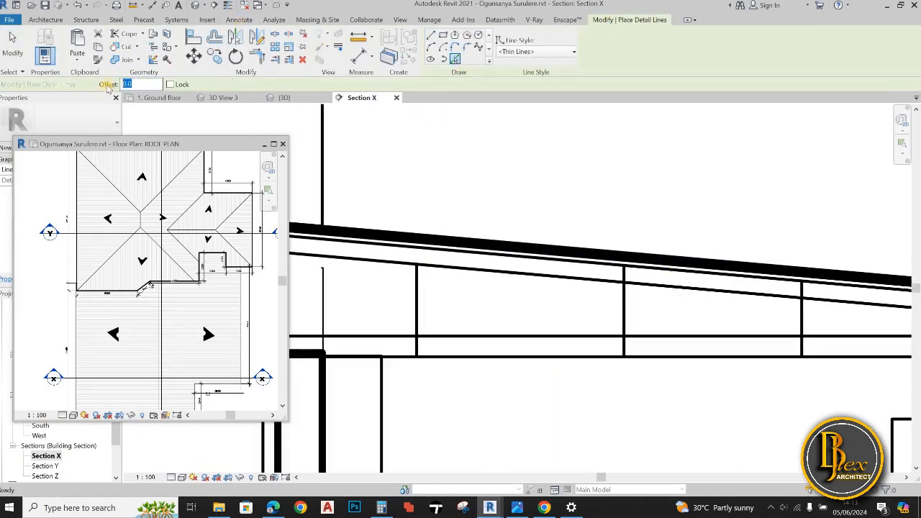
pyautogui.scroll(-5, 493, 248)
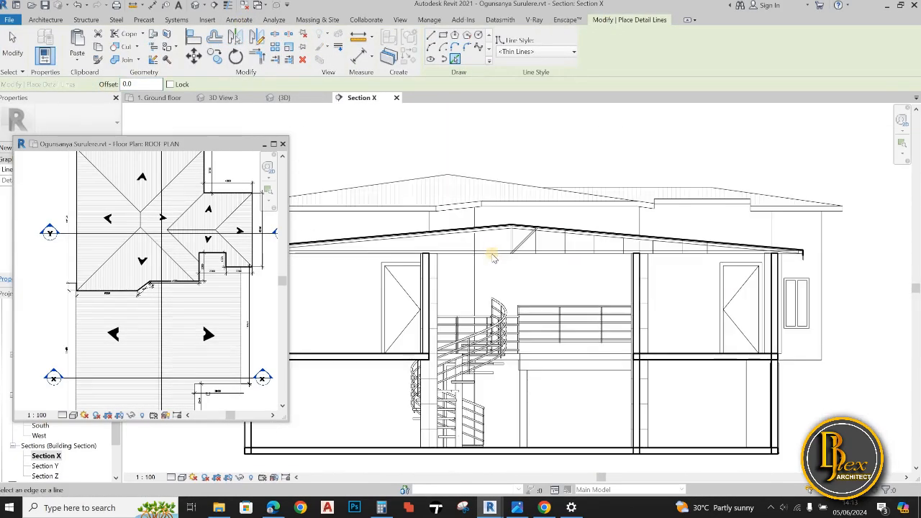
pyautogui.scroll(1, 494, 258)
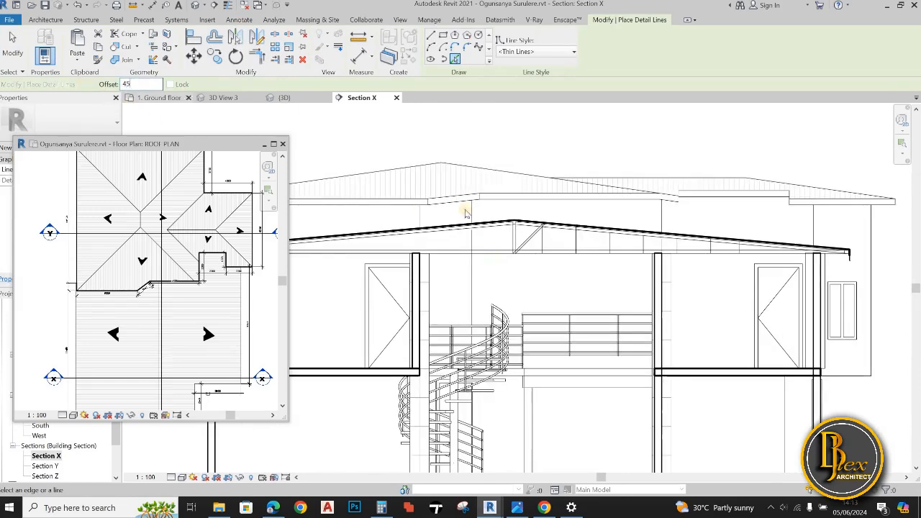
pyautogui.scroll(3, 465, 213)
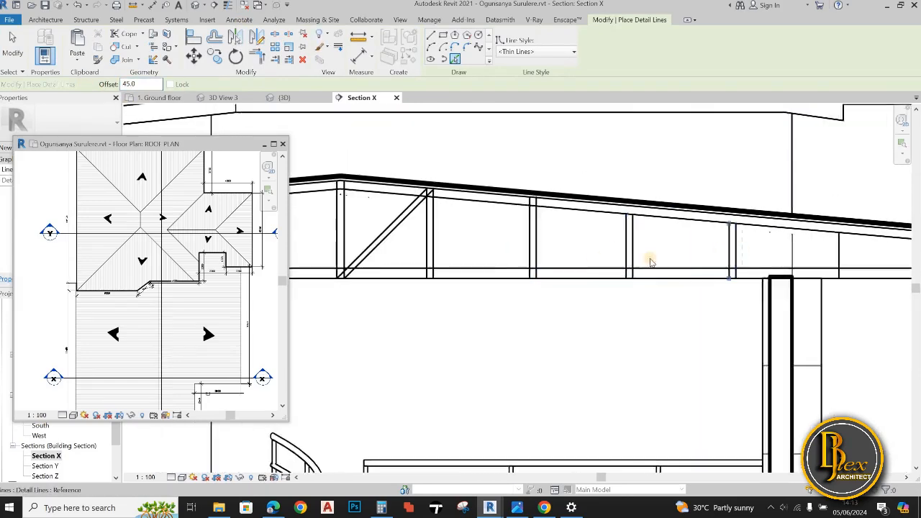
pyautogui.scroll(-2, 650, 262)
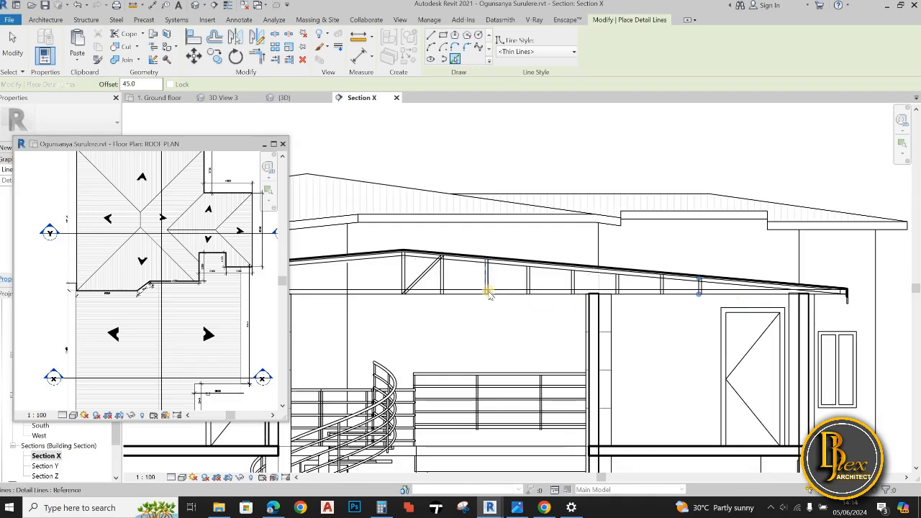
# Draw two diagonal detail lines across the second bay from the ridge, from one post's base to the next post's top
pyautogui.scroll(5, 452, 289)
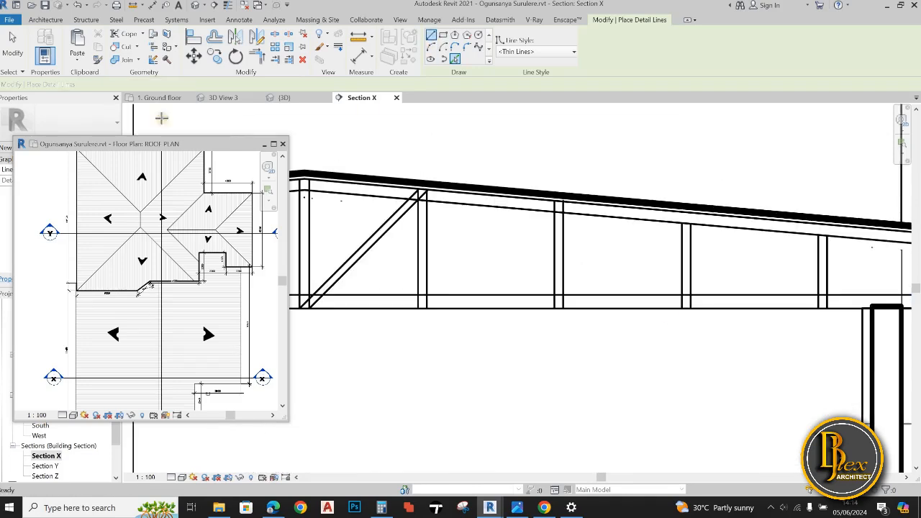
pyautogui.click(418, 308)
pyautogui.click(554, 201)
pyautogui.press('Escape')
pyautogui.click(558, 200)
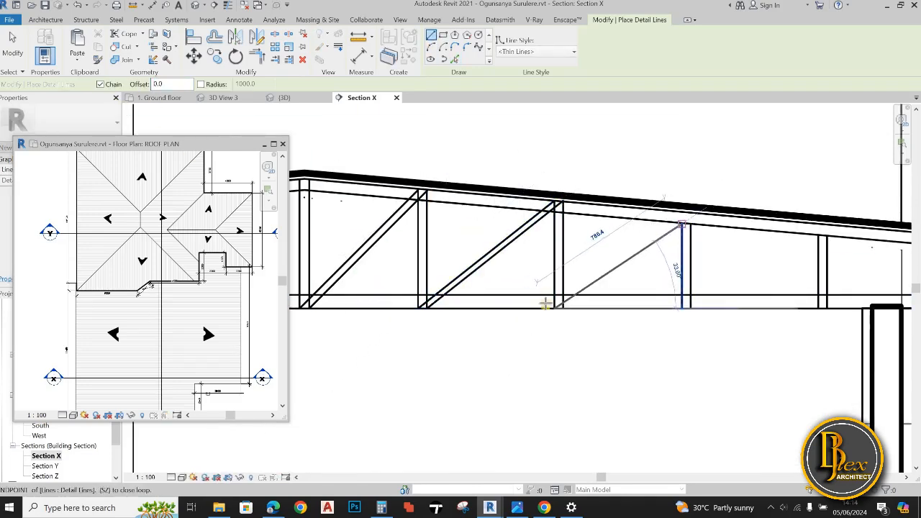
# Try to draw a diagonal brace line across the third bay from the ridge
pyautogui.click(681, 224)
pyautogui.press('Escape')
pyautogui.scroll(-2, 654, 284)
pyautogui.press('Escape')
pyautogui.scroll(2, 680, 253)
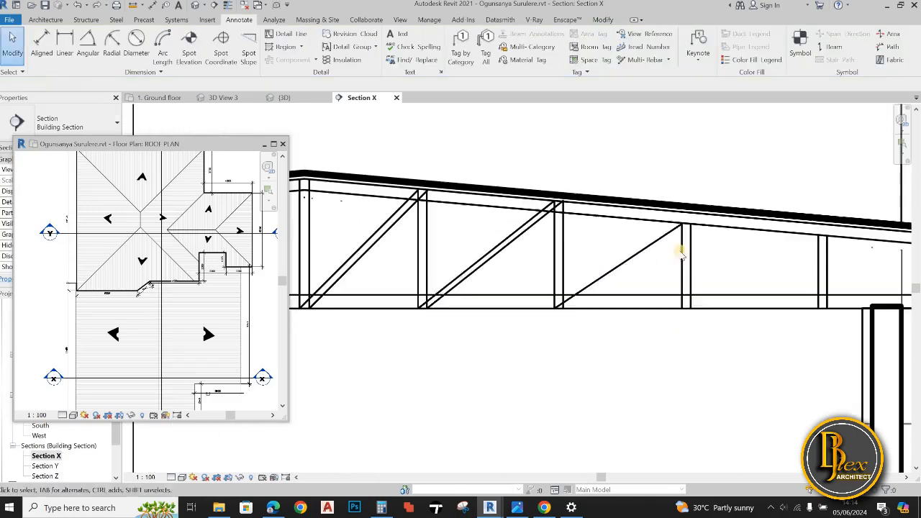
pyautogui.hotkey('ctrl', 'z')
# Extend the upper ends of the post lines that stop at the lower rafter line up to the upper rafter line
pyautogui.scroll(3, 748, 222)
pyautogui.click(615, 281)
pyautogui.moveTo(615, 225); pyautogui.dragTo(634, 204)
pyautogui.moveTo(547, 255); pyautogui.dragTo(324, 259, button='middle')
pyautogui.moveTo(656, 251); pyautogui.dragTo(671, 234)
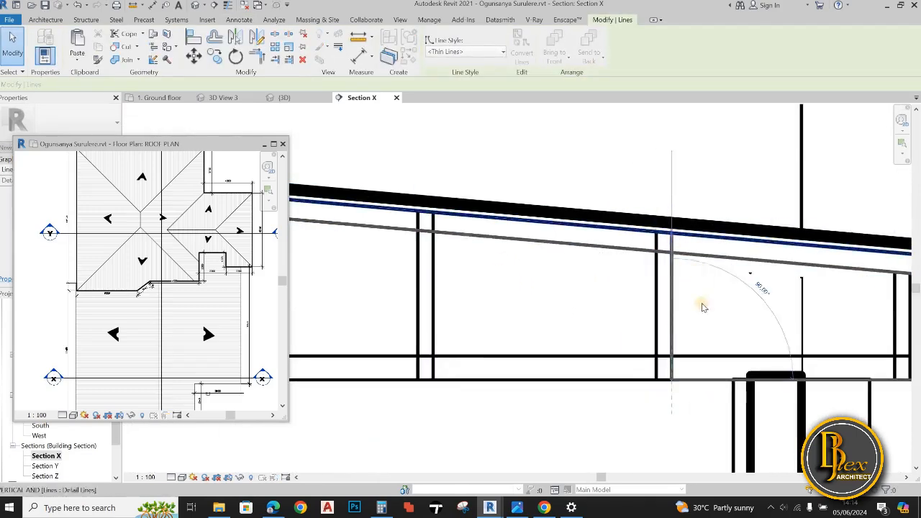
pyautogui.scroll(-1, 702, 307)
pyautogui.moveTo(777, 308); pyautogui.dragTo(651, 303, button='middle')
pyautogui.click(718, 306)
pyautogui.moveTo(718, 275)
pyautogui.mouseDown()
pyautogui.moveTo(718, 260)
pyautogui.moveTo(728, 262)
pyautogui.mouseUp()
pyautogui.click(728, 302)
pyautogui.scroll(-2, 742, 298)
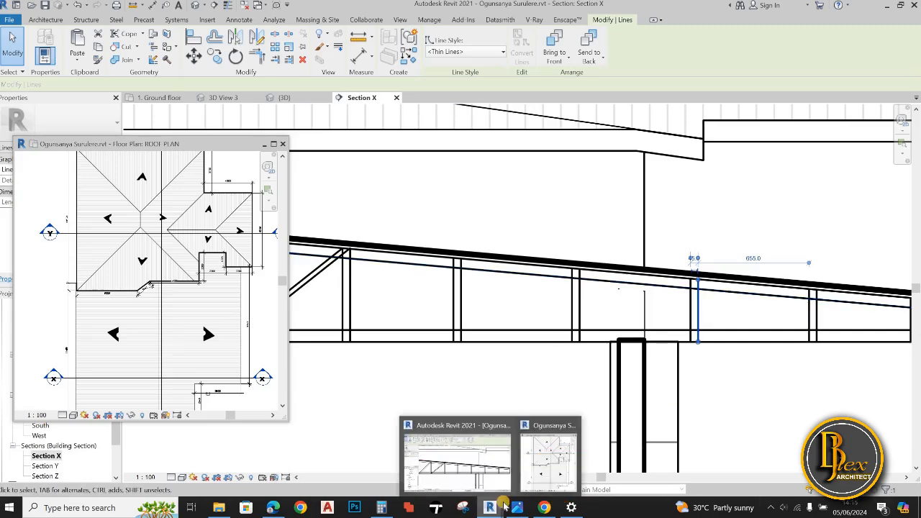
pyautogui.press('Escape')
# Offset the outermost post line by 600 toward the eave and shorten the copy's upper end to the upper rafter line
pyautogui.scroll(-2, 648, 417)
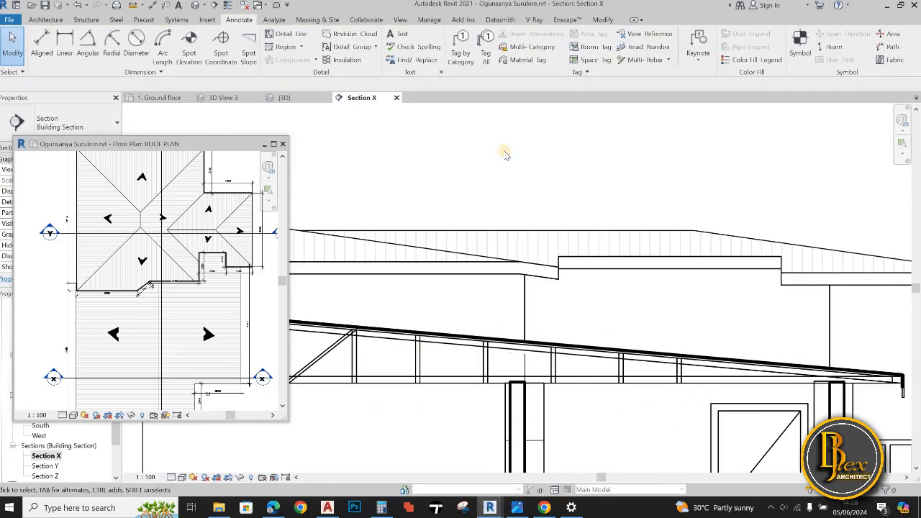
pyautogui.press('d')
pyautogui.press('l')
pyautogui.click(543, 160)
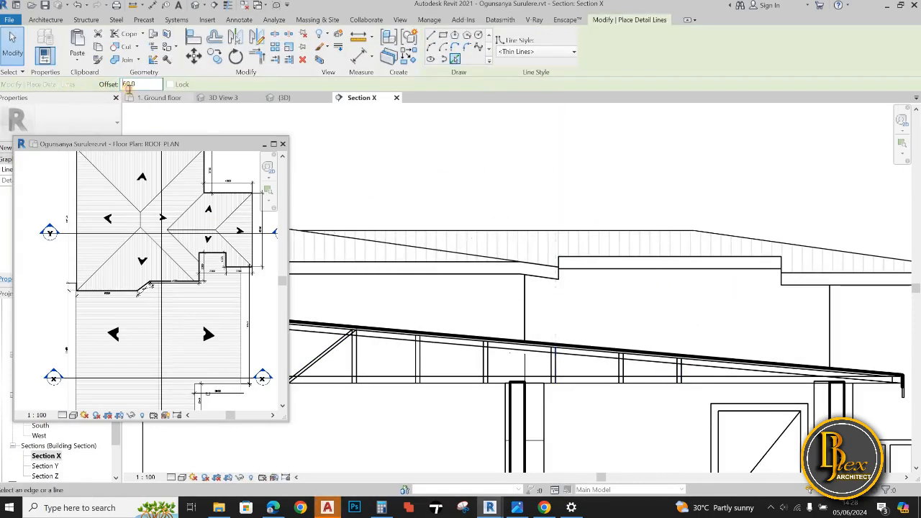
pyautogui.scroll(2, 679, 376)
pyautogui.scroll(2, 813, 381)
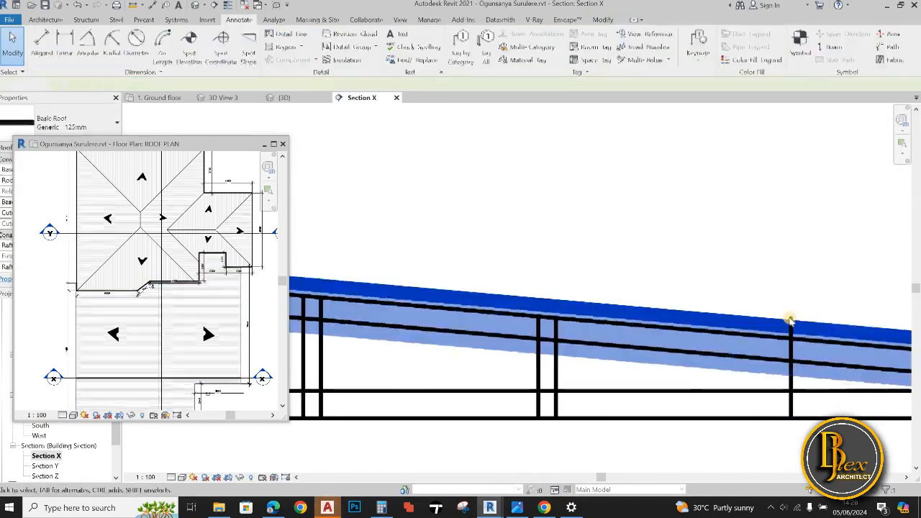
# Offset the new outermost vertical line by 40 to form a double-line post
pyautogui.doubleClick(128, 84)
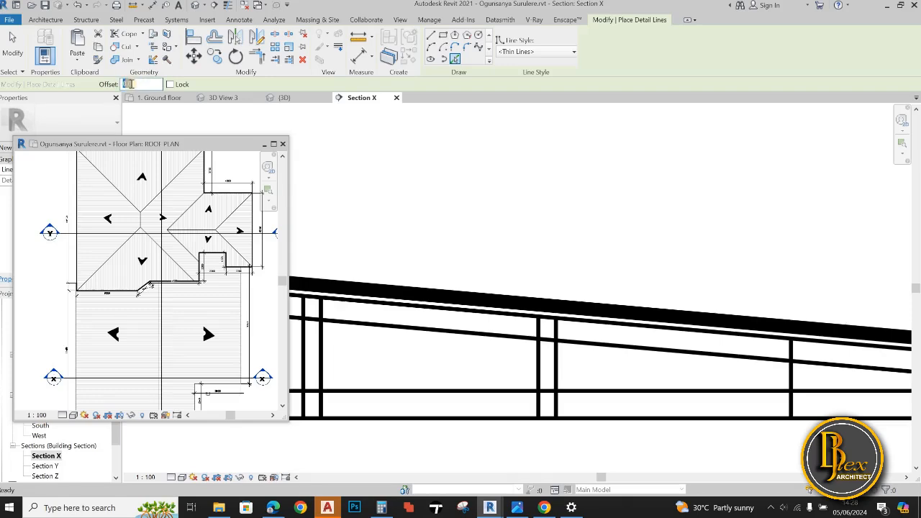
pyautogui.write('40')
pyautogui.scroll(-2, 796, 267)
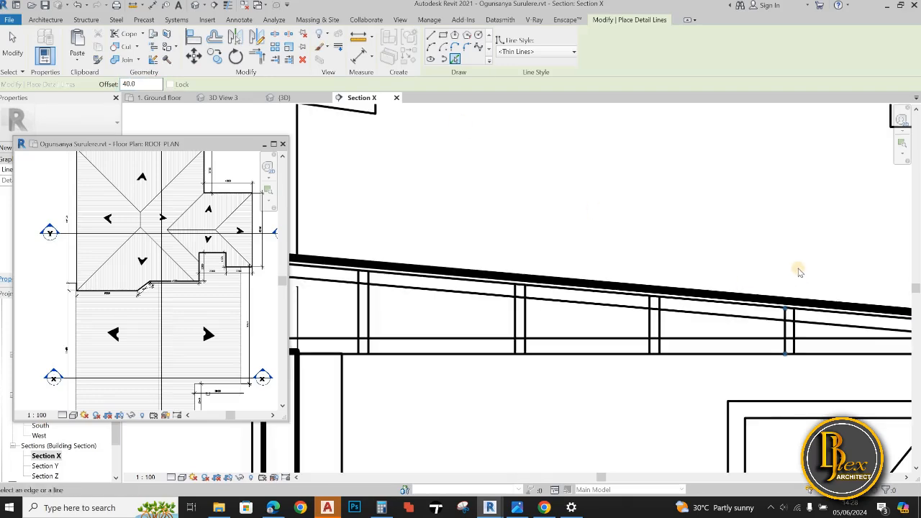
# Draw two diagonal detail lines across the third bay, from the base of its inner post to the outer post's top
pyautogui.scroll(-3, 799, 272)
pyautogui.click(430, 34)
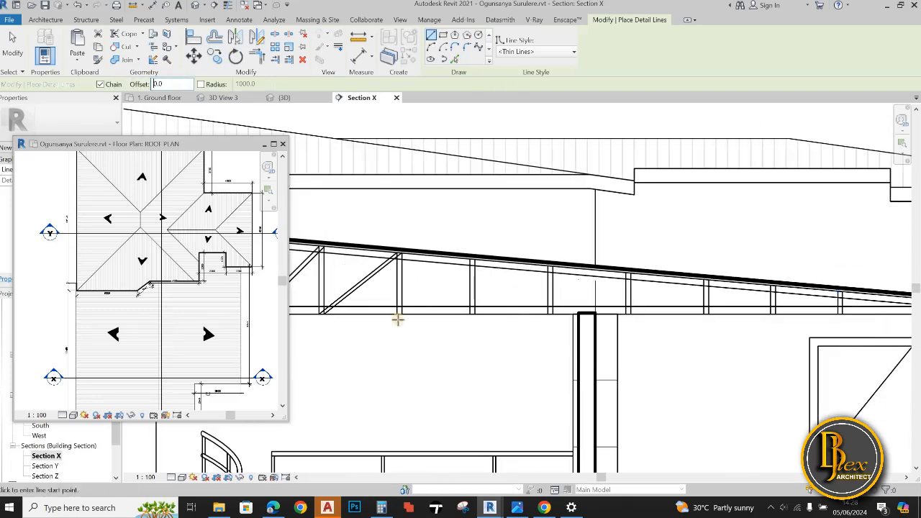
pyautogui.scroll(4, 396, 317)
pyautogui.click(457, 340)
pyautogui.moveTo(728, 148); pyautogui.dragTo(683, 226, button='middle')
pyautogui.click(707, 197)
pyautogui.press('Escape')
pyautogui.click(432, 420)
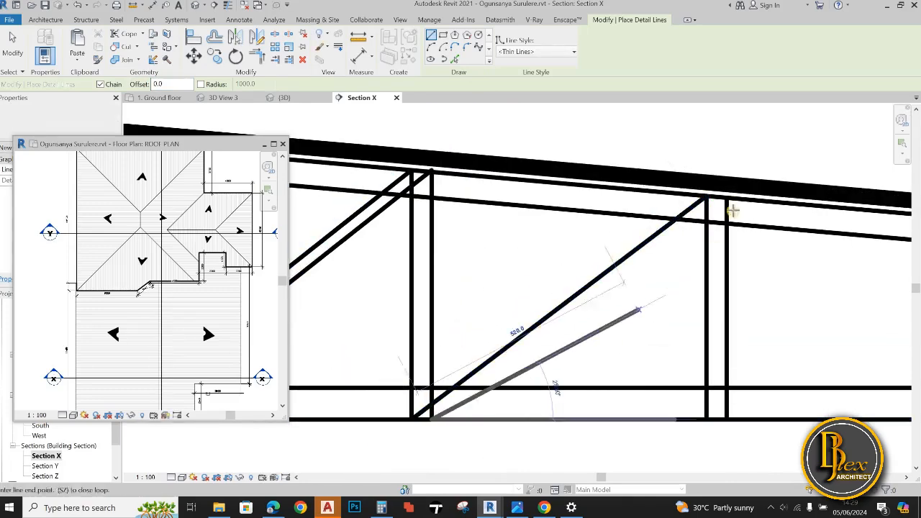
pyautogui.scroll(-2, 636, 282)
pyautogui.press('Escape')
# Draw the fourth bay's diagonal brace as two detail lines from the inner post's base to the outer post's top
pyautogui.scroll(3, 504, 380)
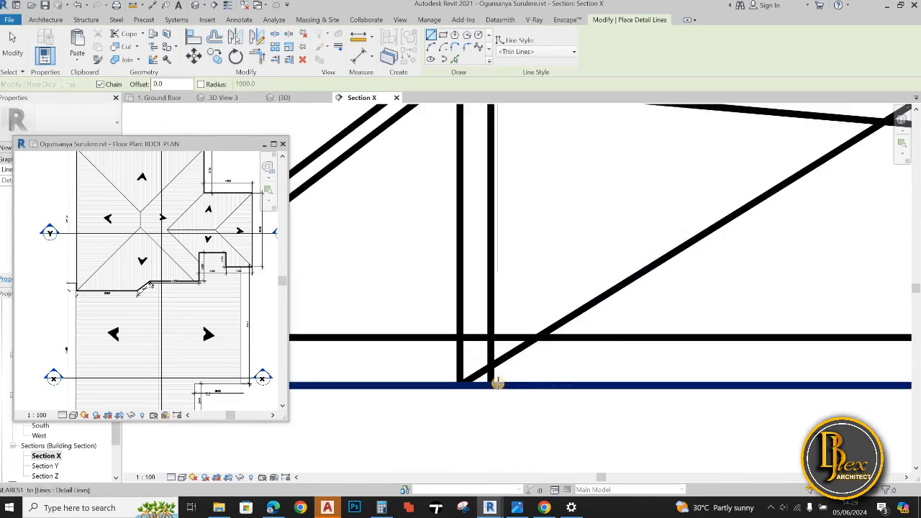
pyautogui.click(493, 384)
pyautogui.scroll(-1, 756, 238)
pyautogui.moveTo(828, 169); pyautogui.dragTo(600, 290, button='middle')
pyautogui.click(620, 285)
pyautogui.press('Escape')
# Draw two parallel diagonal detail lines, about 750 long, across the fifth bay above the wall
pyautogui.moveTo(622, 451); pyautogui.dragTo(486, 382, button='middle')
pyautogui.scroll(3, 433, 365)
pyautogui.click(462, 366)
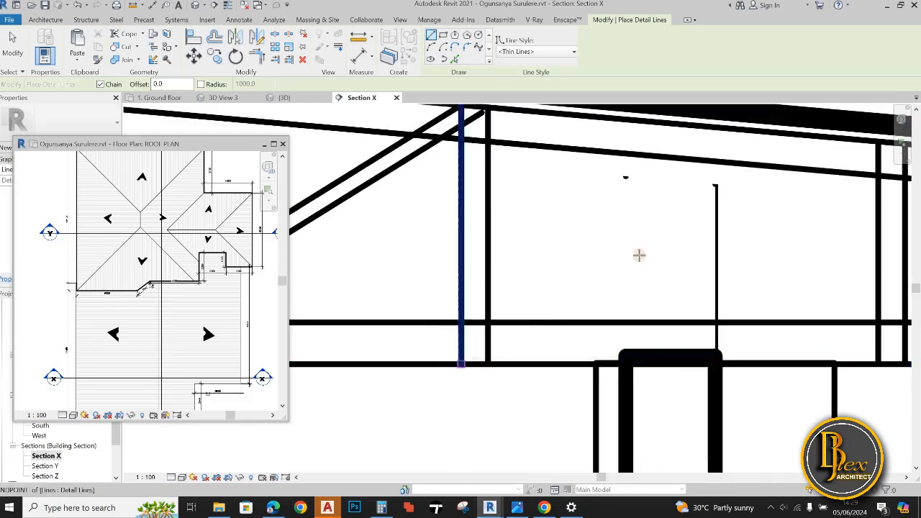
pyautogui.scroll(-2, 648, 249)
pyautogui.moveTo(770, 180); pyautogui.dragTo(684, 225, button='middle')
pyautogui.click(720, 218)
pyautogui.press('Escape')
pyautogui.scroll(4, 476, 365)
pyautogui.click(463, 365)
pyautogui.scroll(-4, 633, 283)
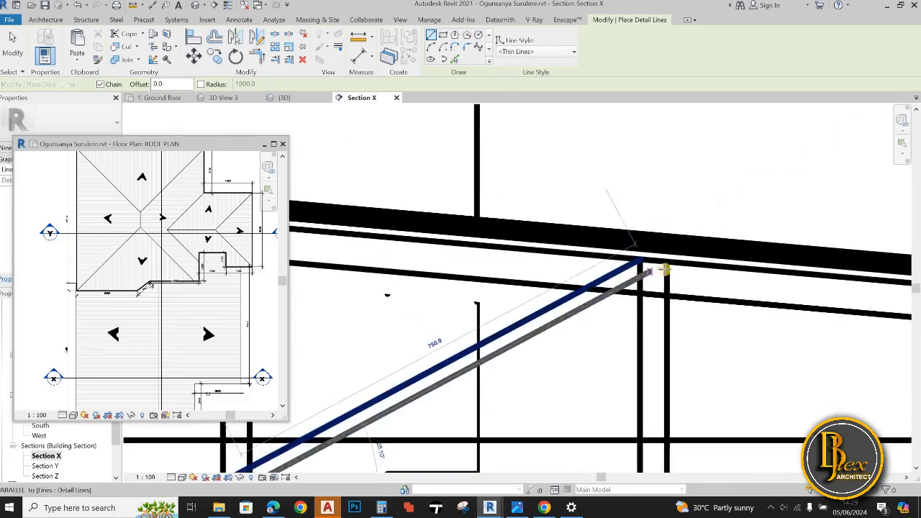
# Add the second parallel diagonal detail line, about 740 long, to complete the sixth bay's brace
pyautogui.click(613, 373)
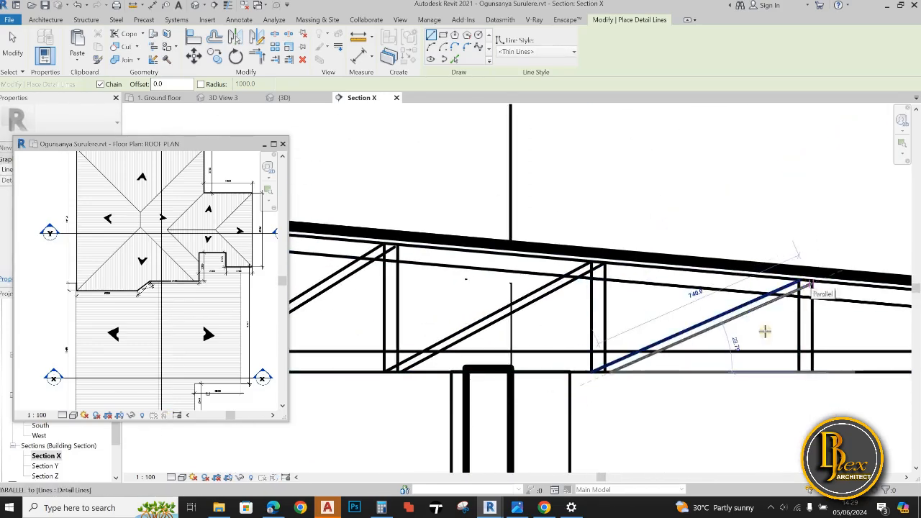
pyautogui.click(813, 282)
pyautogui.press('Escape')
# Draw the seventh bay's brace as two diagonal detail lines, the lower one about 630 long, up to the outer post's top
pyautogui.scroll(-3, 800, 317)
pyautogui.moveTo(896, 281); pyautogui.dragTo(720, 310, button='middle')
pyautogui.scroll(4, 632, 380)
pyautogui.click(599, 372)
pyautogui.scroll(-3, 722, 338)
pyautogui.scroll(5, 827, 295)
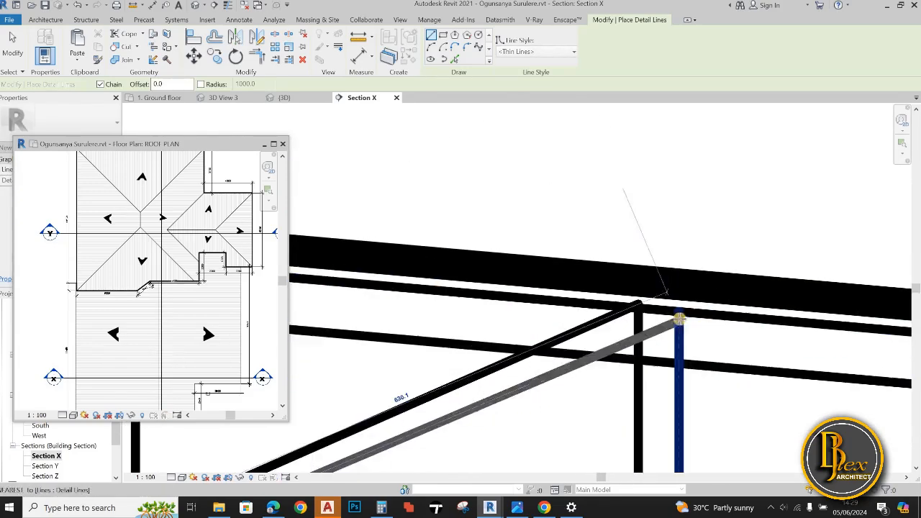
pyautogui.click(679, 319)
pyautogui.press('Escape')
# Draw two diagonal detail lines across the outermost bay from the inner post's base to the outer post's top
pyautogui.scroll(-5, 637, 339)
pyautogui.moveTo(635, 367); pyautogui.dragTo(489, 382, button='middle')
pyautogui.scroll(5, 490, 382)
pyautogui.click(488, 384)
pyautogui.scroll(-3, 494, 383)
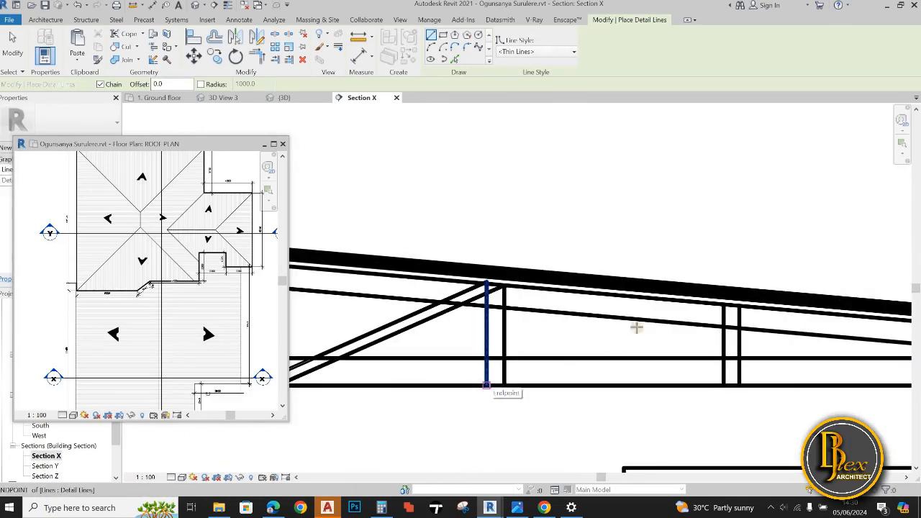
pyautogui.click(724, 305)
pyautogui.press('Escape')
pyautogui.scroll(4, 513, 384)
pyautogui.click(511, 384)
pyautogui.scroll(-4, 513, 385)
pyautogui.click(628, 339)
pyautogui.scroll(-6, 648, 353)
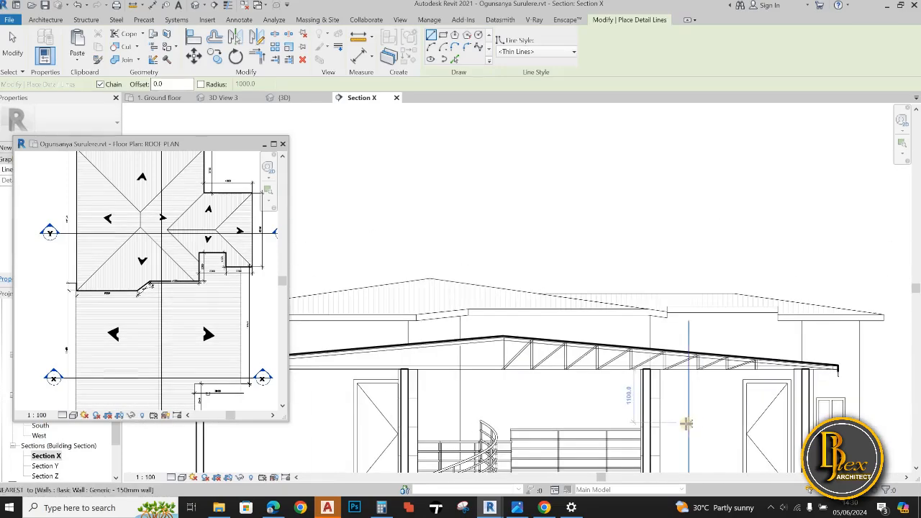
pyautogui.press('Escape')
pyautogui.press('Escape')
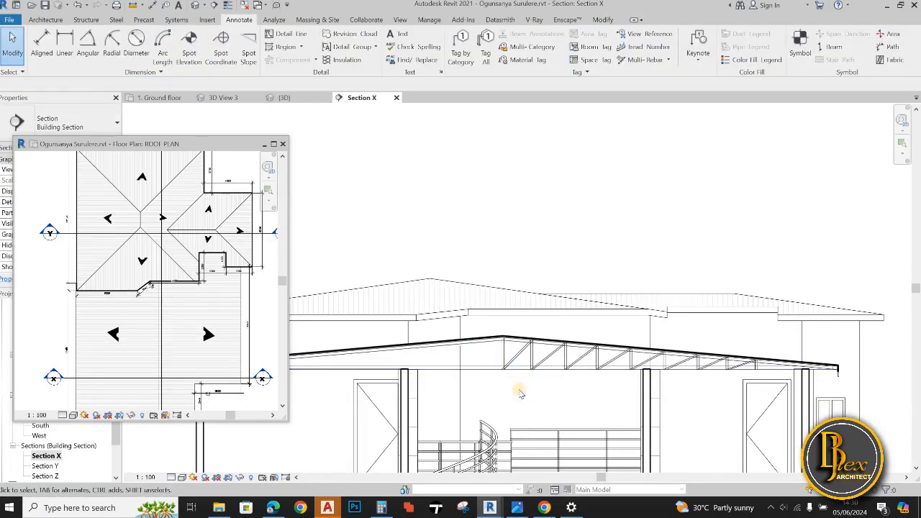
# Mirror a copy of the right-hand truss posts and braces to the left about a vertical axis drawn at the roof ridge
pyautogui.moveTo(763, 348); pyautogui.dragTo(763, 348)
pyautogui.scroll(3, 590, 338)
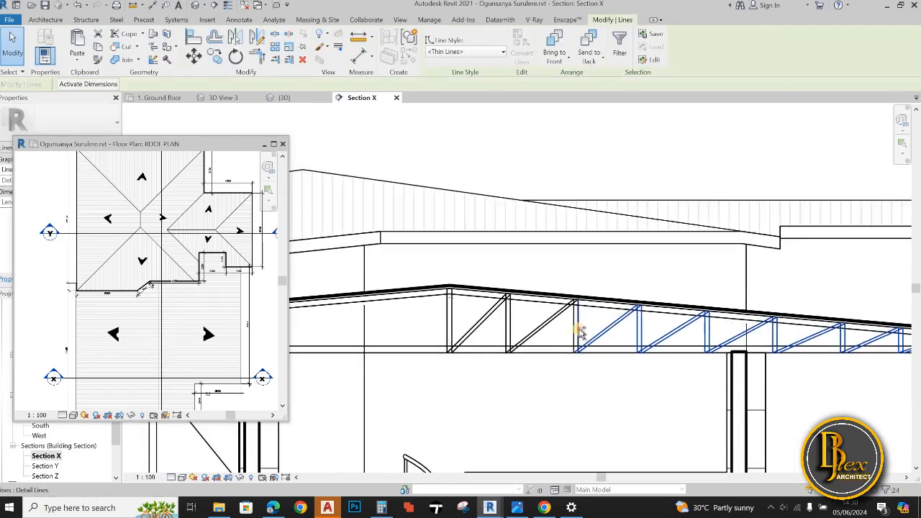
pyautogui.scroll(3, 572, 327)
pyautogui.keyDown('ctrl'); pyautogui.click(573, 326); pyautogui.keyUp('ctrl')
pyautogui.keyDown('ctrl'); pyautogui.click(531, 310); pyautogui.keyUp('ctrl')
pyautogui.keyDown('ctrl'); pyautogui.click(427, 313); pyautogui.keyUp('ctrl')
pyautogui.keyDown('ctrl'); pyautogui.click(421, 312); pyautogui.keyUp('ctrl')
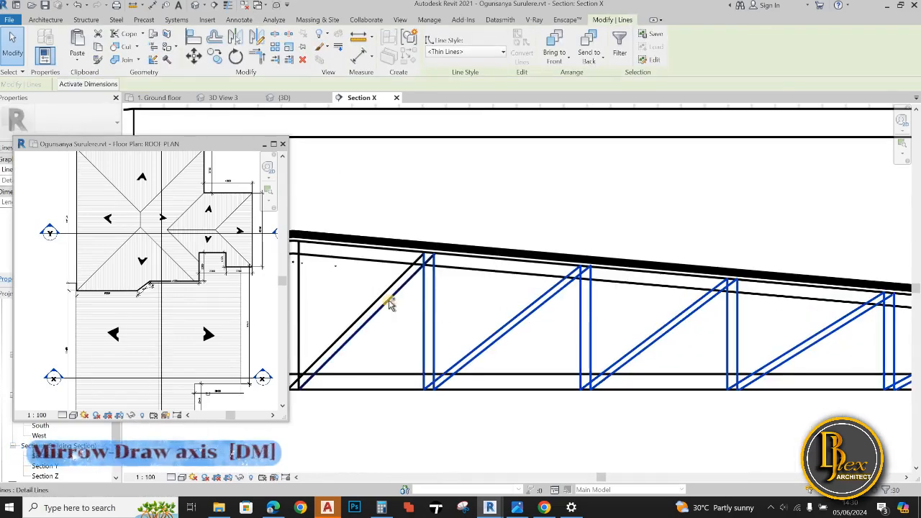
pyautogui.keyDown('ctrl'); pyautogui.click(388, 301); pyautogui.keyUp('ctrl')
pyautogui.scroll(-1, 481, 322)
pyautogui.moveTo(482, 323); pyautogui.dragTo(549, 322, button='middle')
pyautogui.click(256, 38)
pyautogui.scroll(5, 399, 333)
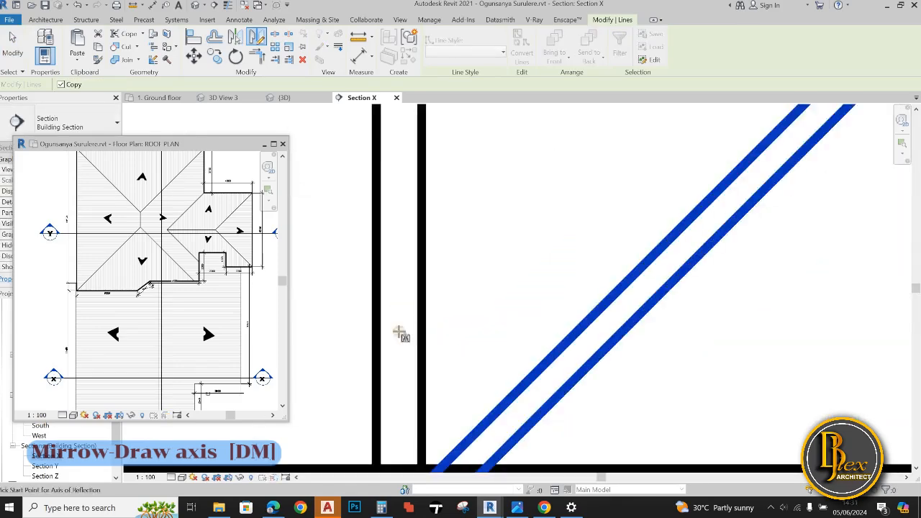
pyautogui.scroll(-7, 594, 319)
pyautogui.click(493, 229)
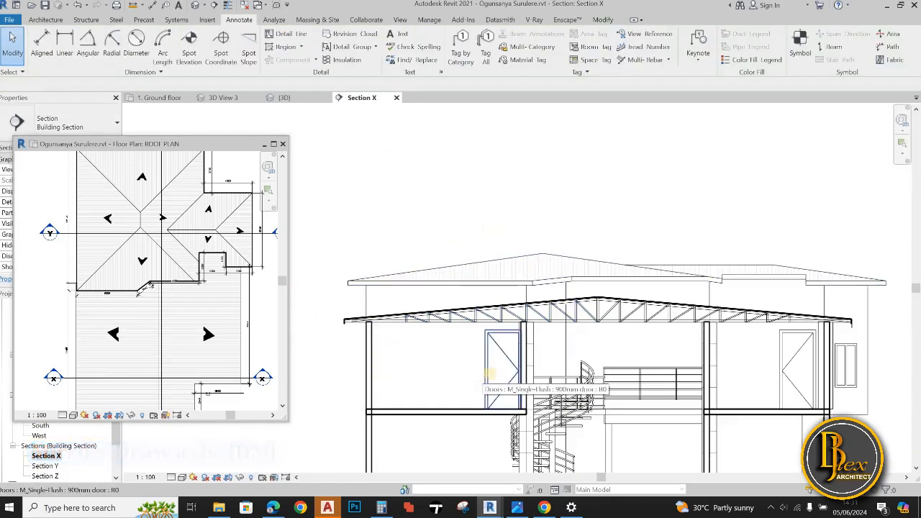
# Draw an extra double-line post near the left eave, as two vertical thin detail lines between rafter and bottom chord
pyautogui.scroll(-3, 538, 351)
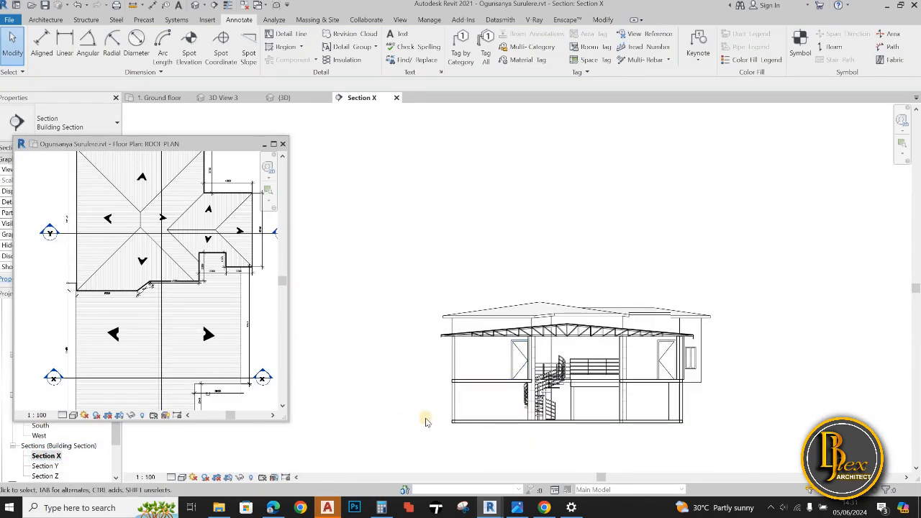
pyautogui.scroll(6, 495, 347)
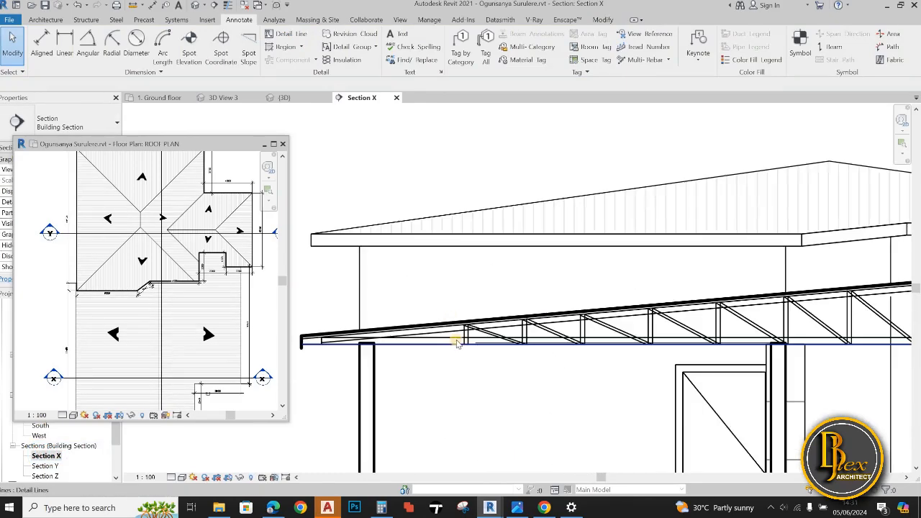
pyautogui.press('d')
pyautogui.press('l')
pyautogui.scroll(4, 484, 347)
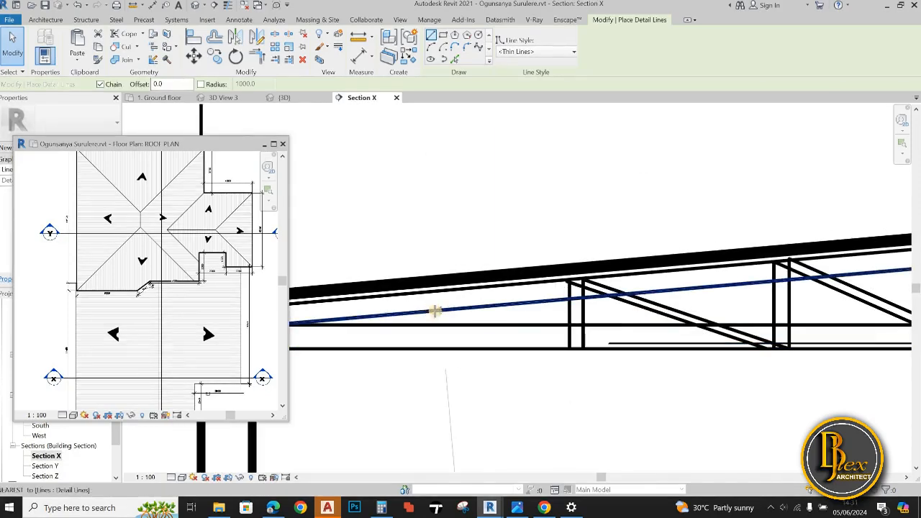
pyautogui.click(405, 295)
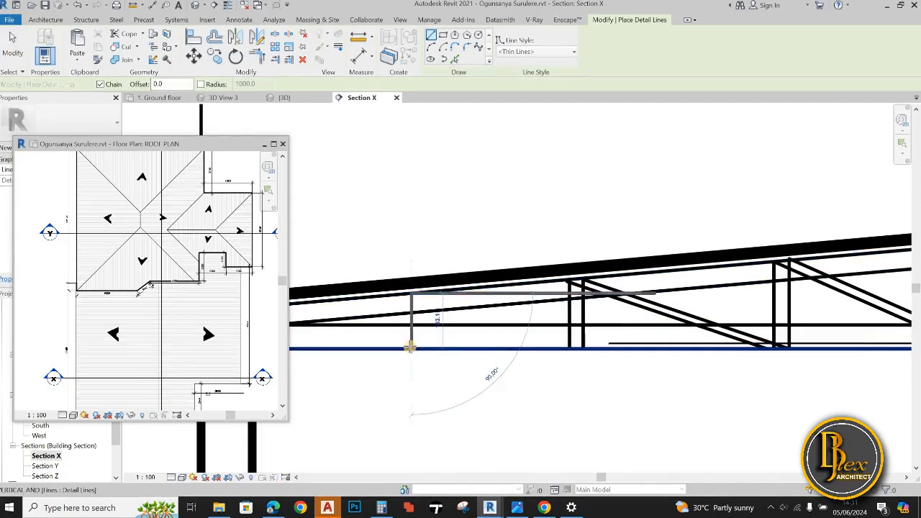
pyautogui.click(397, 297)
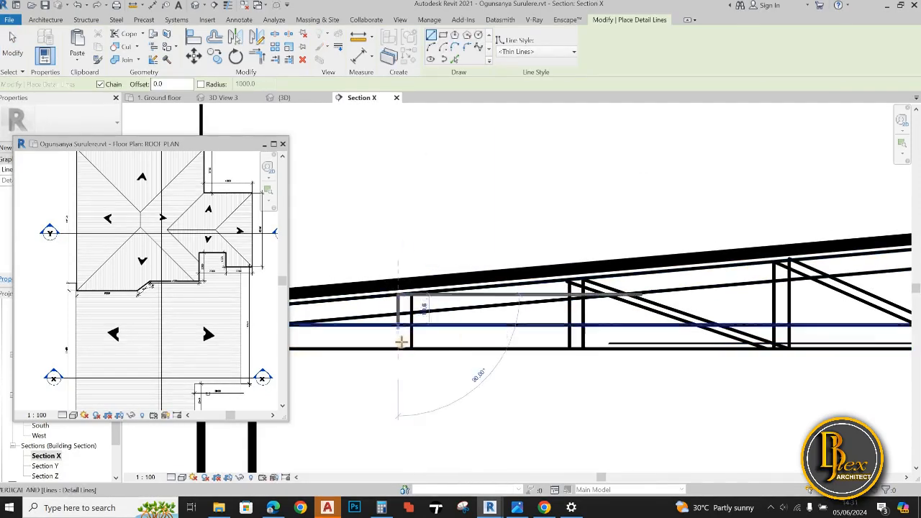
pyautogui.click(398, 349)
# Draw two parallel diagonal detail lines across the left end bay, the lower one about 513 long
pyautogui.click(577, 348)
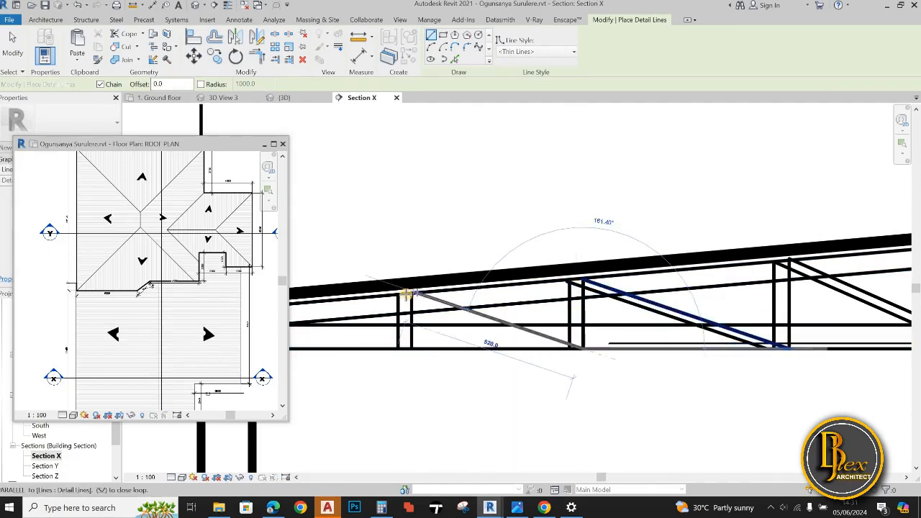
pyautogui.scroll(3, 409, 293)
pyautogui.click(418, 290)
pyautogui.press('Escape')
pyautogui.scroll(-2, 424, 302)
pyautogui.moveTo(632, 338); pyautogui.dragTo(621, 332, button='middle')
pyautogui.click(690, 343)
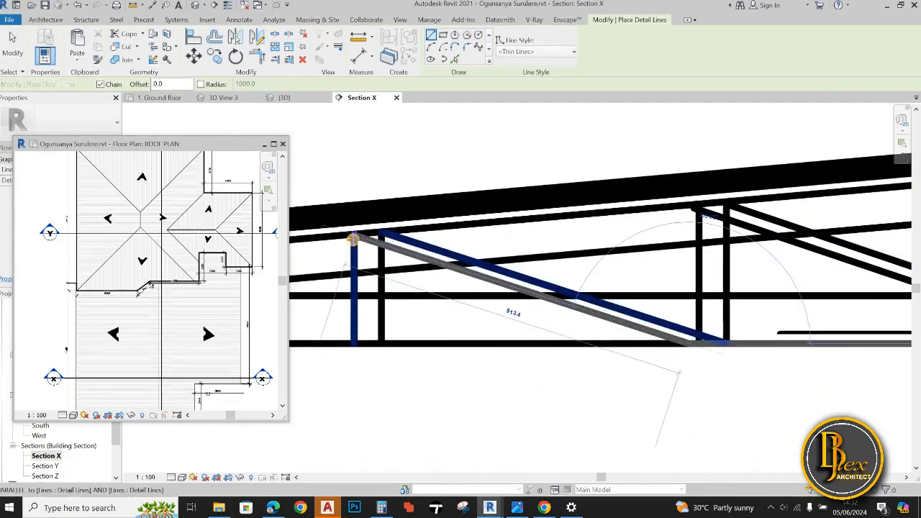
pyautogui.click(354, 237)
pyautogui.press('Escape')
pyautogui.scroll(-5, 547, 328)
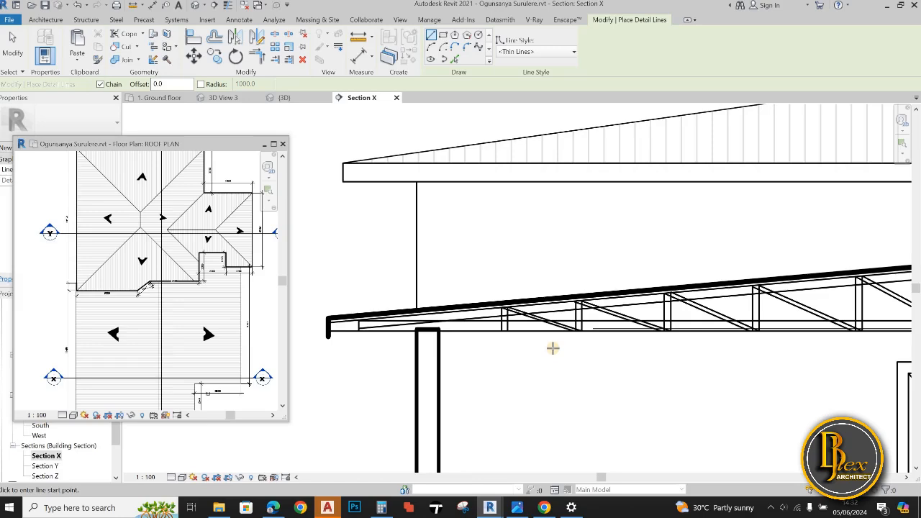
# Draw a horizontal detail line just below the truss from the left end wall to the first inner column
pyautogui.scroll(-3, 551, 353)
pyautogui.moveTo(537, 355); pyautogui.dragTo(494, 352, button='middle')
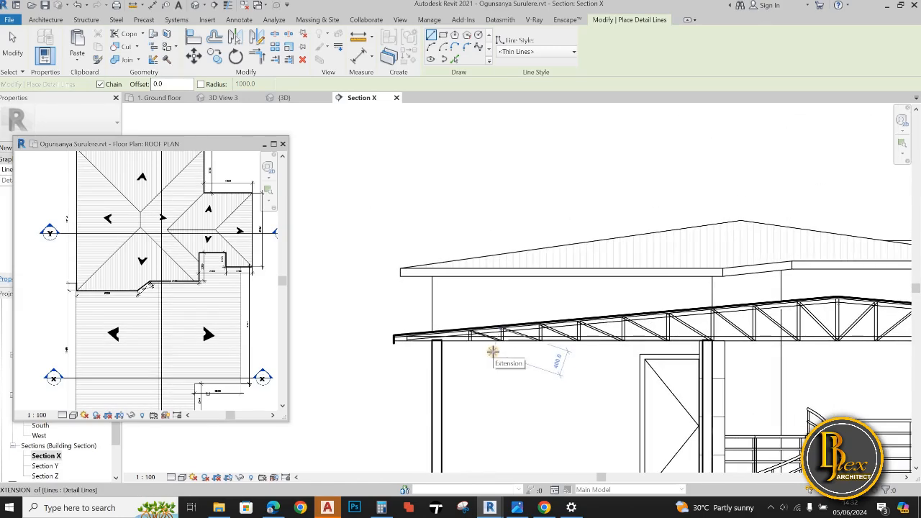
pyautogui.scroll(2, 452, 353)
pyautogui.moveTo(432, 346); pyautogui.dragTo(418, 342, button='middle')
pyautogui.scroll(2, 417, 341)
pyautogui.click(418, 339)
pyautogui.moveTo(863, 338); pyautogui.dragTo(611, 339, button='middle')
pyautogui.scroll(-2, 648, 341)
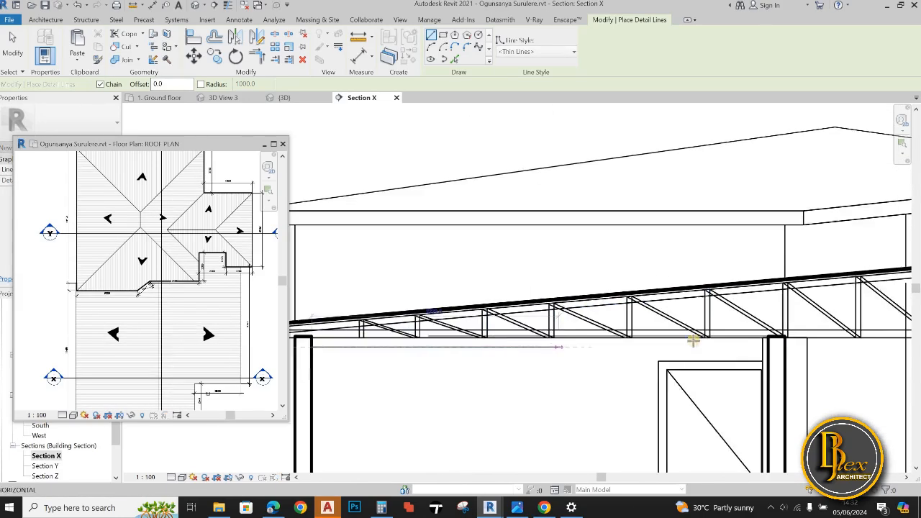
pyautogui.scroll(-2, 752, 342)
pyautogui.scroll(5, 752, 347)
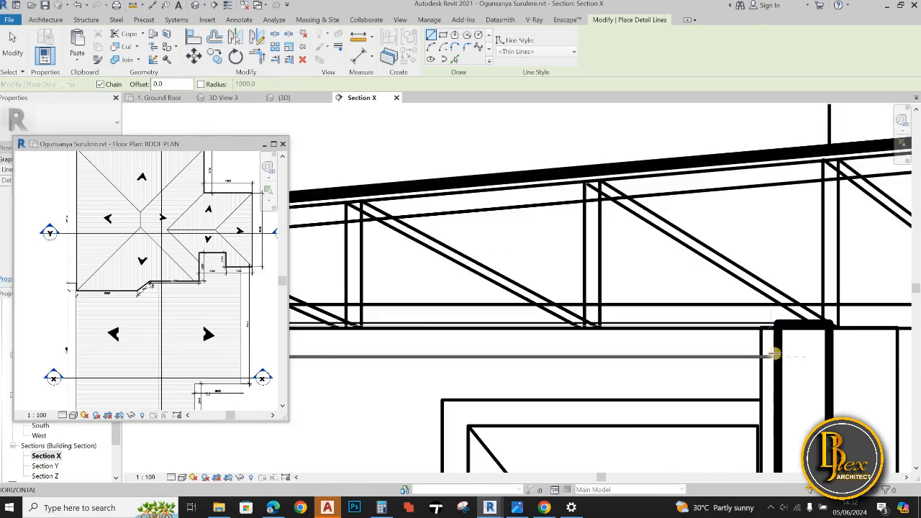
pyautogui.scroll(-6, 684, 360)
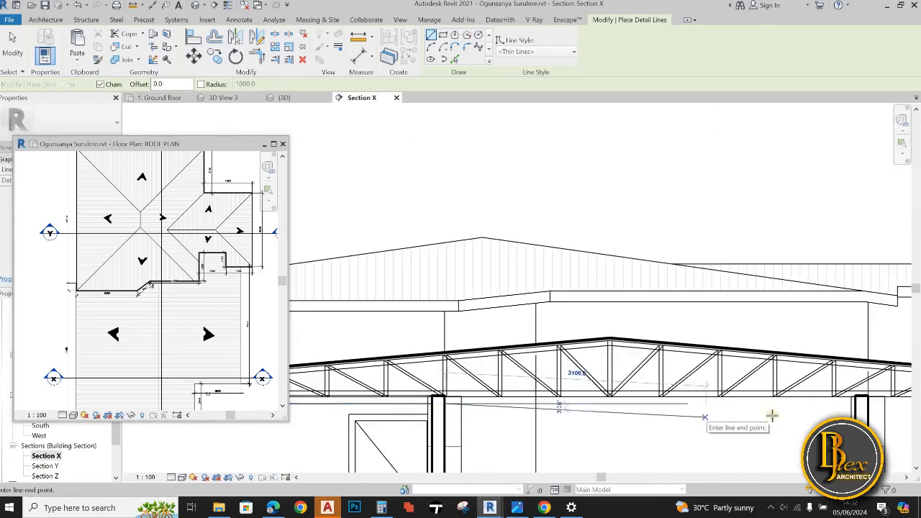
# Draw the horizontal ceiling line across the central stair hall between the two inner columns
pyautogui.scroll(5, 893, 399)
pyautogui.click(755, 423)
pyautogui.scroll(-2, 734, 415)
pyautogui.moveTo(742, 413); pyautogui.dragTo(504, 397, button='middle')
pyautogui.scroll(-1, 626, 395)
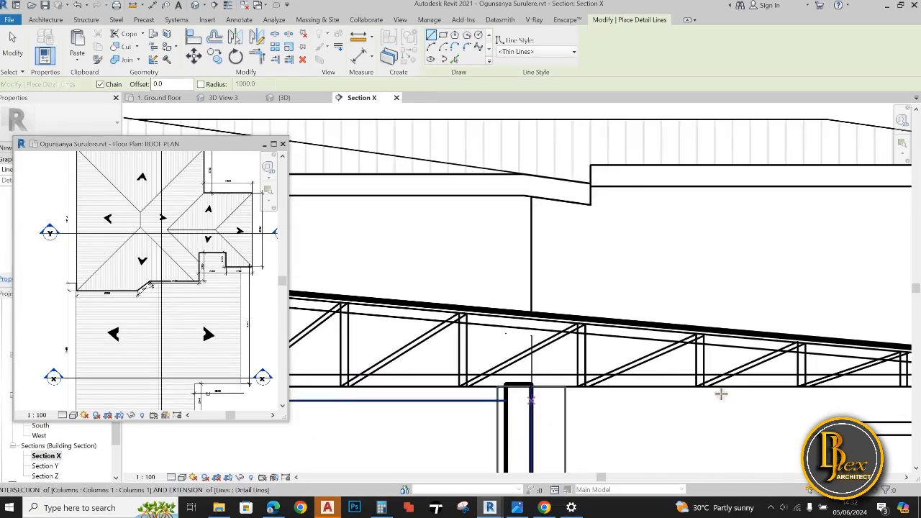
# Draw the horizontal ceiling line across the right-hand room from the inner column to the end wall
pyautogui.scroll(-2, 839, 397)
pyautogui.moveTo(838, 398); pyautogui.dragTo(472, 420, button='middle')
pyautogui.scroll(-3, 471, 420)
pyautogui.scroll(4, 581, 412)
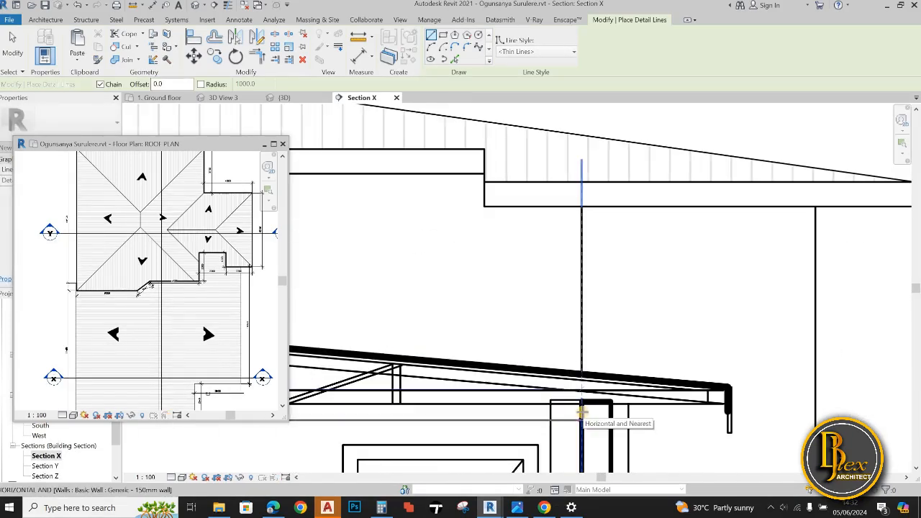
pyautogui.scroll(-3, 582, 412)
pyautogui.scroll(2, 627, 284)
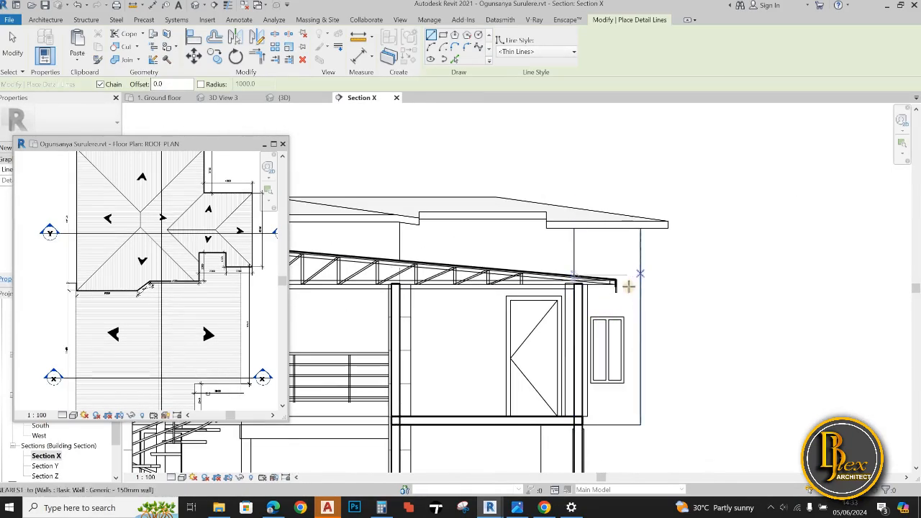
# Hide the column's vertical edge beside the right-hand end wall using Linework with the Invisible lines style
pyautogui.press('l')
pyautogui.press('w')
pyautogui.scroll(5, 573, 286)
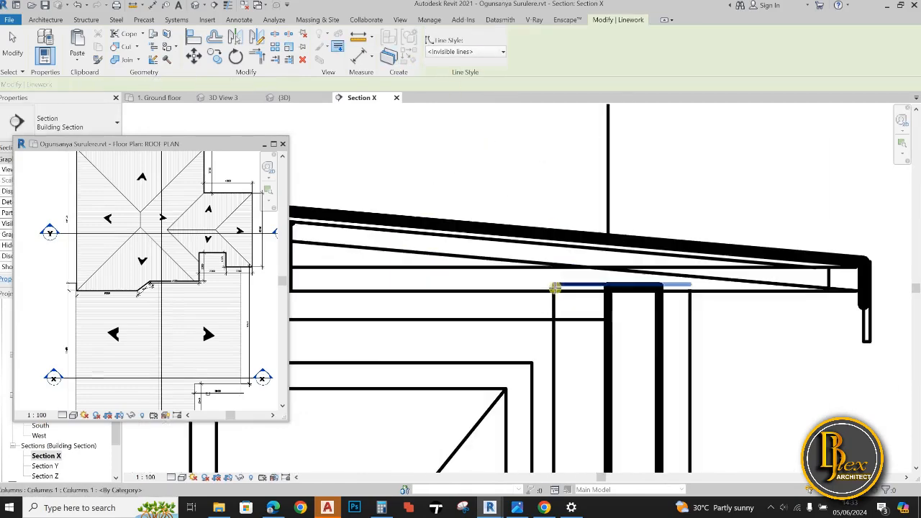
pyautogui.scroll(-3, 558, 296)
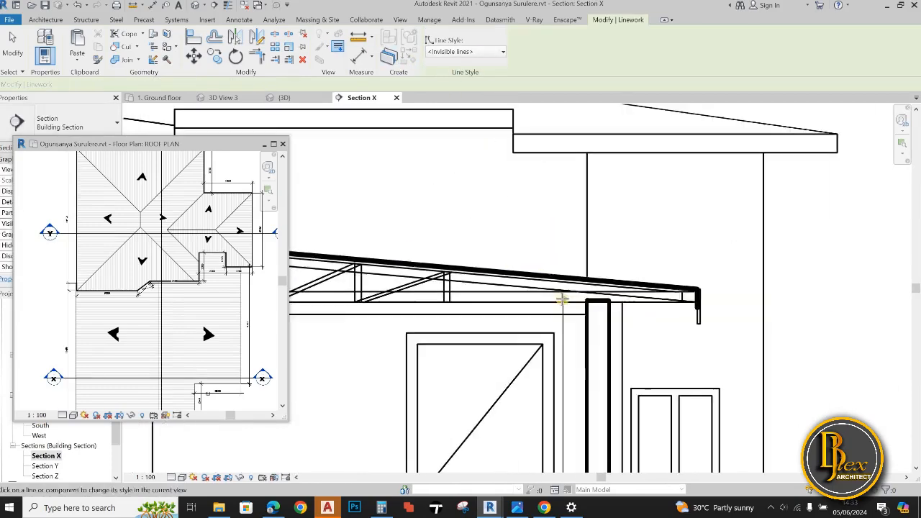
pyautogui.scroll(3, 565, 305)
pyautogui.scroll(-4, 592, 263)
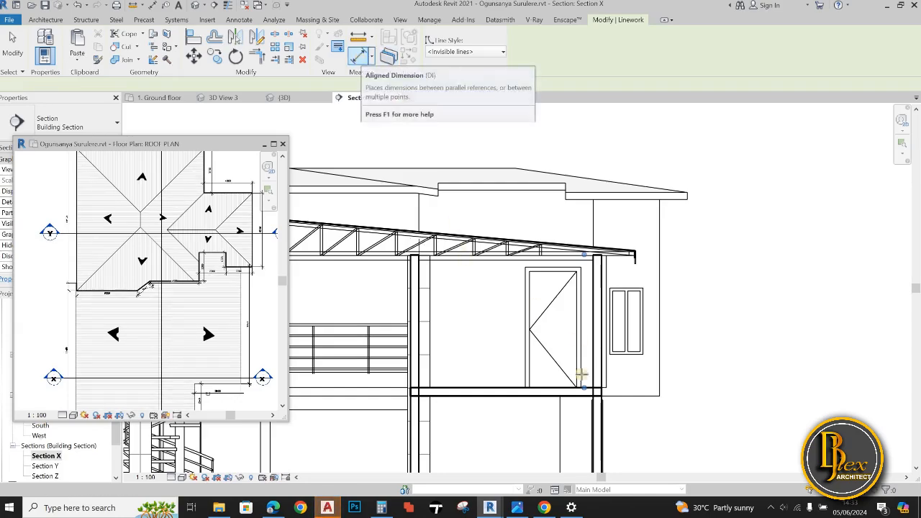
pyautogui.press('d')
pyautogui.press('l')
pyautogui.scroll(-3, 681, 299)
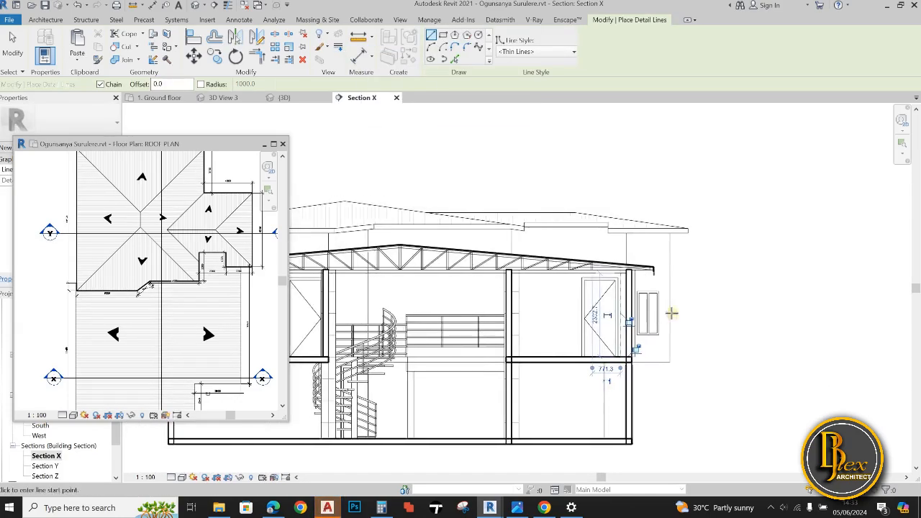
pyautogui.scroll(5, 597, 302)
pyautogui.scroll(-3, 631, 311)
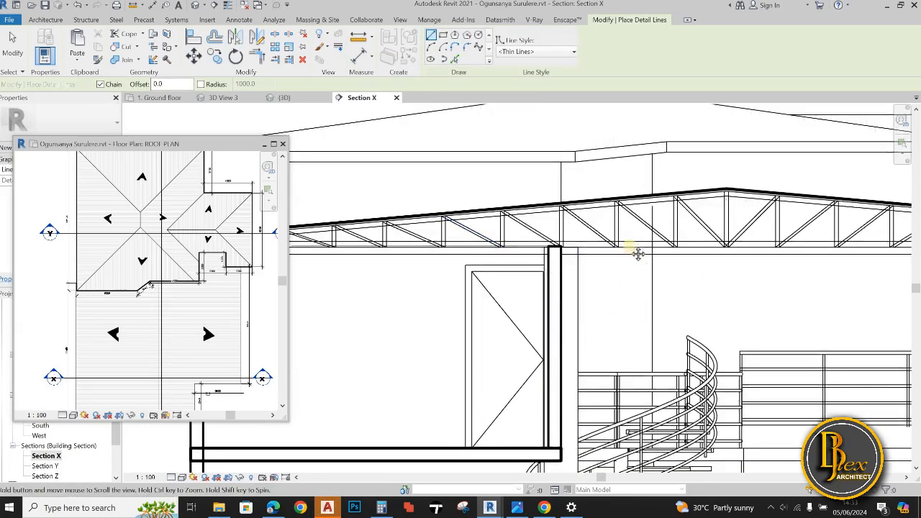
pyautogui.scroll(-2, 615, 277)
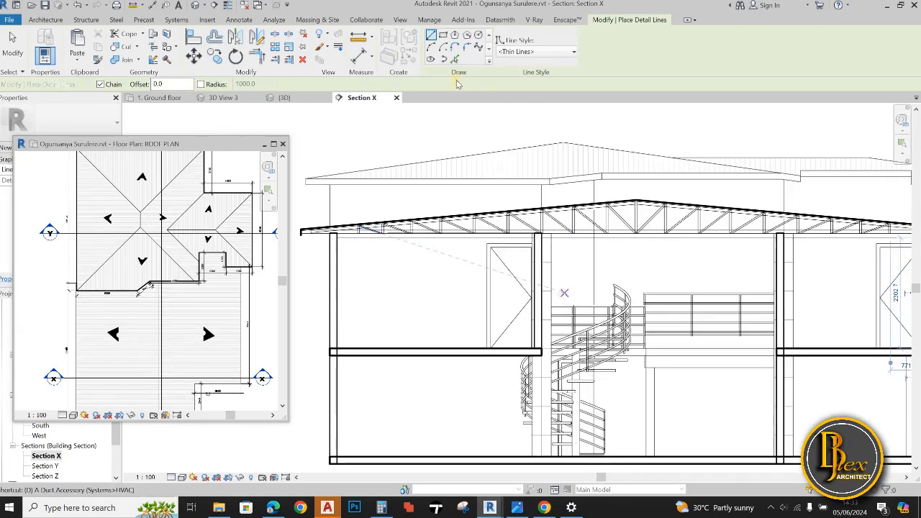
pyautogui.click(338, 48)
pyautogui.scroll(5, 536, 223)
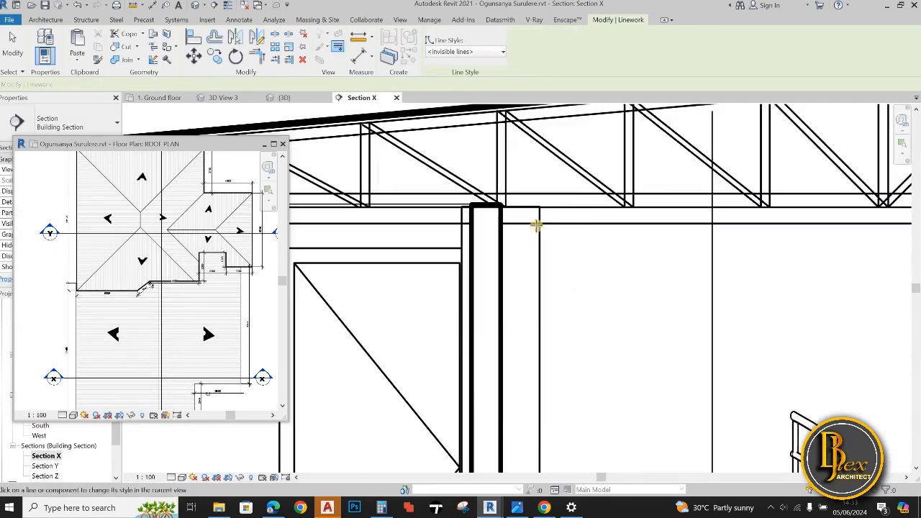
pyautogui.scroll(-6, 609, 252)
# Offset the horizontal ceiling lines 30 downward as thin detail lines by picking the existing lines
pyautogui.press('d')
pyautogui.press('l')
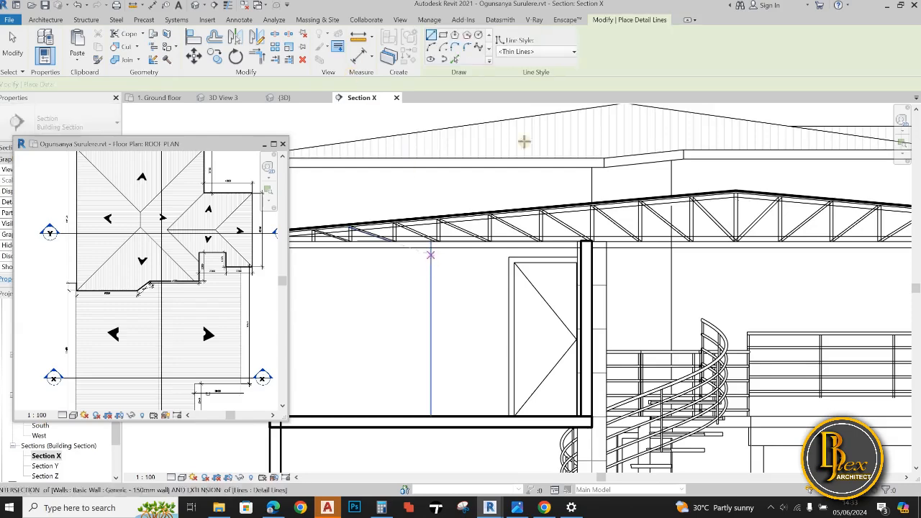
pyautogui.scroll(2, 412, 252)
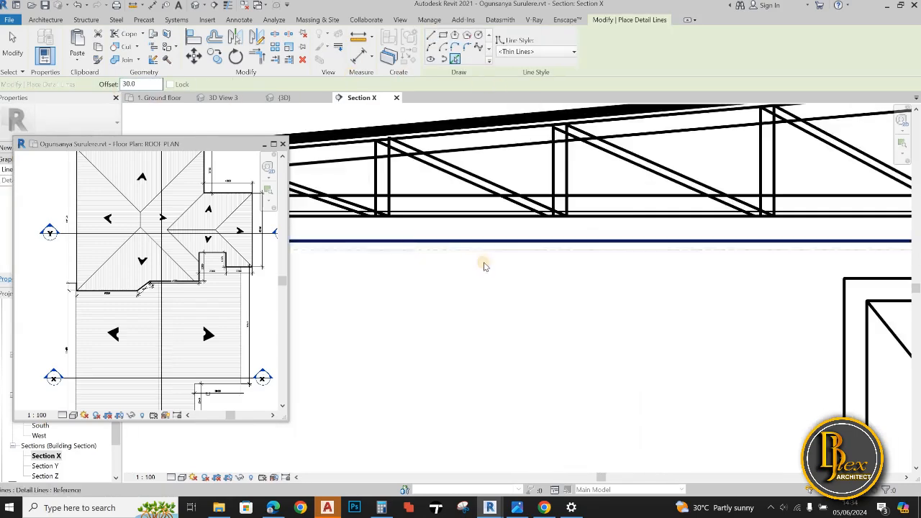
pyautogui.scroll(-5, 485, 264)
pyautogui.moveTo(586, 292); pyautogui.dragTo(779, 276, button='middle')
pyautogui.scroll(-1, 780, 276)
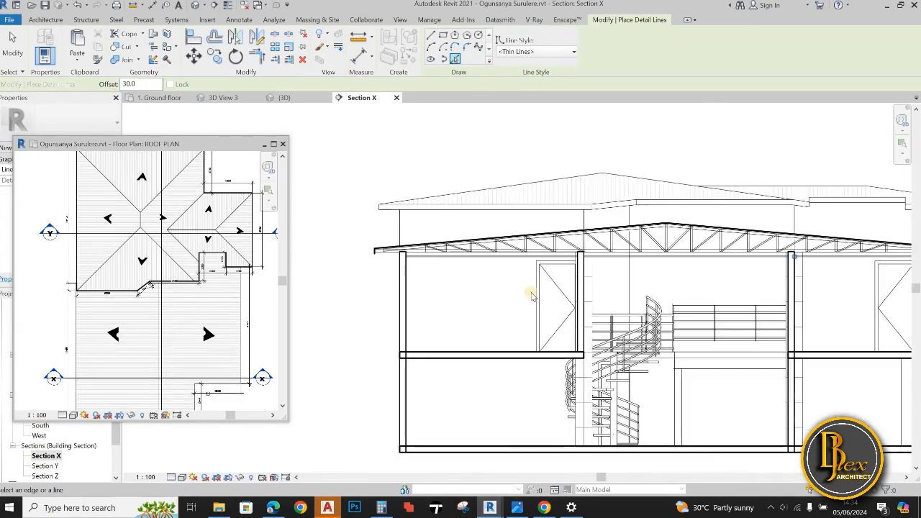
pyautogui.scroll(-1, 504, 296)
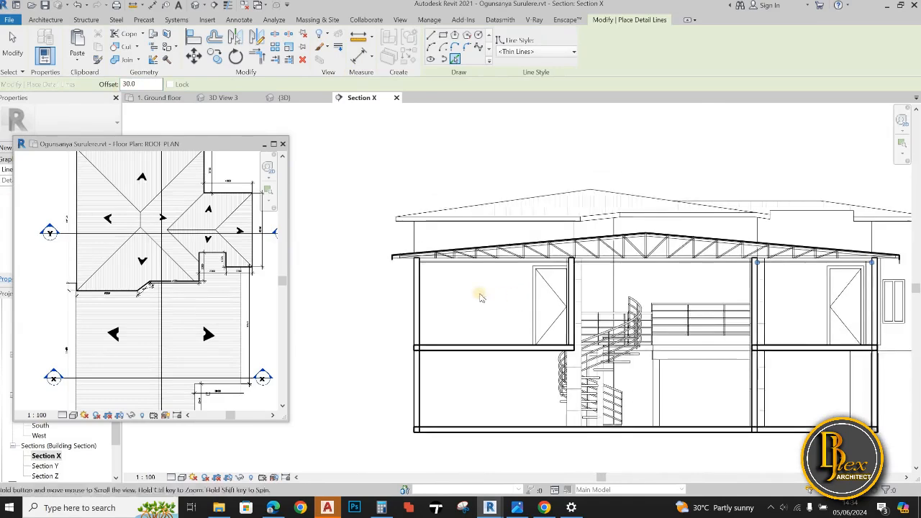
# Draw a short vertical thin detail line from the truss's bottom chord to the upper ceiling line near the left-hand end wall
pyautogui.scroll(5, 461, 303)
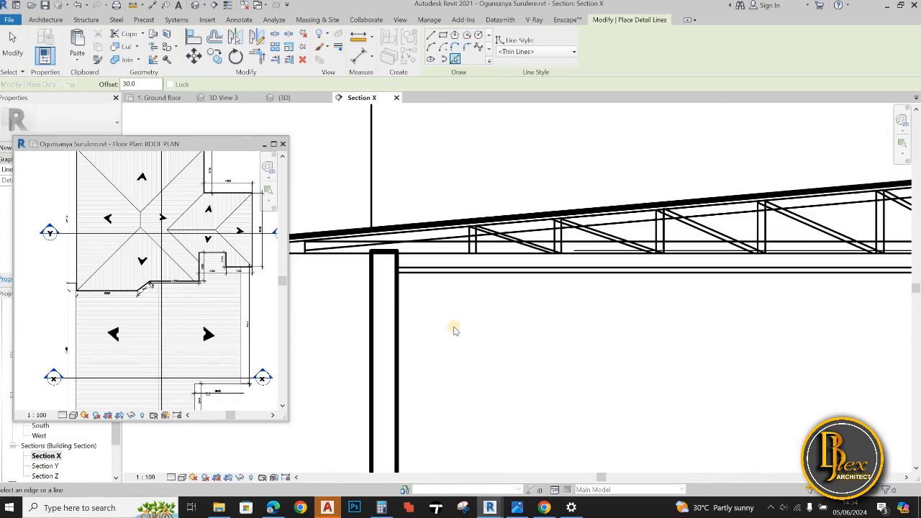
pyautogui.press('d')
pyautogui.press('l')
pyautogui.scroll(3, 455, 264)
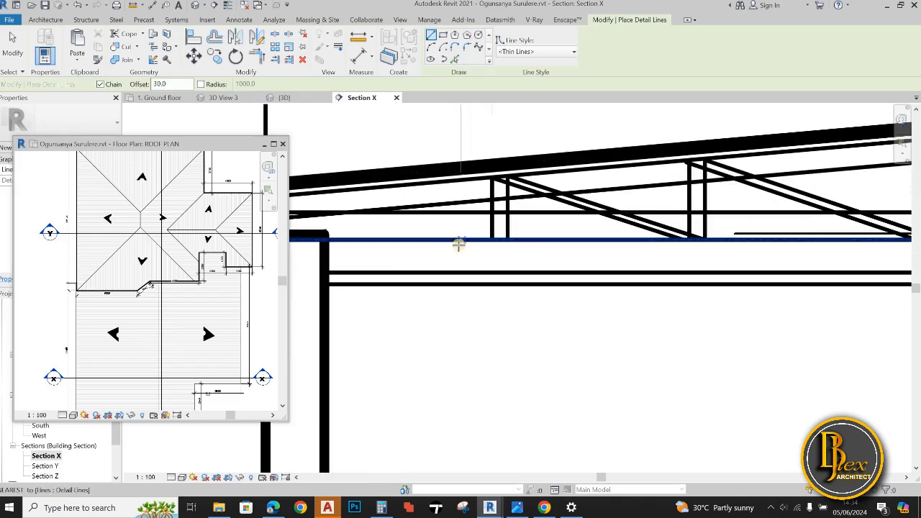
pyautogui.click(380, 240)
pyautogui.click(380, 272)
pyautogui.click(131, 87)
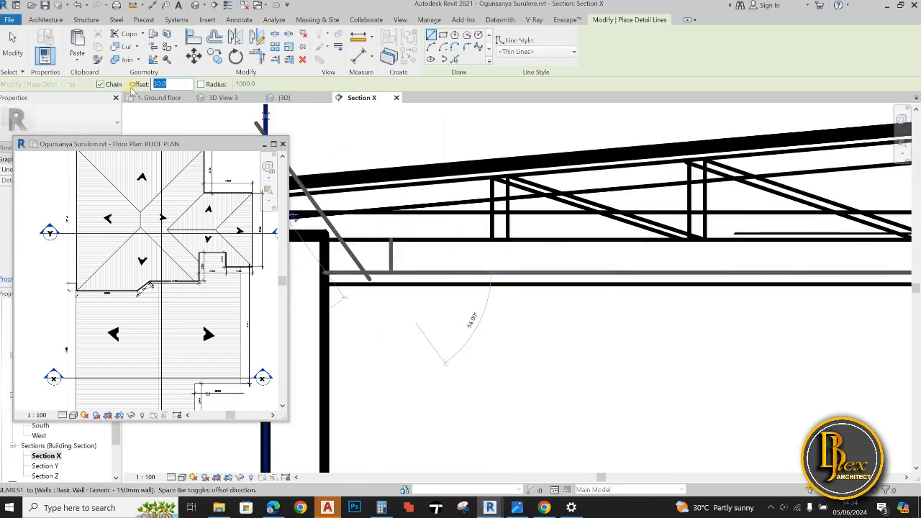
pyautogui.write('0')
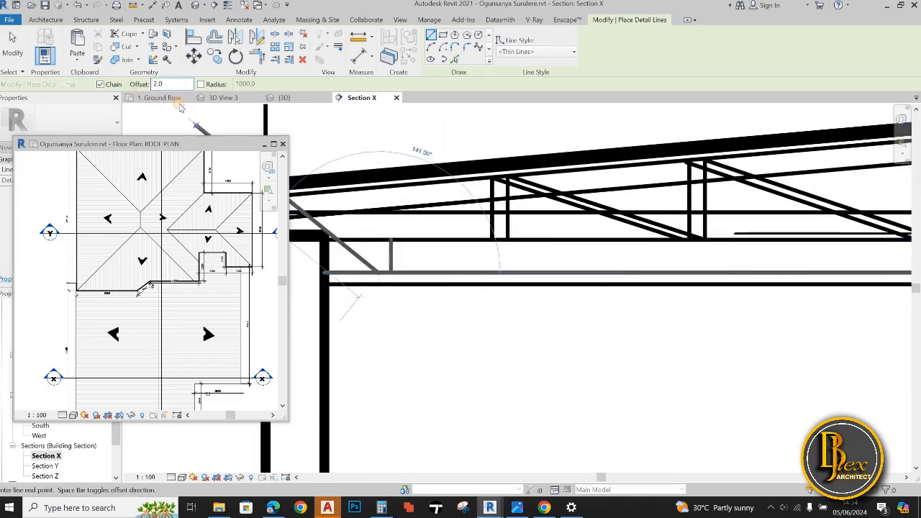
pyautogui.click(372, 270)
pyautogui.click(461, 121)
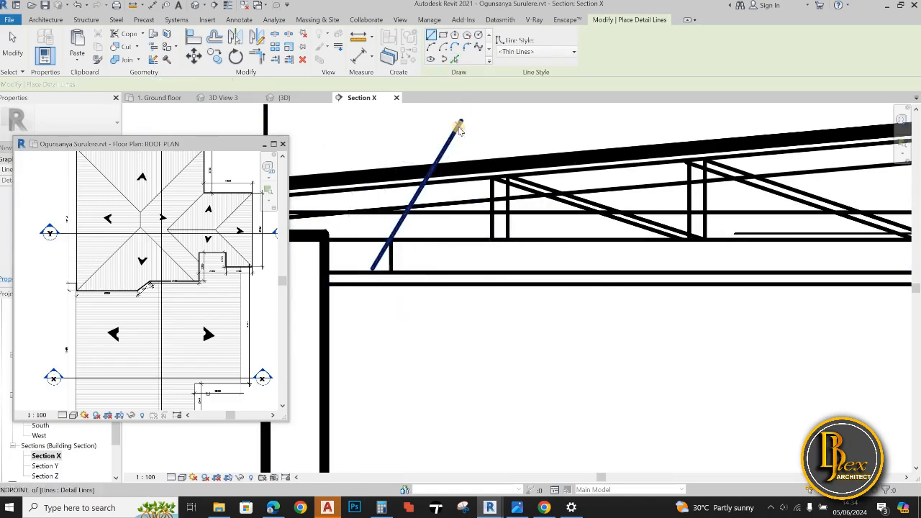
pyautogui.press('Escape')
pyautogui.press('Escape')
# Extend the short hanger line to the lower ceiling line and double it with a thin detail line offset 20
pyautogui.click(391, 252)
pyautogui.click(238, 20)
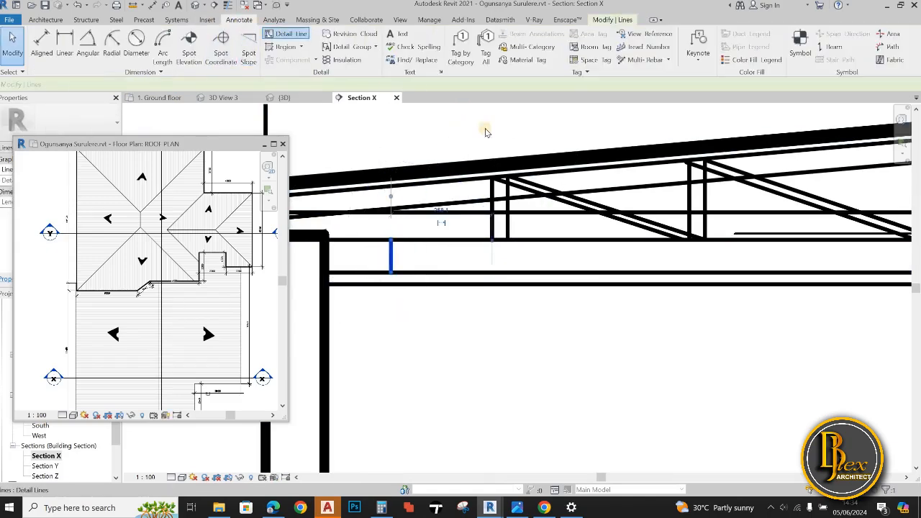
pyautogui.press('d')
pyautogui.press('l')
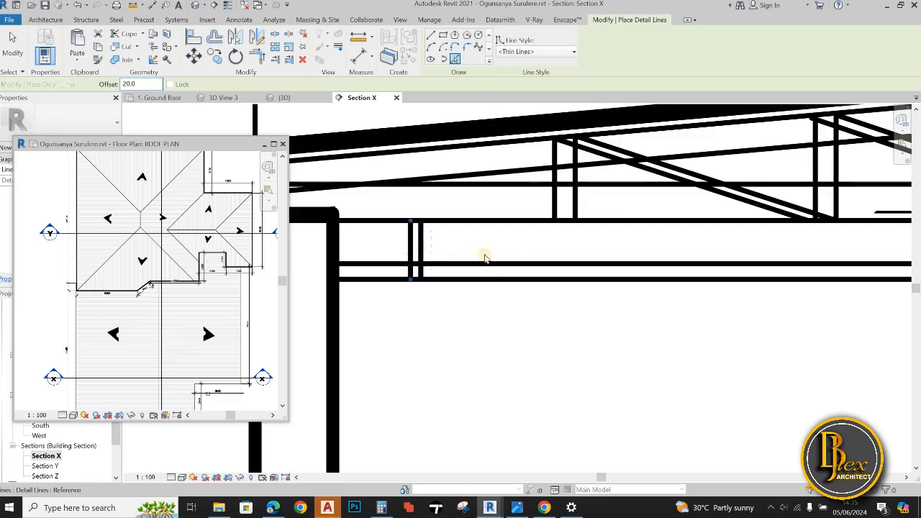
pyautogui.scroll(-2, 497, 271)
pyautogui.scroll(5, 463, 293)
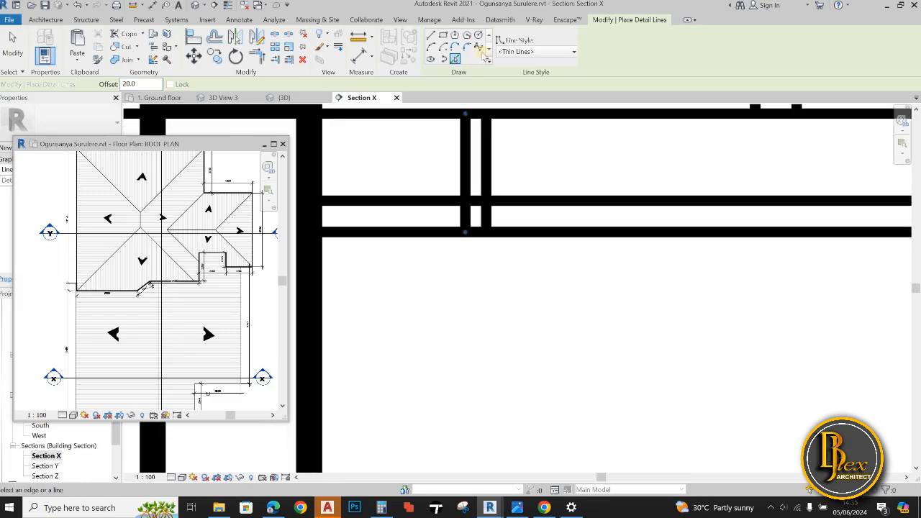
# Draw a short vertical thin detail line at a 20 offset between the two ceiling lines beside the hanger pair
pyautogui.click(459, 207)
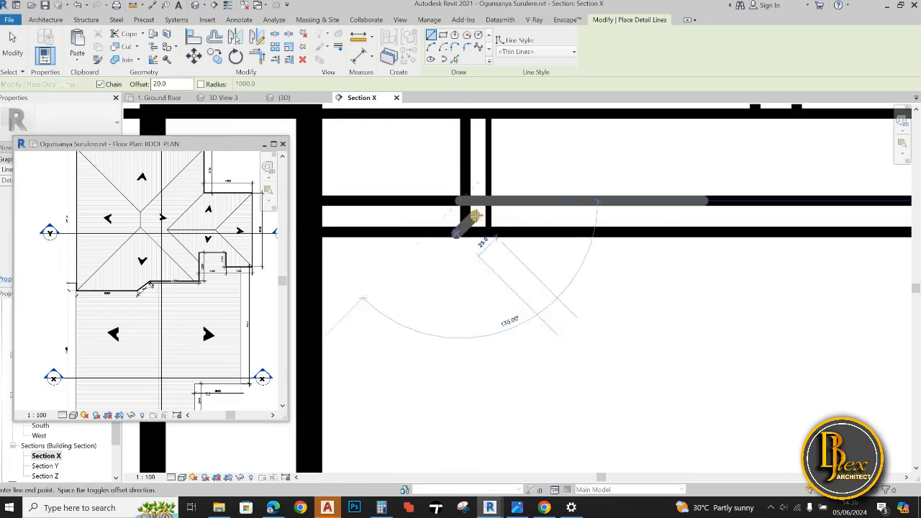
pyautogui.scroll(-4, 499, 242)
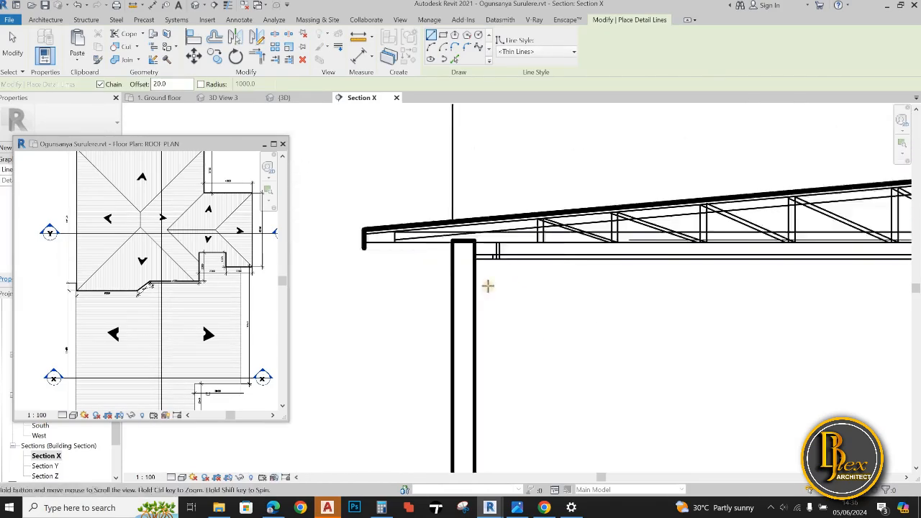
pyautogui.click(480, 281)
pyautogui.scroll(-1, 457, 314)
pyautogui.moveTo(480, 281); pyautogui.dragTo(426, 331, button='middle')
pyautogui.scroll(6, 426, 330)
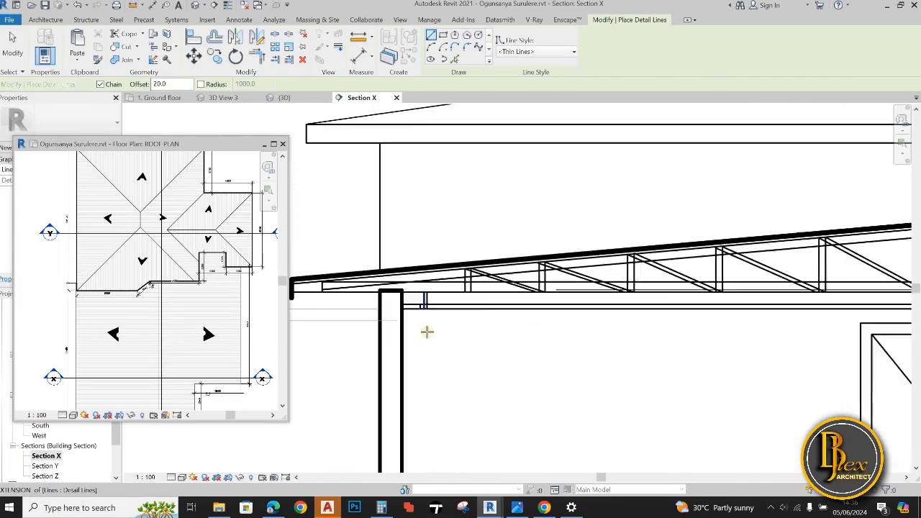
pyautogui.press('Escape')
pyautogui.press('Escape')
# Array the three hanger lines along the ceiling with a number of 15, placing the last copy beside the right-hand end wall
pyautogui.scroll(2, 426, 239)
pyautogui.click(426, 239)
pyautogui.scroll(-3, 393, 290)
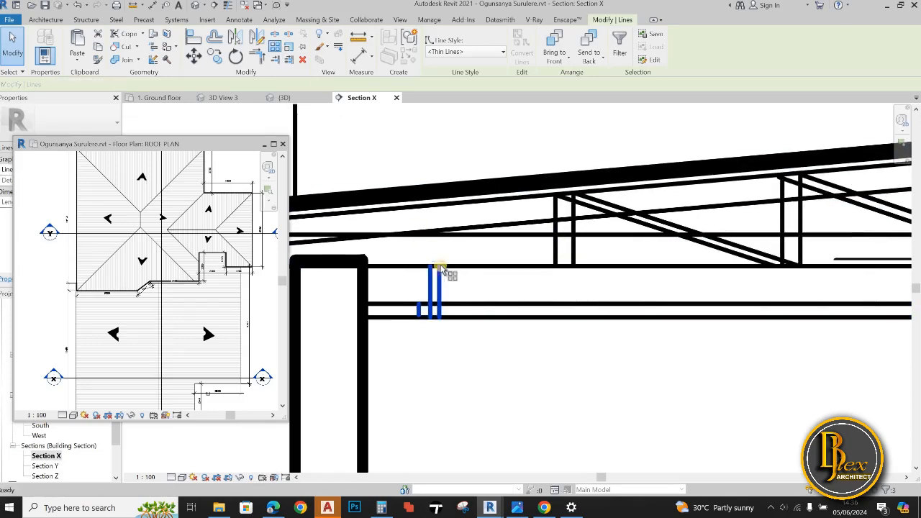
pyautogui.press('a')
pyautogui.press('r')
pyautogui.click(438, 268)
pyautogui.scroll(-5, 504, 273)
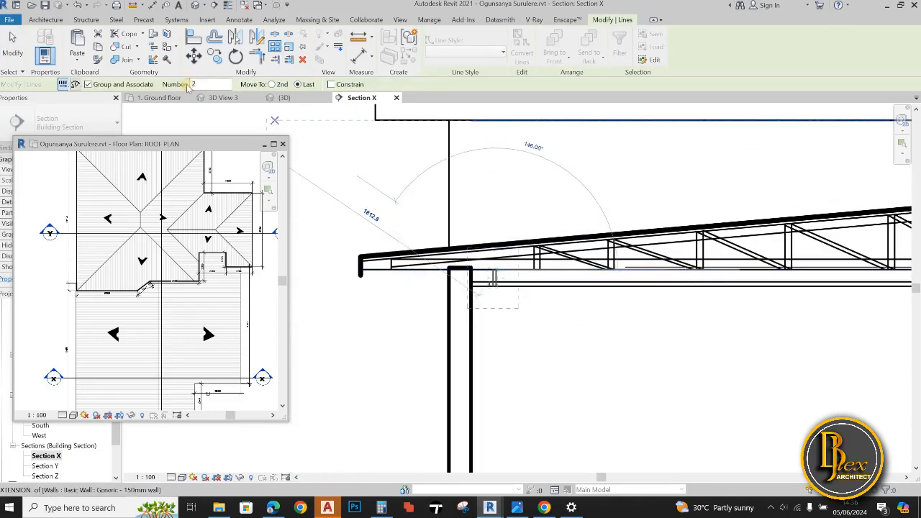
pyautogui.write('15')
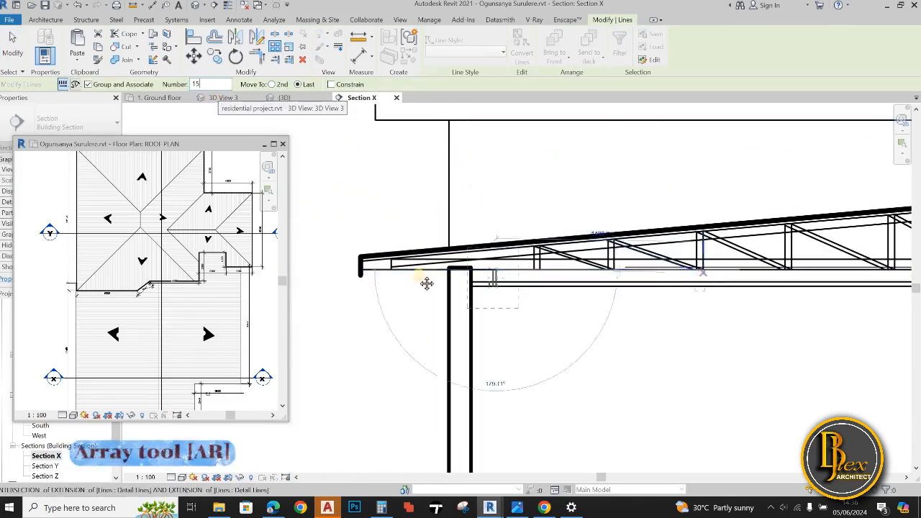
pyautogui.scroll(-4, 427, 283)
pyautogui.moveTo(885, 282); pyautogui.dragTo(668, 300, button='middle')
pyautogui.scroll(5, 762, 303)
pyautogui.scroll(3, 795, 297)
pyautogui.moveTo(794, 296); pyautogui.dragTo(730, 303, button='middle')
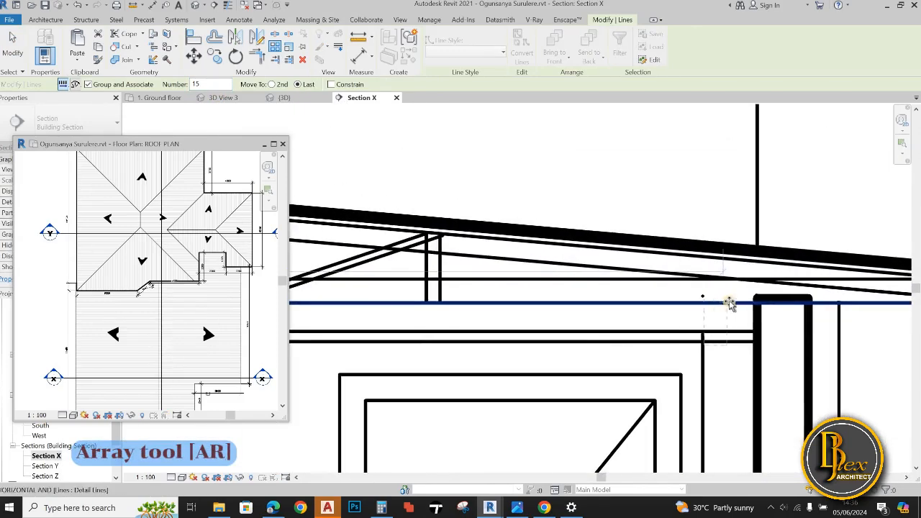
pyautogui.click(730, 302)
# Set the ceiling hanger array's number to 20
pyautogui.scroll(-7, 591, 344)
pyautogui.moveTo(403, 322); pyautogui.dragTo(532, 304, button='middle')
pyautogui.scroll(2, 391, 304)
pyautogui.moveTo(446, 299); pyautogui.dragTo(559, 304, button='middle')
pyautogui.scroll(3, 510, 305)
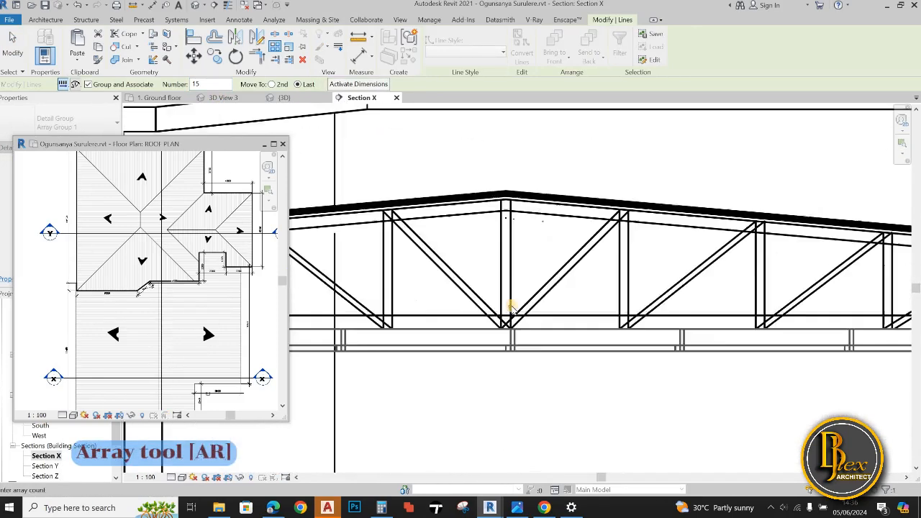
pyautogui.scroll(-2, 511, 305)
pyautogui.click(511, 306)
pyautogui.write('20')
pyautogui.click(531, 376)
pyautogui.scroll(-1, 531, 376)
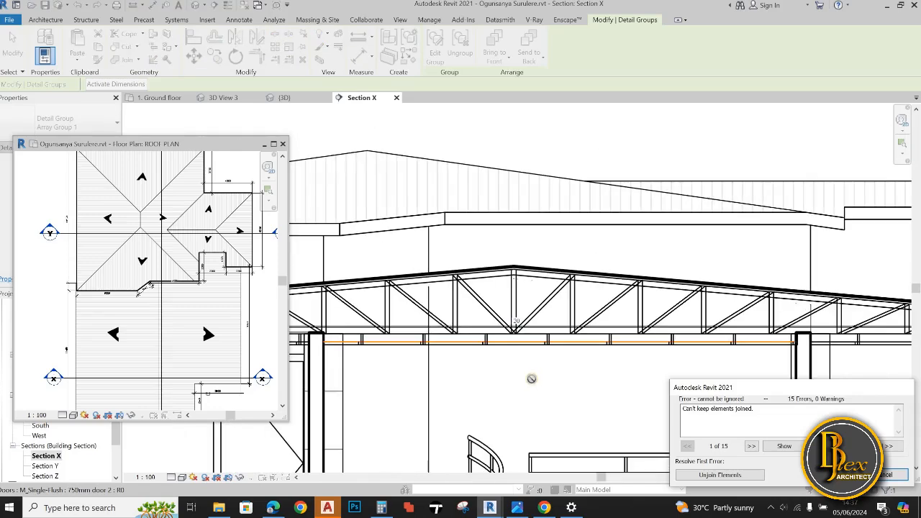
pyautogui.scroll(-3, 644, 410)
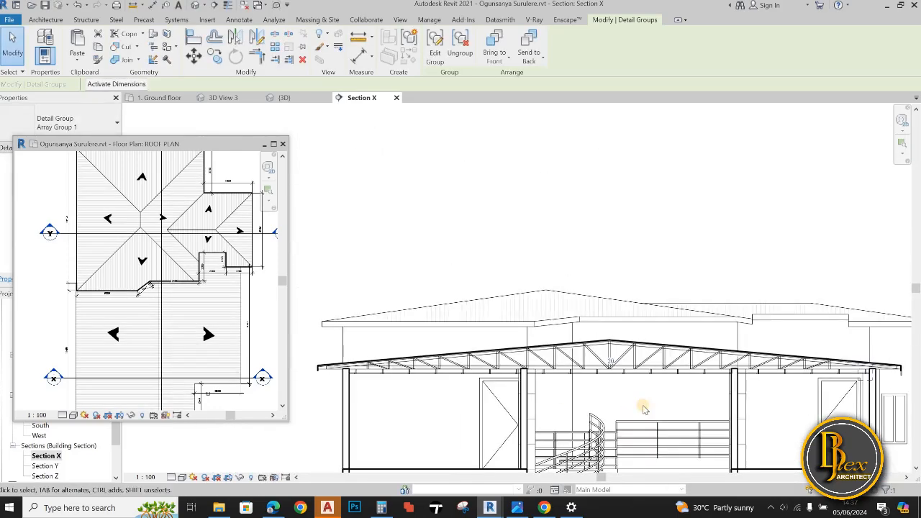
pyautogui.scroll(2, 520, 380)
pyautogui.press('Escape')
# Hide the left-hand wall's inner edge where it crosses the ground slab using Linework with the Invisible lines style
pyautogui.scroll(-4, 541, 378)
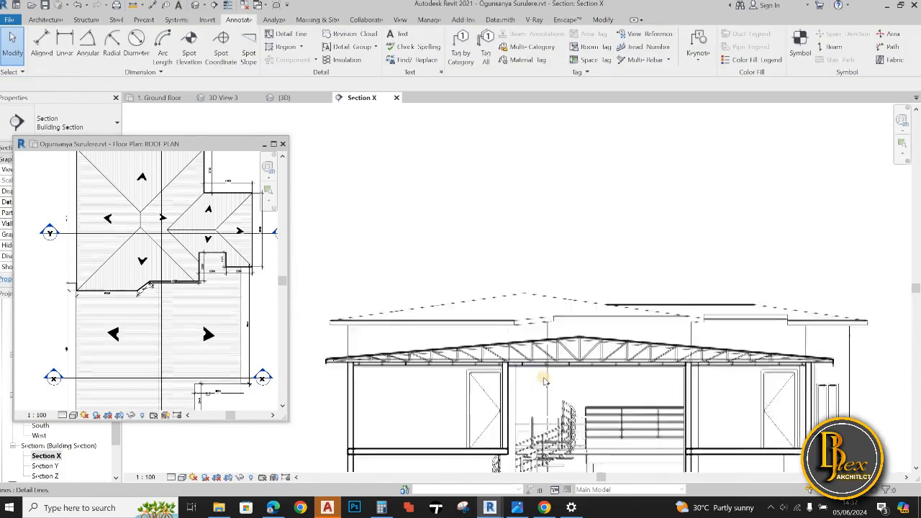
pyautogui.scroll(-3, 581, 387)
pyautogui.scroll(4, 463, 358)
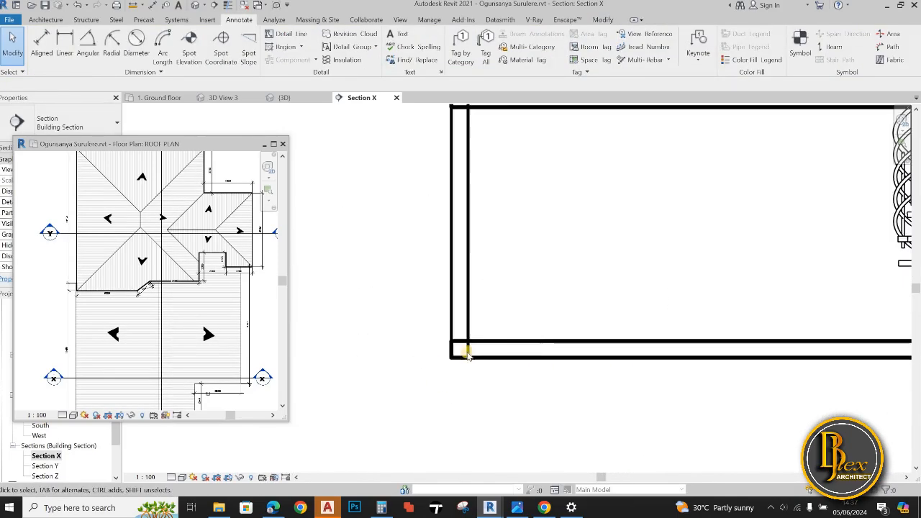
pyautogui.scroll(-1, 406, 374)
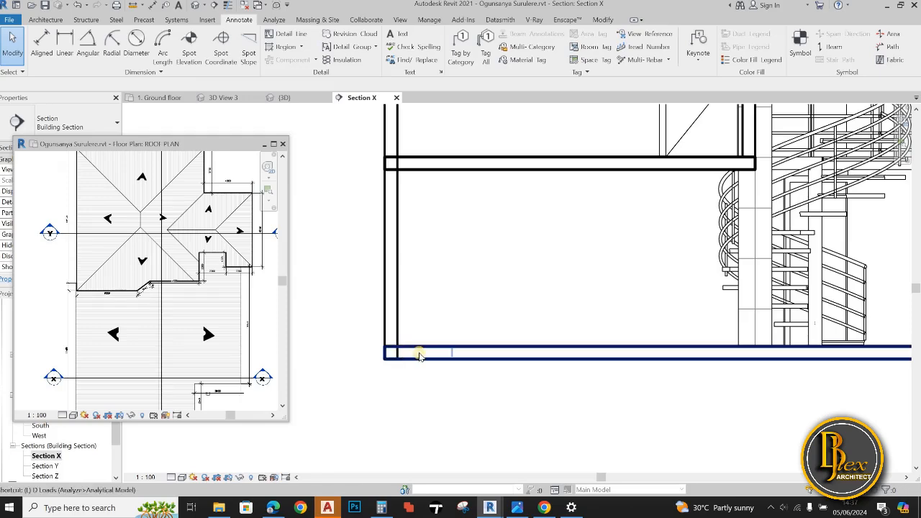
pyautogui.press('l')
pyautogui.press('w')
pyautogui.scroll(-4, 410, 371)
pyautogui.scroll(5, 756, 387)
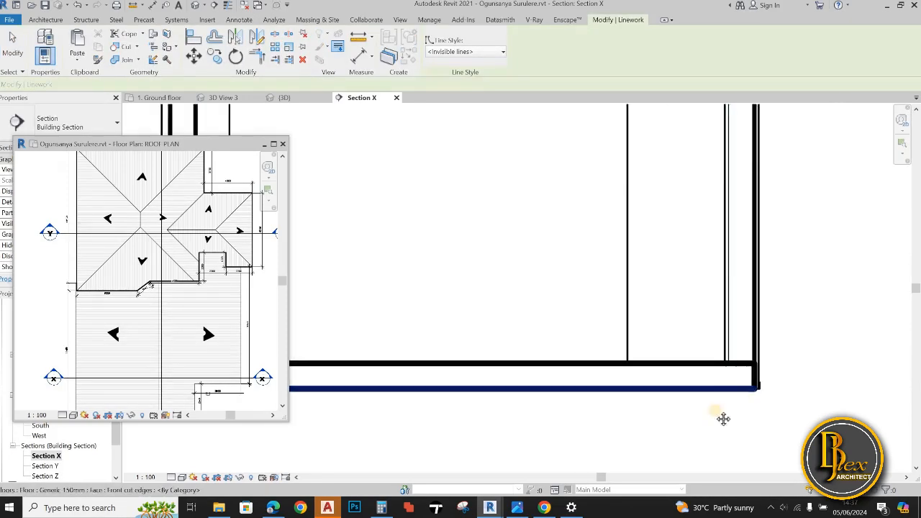
pyautogui.moveTo(723, 419); pyautogui.dragTo(702, 412, button='middle')
pyautogui.scroll(-3, 702, 411)
# Draw a vertical Medium Lines detail line along the right-hand end wall's inner face between the upper floor slab and the ground slab
pyautogui.press('d')
pyautogui.press('l')
pyautogui.scroll(3, 703, 222)
pyautogui.click(701, 222)
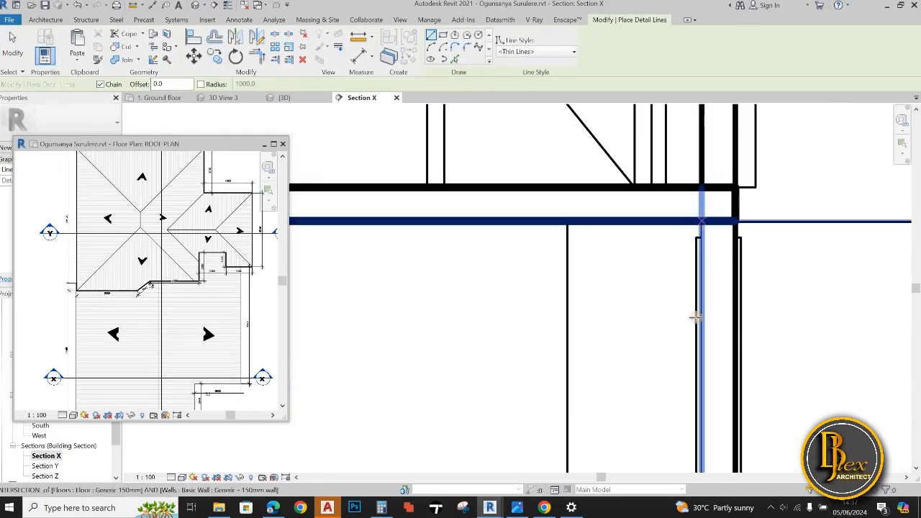
pyautogui.click(561, 52)
pyautogui.click(704, 222)
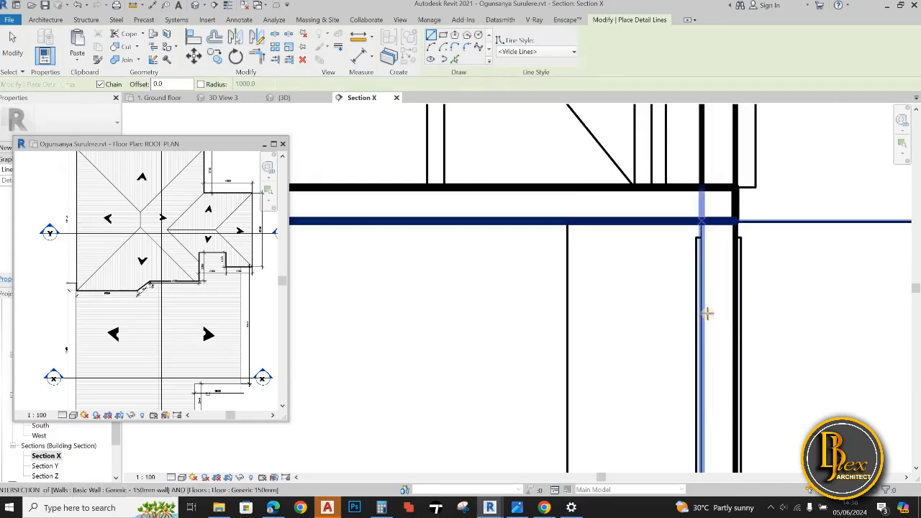
pyautogui.click(572, 53)
pyautogui.click(531, 138)
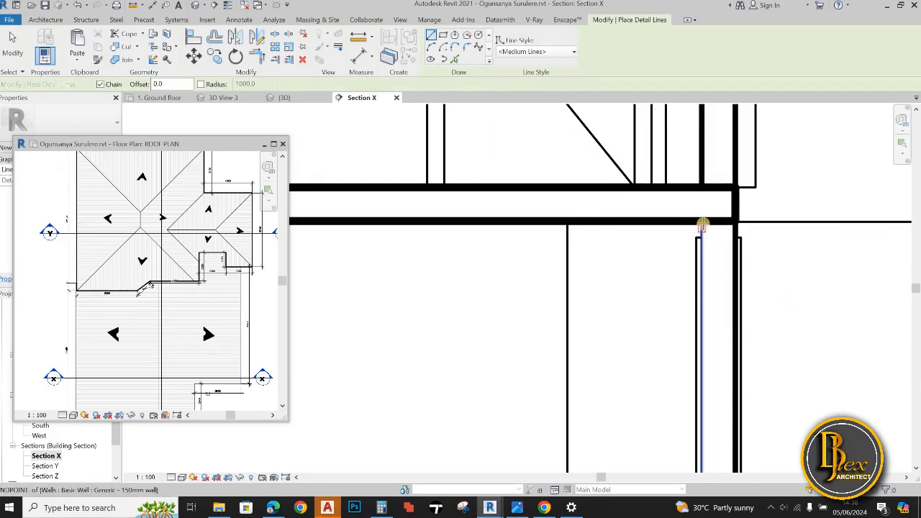
pyautogui.scroll(2, 703, 222)
pyautogui.click(703, 223)
pyautogui.scroll(-5, 695, 351)
pyautogui.scroll(3, 681, 316)
pyautogui.scroll(2, 681, 306)
pyautogui.click(680, 308)
pyautogui.press('Escape')
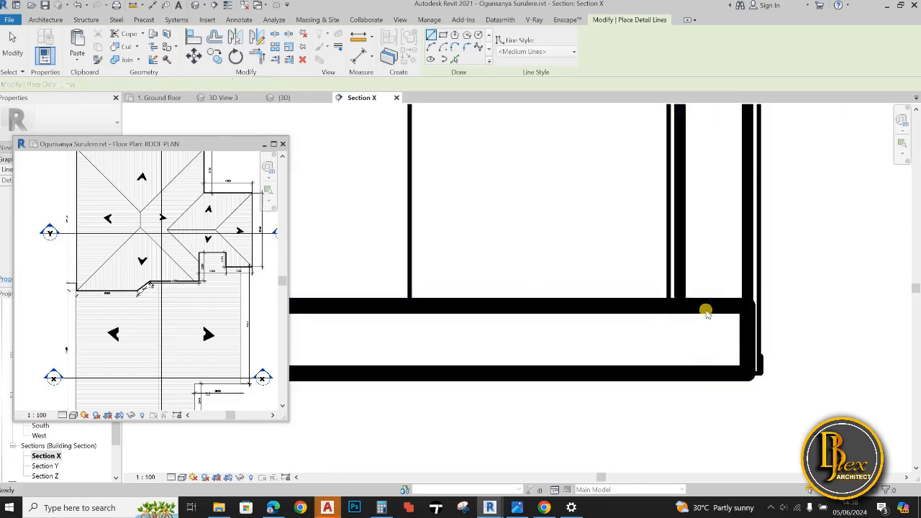
# Draw a matching vertical Medium Lines detail line along the lower left-hand wall's inner face between the two slabs
pyautogui.scroll(-8, 705, 311)
pyautogui.scroll(5, 426, 261)
pyautogui.click(381, 220)
pyautogui.scroll(-3, 403, 288)
pyautogui.scroll(2, 409, 349)
pyautogui.scroll(-5, 409, 351)
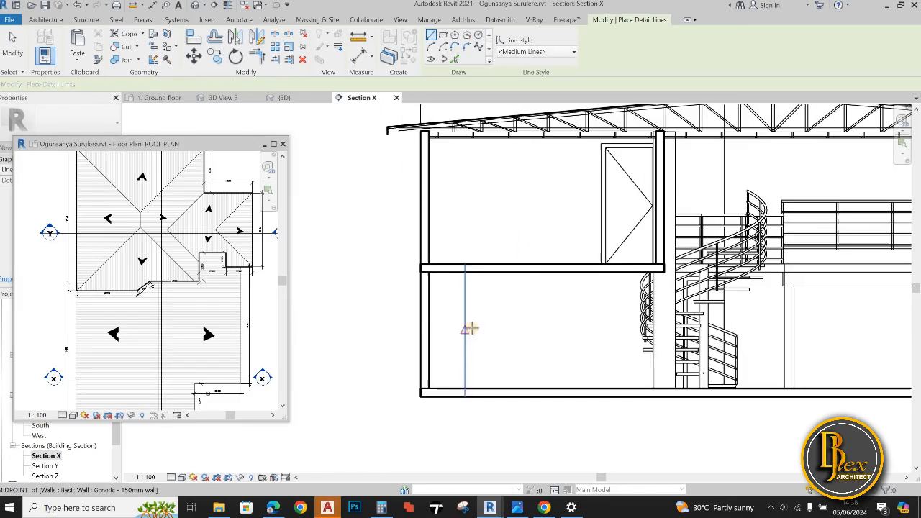
pyautogui.scroll(1, 416, 321)
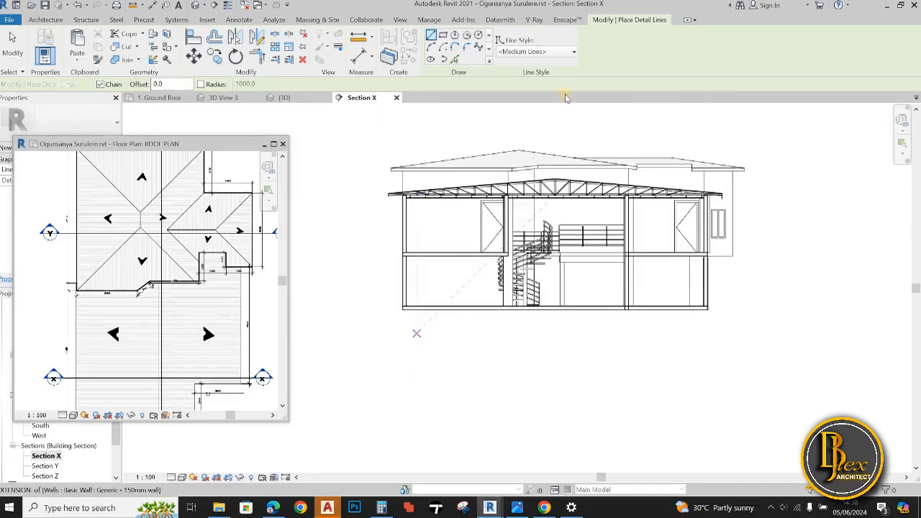
# Draw a horizontal Thin Lines detail line about 1020 mm below the ground slab, extending past both ends of the building
pyautogui.click(537, 51)
pyautogui.click(539, 312)
pyautogui.scroll(2, 390, 312)
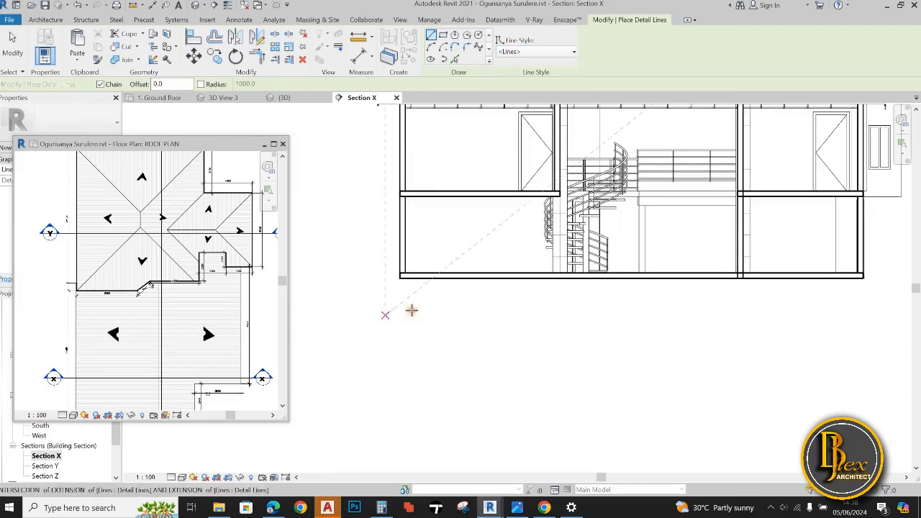
pyautogui.click(574, 53)
pyautogui.click(518, 175)
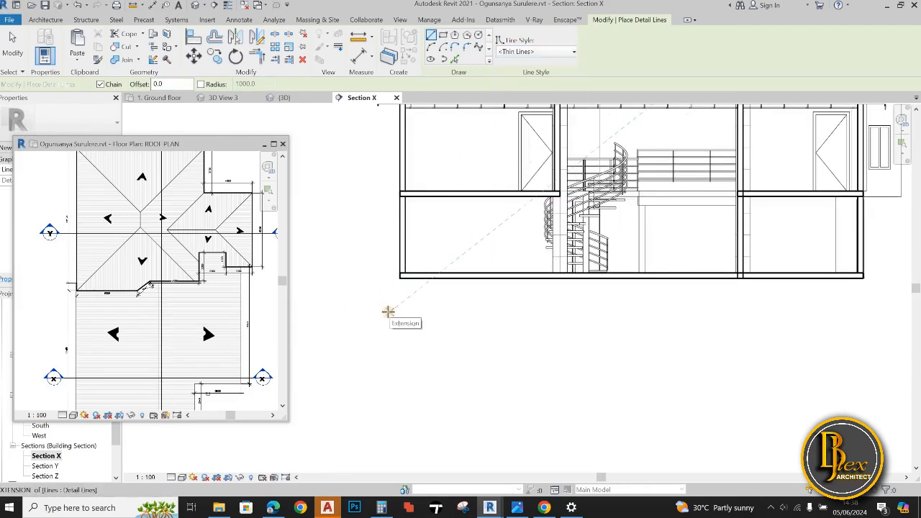
pyautogui.scroll(-2, 647, 311)
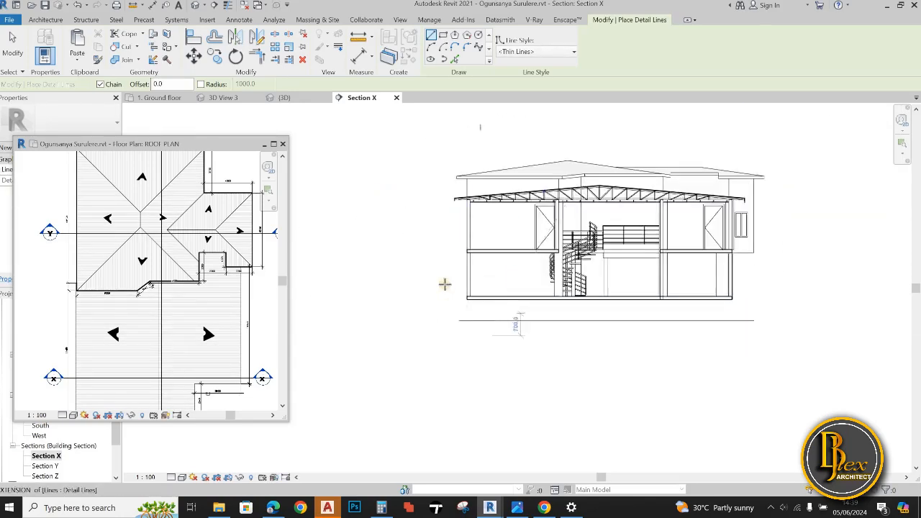
# Draw vertical Medium Lines detail lines from the ground slab down to the lower horizontal line beneath both faces of the left-hand wall
pyautogui.scroll(5, 473, 297)
pyautogui.click(573, 52)
pyautogui.click(520, 113)
pyautogui.click(462, 225)
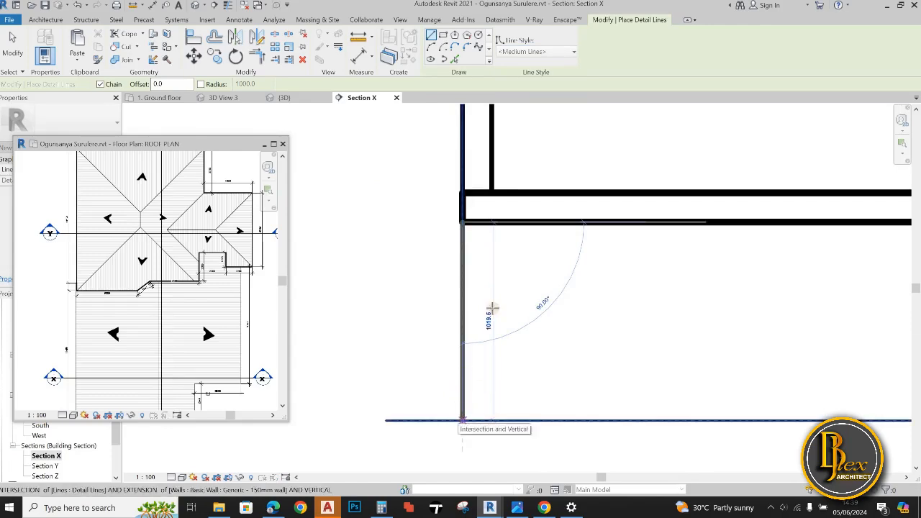
pyautogui.click(485, 417)
pyautogui.scroll(-4, 477, 339)
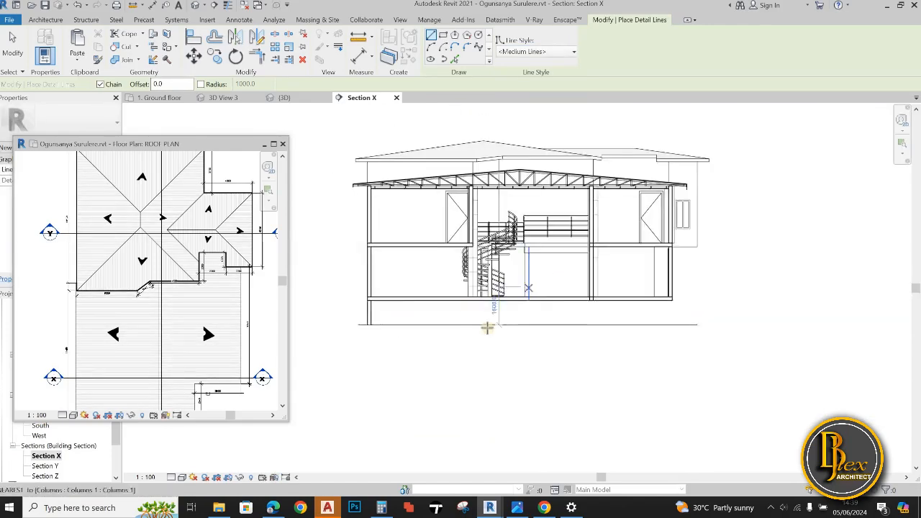
# Reposition the roof plan window and pull the Ground floor plan view out as a floating window over the section
pyautogui.scroll(1, 519, 320)
pyautogui.moveTo(220, 185); pyautogui.dragTo(221, 182)
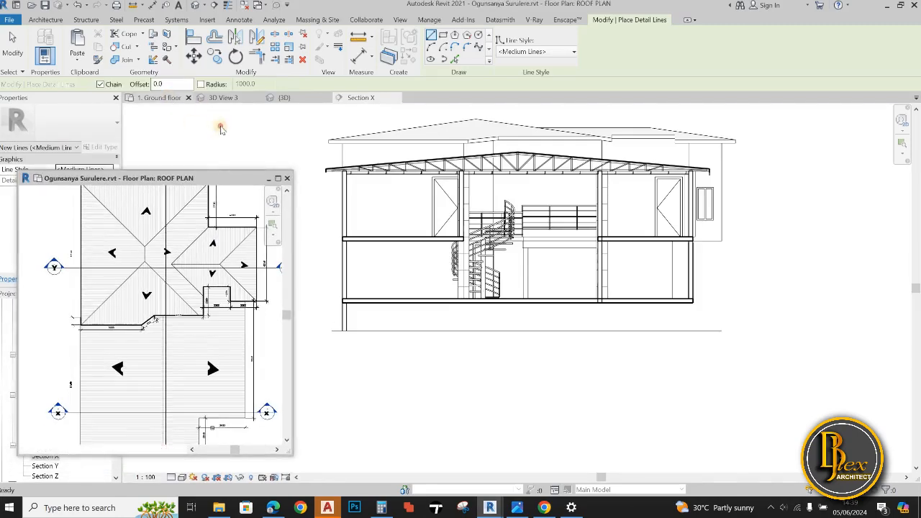
pyautogui.moveTo(160, 98); pyautogui.dragTo(534, 260)
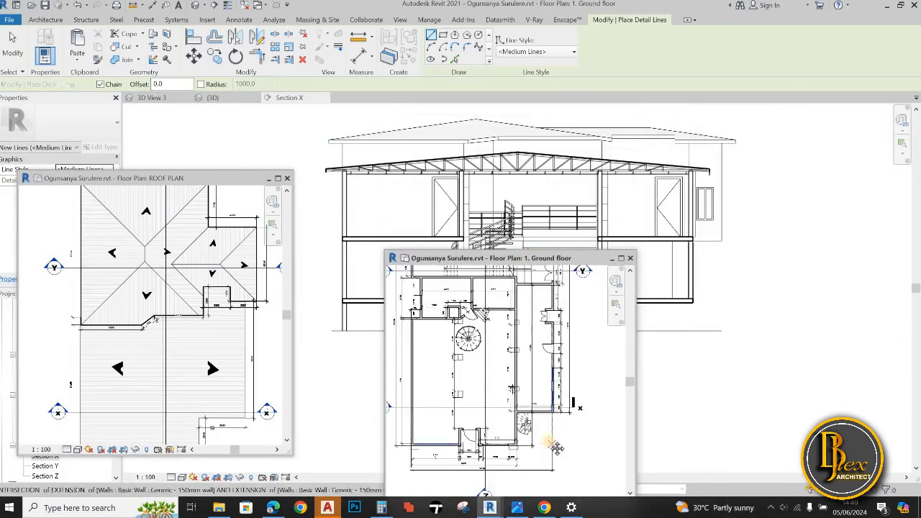
# Move the floating Ground floor plan view clear of the section drawing, above the roof plan view
pyautogui.moveTo(430, 453); pyautogui.dragTo(473, 425, button='middle')
pyautogui.scroll(-1, 474, 425)
pyautogui.moveTo(531, 260); pyautogui.dragTo(163, 7)
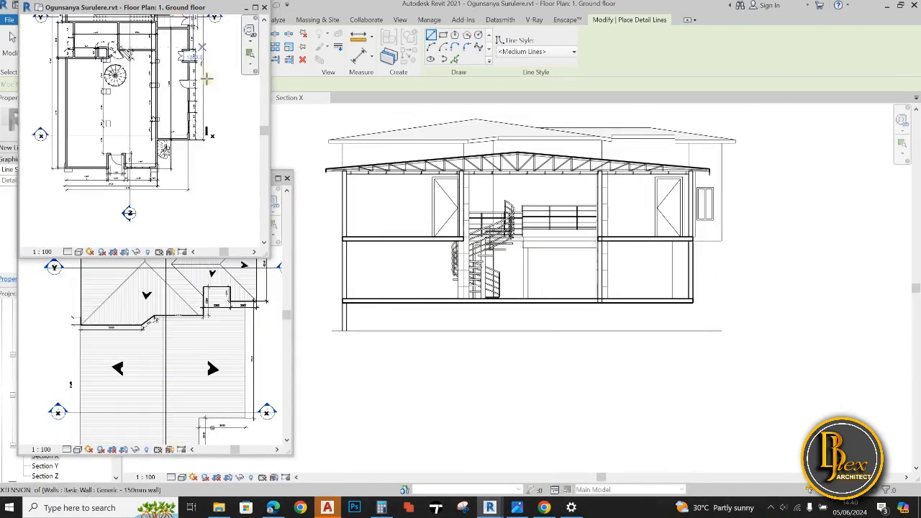
# Cycle the tail of section line X in the Ground floor plan to a section head at its right-hand end
pyautogui.moveTo(203, 108); pyautogui.dragTo(206, 170, button='middle')
pyautogui.scroll(1, 226, 193)
pyautogui.press('Escape')
pyautogui.click(223, 205)
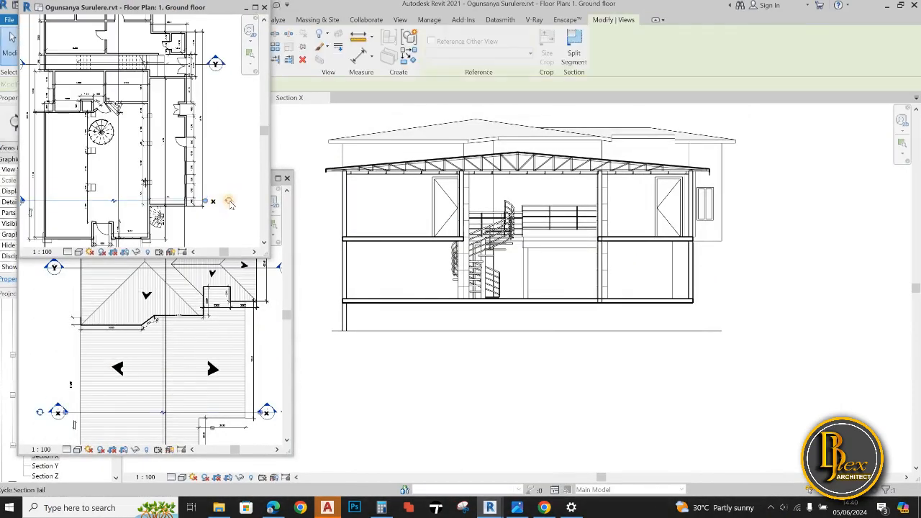
pyautogui.click(229, 200)
pyautogui.click(232, 177)
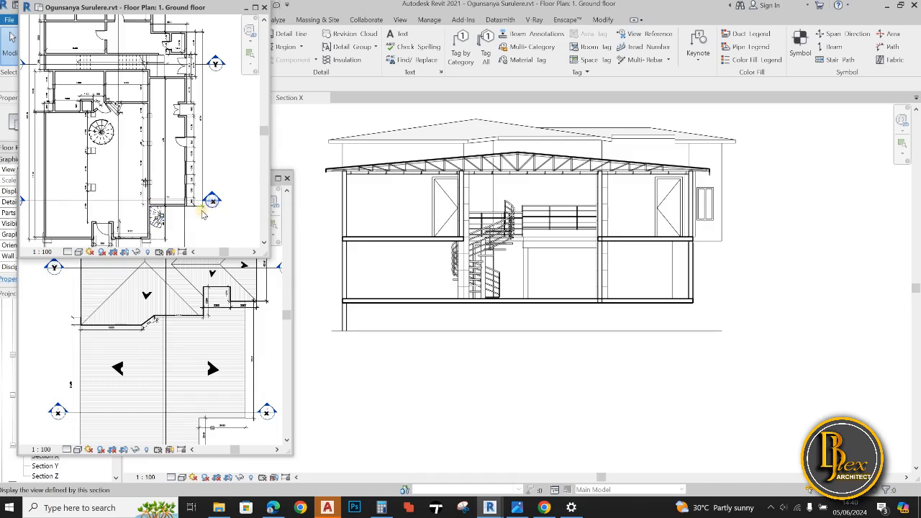
pyautogui.scroll(-3, 157, 175)
pyautogui.scroll(5, 156, 174)
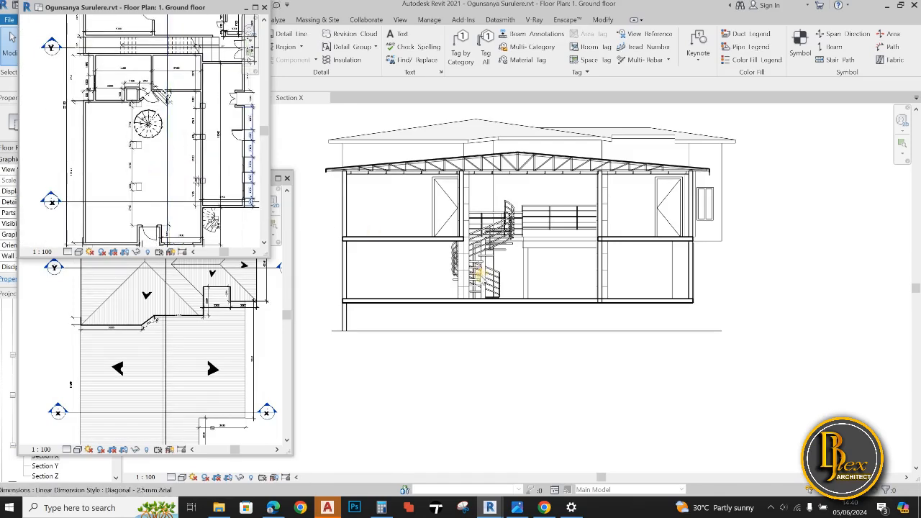
# In Section X, draw a vertical Medium Lines detail line below the interior wall's left face, from the ground slab to the lower horizontal line
pyautogui.click(432, 106)
pyautogui.moveTo(188, 7); pyautogui.dragTo(200, 117)
pyautogui.press('d')
pyautogui.press('l')
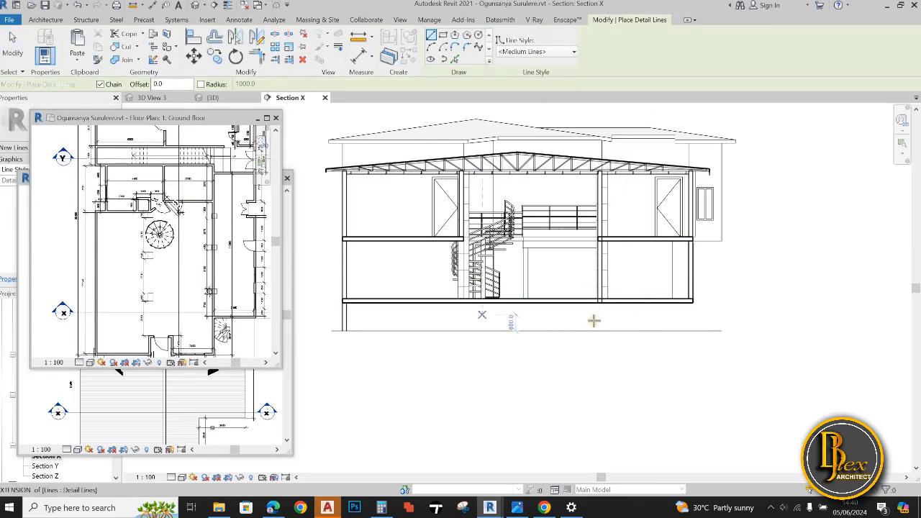
pyautogui.scroll(5, 594, 321)
pyautogui.scroll(3, 591, 309)
pyautogui.click(572, 267)
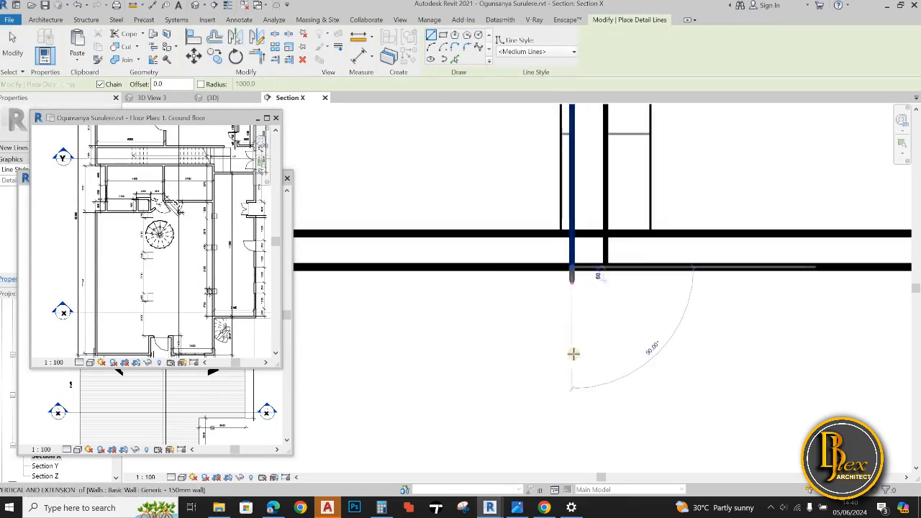
pyautogui.scroll(-2, 574, 378)
pyautogui.scroll(1, 574, 402)
# Draw a matching vertical Medium Lines detail line beneath the interior wall's right face, ending at the lower horizontal line
pyautogui.click(603, 254)
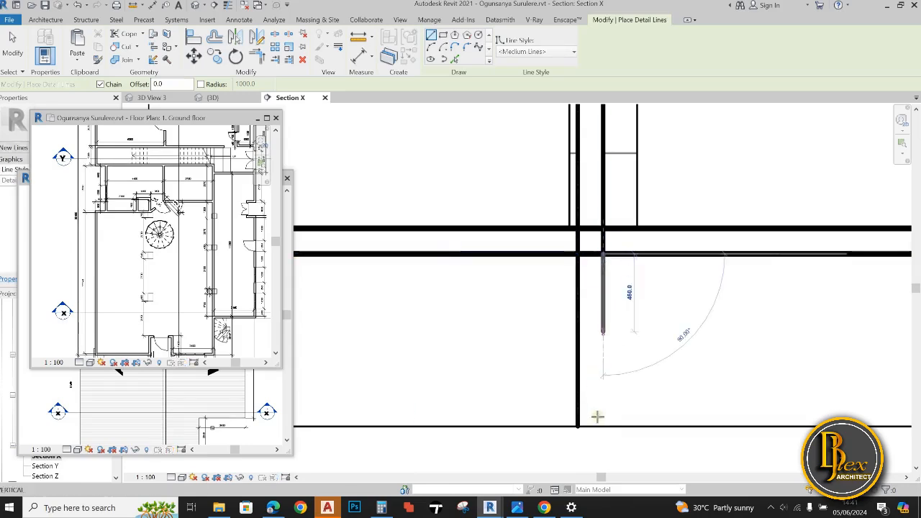
pyautogui.click(604, 426)
pyautogui.press('Escape')
pyautogui.scroll(-5, 654, 392)
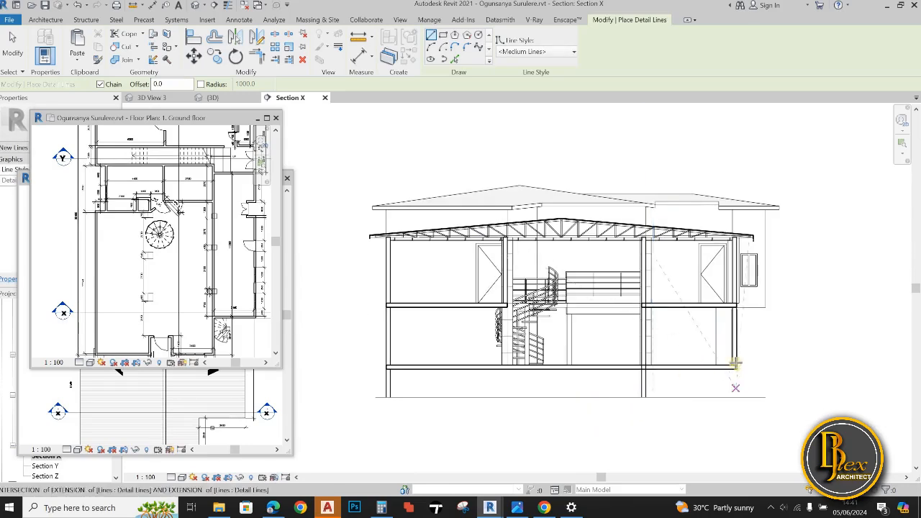
# Draw vertical Medium Lines detail lines from the ground slab to the lower horizontal line beneath both faces of the right-hand outer wall
pyautogui.scroll(7, 743, 373)
pyautogui.click(652, 349)
pyautogui.scroll(-1, 652, 461)
pyautogui.moveTo(651, 460); pyautogui.dragTo(650, 331, button='middle')
pyautogui.click(650, 381)
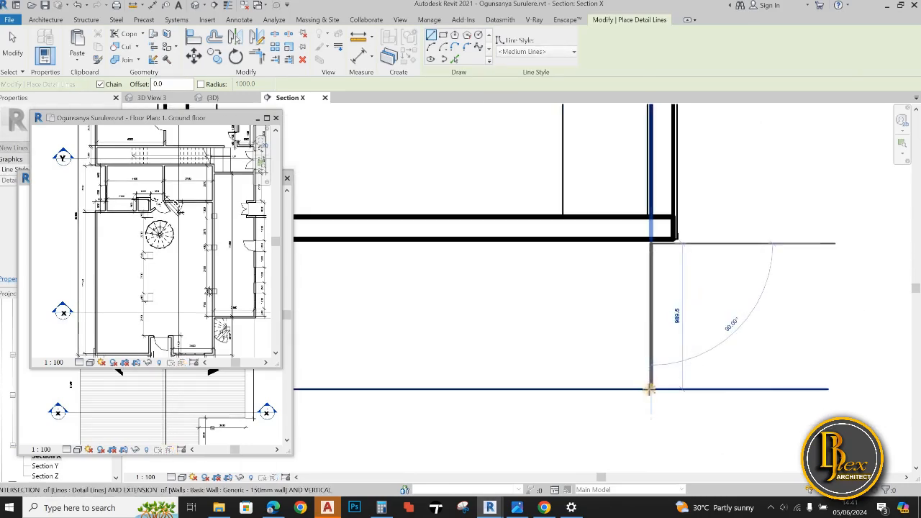
pyautogui.press('Escape')
pyautogui.scroll(2, 650, 318)
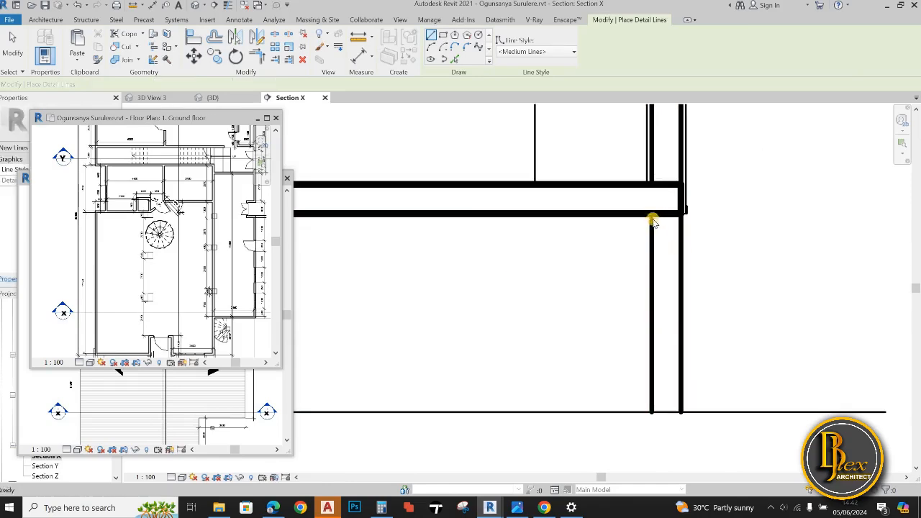
pyautogui.press('Escape')
pyautogui.click(653, 220)
pyautogui.press('Escape')
# Examine the foundation walls below the ground slab and the interior wall's junction with the upper floor slab
pyautogui.scroll(-2, 748, 431)
pyautogui.moveTo(759, 443); pyautogui.dragTo(738, 281, button='middle')
pyautogui.scroll(-5, 730, 306)
pyautogui.moveTo(720, 317); pyautogui.dragTo(772, 317, button='middle')
pyautogui.scroll(-3, 771, 317)
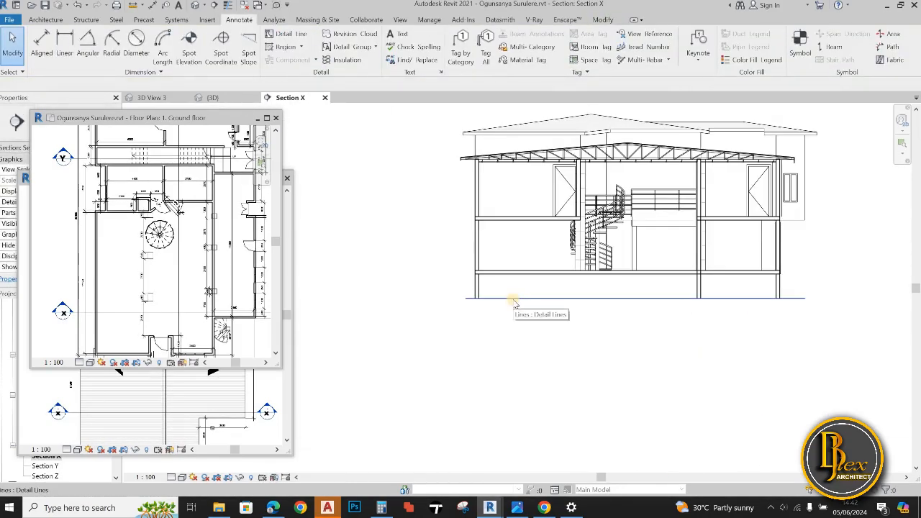
pyautogui.click(520, 298)
pyautogui.scroll(3, 519, 317)
pyautogui.press('Escape')
pyautogui.scroll(3, 476, 310)
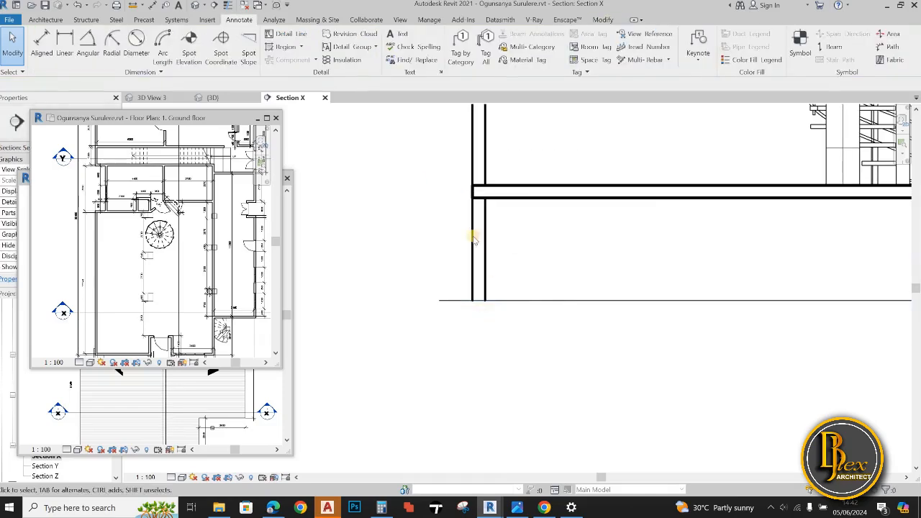
pyautogui.scroll(2, 502, 237)
pyautogui.scroll(-2, 555, 217)
pyautogui.moveTo(555, 267); pyautogui.dragTo(454, 300, button='middle')
pyautogui.scroll(-3, 455, 298)
pyautogui.moveTo(803, 167); pyautogui.dragTo(570, 244, button='middle')
pyautogui.scroll(3, 571, 248)
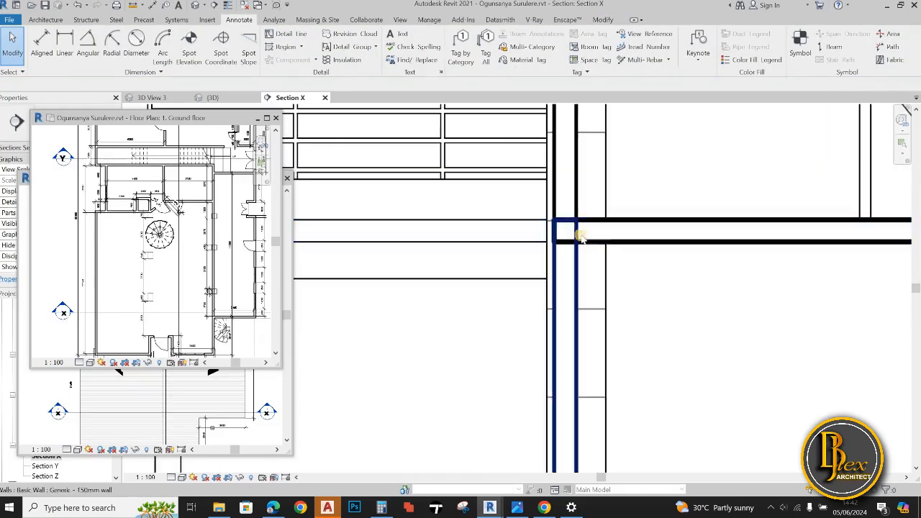
# Hide the interior wall's cut edge at the upper slab using <Invisible lines> Linework and redraw its right face between slabs in Medium Lines
pyautogui.scroll(-1, 583, 234)
pyautogui.press('d')
pyautogui.press('l')
pyautogui.scroll(2, 613, 290)
pyautogui.scroll(-3, 597, 264)
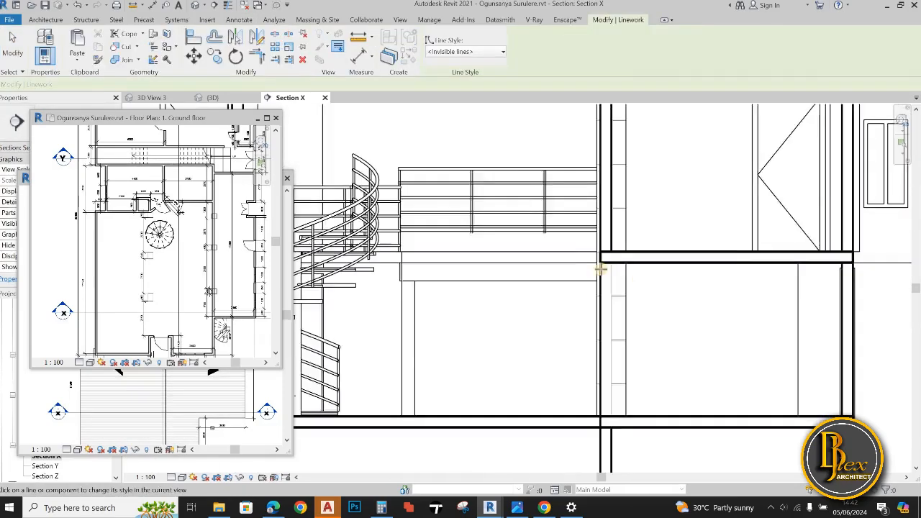
pyautogui.scroll(3, 567, 248)
pyautogui.click(565, 249)
pyautogui.scroll(-4, 567, 353)
pyautogui.scroll(2, 569, 380)
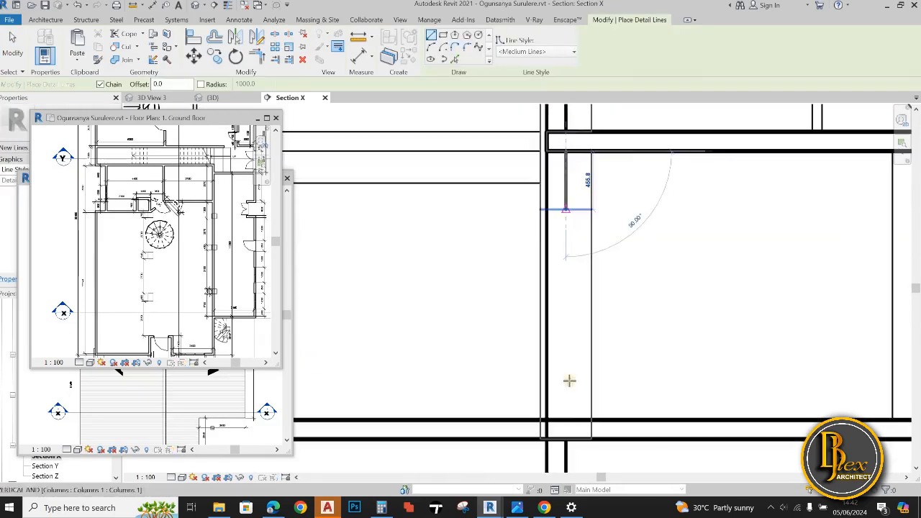
pyautogui.scroll(3, 566, 418)
pyautogui.click(566, 417)
pyautogui.press('Escape')
# Draw the interior wall's left face upward from the ground slab in Medium Lines and hide its cut edge through that slab using Linework
pyautogui.scroll(-2, 608, 342)
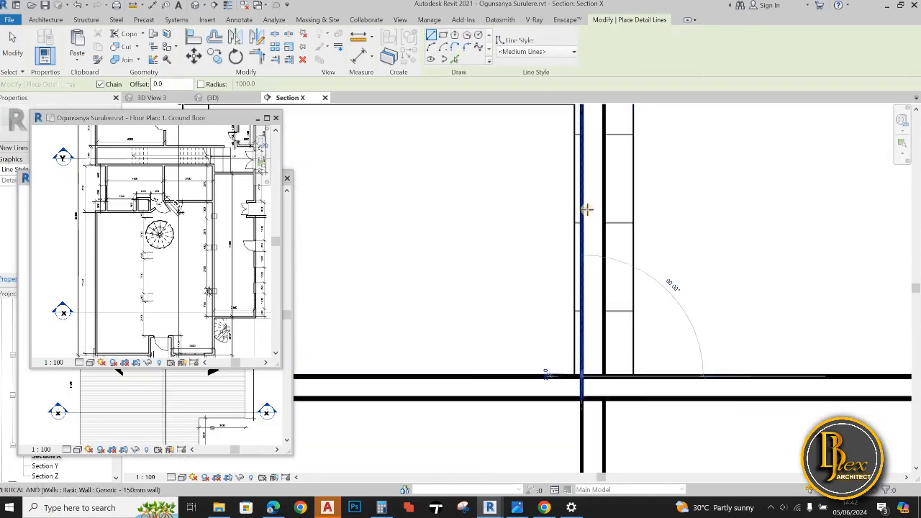
pyautogui.scroll(-4, 597, 288)
pyautogui.scroll(1, 611, 387)
pyautogui.press('l')
pyautogui.press('w')
pyautogui.scroll(3, 627, 298)
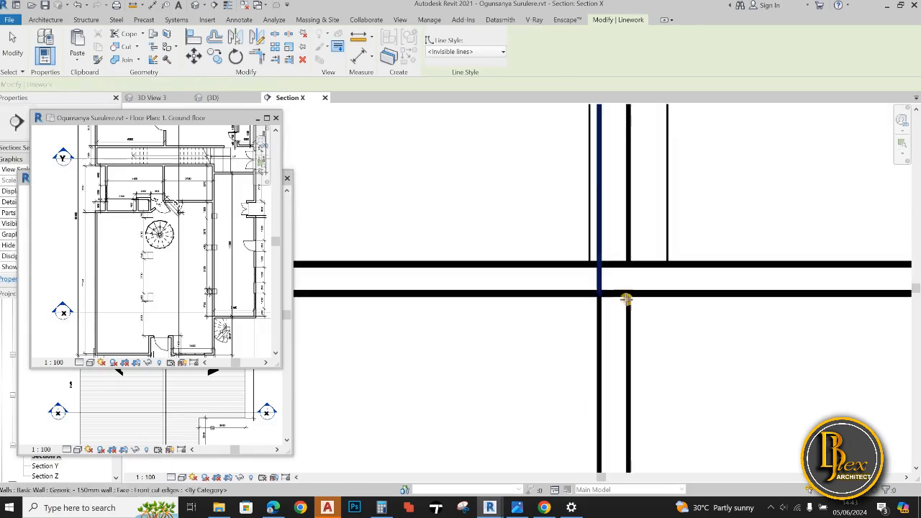
pyautogui.scroll(-5, 650, 331)
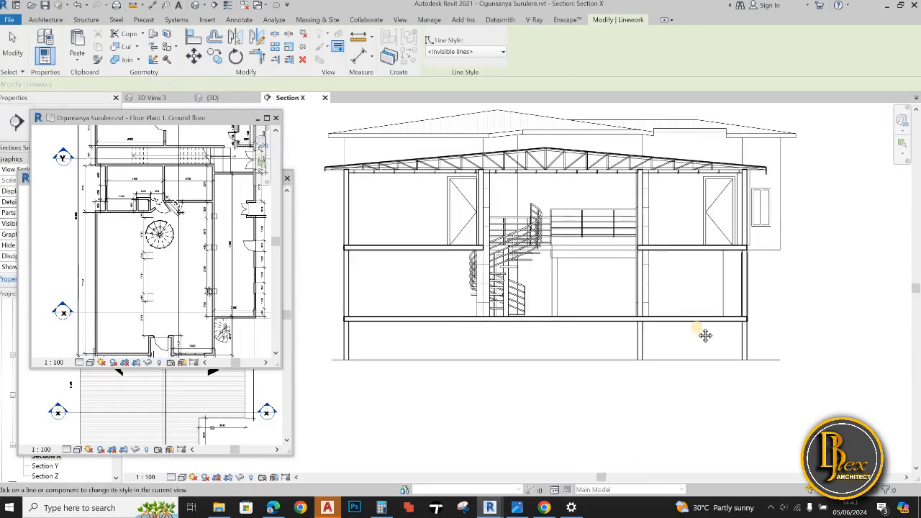
pyautogui.scroll(-1, 706, 335)
pyautogui.scroll(3, 442, 331)
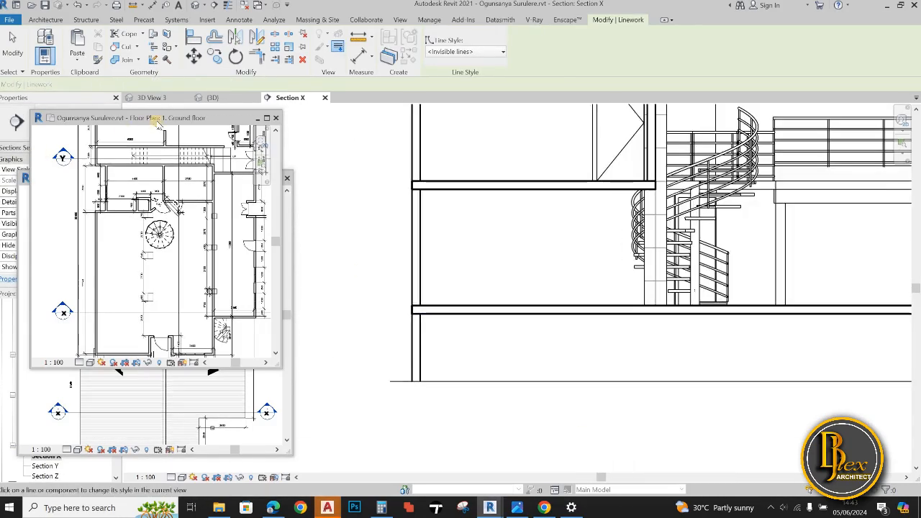
pyautogui.scroll(-2, 397, 342)
# Dismiss the save reminder and draw a Thin Lines zigzag break line across the left-hand foundation wall below the ground slab
pyautogui.press('d')
pyautogui.press('l')
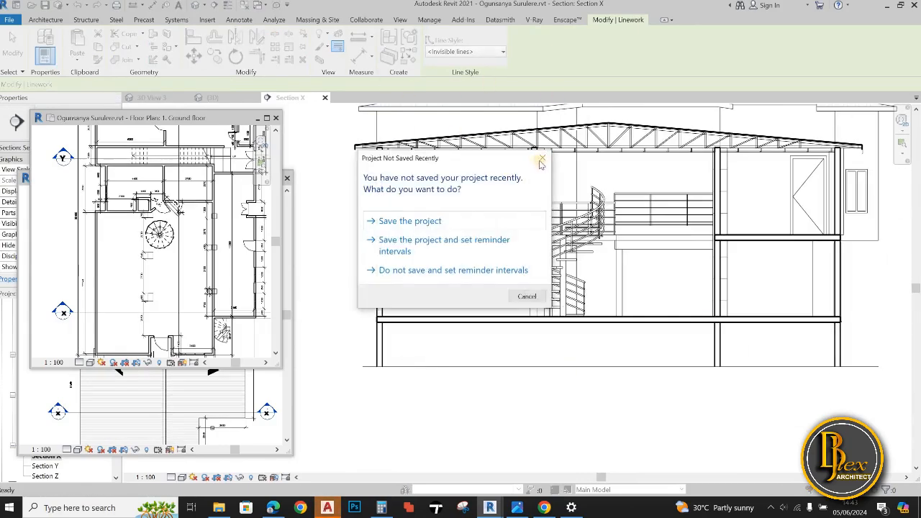
pyautogui.click(540, 161)
pyautogui.click(524, 52)
pyautogui.click(518, 175)
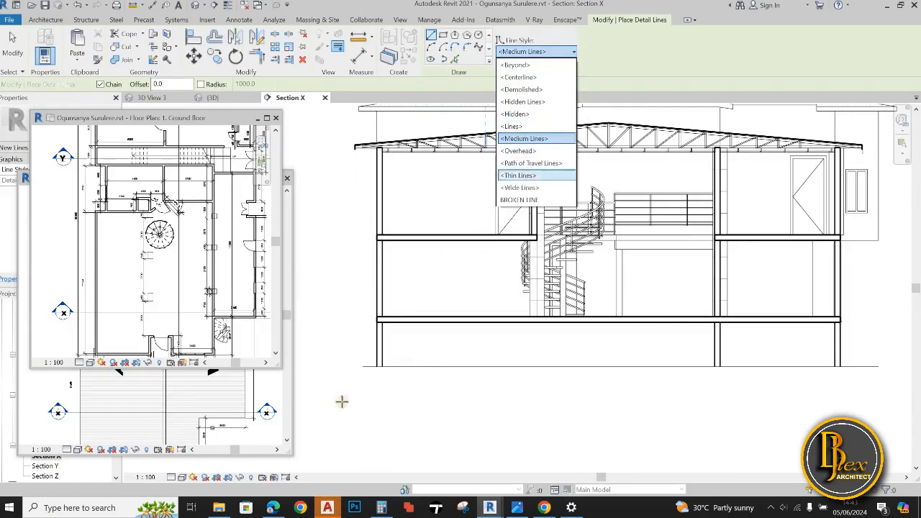
pyautogui.scroll(5, 437, 333)
pyautogui.click(452, 338)
pyautogui.click(461, 295)
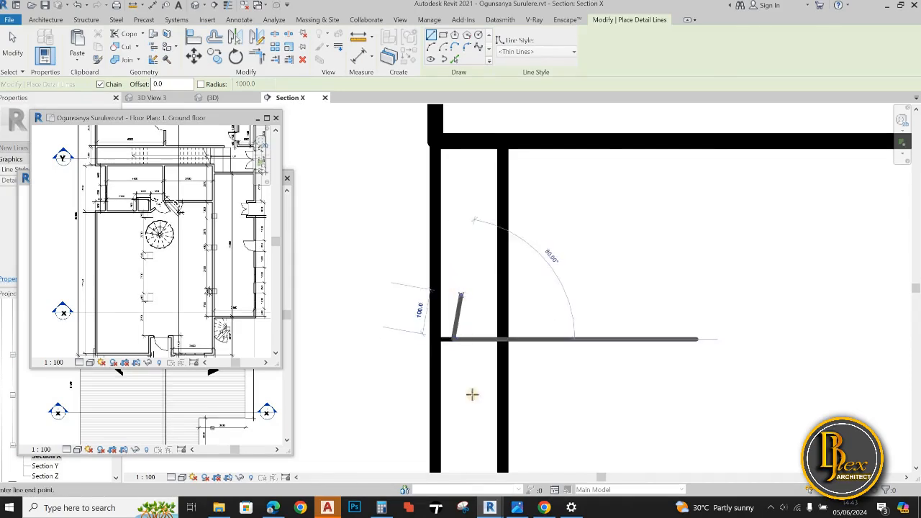
pyautogui.click(476, 411)
pyautogui.click(482, 331)
pyautogui.click(502, 331)
pyautogui.press('Escape')
pyautogui.scroll(-2, 475, 335)
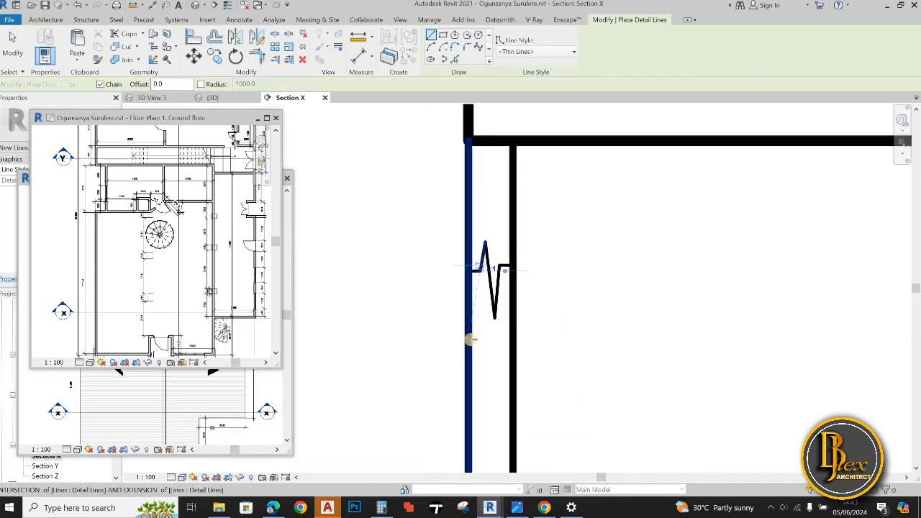
# Draw a second, smaller Thin Lines zigzag break line across the left-hand foundation wall just below the first
pyautogui.click(487, 338)
pyautogui.scroll(3, 488, 356)
pyautogui.click(489, 357)
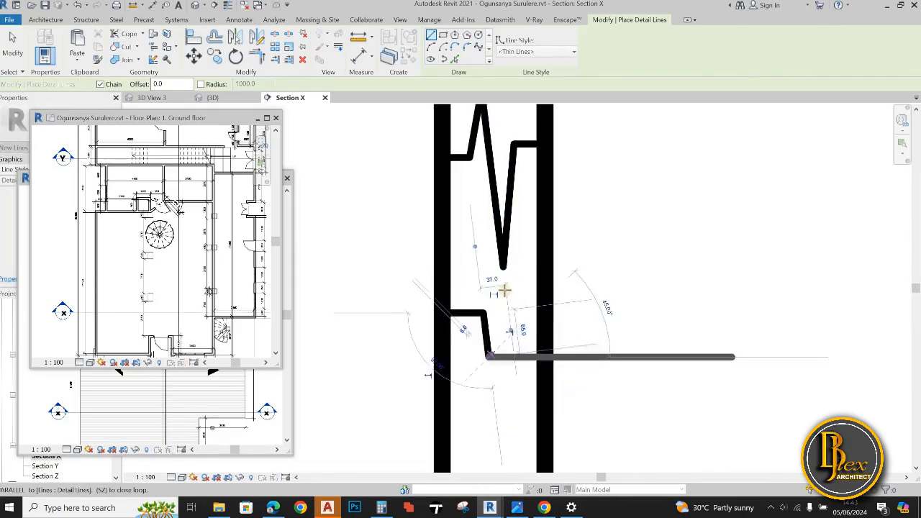
pyautogui.click(502, 286)
pyautogui.click(512, 337)
pyautogui.click(545, 336)
pyautogui.scroll(-3, 641, 341)
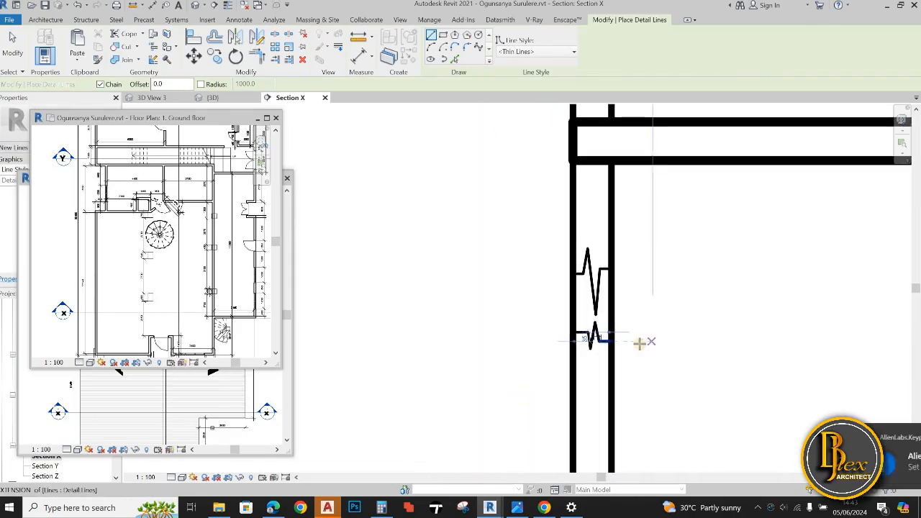
pyautogui.press('Escape')
pyautogui.press('Escape')
# Trim both face lines of the left-hand foundation wall to the two zigzags, leaving the gap between them open
pyautogui.scroll(4, 576, 259)
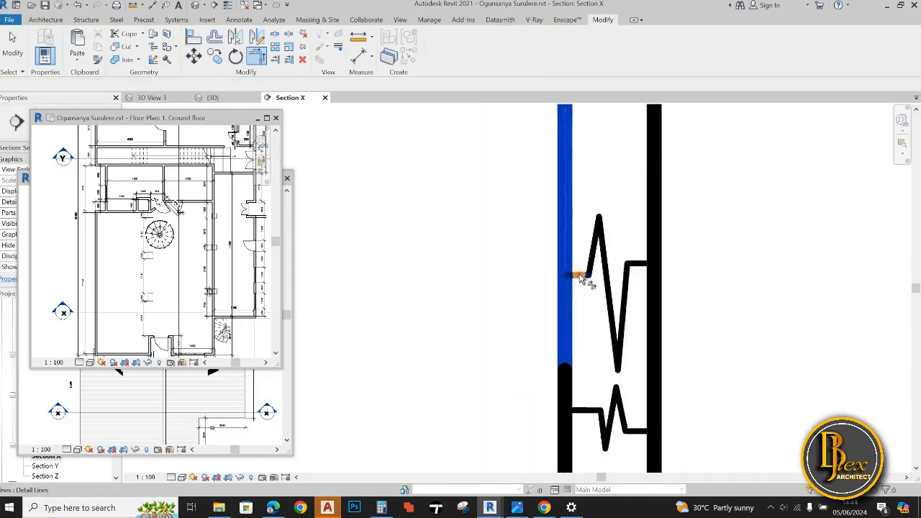
pyautogui.scroll(-3, 711, 220)
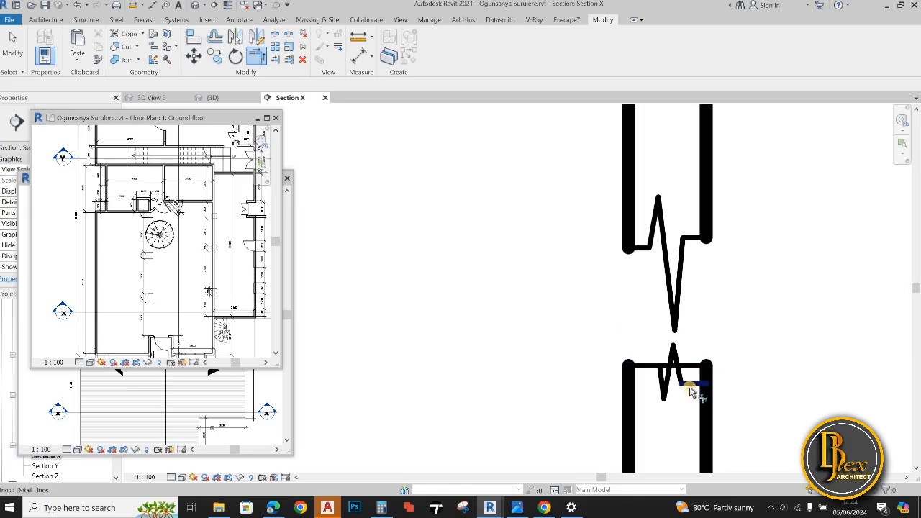
pyautogui.scroll(-5, 702, 407)
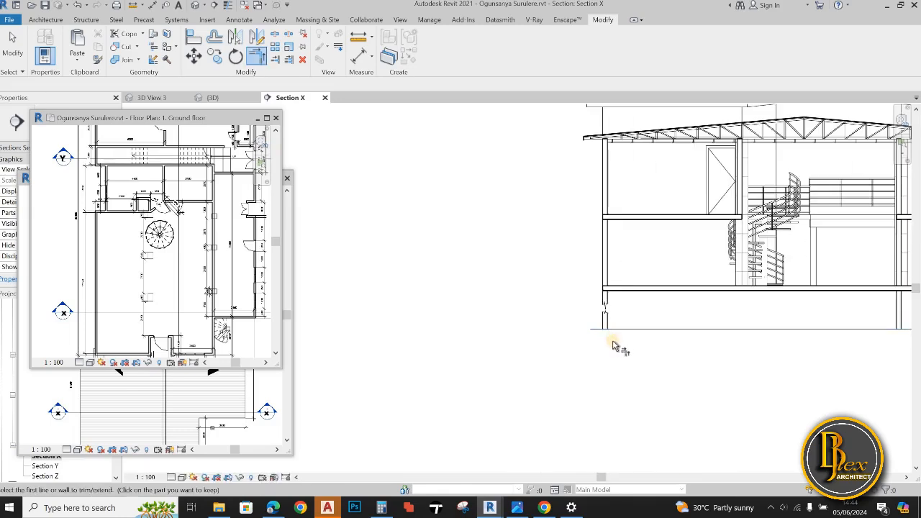
pyautogui.scroll(5, 610, 344)
pyautogui.press('Escape')
# Examine the lower stub of the left-hand foundation wall, its break line and its base on the lower horizontal line
pyautogui.click(590, 298)
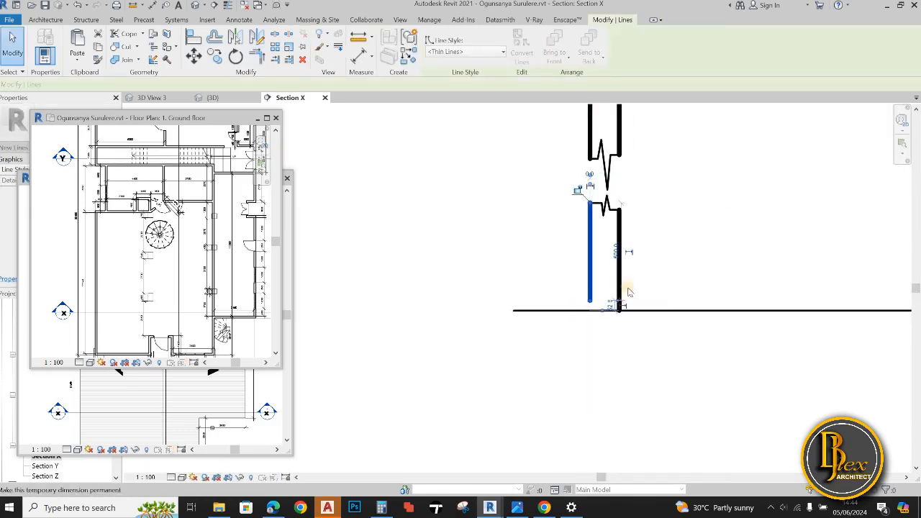
pyautogui.press('Escape')
pyautogui.moveTo(575, 192); pyautogui.dragTo(640, 342)
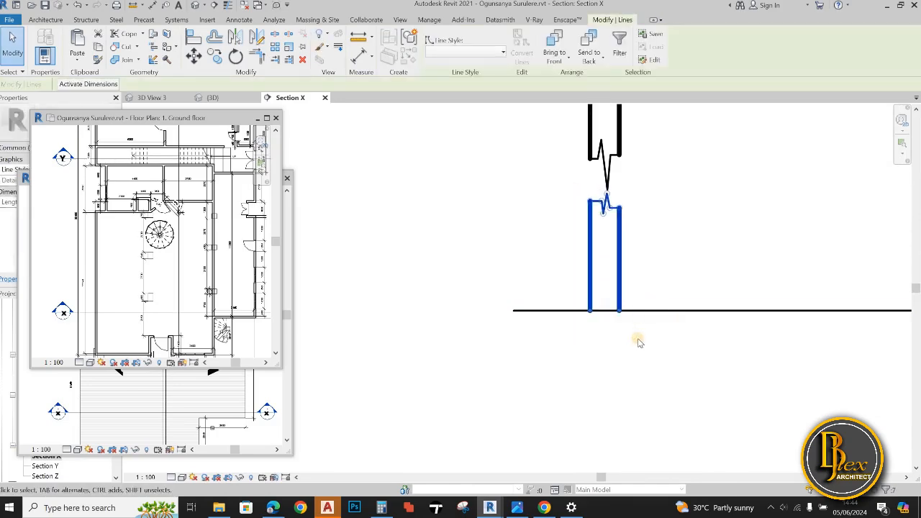
pyautogui.click(637, 342)
pyautogui.scroll(-4, 637, 343)
pyautogui.moveTo(637, 342); pyautogui.dragTo(478, 318, button='middle')
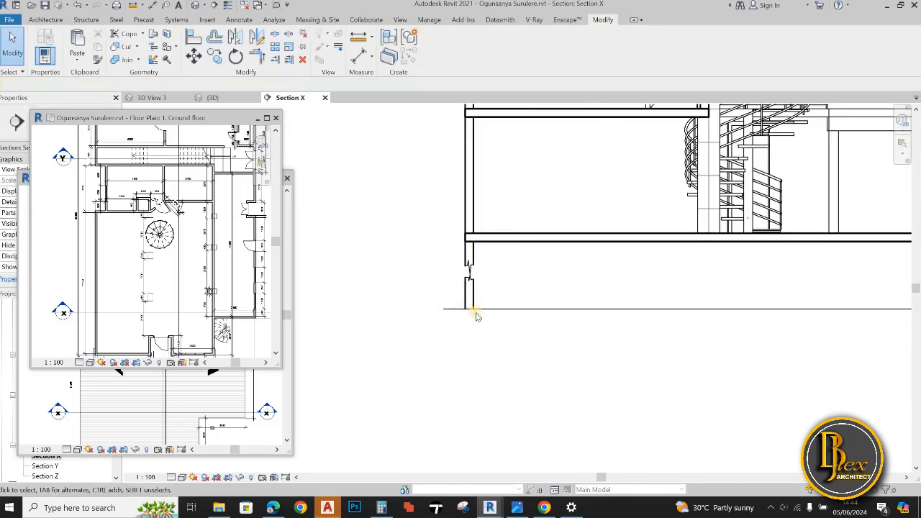
pyautogui.scroll(-3, 465, 310)
pyautogui.scroll(5, 453, 288)
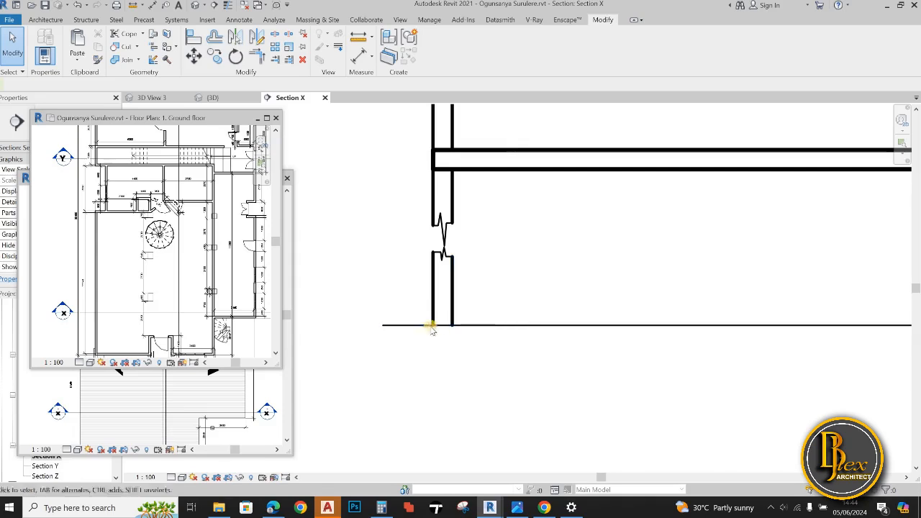
# Draw a rectangular footing outline in Wide Lines beneath the left-hand foundation wall, with its top edge on the lower horizontal line
pyautogui.press('d')
pyautogui.press('l')
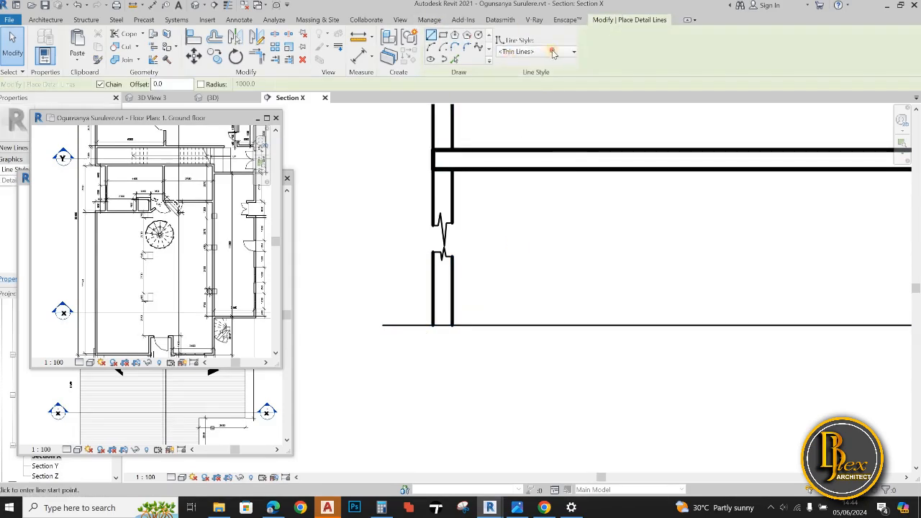
pyautogui.click(534, 52)
pyautogui.click(524, 187)
pyautogui.scroll(3, 449, 330)
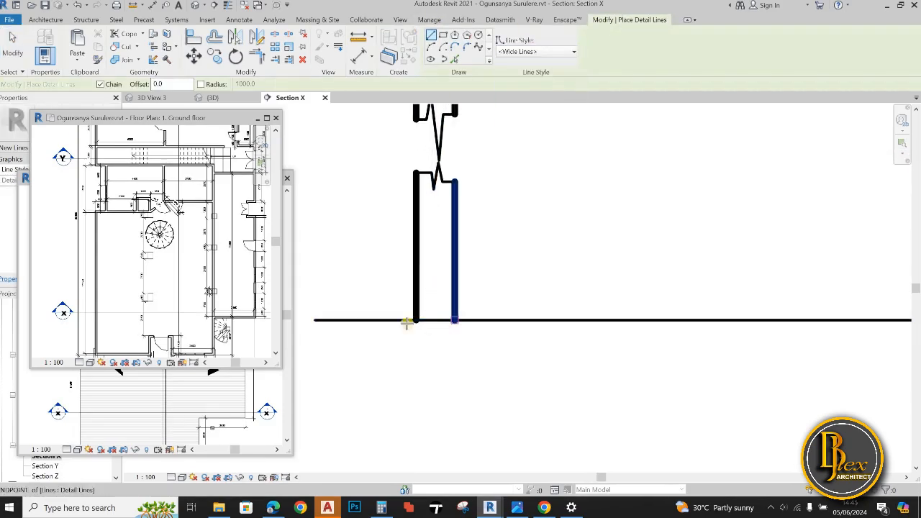
pyautogui.click(457, 320)
pyautogui.click(374, 321)
pyautogui.click(374, 356)
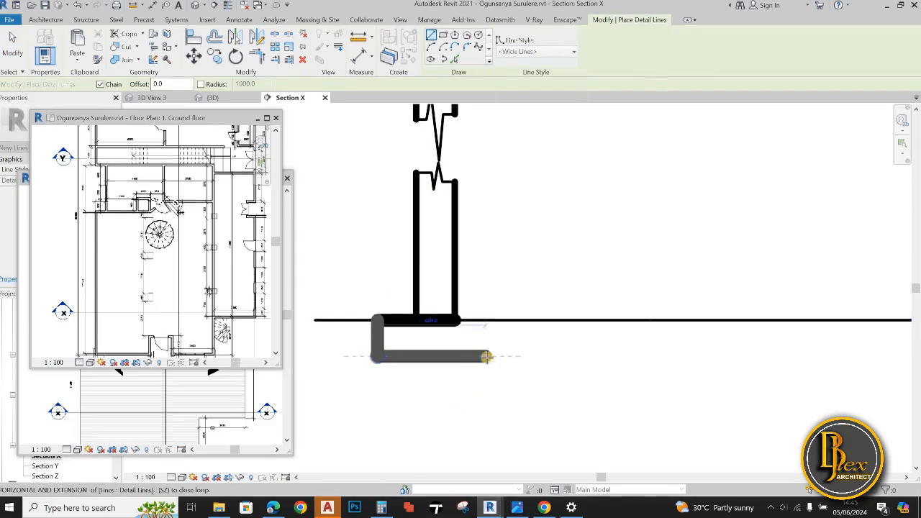
pyautogui.click(497, 356)
pyautogui.click(495, 321)
pyautogui.scroll(-4, 496, 404)
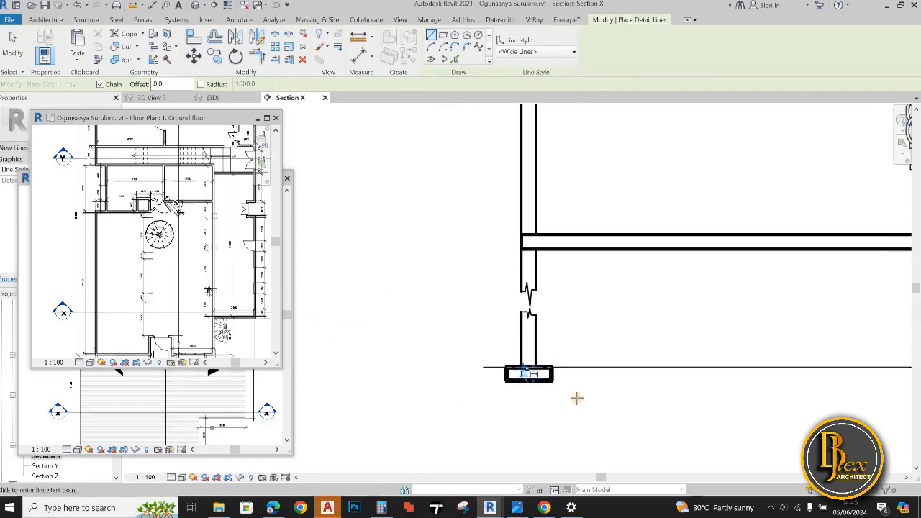
pyautogui.press('Escape')
pyautogui.press('Escape')
# Examine the new footing's outline and how it sits under the left-hand foundation wall in the overall section
pyautogui.scroll(4, 465, 385)
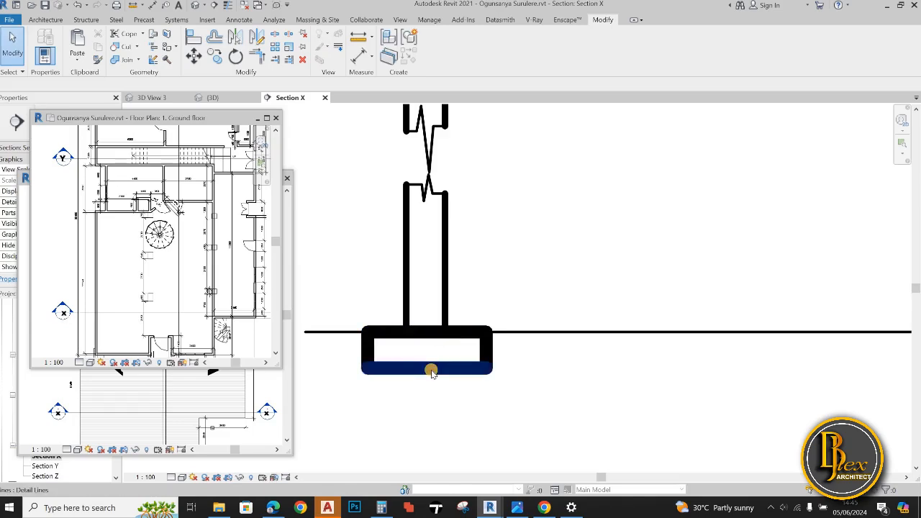
pyautogui.click(432, 372)
pyautogui.click(537, 393)
pyautogui.scroll(-6, 529, 394)
pyautogui.scroll(-2, 527, 397)
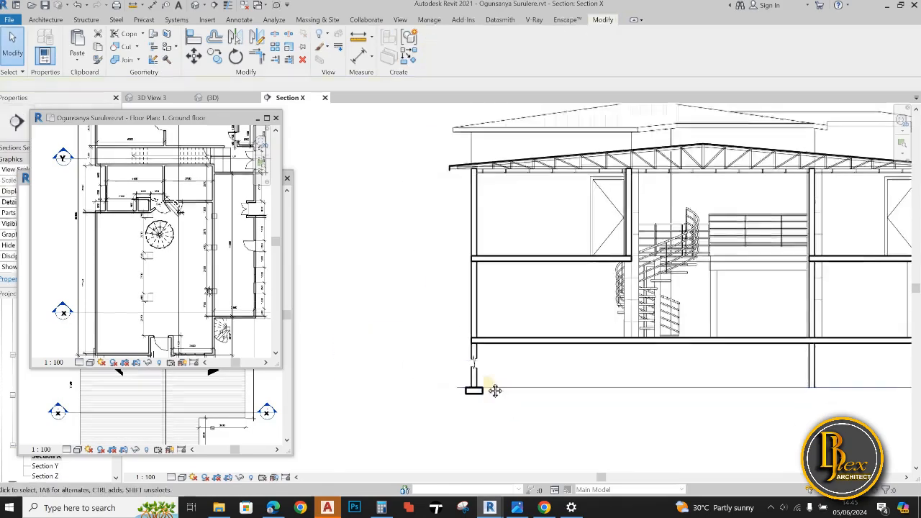
pyautogui.scroll(-2, 475, 381)
pyautogui.scroll(3, 460, 340)
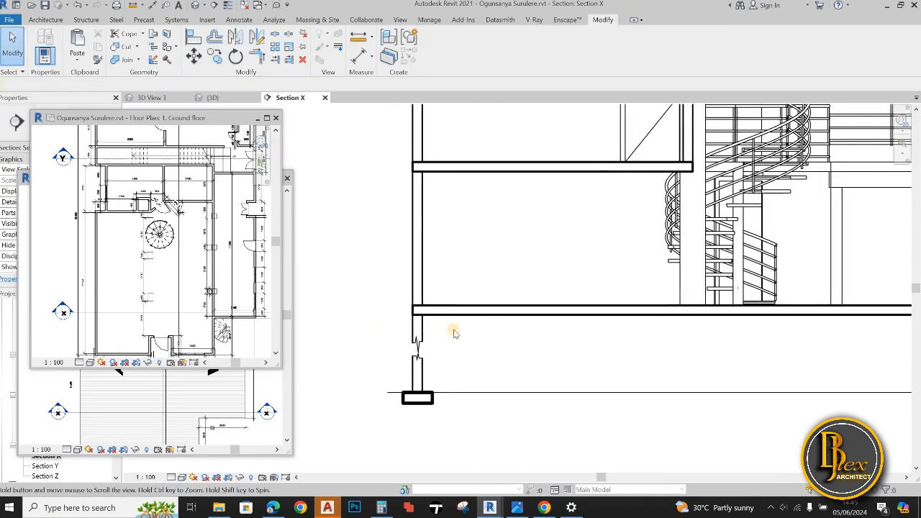
pyautogui.scroll(-2, 364, 268)
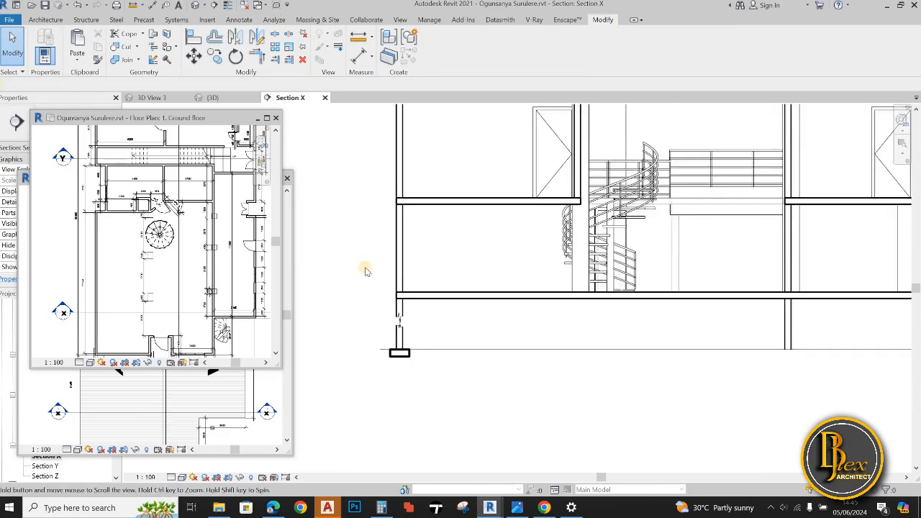
# Start placing new detail lines around the left-hand foundation wall below the ground slab
pyautogui.scroll(1, 365, 273)
pyautogui.press('d')
pyautogui.press('l')
pyautogui.scroll(3, 414, 325)
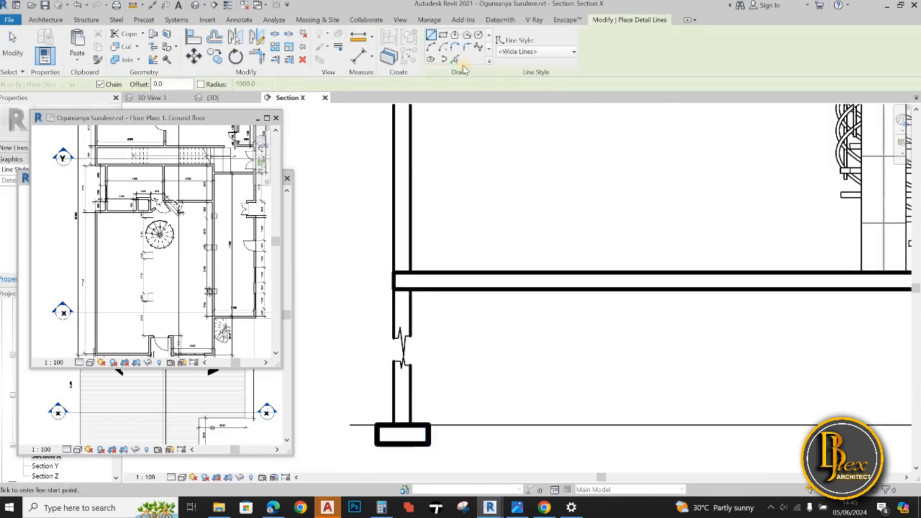
# Place a detail line offset 300 mm below the underside of the ground slab
pyautogui.click(473, 294)
pyautogui.scroll(-2, 662, 371)
pyautogui.moveTo(673, 373); pyautogui.dragTo(436, 347, button='middle')
pyautogui.press('Escape')
pyautogui.press('Escape')
# Change the line style of the new horizontal line below the ground slab to Thin Lines
pyautogui.click(713, 268)
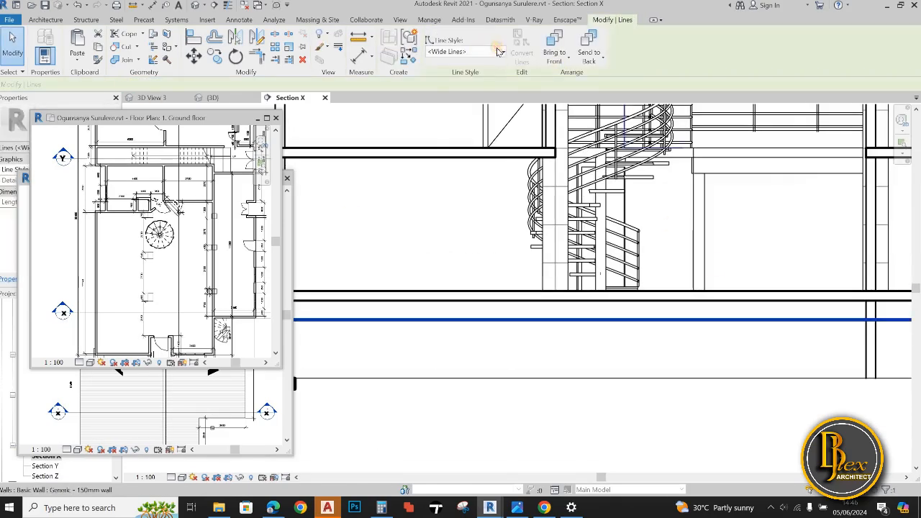
pyautogui.click(466, 51)
pyautogui.click(449, 126)
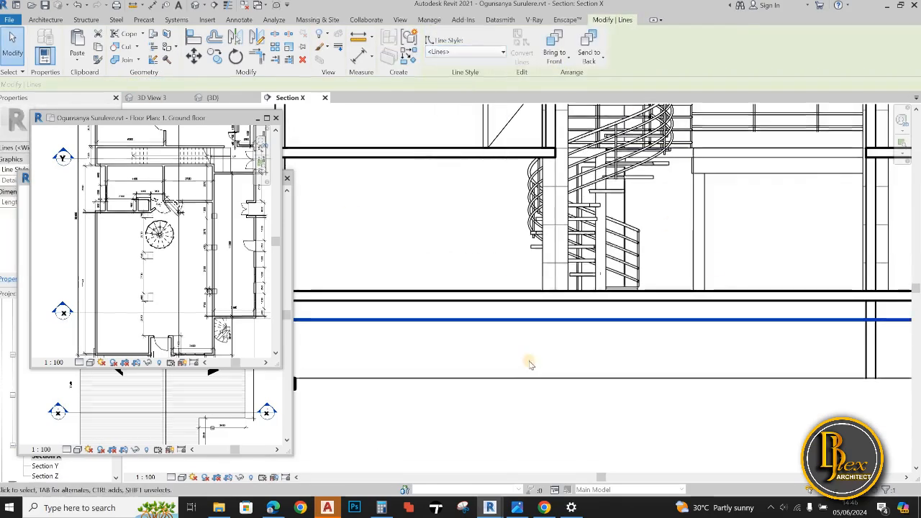
pyautogui.click(497, 53)
pyautogui.click(456, 177)
pyautogui.press('Escape')
pyautogui.scroll(-3, 478, 354)
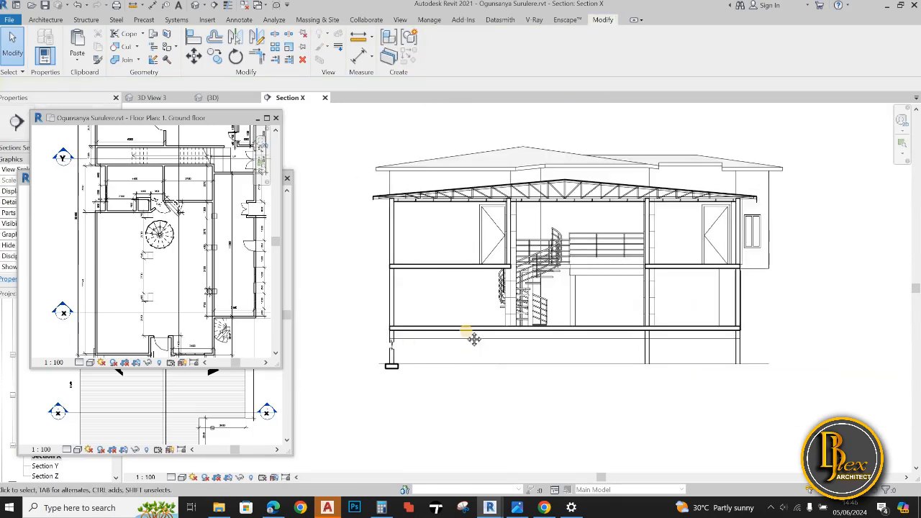
# Split the thin horizontal line below the slab where it crosses the interior foundation wall
pyautogui.scroll(5, 474, 339)
pyautogui.click(456, 313)
pyautogui.scroll(-3, 487, 354)
pyautogui.scroll(3, 520, 343)
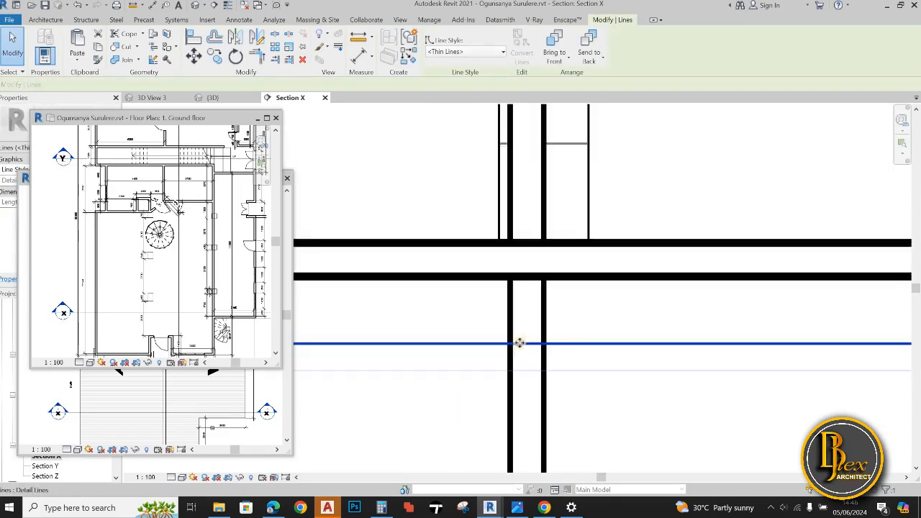
pyautogui.press('s')
pyautogui.press('l')
pyautogui.scroll(-4, 514, 346)
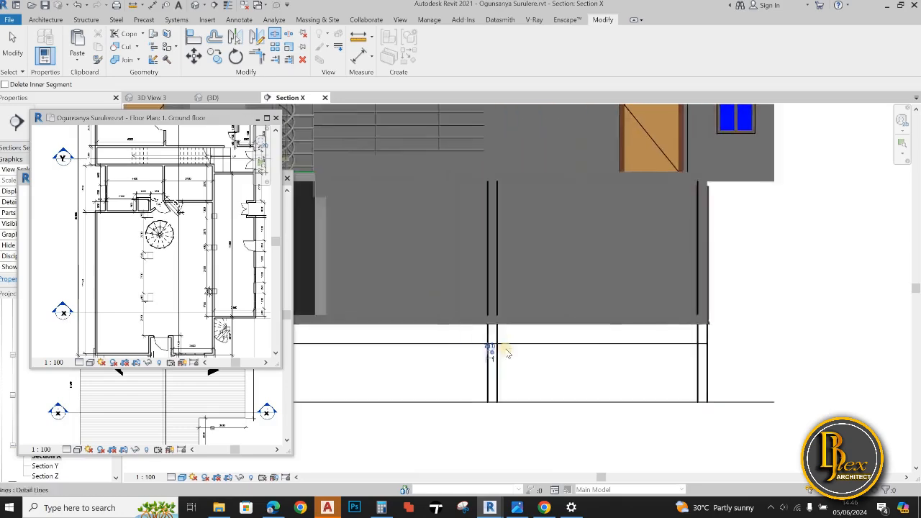
pyautogui.scroll(-5, 507, 352)
pyautogui.press('Escape')
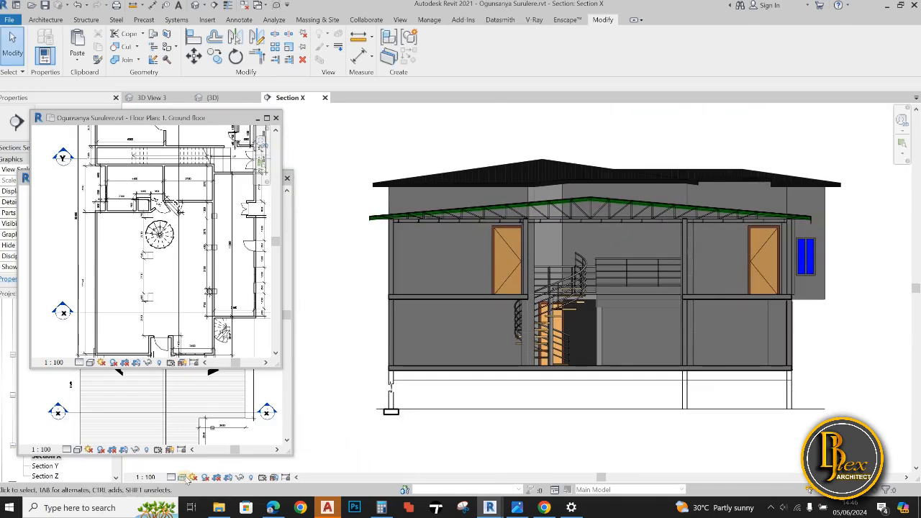
# Try the Realistic visual style on the section, and set it to Hidden Line
pyautogui.click(183, 477)
pyautogui.click(216, 466)
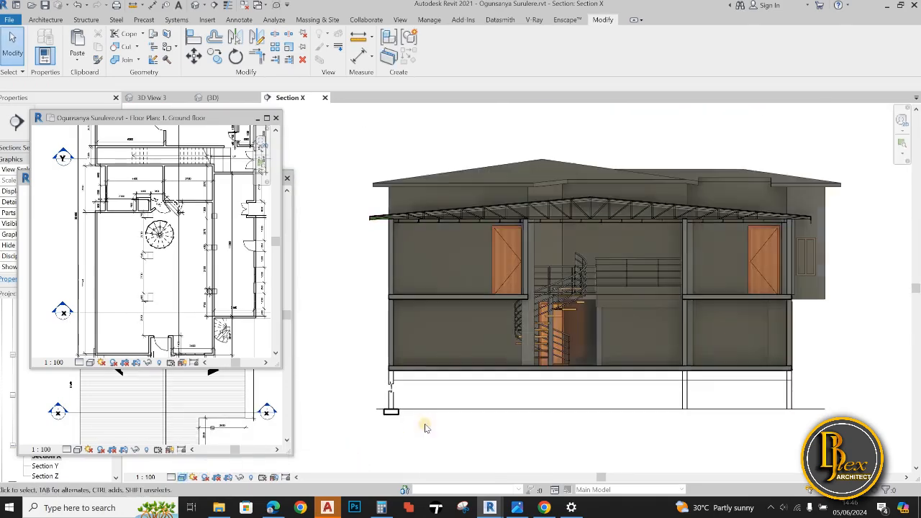
pyautogui.click(181, 478)
pyautogui.click(210, 434)
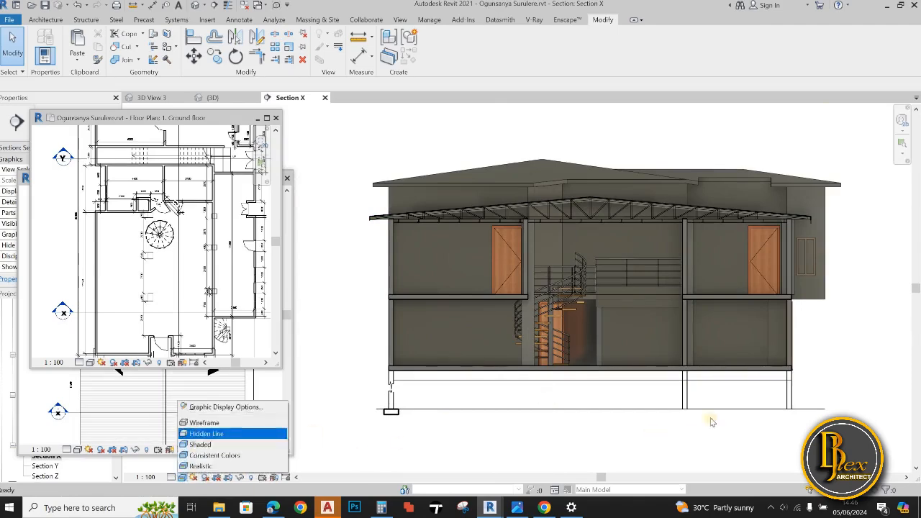
# Shorten the thin line's outer end to the inner face of the right-hand foundation wall
pyautogui.scroll(3, 789, 386)
pyautogui.moveTo(789, 386); pyautogui.dragTo(678, 409, button='middle')
pyautogui.scroll(3, 664, 400)
pyautogui.click(725, 397)
pyautogui.moveTo(725, 398); pyautogui.dragTo(661, 411)
# Pull the split line's inner ends back to the two faces of the interior foundation wall
pyautogui.scroll(-4, 661, 413)
pyautogui.scroll(4, 514, 425)
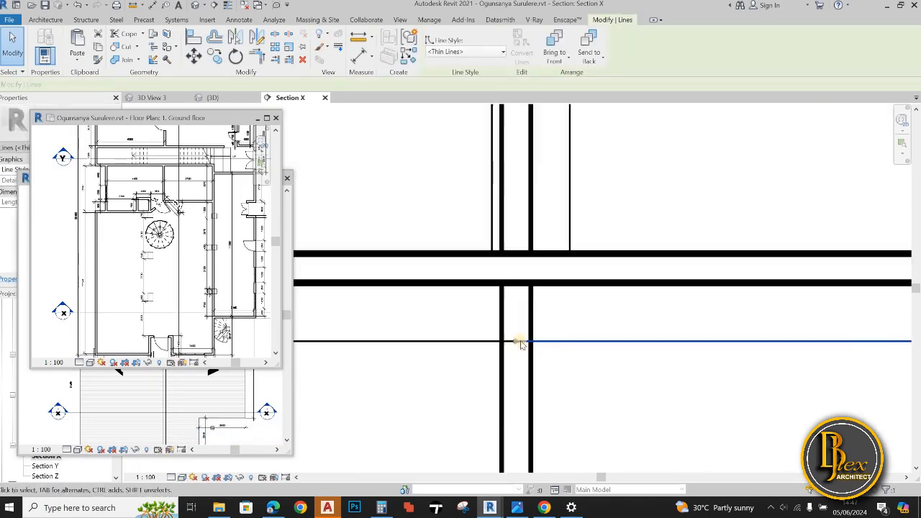
pyautogui.moveTo(518, 342)
pyautogui.mouseDown()
pyautogui.moveTo(531, 342)
pyautogui.moveTo(502, 342)
pyautogui.mouseUp()
pyautogui.click(511, 342)
pyautogui.scroll(-2, 586, 401)
pyautogui.moveTo(565, 412); pyautogui.dragTo(596, 349, button='middle')
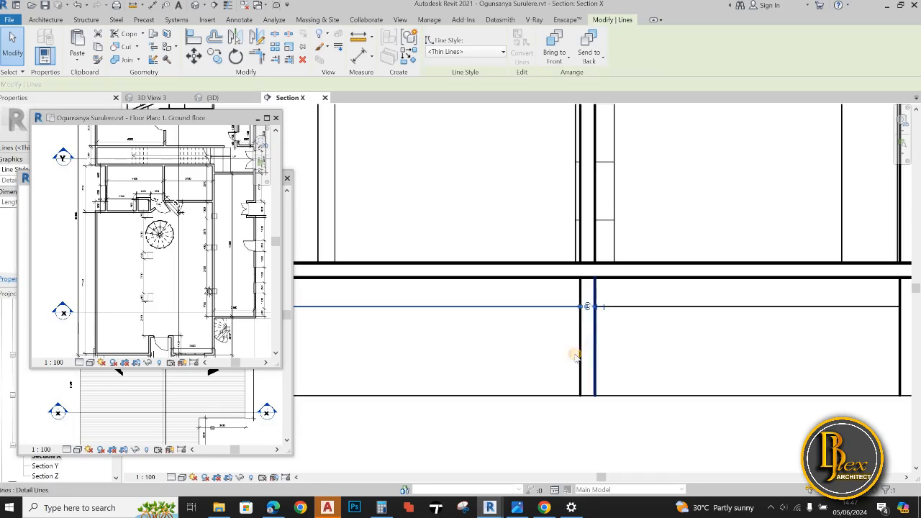
# Delete the vertical detail lines of the interior and right-hand foundation walls below the ground slab
pyautogui.click(595, 354)
pyautogui.press('Delete')
pyautogui.click(580, 355)
pyautogui.press('Delete')
pyautogui.scroll(-2, 640, 355)
pyautogui.moveTo(795, 356); pyautogui.dragTo(735, 358, button='middle')
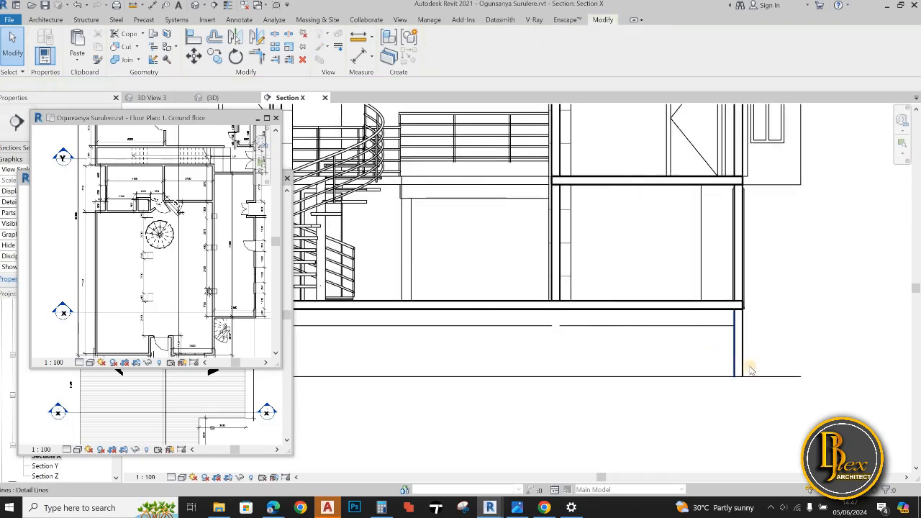
pyautogui.click(750, 370)
pyautogui.press('Delete')
pyautogui.click(742, 360)
pyautogui.press('Delete')
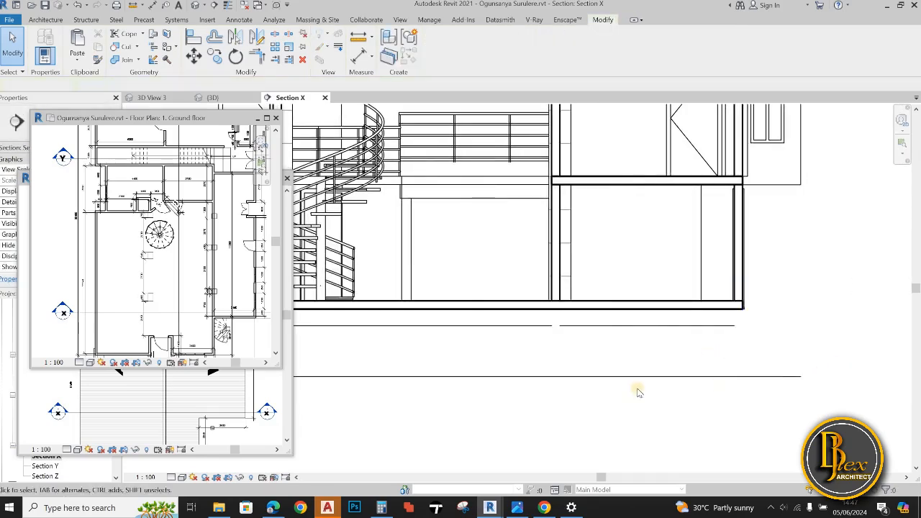
# Start a filled region of type Diagonal Crosshatch and move the floating plan views clear of the properties
pyautogui.scroll(-2, 637, 393)
pyautogui.scroll(4, 529, 388)
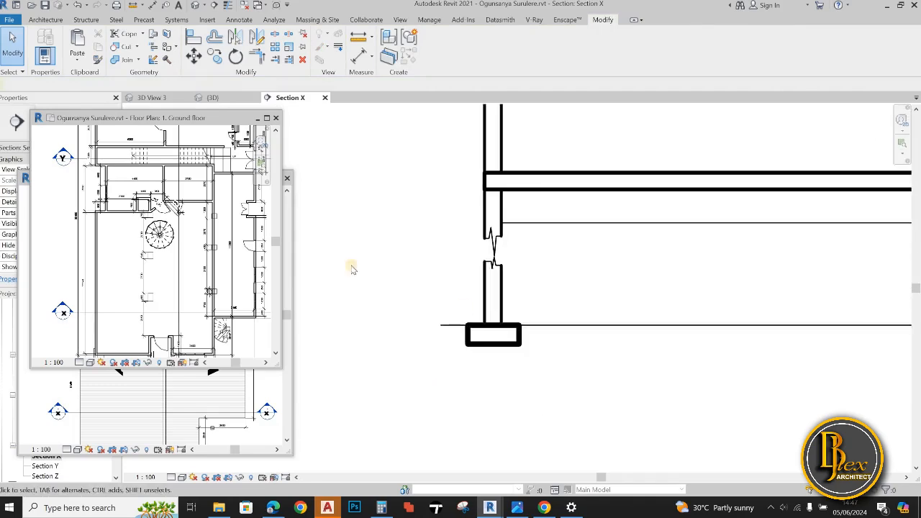
pyautogui.click(239, 20)
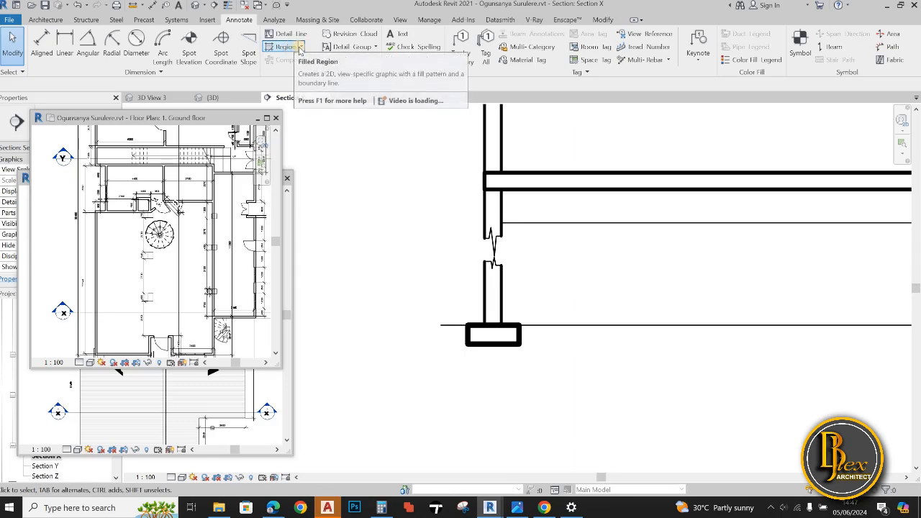
pyautogui.click(282, 47)
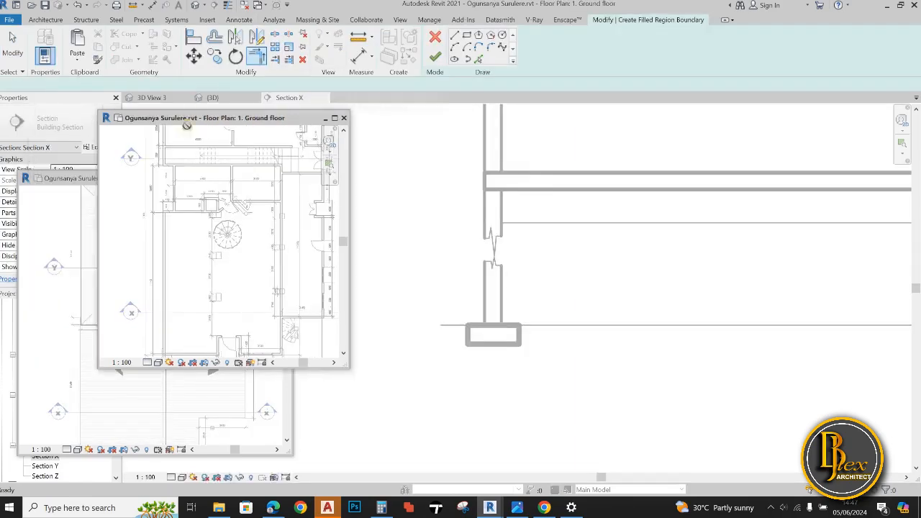
pyautogui.moveTo(98, 183); pyautogui.dragTo(181, 231)
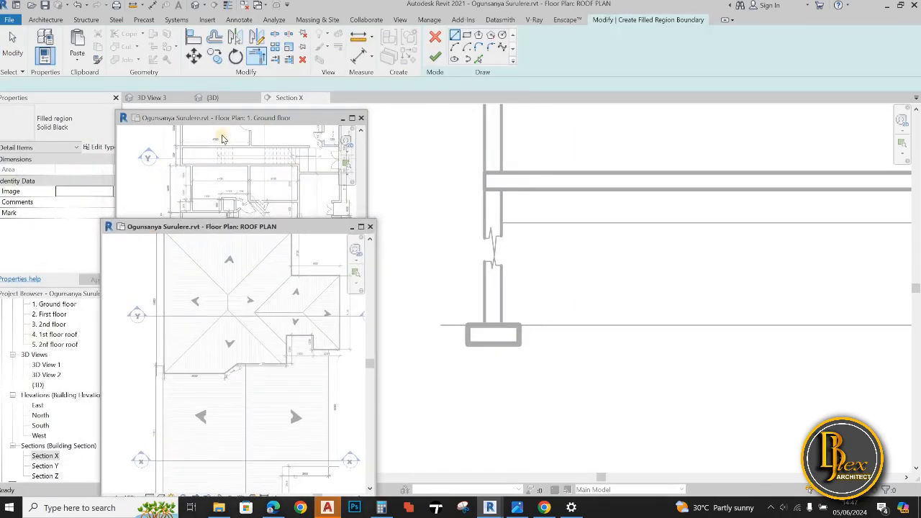
pyautogui.click(79, 130)
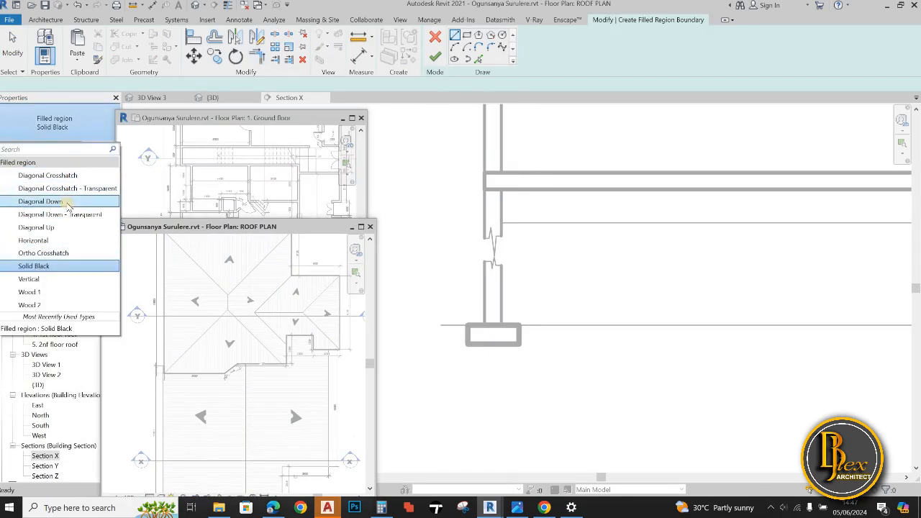
pyautogui.click(47, 176)
# Duplicate the Diagonal Crosshatch filled region type under the name concrete
pyautogui.click(99, 146)
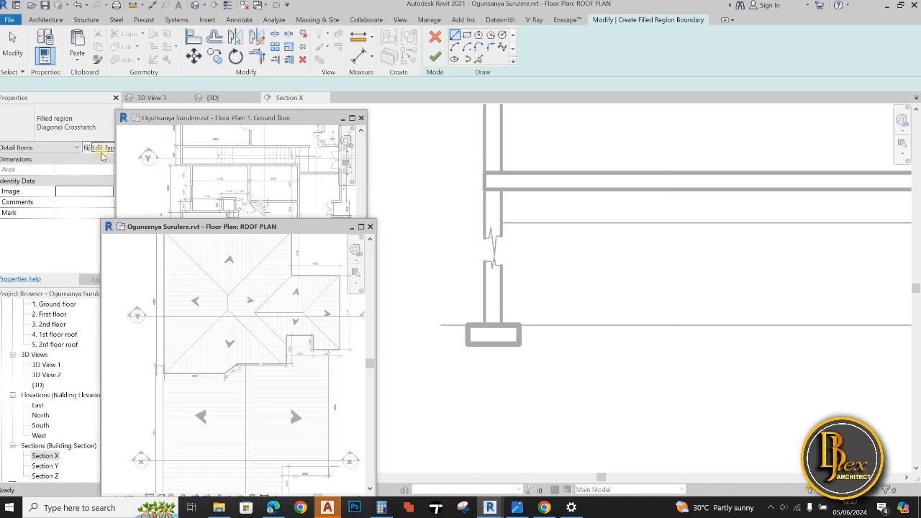
pyautogui.click(632, 173)
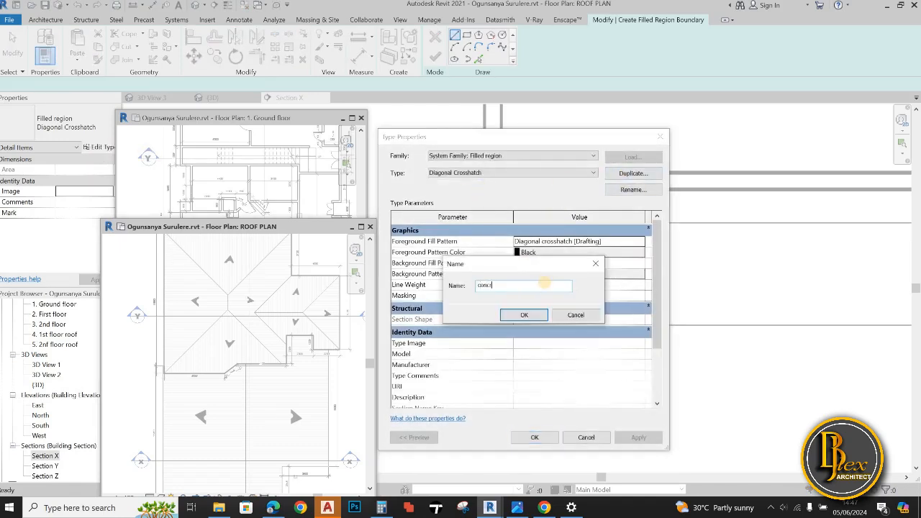
pyautogui.press('Return')
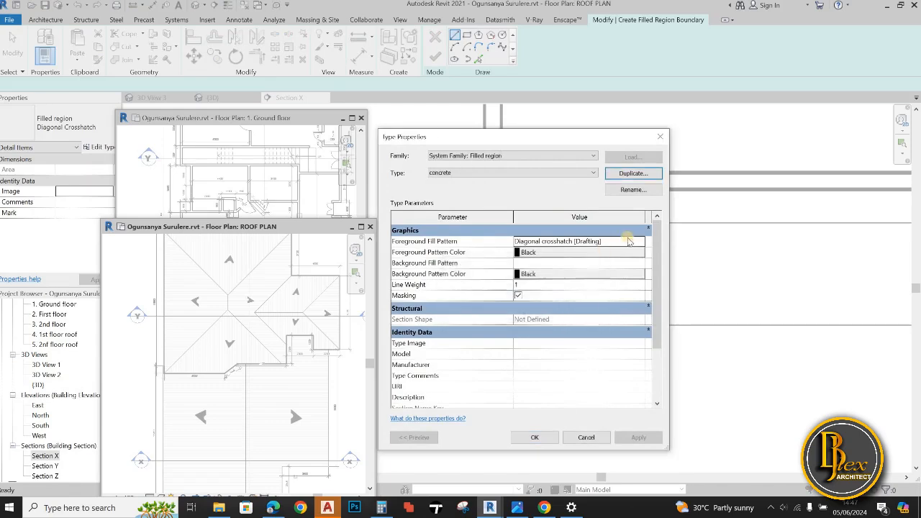
# Set the foreground fill pattern of the concrete type to the Concrete drafting pattern and apply the type settings
pyautogui.click(639, 241)
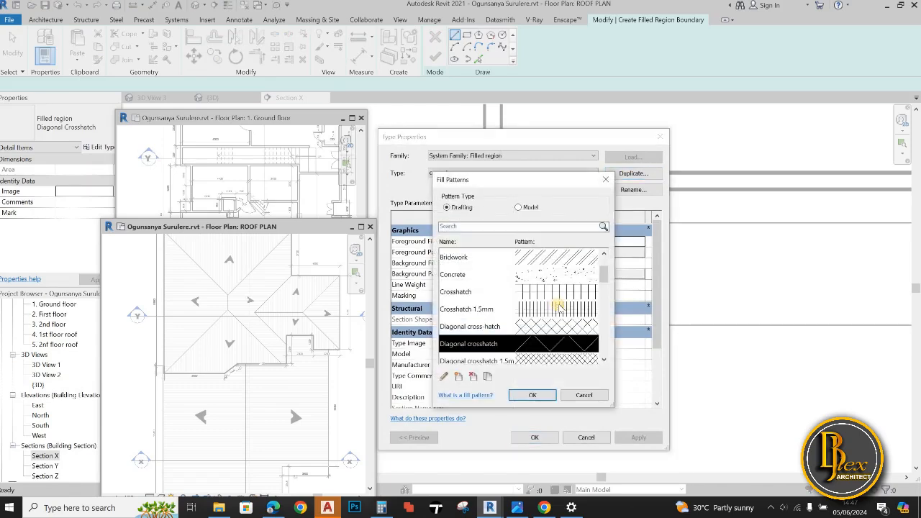
pyautogui.click(579, 275)
pyautogui.scroll(-3, 580, 328)
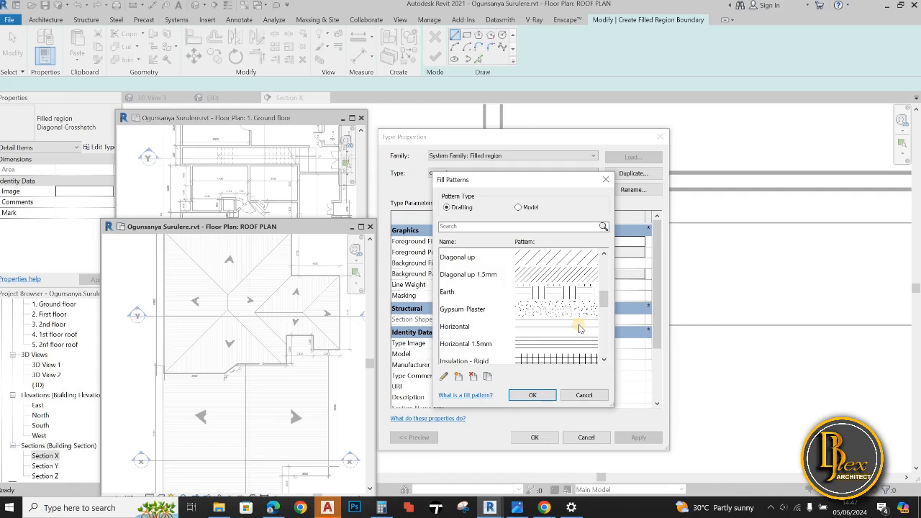
pyautogui.scroll(-5, 580, 328)
pyautogui.scroll(10, 559, 360)
pyautogui.click(541, 394)
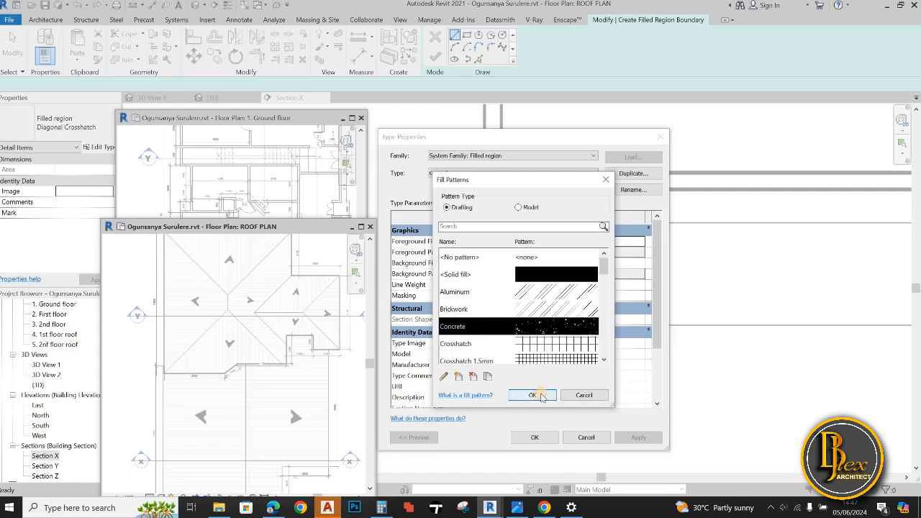
pyautogui.click(546, 439)
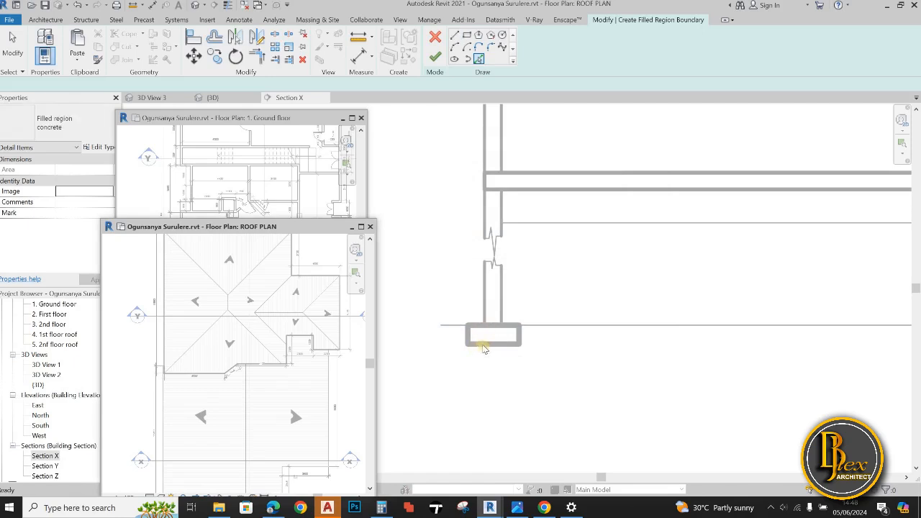
# Trace the left-hand footing's edges as a filled region boundary and trim the corners into a closed rectangle
pyautogui.click(484, 348)
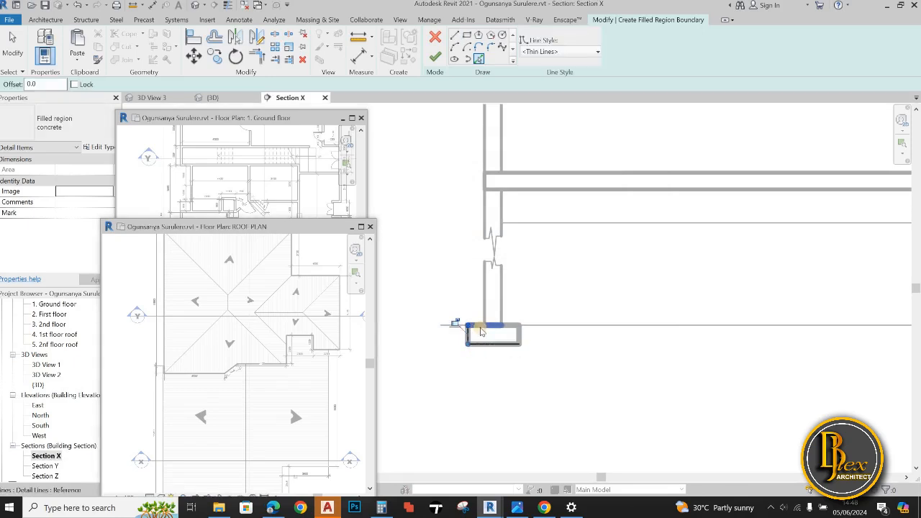
pyautogui.scroll(3, 480, 332)
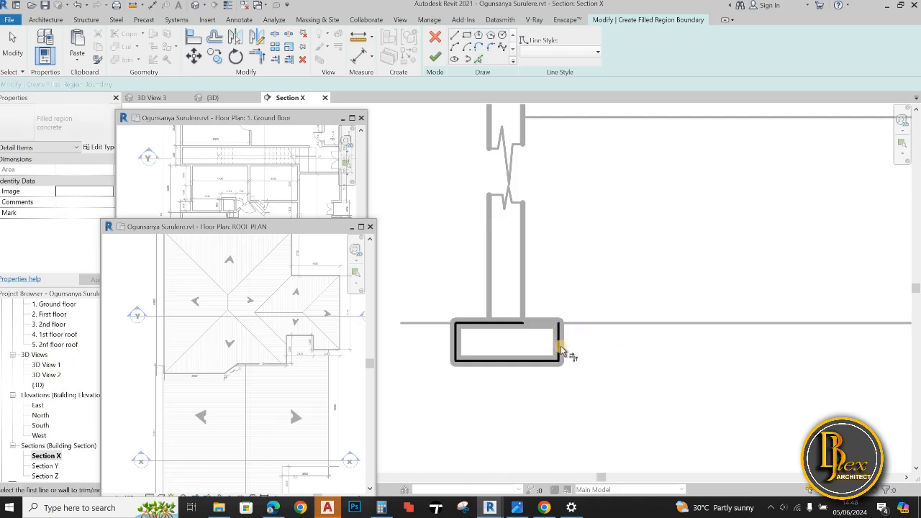
pyautogui.click(559, 350)
pyautogui.scroll(-4, 581, 370)
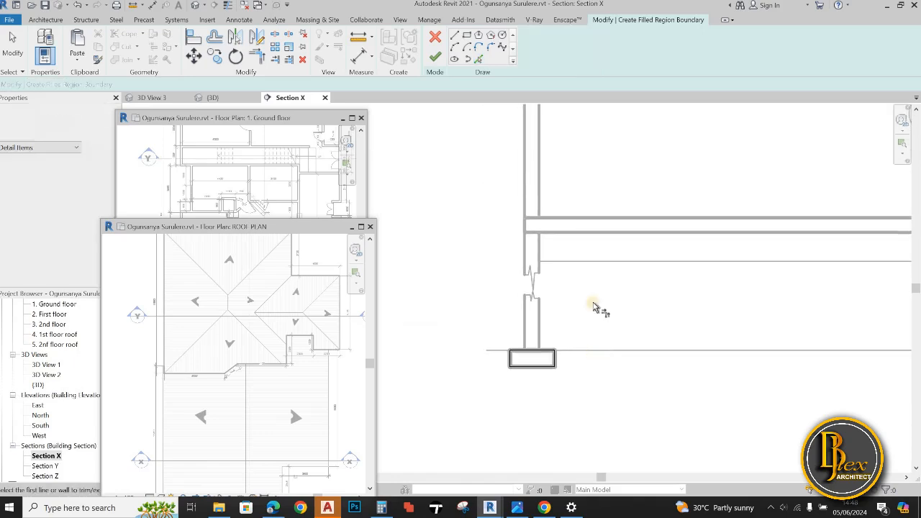
# Trace the ground slab's upper, lower and two end edges as another boundary of the concrete filled region
pyautogui.click(479, 59)
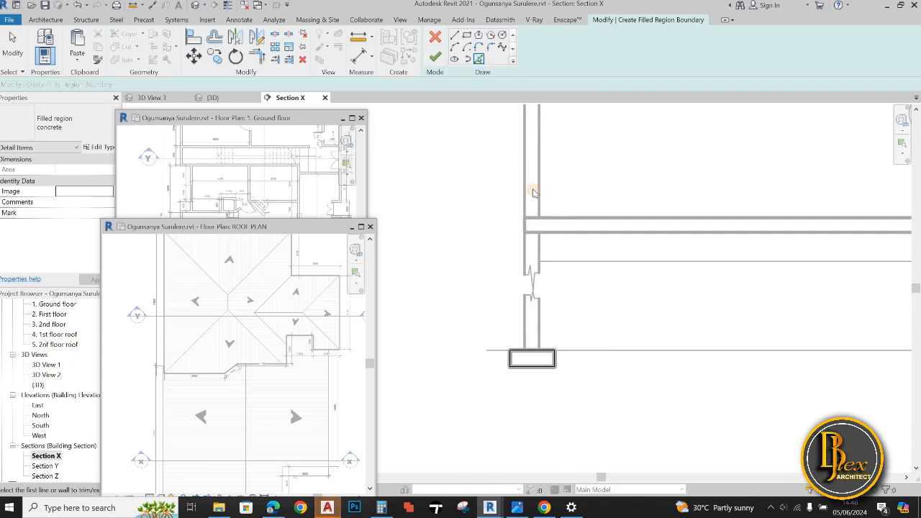
pyautogui.scroll(3, 602, 224)
pyautogui.click(589, 207)
pyautogui.click(580, 234)
pyautogui.click(452, 222)
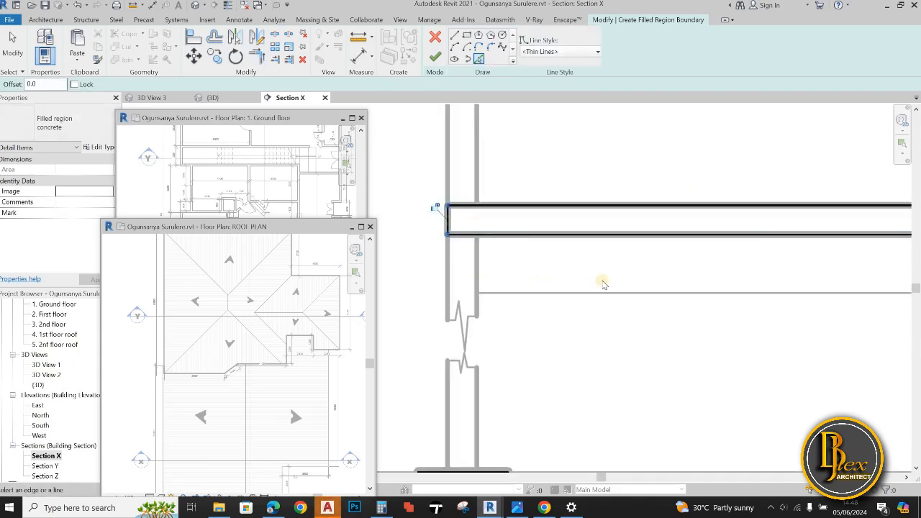
pyautogui.scroll(-5, 640, 294)
pyautogui.scroll(4, 766, 299)
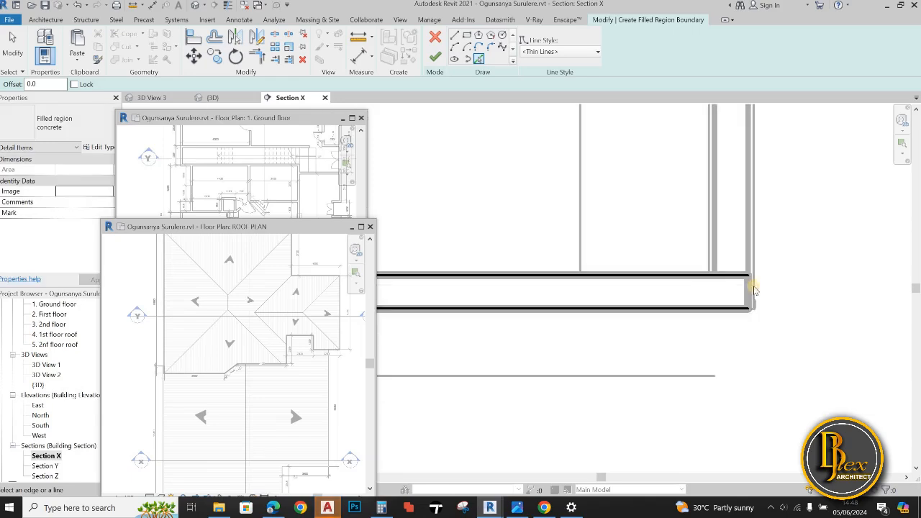
pyautogui.click(748, 292)
pyautogui.scroll(-5, 737, 339)
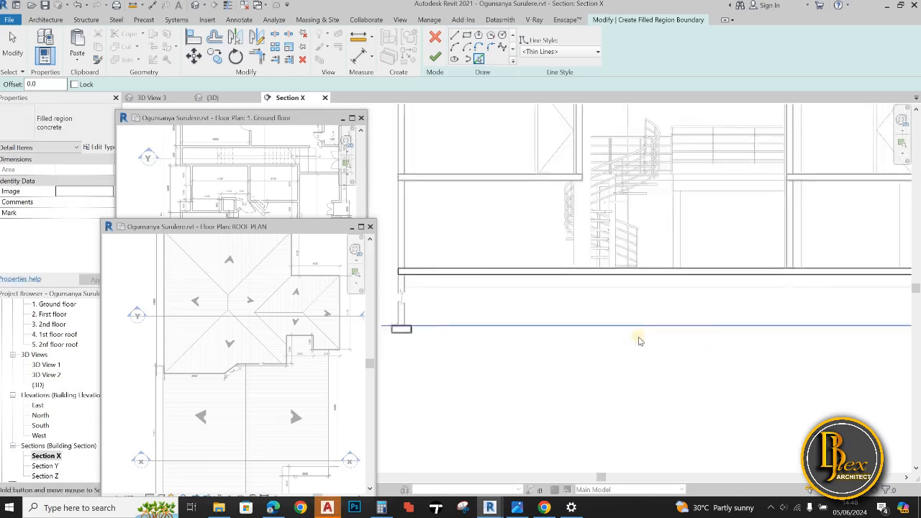
# Trace the left-hand first-floor slab's edges as a concrete filled region boundary and trim its corners into a closed rectangle
pyautogui.scroll(-1, 593, 347)
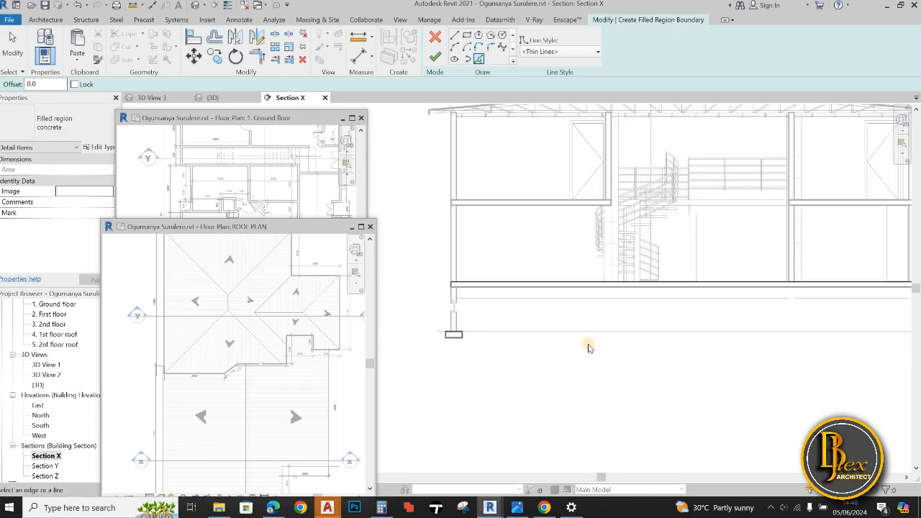
pyautogui.scroll(5, 457, 215)
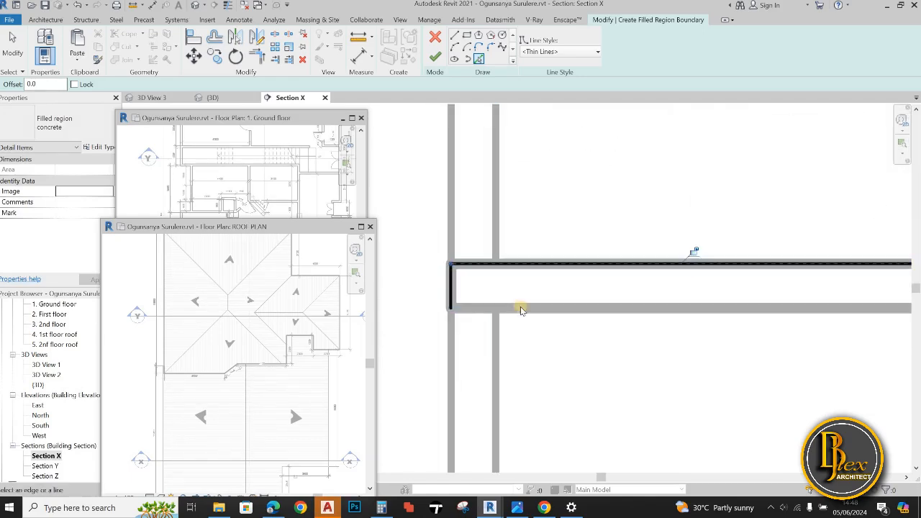
pyautogui.scroll(-5, 678, 333)
pyautogui.scroll(4, 642, 305)
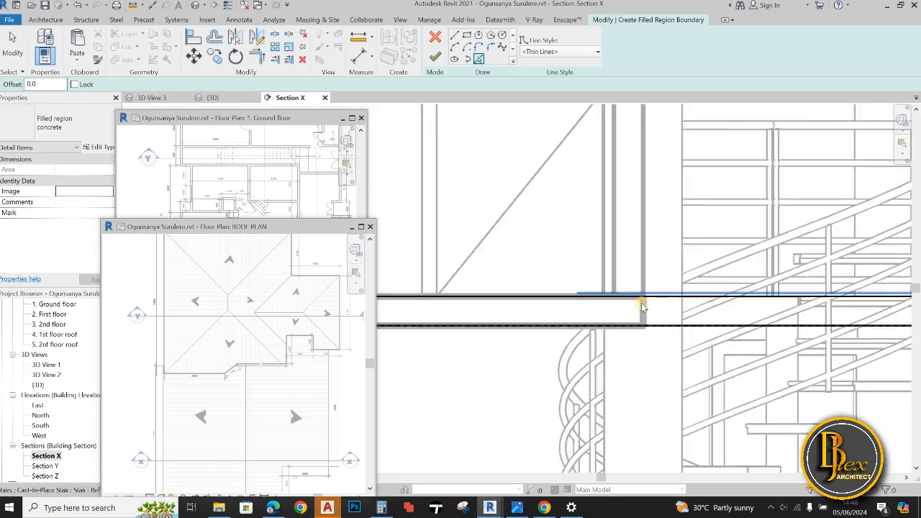
pyautogui.scroll(-2, 531, 323)
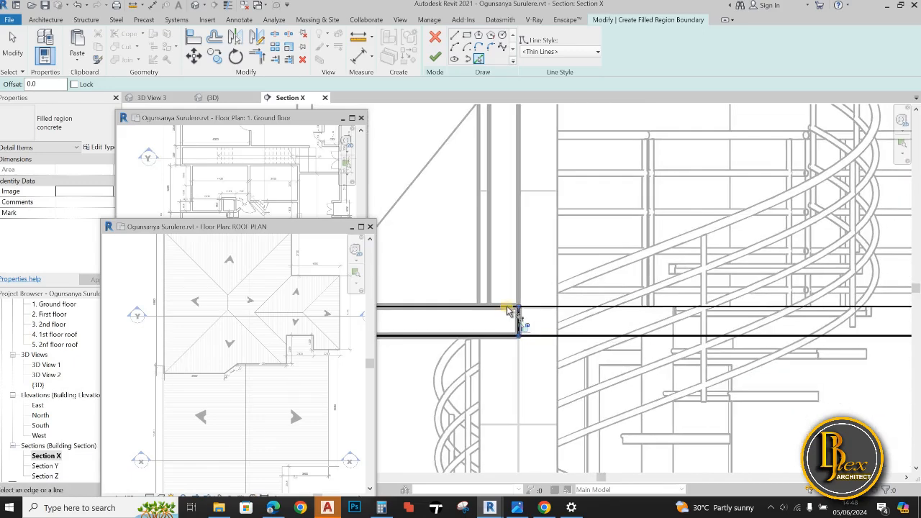
pyautogui.press('Escape')
pyautogui.press('t')
pyautogui.press('r')
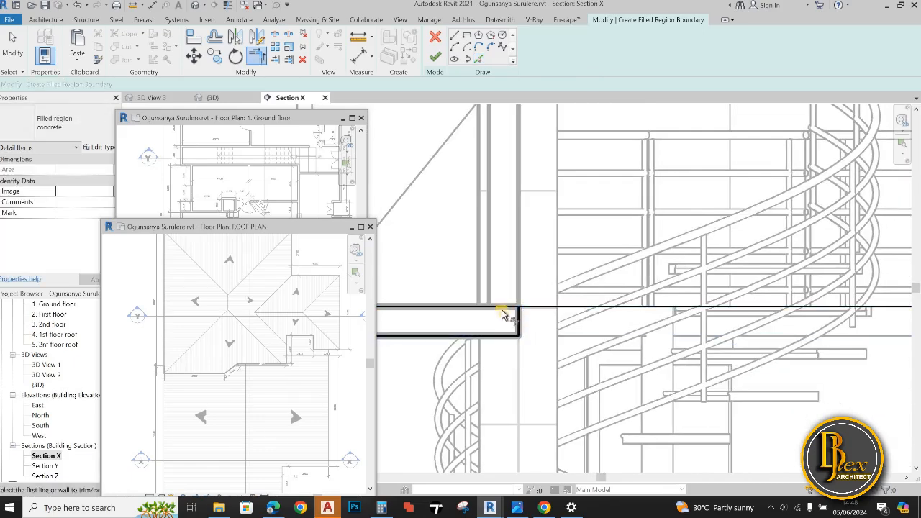
pyautogui.scroll(-3, 569, 349)
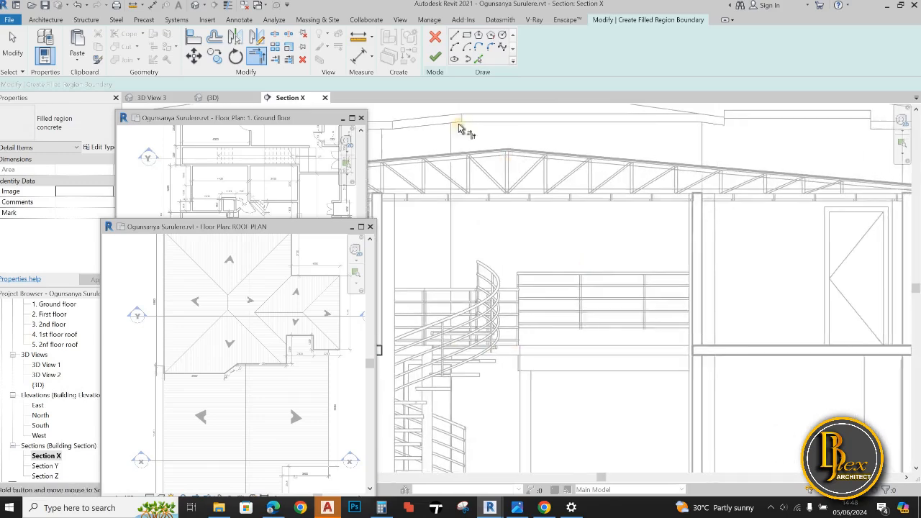
# Trace the right-hand first-floor slab's upper, lower and two end edges as another boundary of the concrete filled region
pyautogui.scroll(2, 732, 344)
pyautogui.click(731, 344)
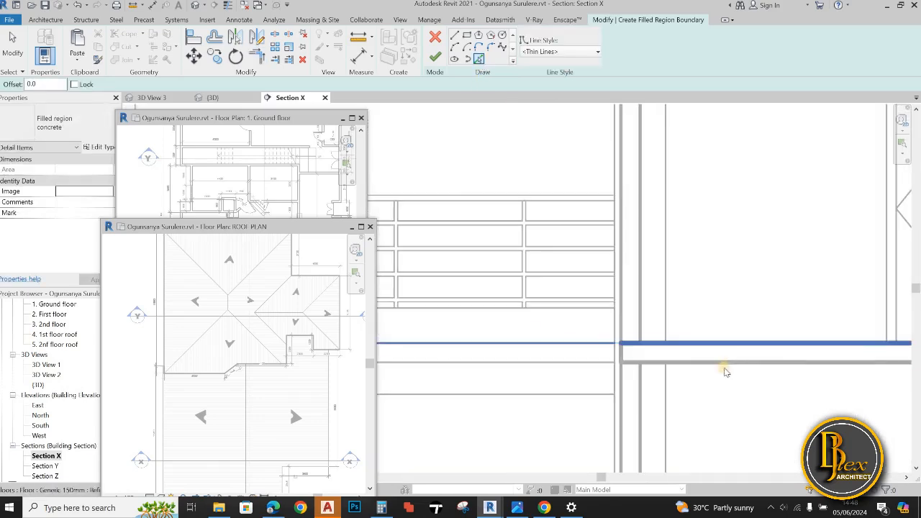
pyautogui.click(724, 362)
pyautogui.click(621, 353)
pyautogui.scroll(-3, 633, 357)
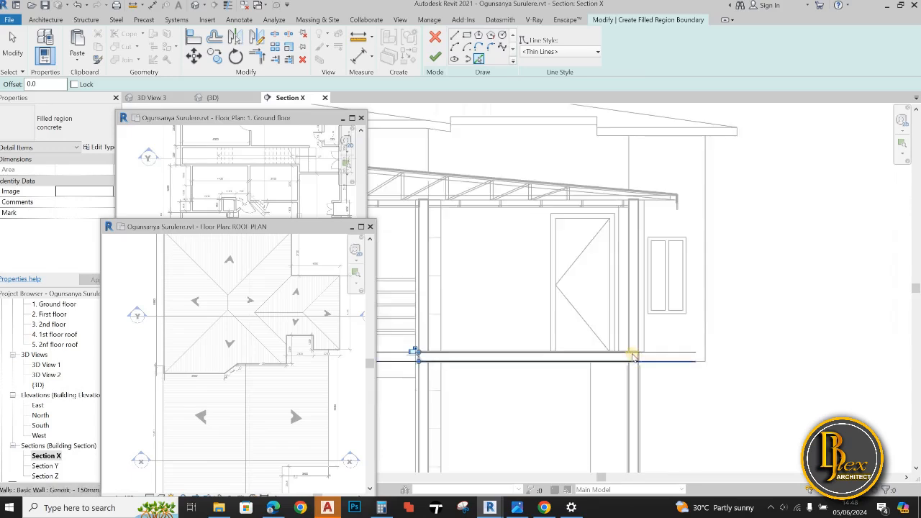
pyautogui.scroll(4, 633, 359)
pyautogui.click(642, 351)
pyautogui.moveTo(622, 381); pyautogui.dragTo(677, 368, button='middle')
pyautogui.scroll(-3, 673, 368)
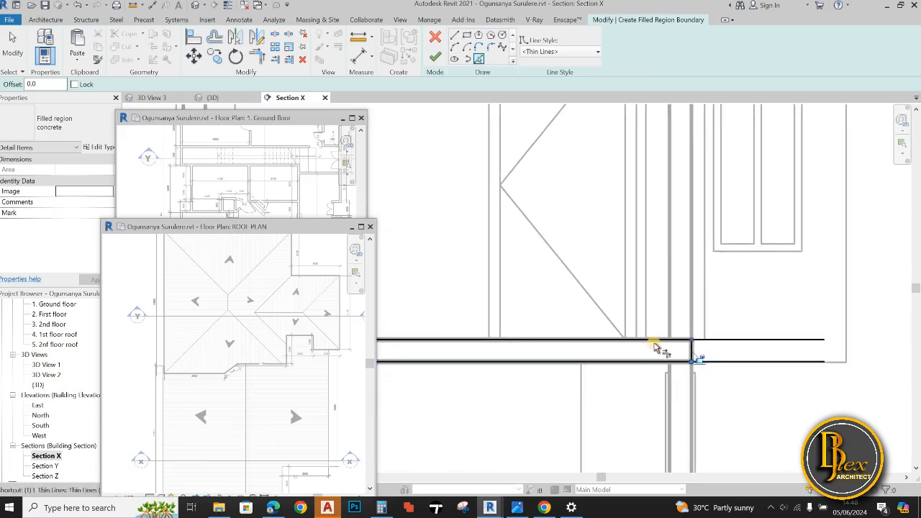
# Trim the right-hand first-floor slab's upper and lower boundary lines to its outer end line
pyautogui.press('t')
pyautogui.press('r')
pyautogui.click(658, 339)
pyautogui.scroll(1, 661, 341)
pyautogui.click(696, 352)
pyautogui.click(652, 366)
pyautogui.click(694, 353)
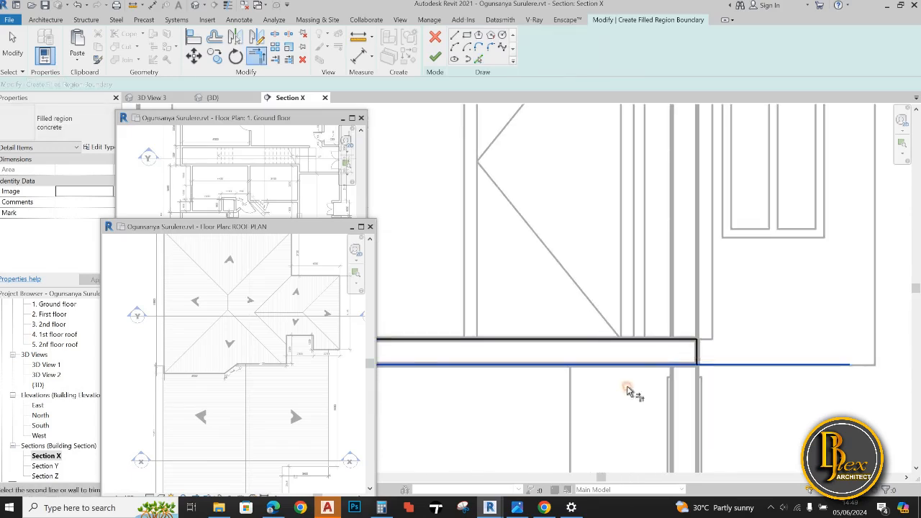
# Trim the same slab boundary's corners at the end beside the staircase and try to finish the region
pyautogui.scroll(-1, 628, 387)
pyautogui.moveTo(418, 371); pyautogui.dragTo(694, 360, button='middle')
pyautogui.moveTo(540, 327); pyautogui.dragTo(656, 325, button='middle')
pyautogui.click(589, 333)
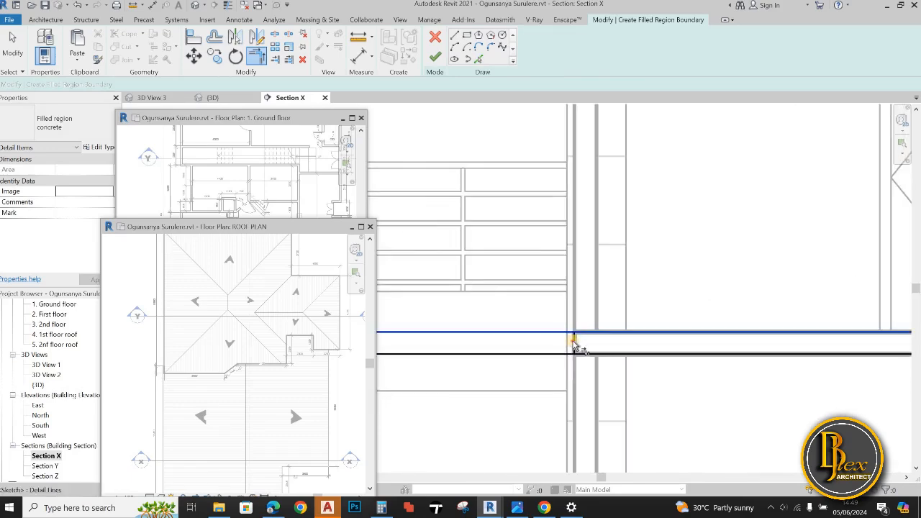
pyautogui.click(575, 343)
pyautogui.click(574, 344)
pyautogui.click(590, 354)
pyautogui.scroll(-5, 617, 382)
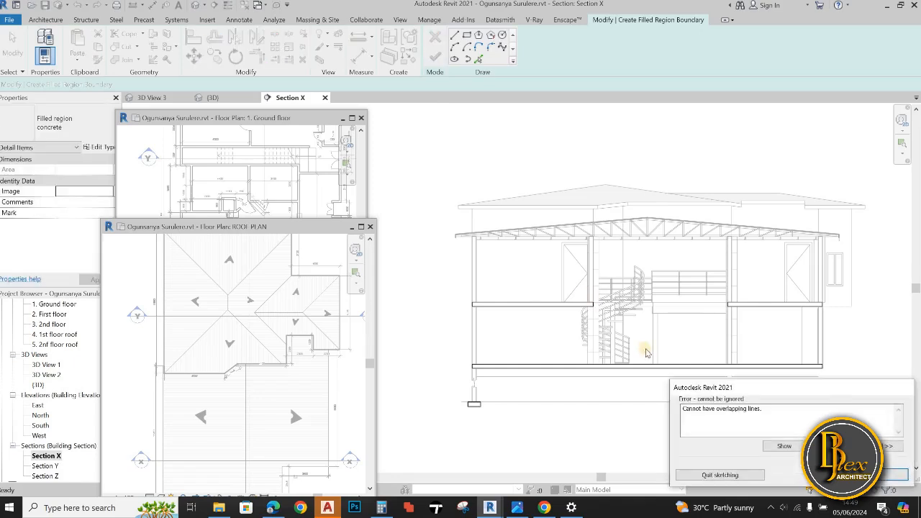
# Show the overlapping boundary lines and examine the left-hand footing's outline for duplicates
pyautogui.click(784, 446)
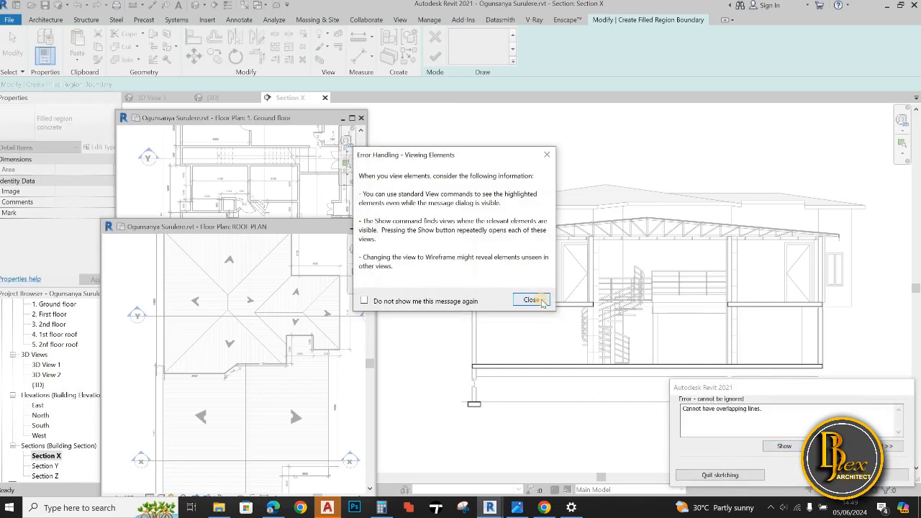
pyautogui.click(540, 301)
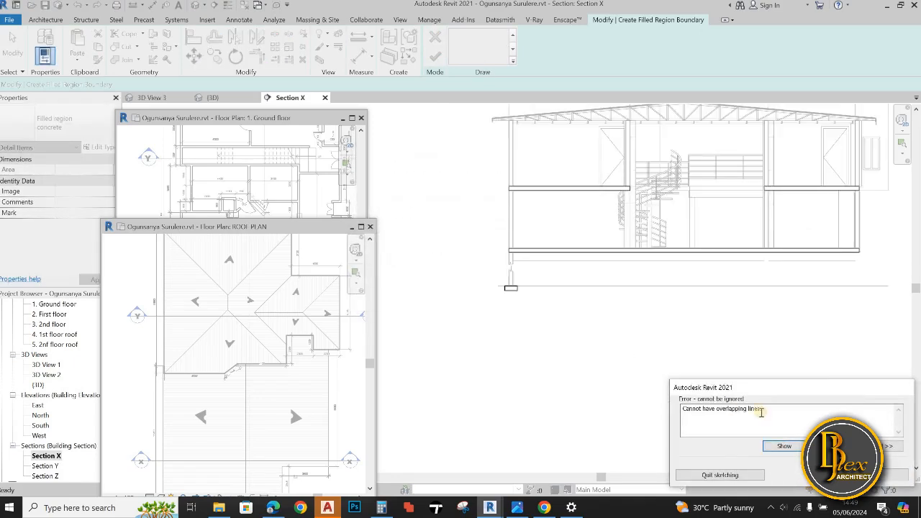
pyautogui.click(530, 293)
pyautogui.scroll(10, 530, 292)
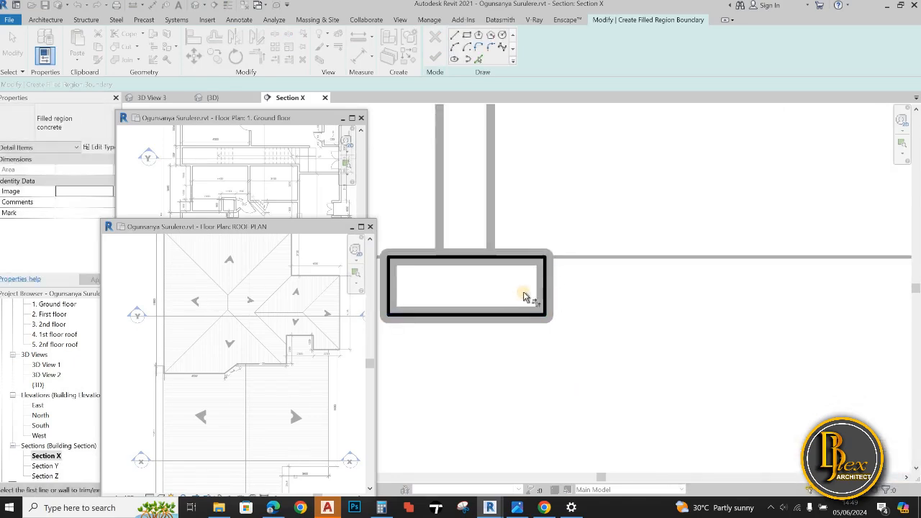
pyautogui.scroll(-2, 530, 298)
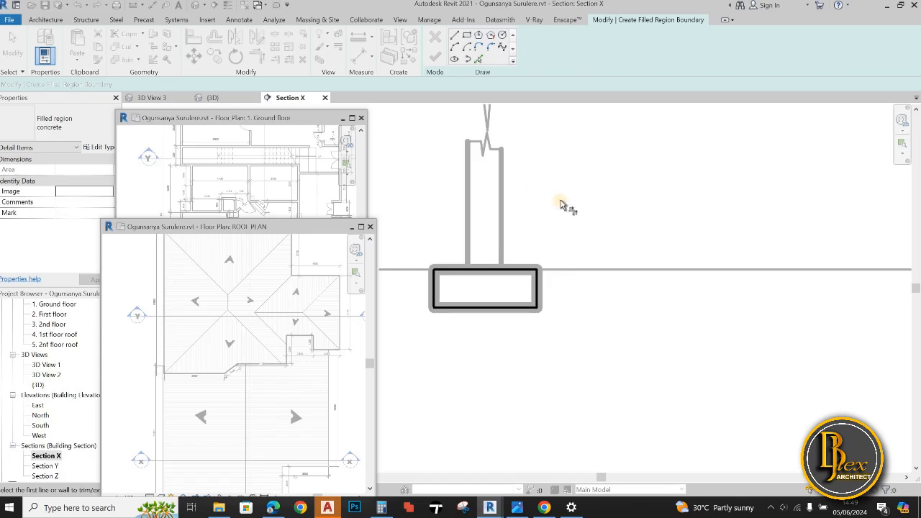
pyautogui.scroll(-2, 562, 205)
pyautogui.scroll(-2, 551, 272)
pyautogui.scroll(-2, 584, 275)
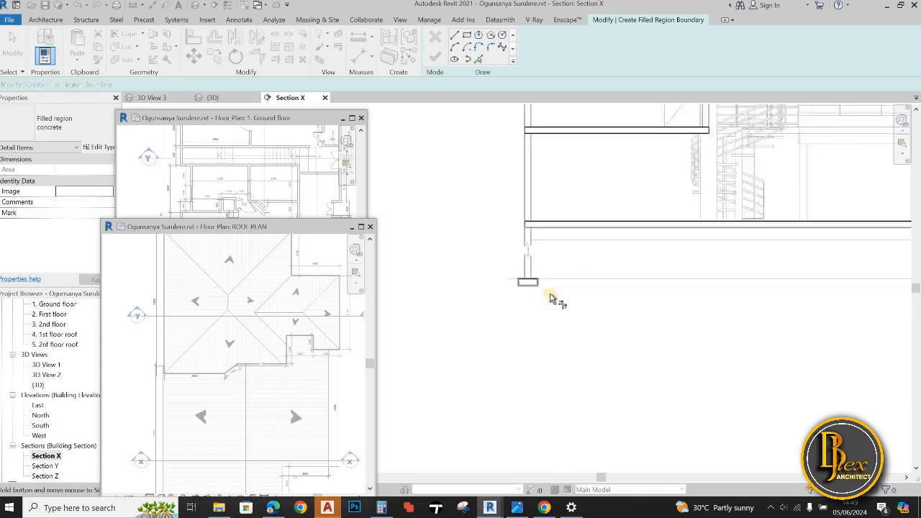
pyautogui.click(479, 47)
pyautogui.click(437, 58)
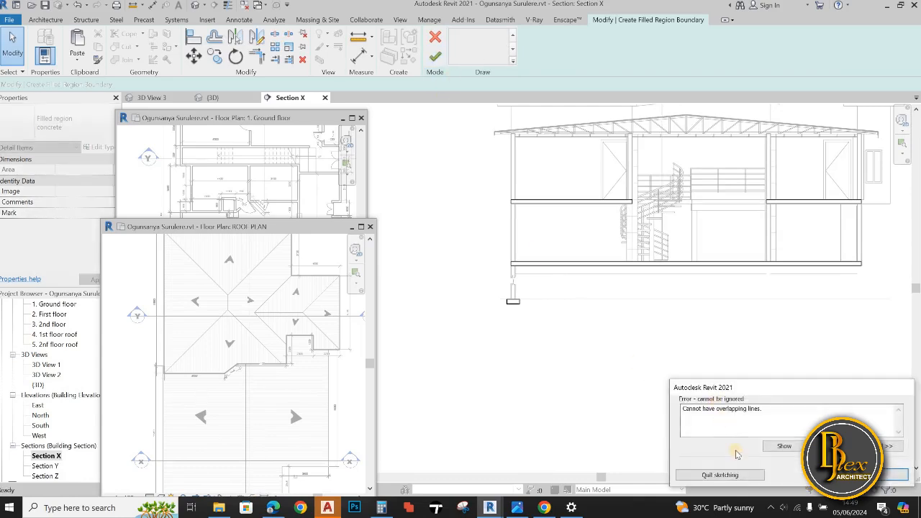
pyautogui.click(785, 447)
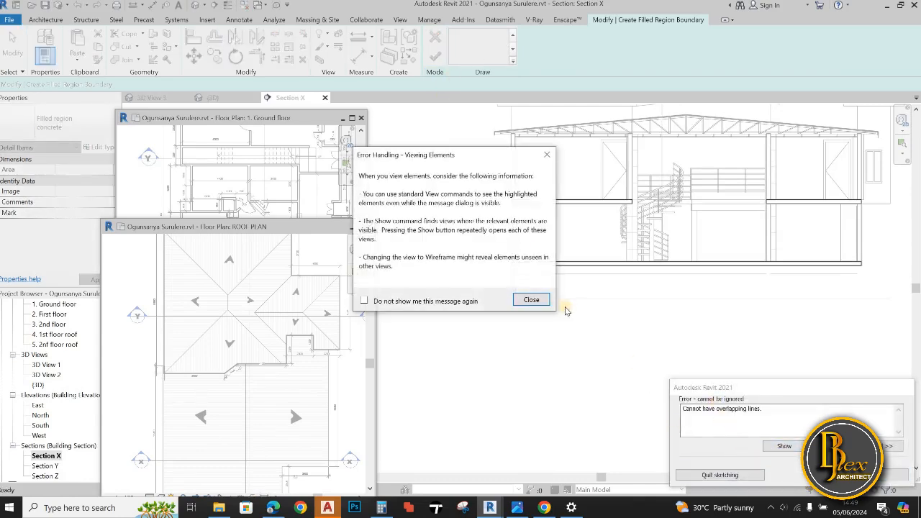
pyautogui.click(517, 303)
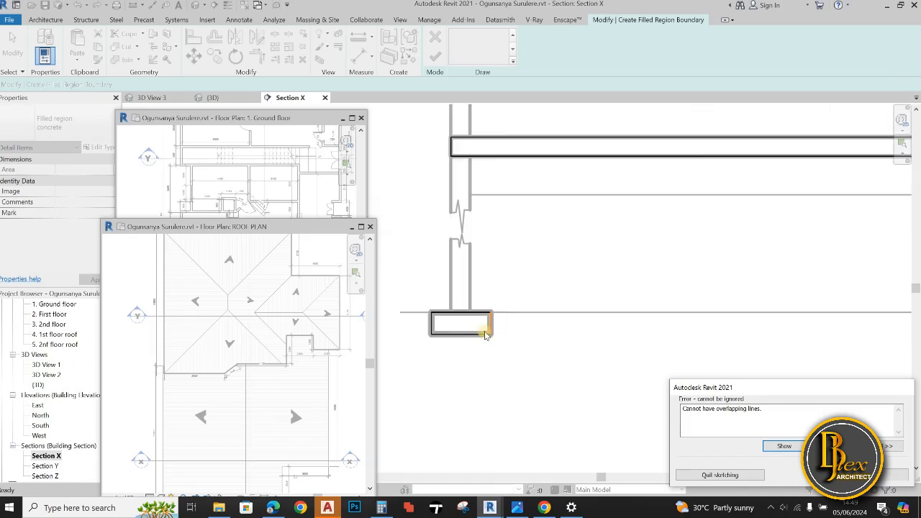
# Delete the duplicate boundary line at the footing's right end and finish the concrete filled region
pyautogui.click(867, 475)
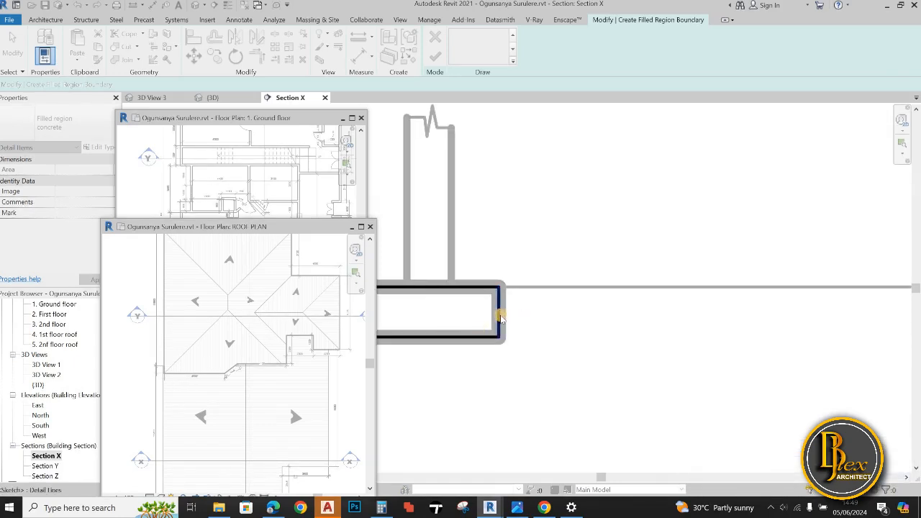
pyautogui.click(502, 318)
pyautogui.press('Delete')
pyautogui.scroll(-3, 568, 254)
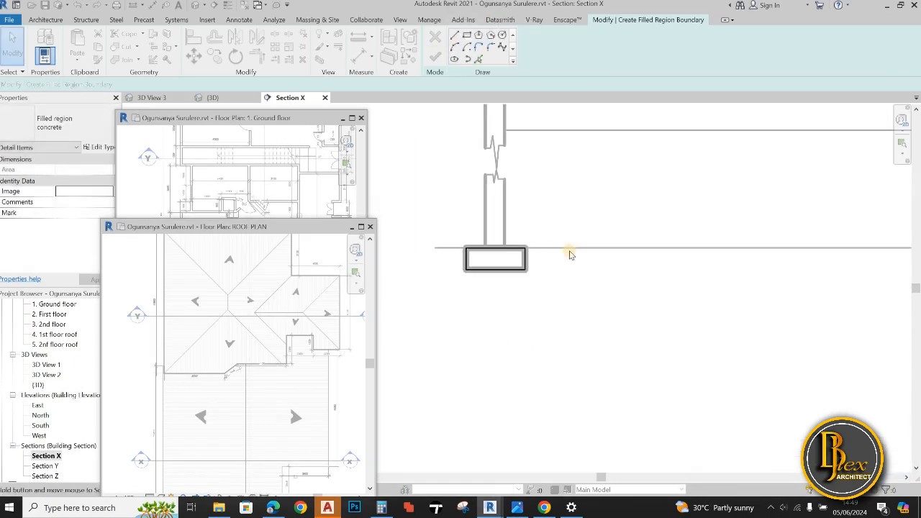
pyautogui.scroll(-4, 586, 297)
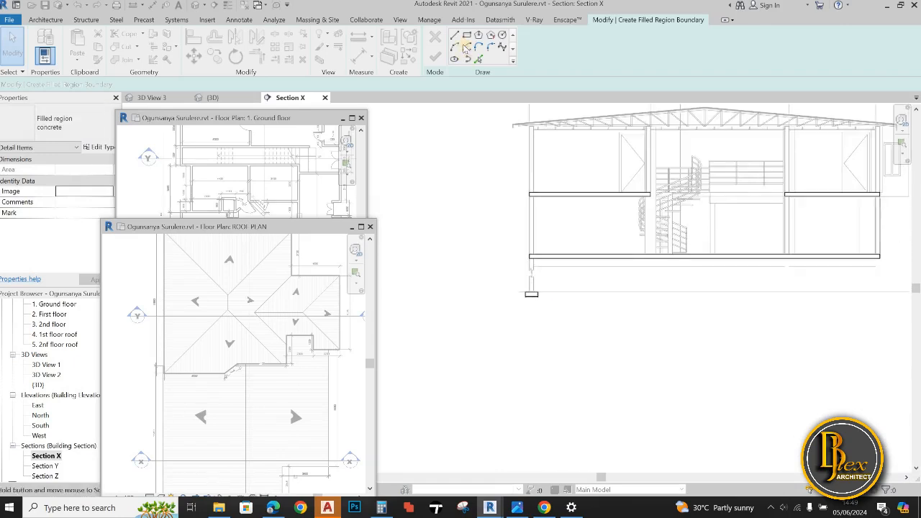
pyautogui.press('l')
pyautogui.press('i')
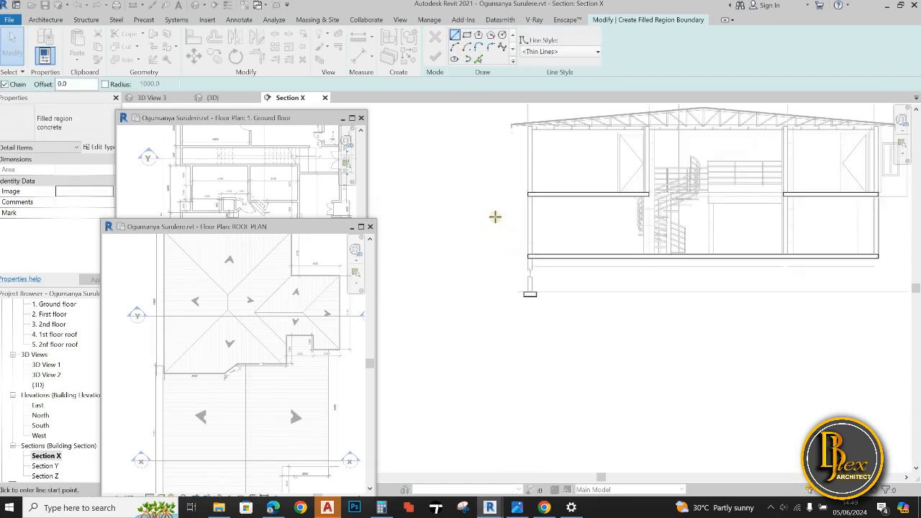
pyautogui.scroll(-1, 500, 280)
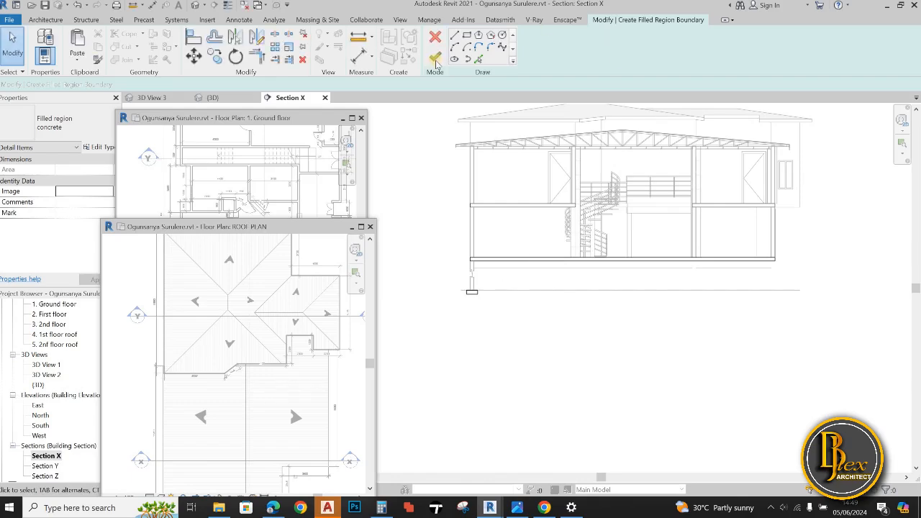
pyautogui.click(436, 59)
pyautogui.scroll(5, 524, 293)
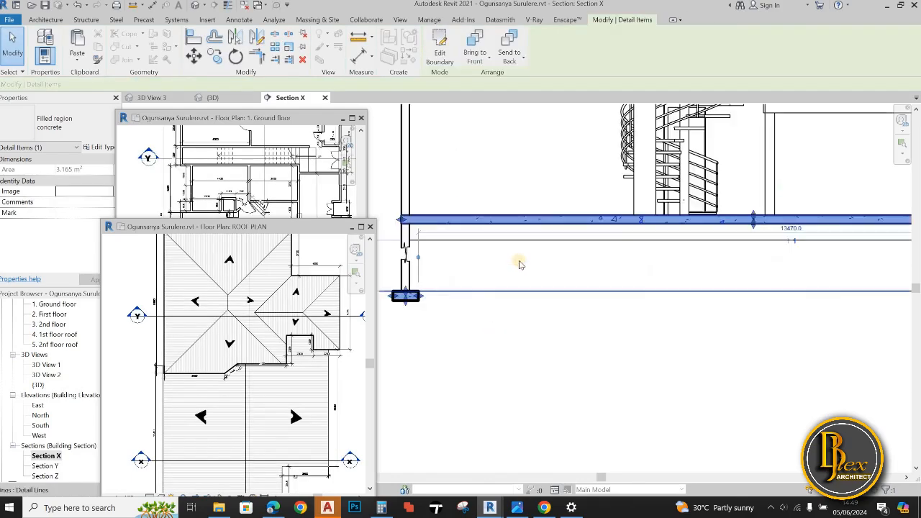
pyautogui.press('Escape')
pyautogui.scroll(-5, 565, 283)
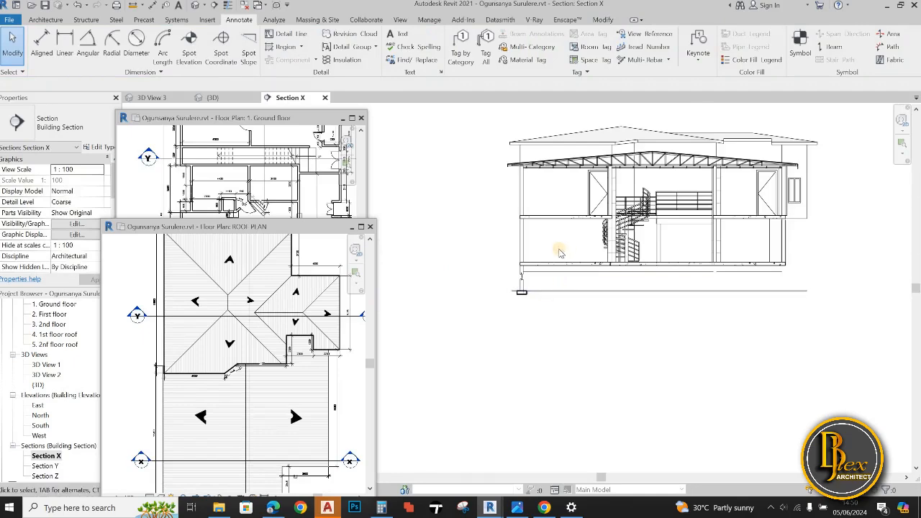
# Set the concrete filled region type's foreground fill pattern to the Gypsum Plaster drafting pattern and finish editing the region
pyautogui.scroll(3, 560, 252)
pyautogui.scroll(1, 478, 323)
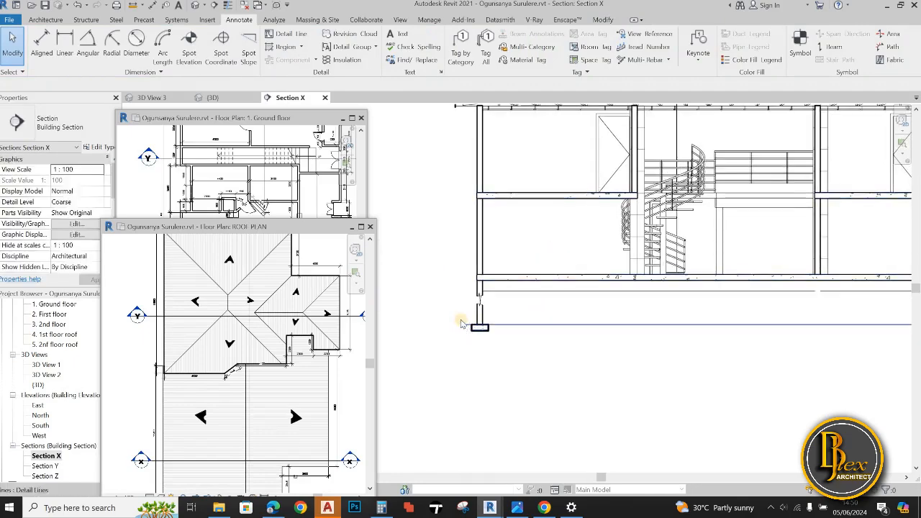
pyautogui.scroll(3, 475, 325)
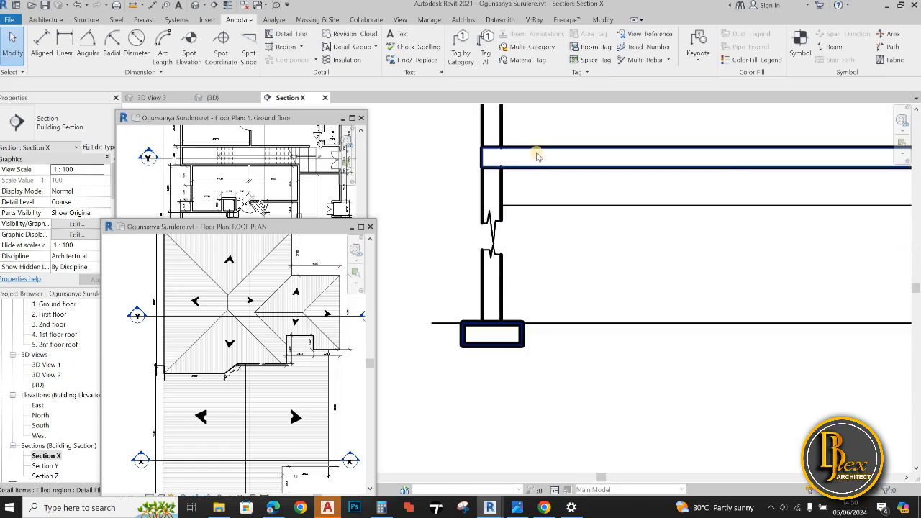
pyautogui.click(536, 166)
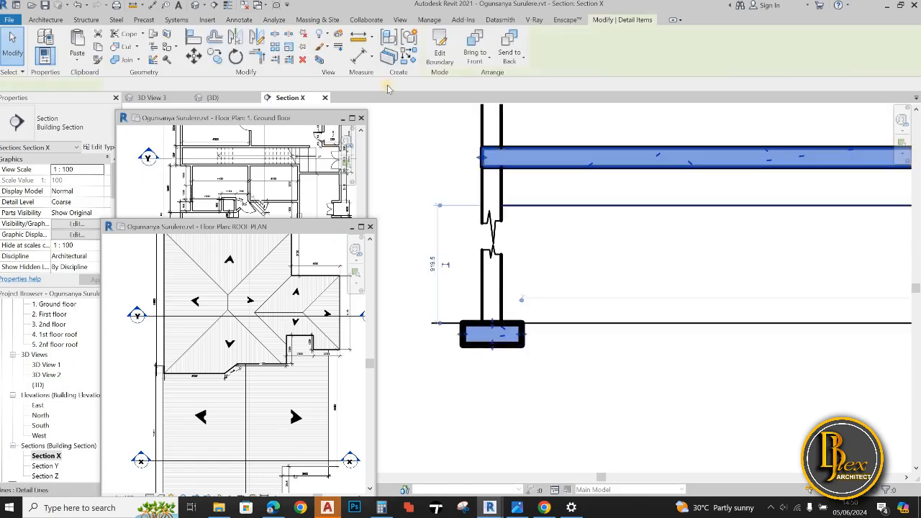
pyautogui.click(97, 149)
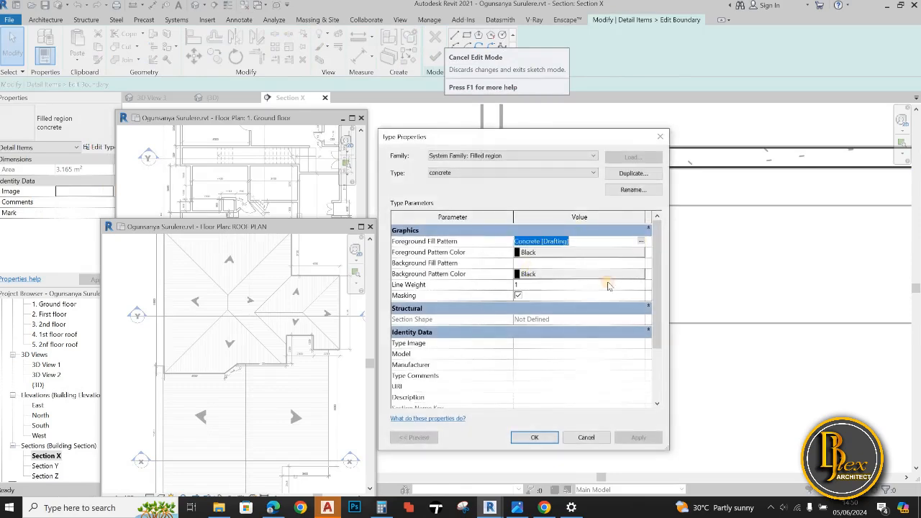
pyautogui.click(641, 241)
pyautogui.scroll(-3, 547, 316)
pyautogui.click(547, 310)
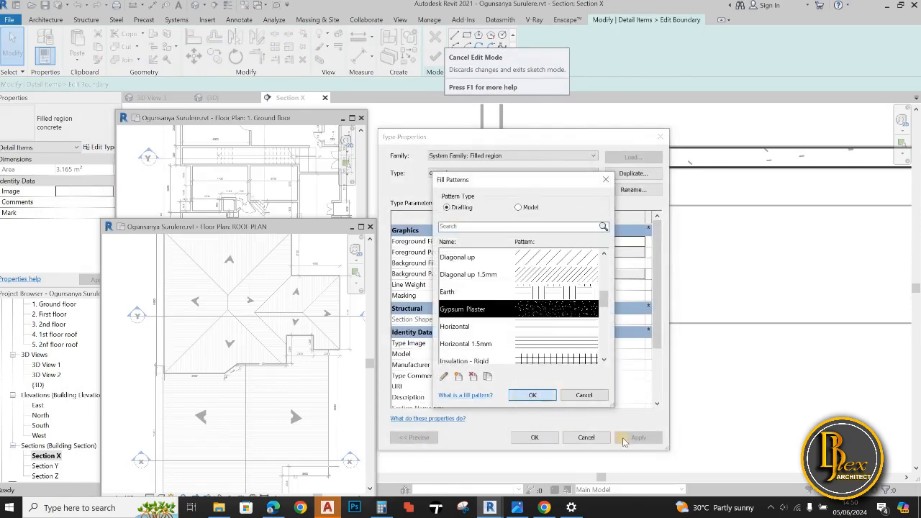
pyautogui.press('Return')
pyautogui.click(535, 437)
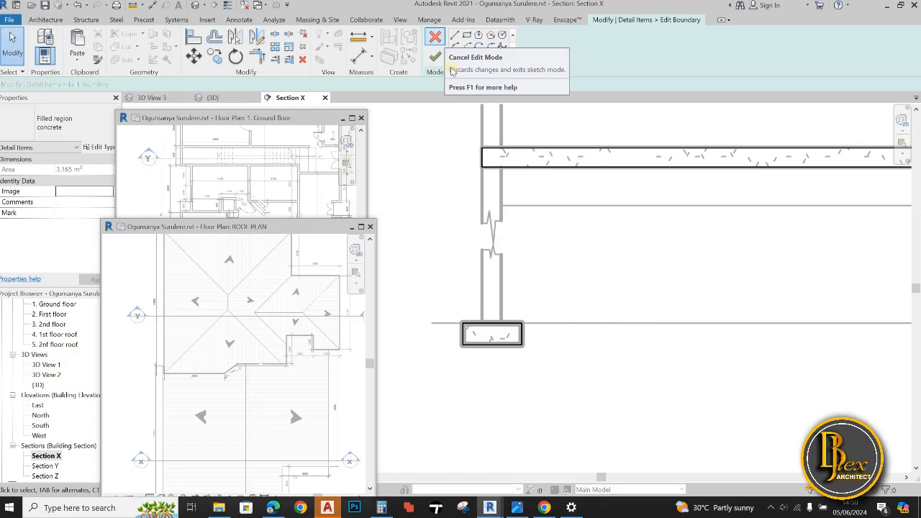
pyautogui.click(436, 57)
pyautogui.scroll(-3, 617, 264)
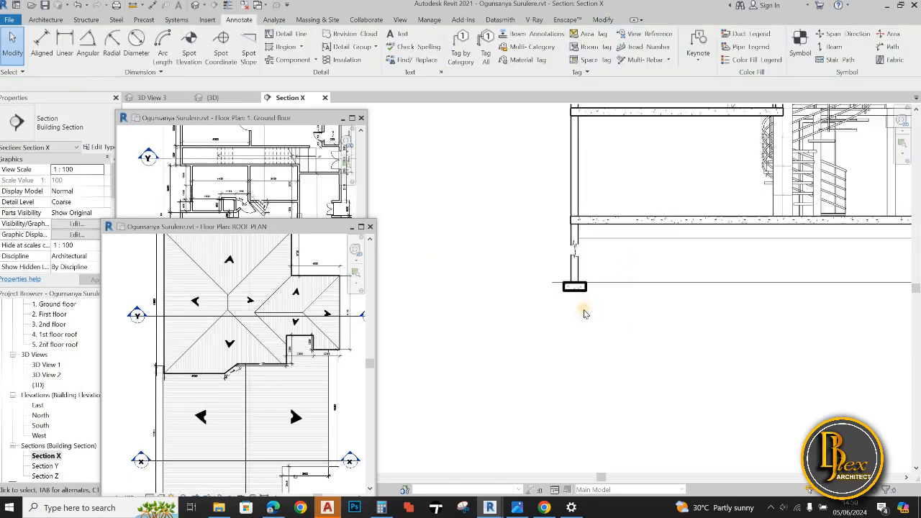
pyautogui.scroll(-2, 585, 313)
pyautogui.moveTo(585, 313); pyautogui.dragTo(554, 328, button='middle')
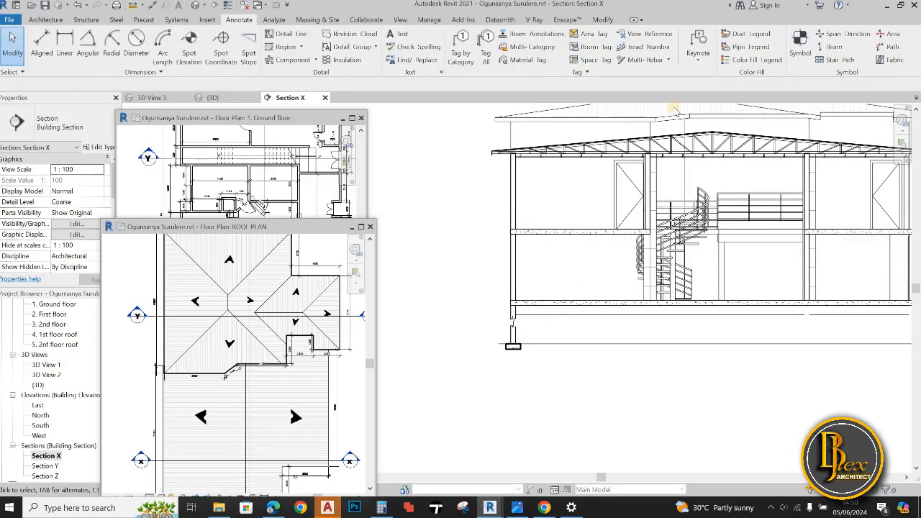
# Copy the left-hand foundation wall and footing lines, constrained horizontally with multiple copies enabled, to below the interior wall near the right-hand room
pyautogui.moveTo(501, 385); pyautogui.dragTo(470, 408, button='middle')
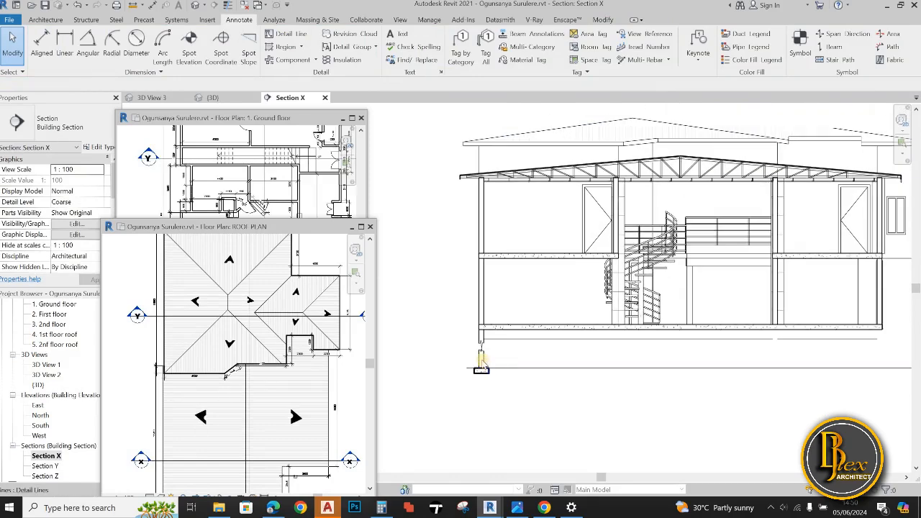
pyautogui.scroll(2, 462, 366)
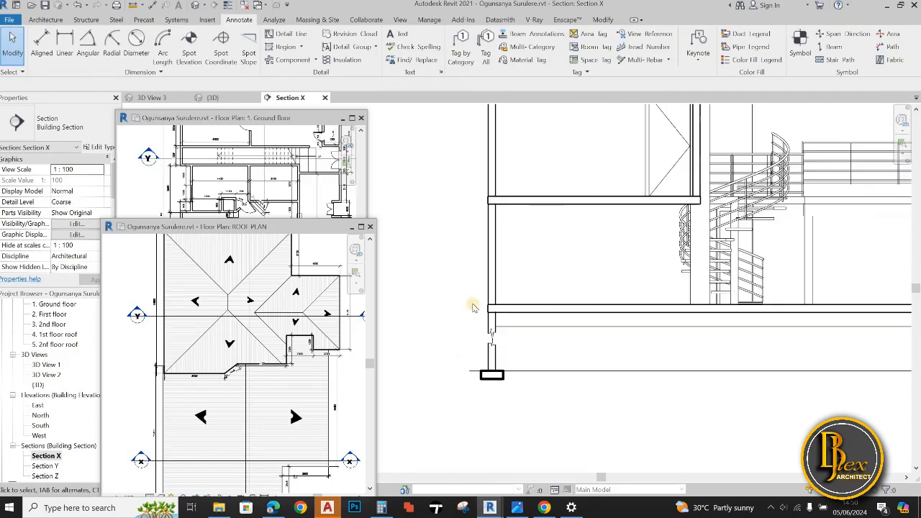
pyautogui.moveTo(540, 401); pyautogui.dragTo(541, 403)
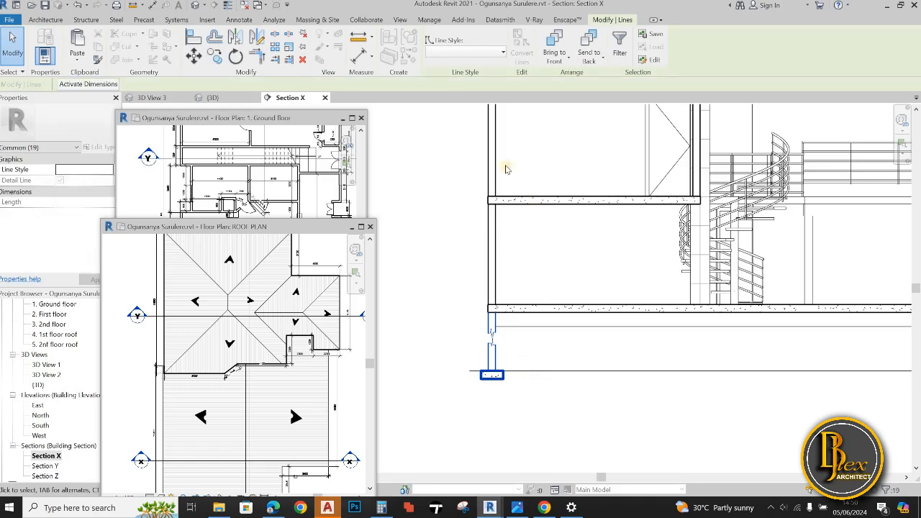
pyautogui.scroll(5, 494, 362)
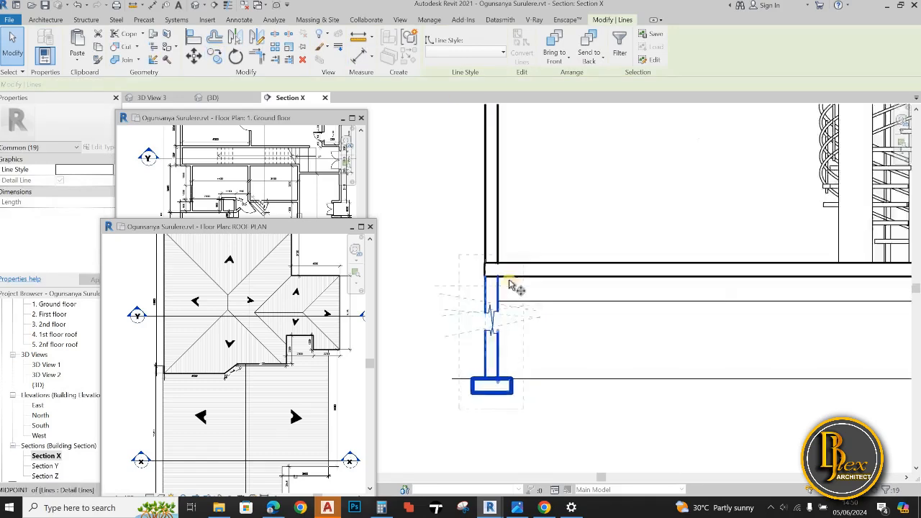
pyautogui.click(494, 239)
pyautogui.click(769, 254)
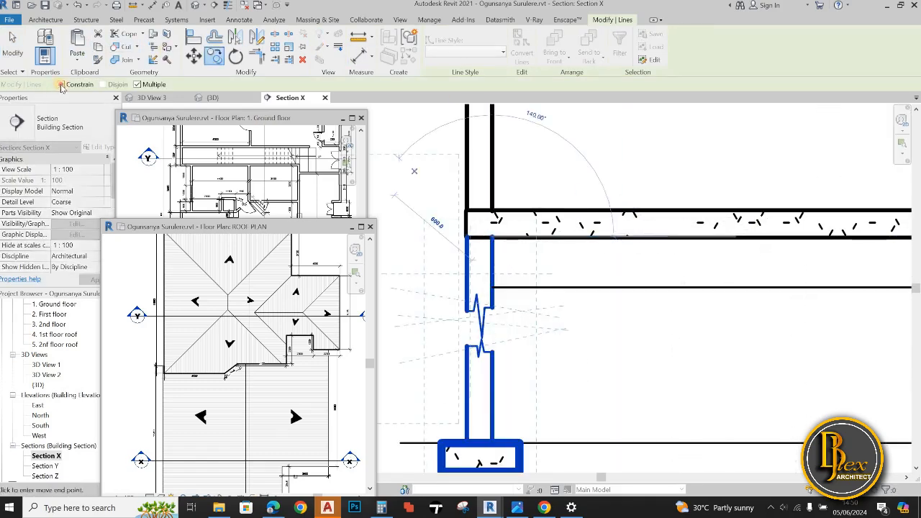
pyautogui.scroll(-6, 609, 255)
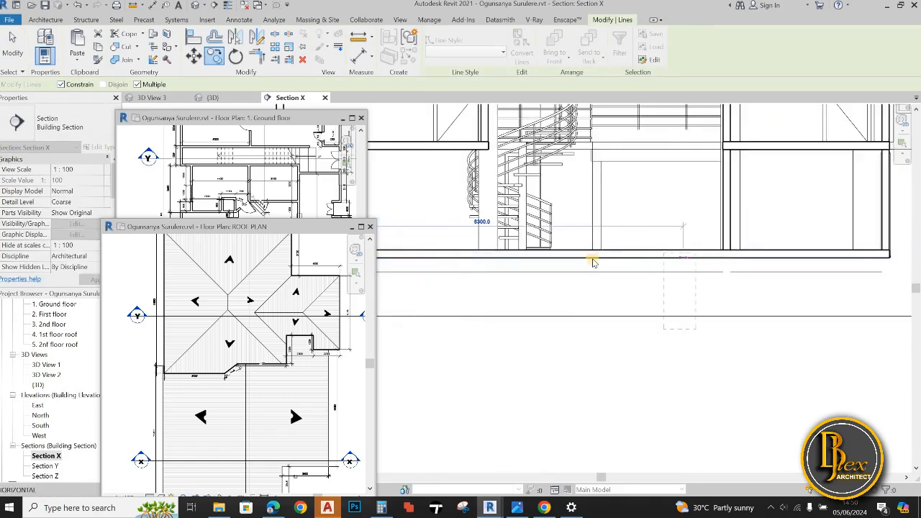
pyautogui.scroll(2, 632, 267)
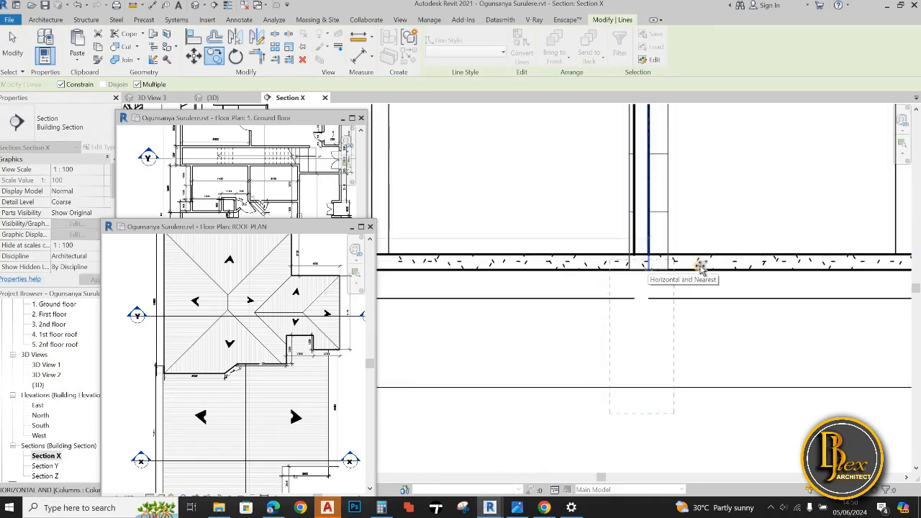
pyautogui.click(649, 270)
# Place another copy of the foundation wall and footing 3300 mm further right, under the slab's right end, and end the copying
pyautogui.scroll(-1, 637, 272)
pyautogui.moveTo(629, 270); pyautogui.dragTo(526, 277, button='middle')
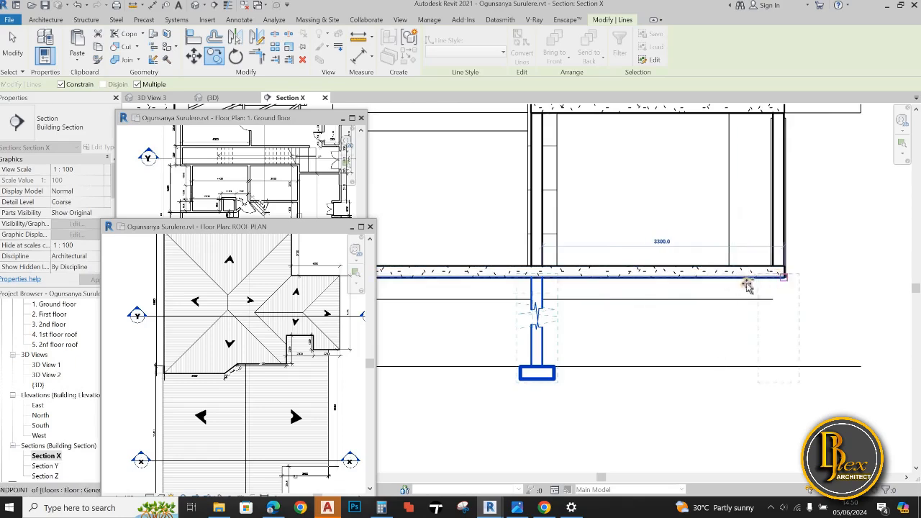
pyautogui.click(749, 286)
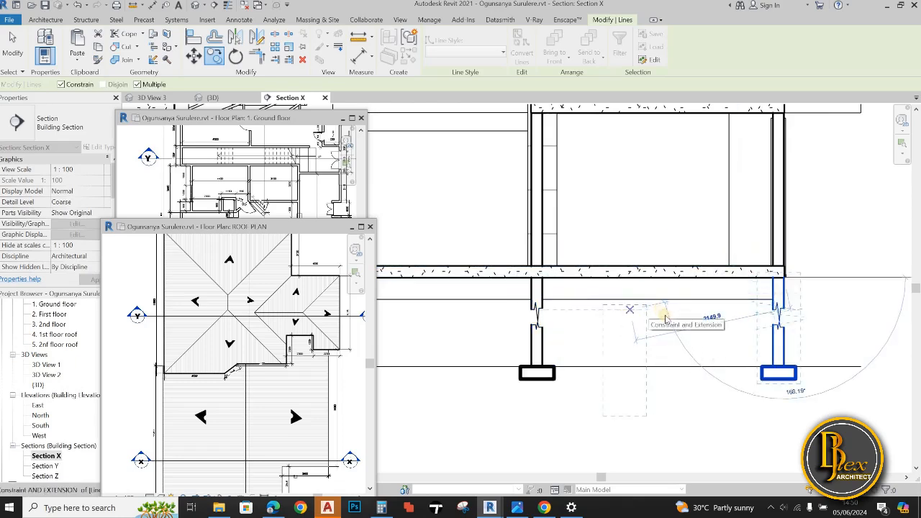
pyautogui.press('Escape')
pyautogui.press('Escape')
pyautogui.scroll(-4, 681, 373)
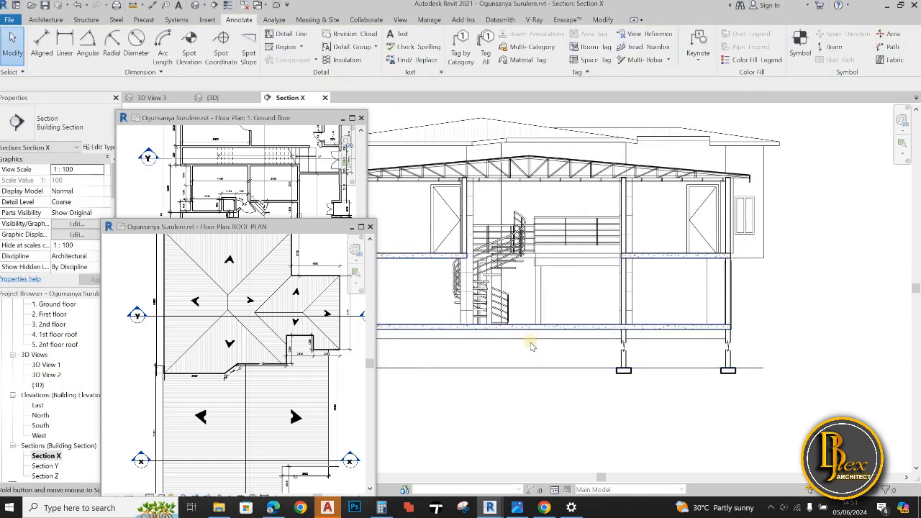
pyautogui.scroll(4, 648, 371)
pyautogui.scroll(-3, 644, 378)
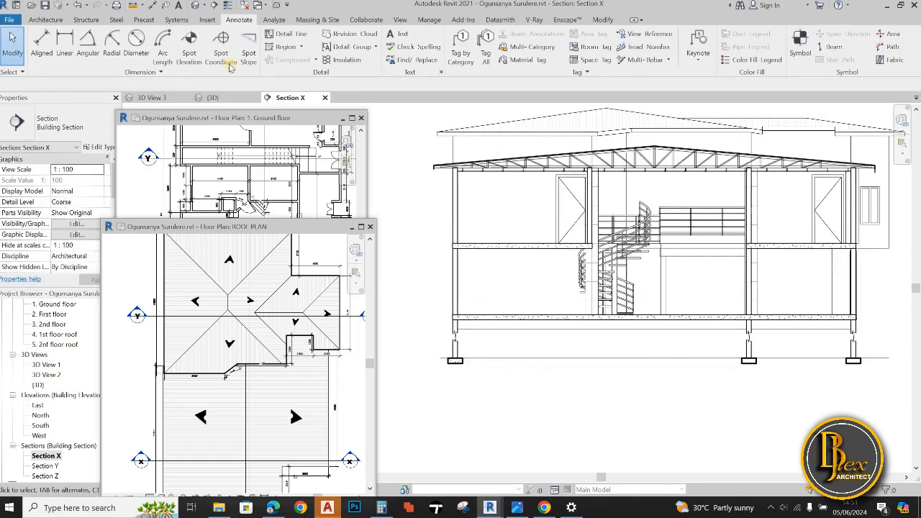
# Start a filled region and duplicate the concrete region type under the name "earth"
pyautogui.press('f')
pyautogui.press('r')
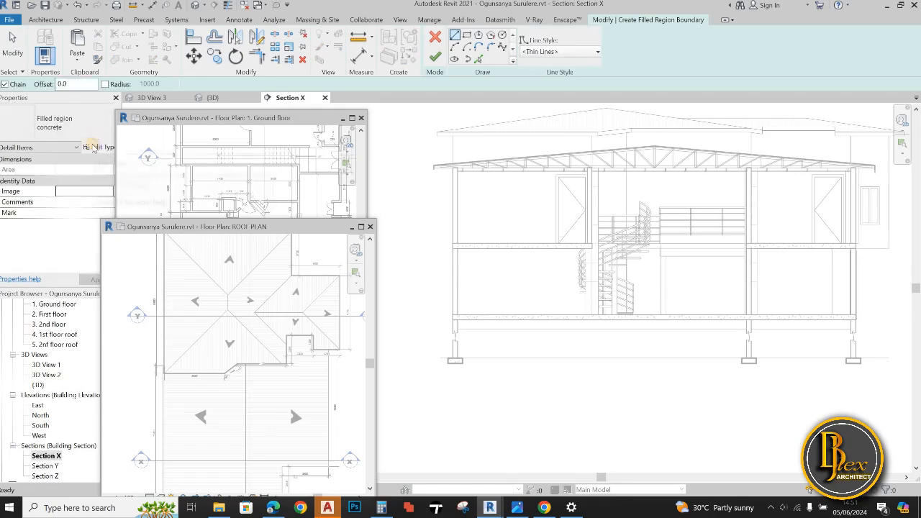
pyautogui.click(79, 123)
pyautogui.click(108, 175)
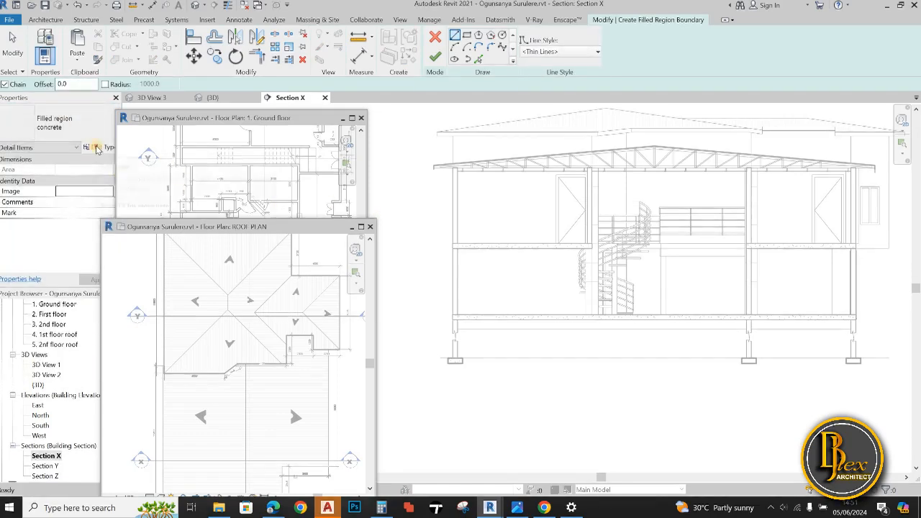
pyautogui.click(98, 147)
pyautogui.click(633, 173)
pyautogui.write('e')
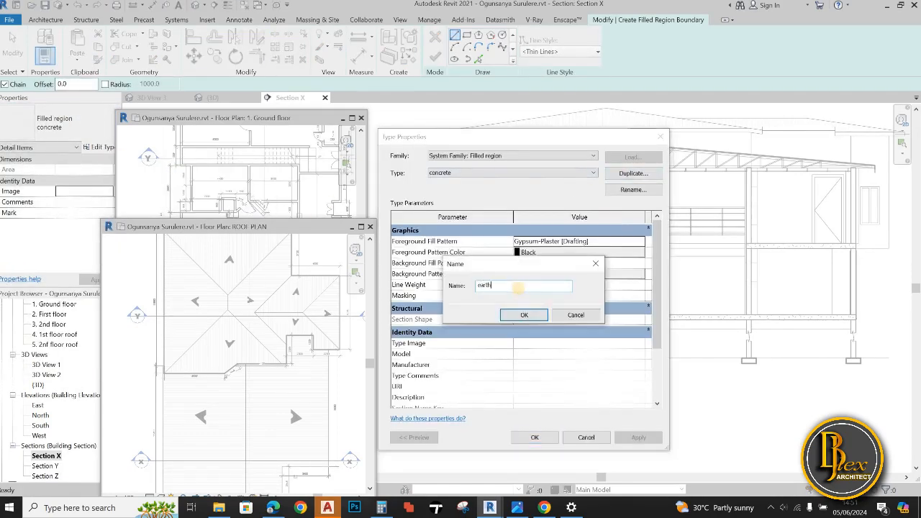
pyautogui.write('arth')
pyautogui.click(525, 315)
# Set the earth type's foreground fill pattern to the Earth drafting pattern and accept the type properties
pyautogui.click(579, 241)
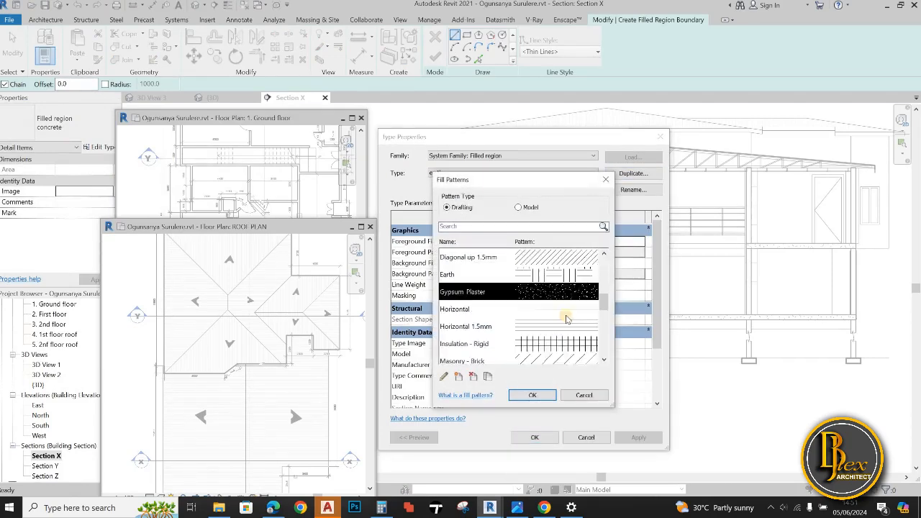
pyautogui.click(561, 326)
pyautogui.click(545, 397)
pyautogui.click(535, 437)
# Sketch a rectangular earth boundary below the ground slab between the left-hand and middle foundation walls, resting on the footing-top line
pyautogui.scroll(5, 472, 347)
pyautogui.click(444, 351)
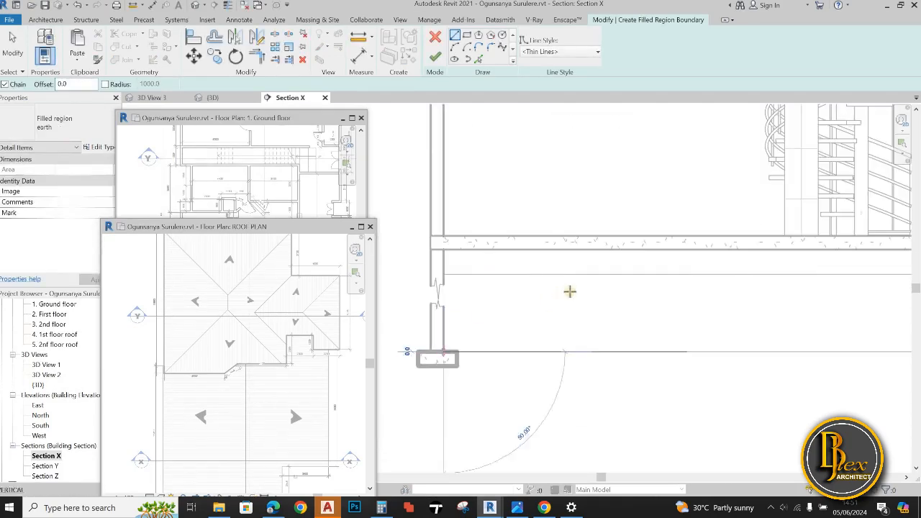
pyautogui.scroll(-5, 609, 309)
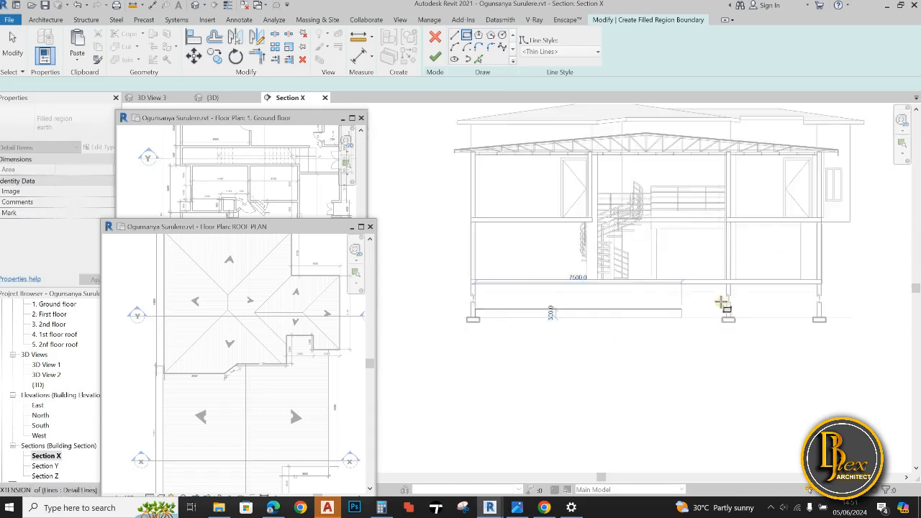
pyautogui.scroll(6, 751, 241)
pyautogui.click(752, 241)
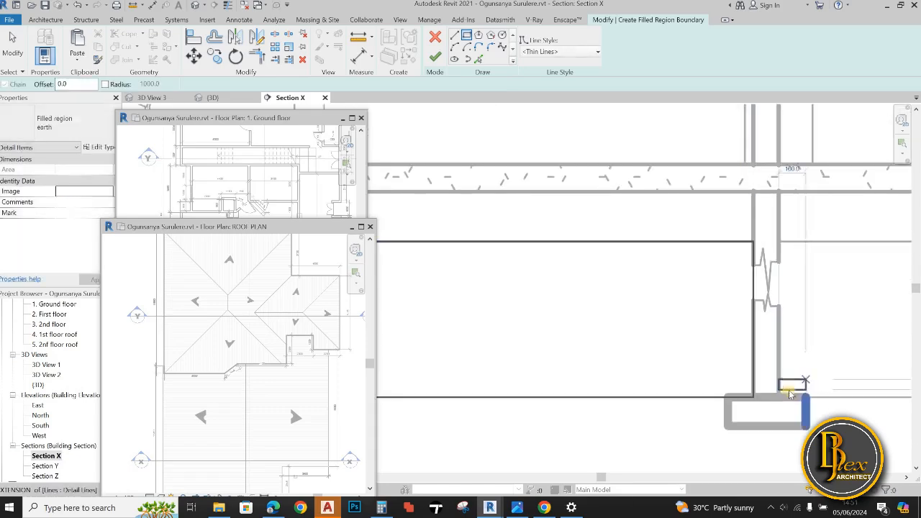
# Sketch a second rectangular earth boundary between the middle and right-hand foundation walls and finish the filled region
pyautogui.scroll(-1, 719, 374)
pyautogui.moveTo(717, 372); pyautogui.dragTo(563, 396, button='middle')
pyautogui.scroll(-3, 564, 396)
pyautogui.scroll(4, 718, 358)
pyautogui.click(739, 351)
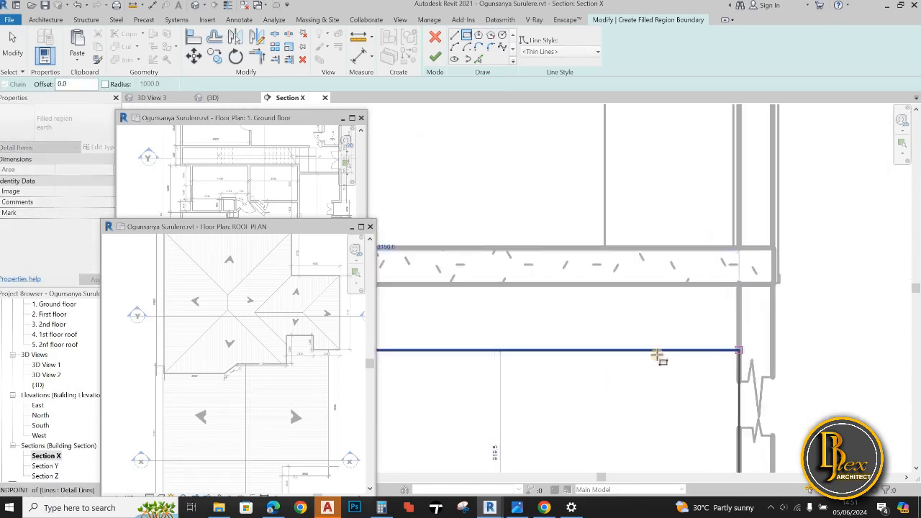
pyautogui.scroll(-6, 635, 369)
pyautogui.click(435, 57)
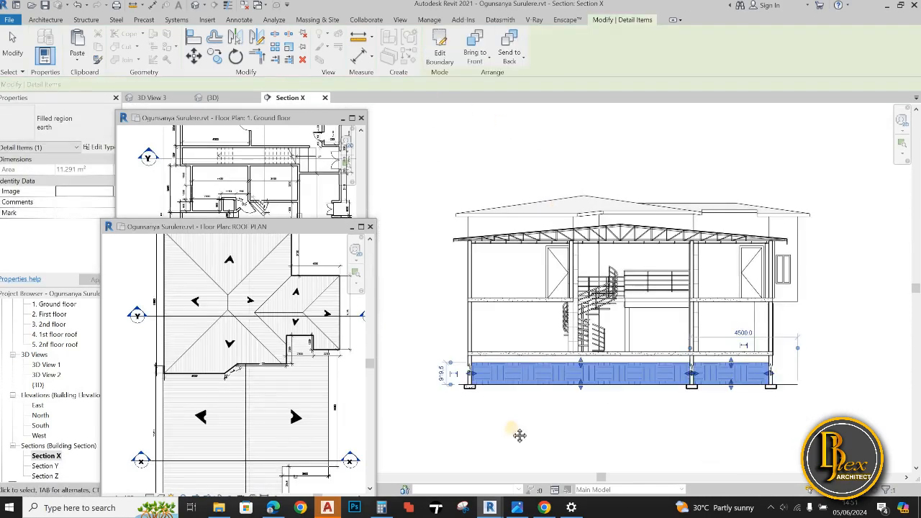
pyautogui.scroll(-1, 533, 435)
pyautogui.press('Escape')
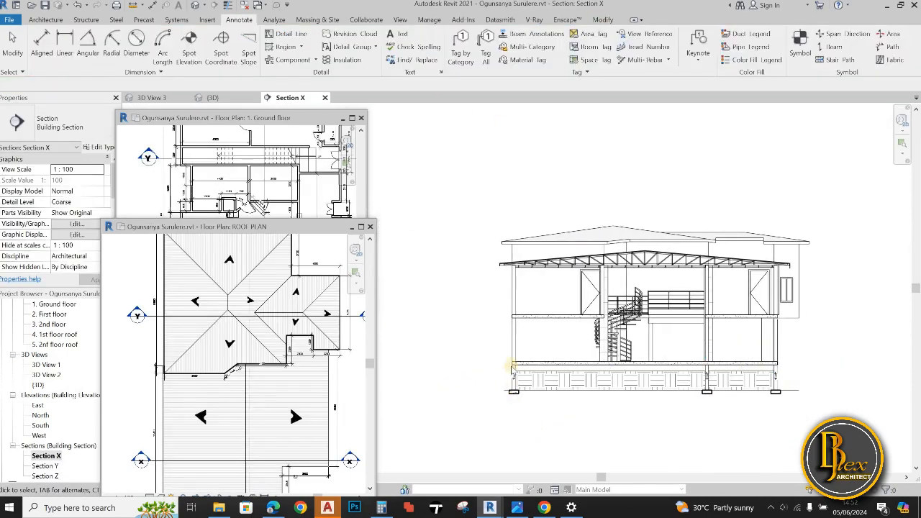
# Draw a horizontal wide detail line as the ground line, running outward from the lower corner of the ground slab's left end
pyautogui.press('d')
pyautogui.press('l')
pyautogui.scroll(4, 512, 372)
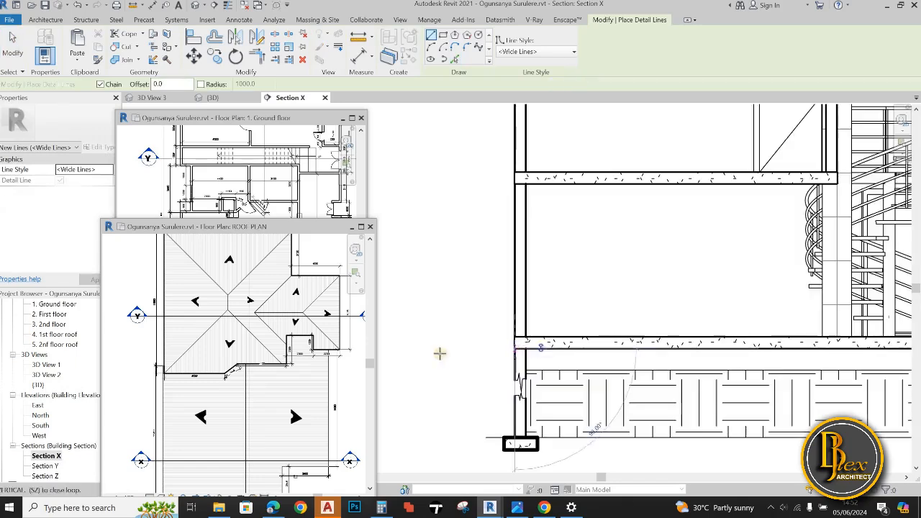
pyautogui.click(515, 348)
pyautogui.moveTo(548, 347); pyautogui.dragTo(584, 340, button='middle')
pyautogui.scroll(-1, 584, 339)
pyautogui.click(426, 342)
pyautogui.press('Escape')
# Draw a matching wide ground line outward from the lower corner of the ground slab's right end
pyautogui.scroll(-6, 459, 408)
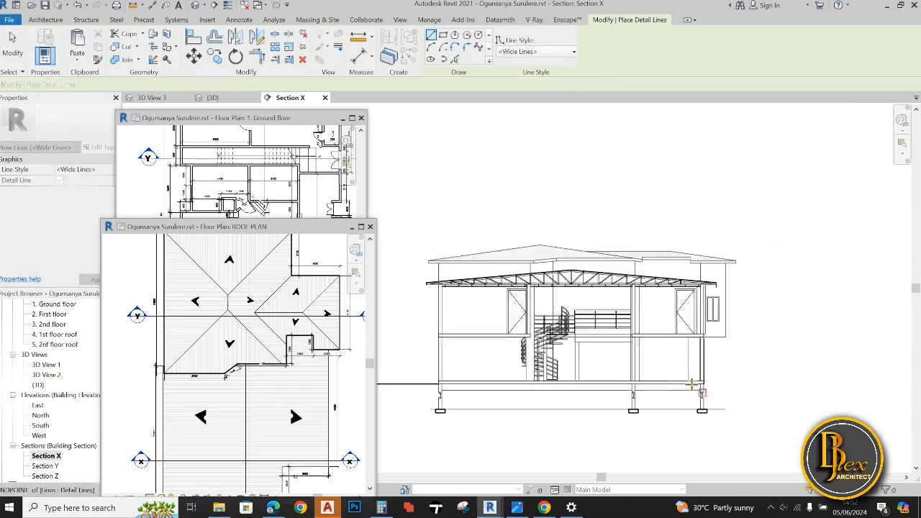
pyautogui.scroll(5, 709, 387)
pyautogui.click(652, 379)
pyautogui.scroll(-3, 711, 428)
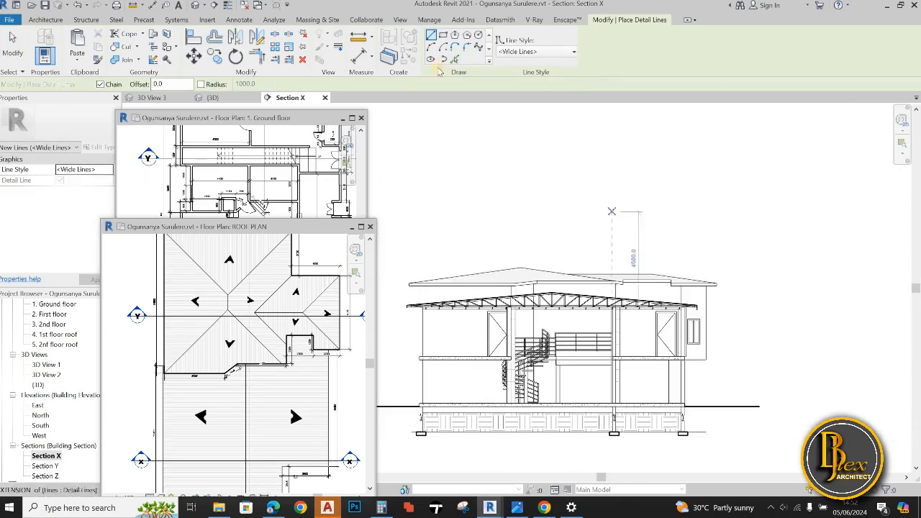
# Start an earth filled region and sketch a rectangle under the right-hand ground line, outside the end foundation wall
pyautogui.click(239, 19)
pyautogui.click(286, 46)
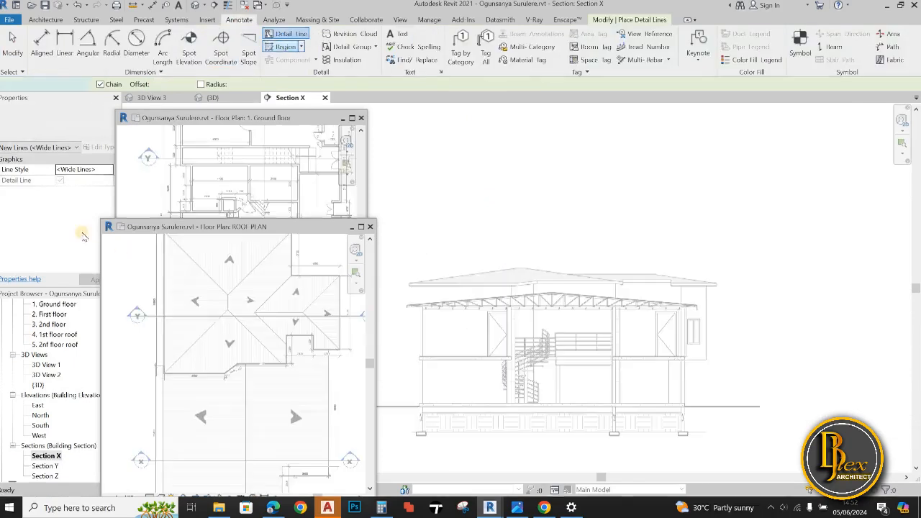
pyautogui.scroll(1, 683, 405)
pyautogui.scroll(5, 650, 378)
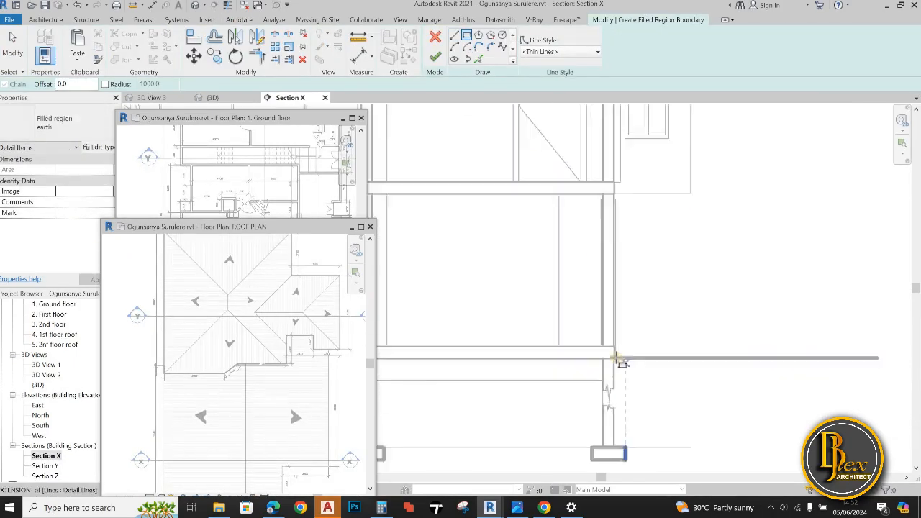
pyautogui.scroll(3, 608, 356)
pyautogui.click(629, 350)
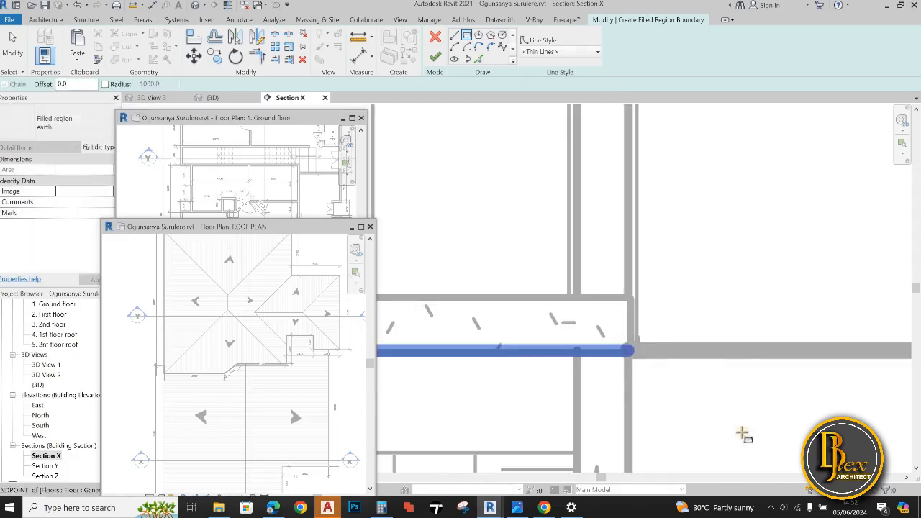
pyautogui.scroll(-2, 753, 439)
pyautogui.moveTo(755, 441); pyautogui.dragTo(598, 303, button='middle')
pyautogui.scroll(-2, 855, 424)
pyautogui.scroll(-2, 723, 464)
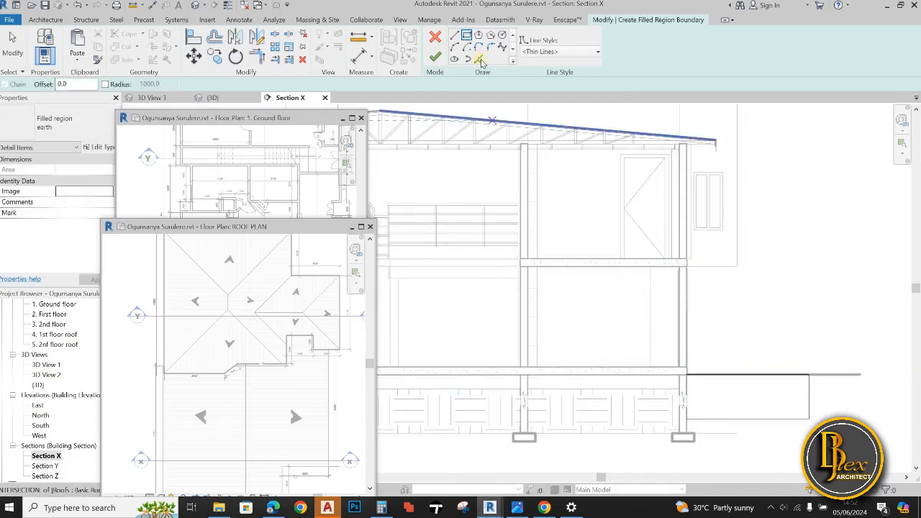
# Sketch another rectangle for the earth region under the left-hand ground line, outside the left foundation wall
pyautogui.scroll(5, 612, 346)
pyautogui.click(554, 261)
pyautogui.scroll(-2, 392, 302)
pyautogui.moveTo(393, 302); pyautogui.dragTo(531, 379, button='middle')
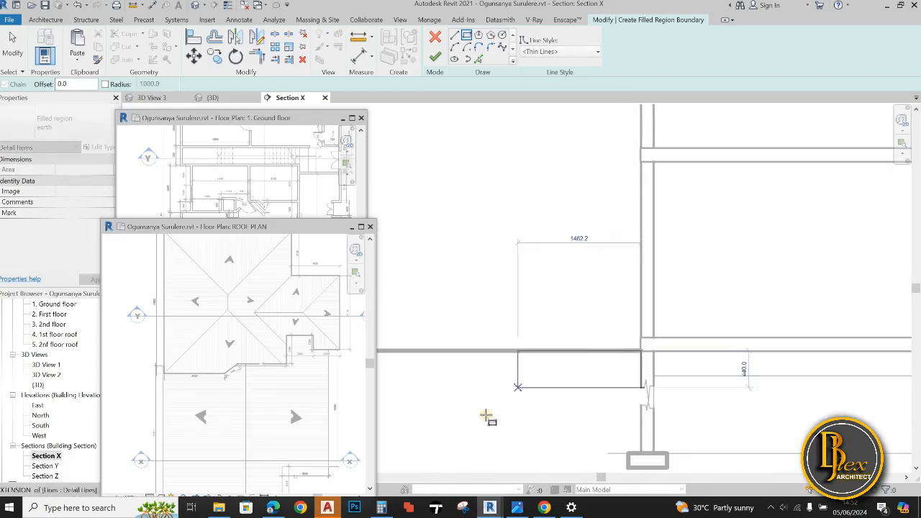
pyautogui.click(405, 426)
# Draw an arc from the left rectangle's outer upper corner down to its lower edge and trim the lower edge to the arc
pyautogui.click(455, 47)
pyautogui.click(405, 352)
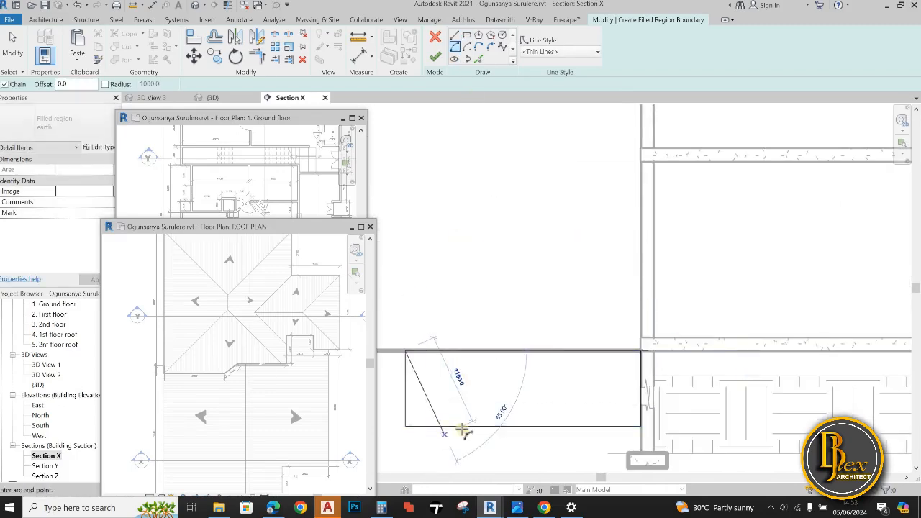
pyautogui.click(463, 427)
pyautogui.click(507, 419)
pyautogui.press('t')
pyautogui.press('r')
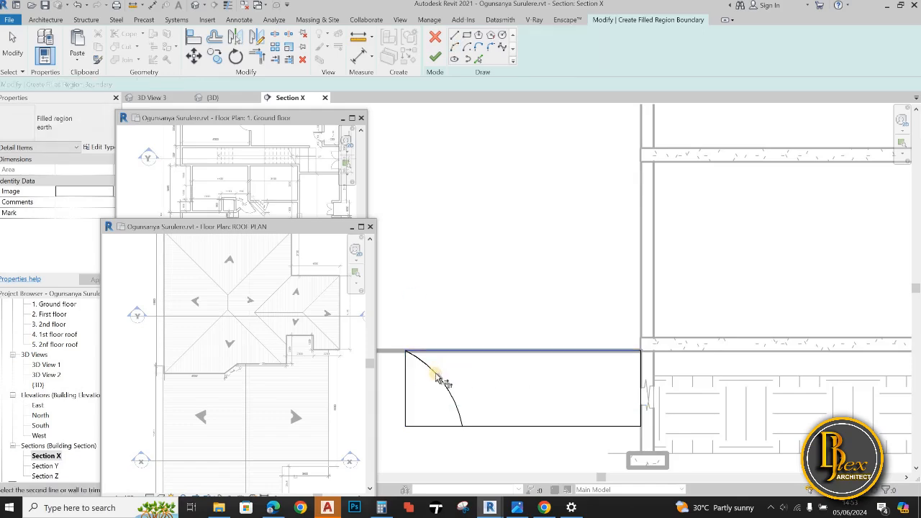
pyautogui.click(441, 378)
pyautogui.click(483, 427)
pyautogui.press('Escape')
pyautogui.scroll(-5, 599, 419)
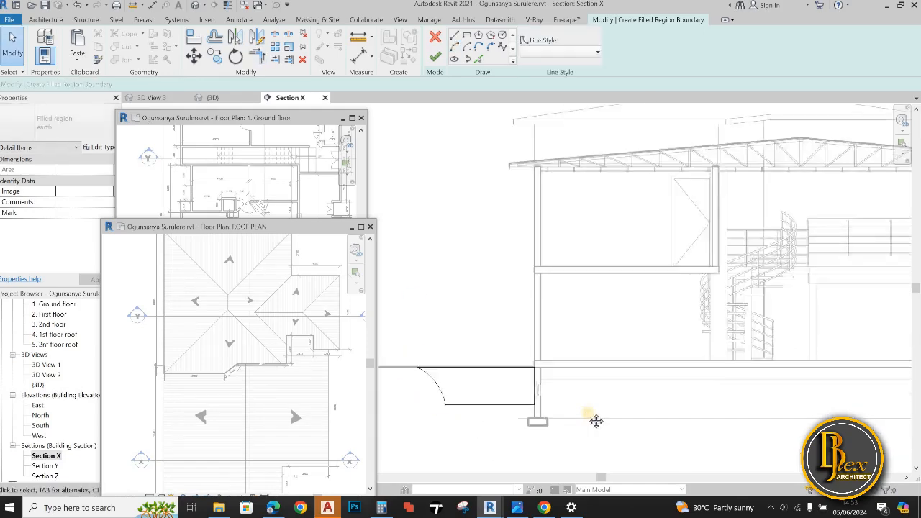
# Finish the earth filled region outside both end foundation walls and deselect it
pyautogui.scroll(3, 682, 414)
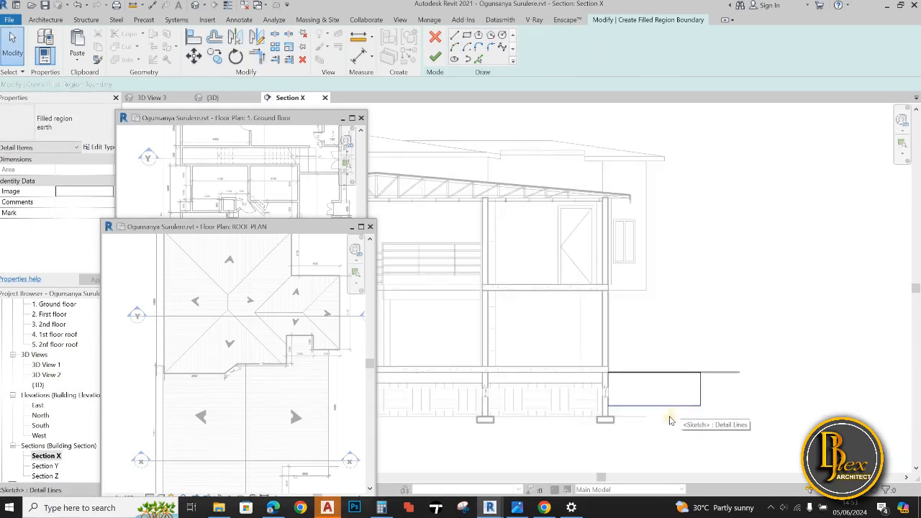
pyautogui.click(435, 56)
pyautogui.scroll(-2, 731, 334)
pyautogui.click(548, 420)
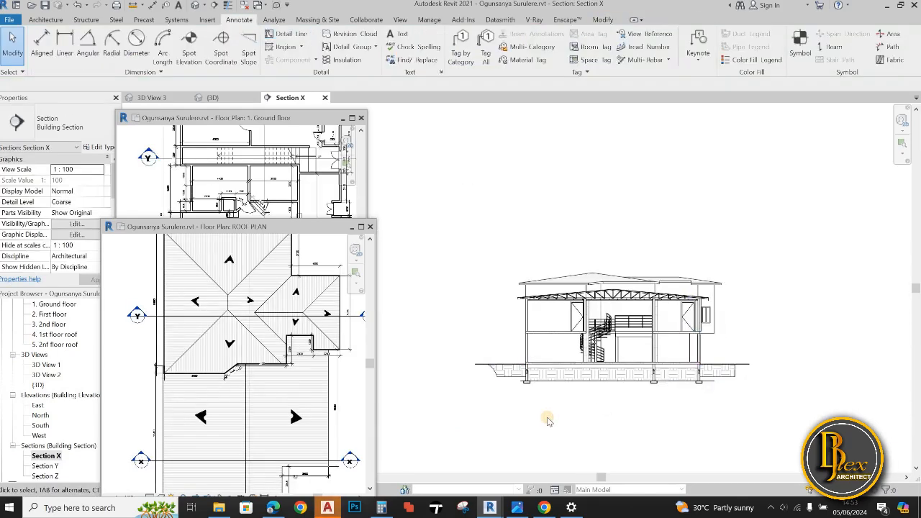
pyautogui.scroll(3, 547, 425)
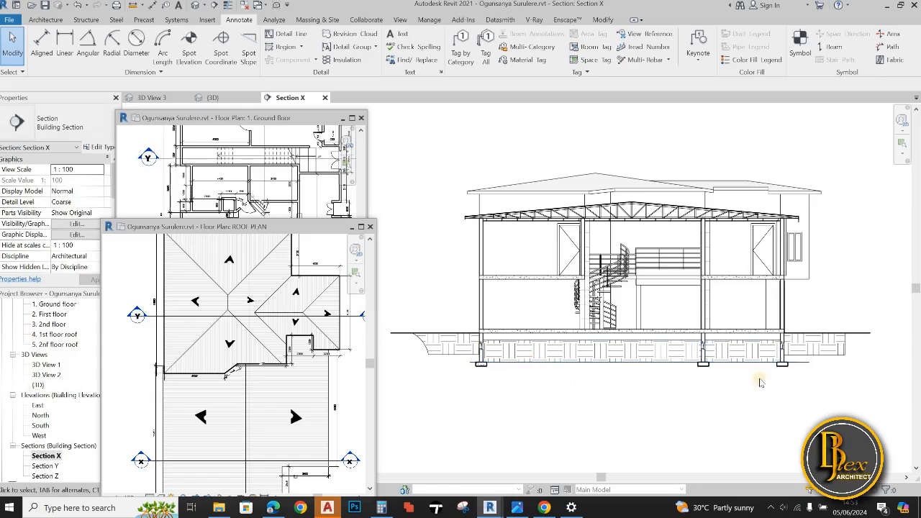
pyautogui.scroll(2, 761, 381)
pyautogui.click(97, 147)
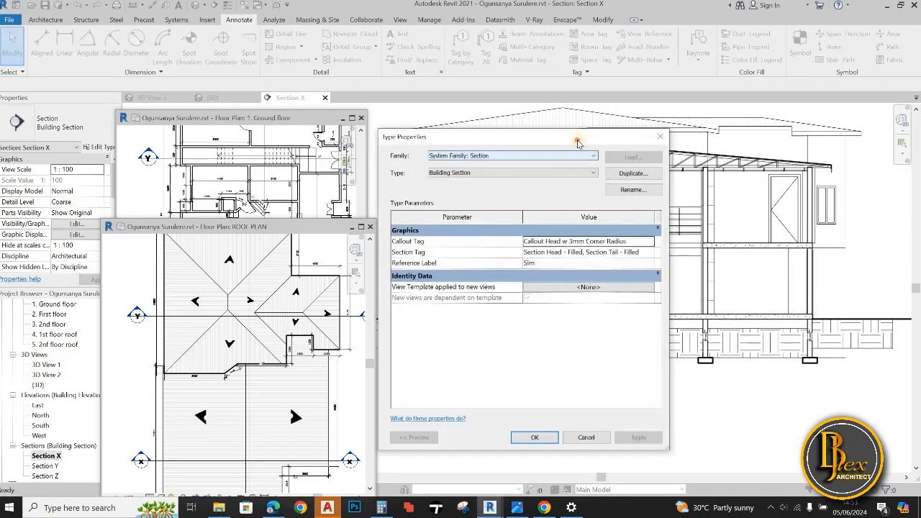
pyautogui.moveTo(633, 141); pyautogui.dragTo(396, 147)
pyautogui.click(423, 146)
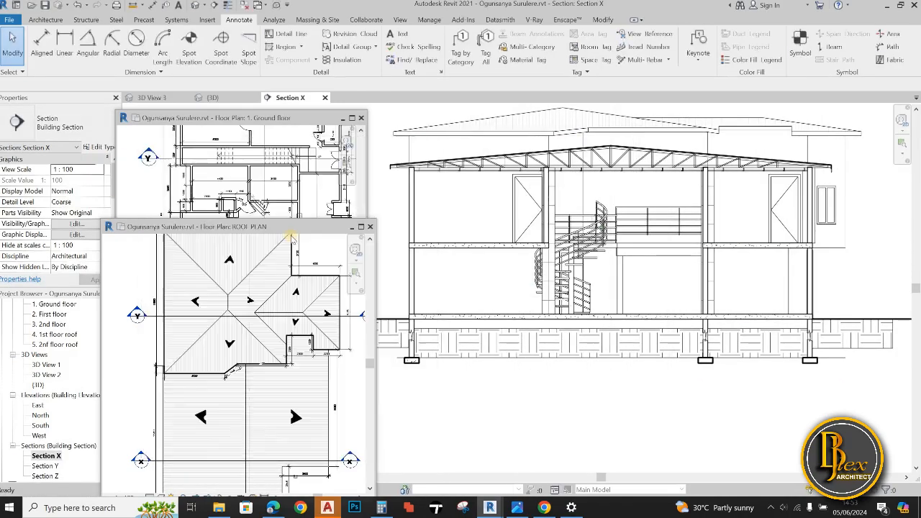
pyautogui.click(307, 204)
pyautogui.click(94, 146)
pyautogui.click(424, 146)
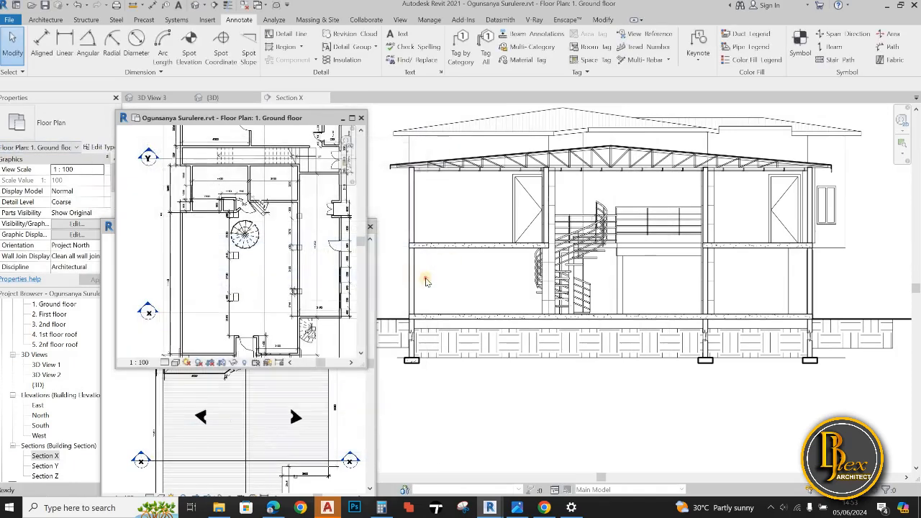
# Open the 1. Default BJ material from the layer structure of the left-hand first-floor wall's type
pyautogui.click(426, 279)
pyautogui.click(411, 279)
pyautogui.click(396, 272)
pyautogui.click(411, 211)
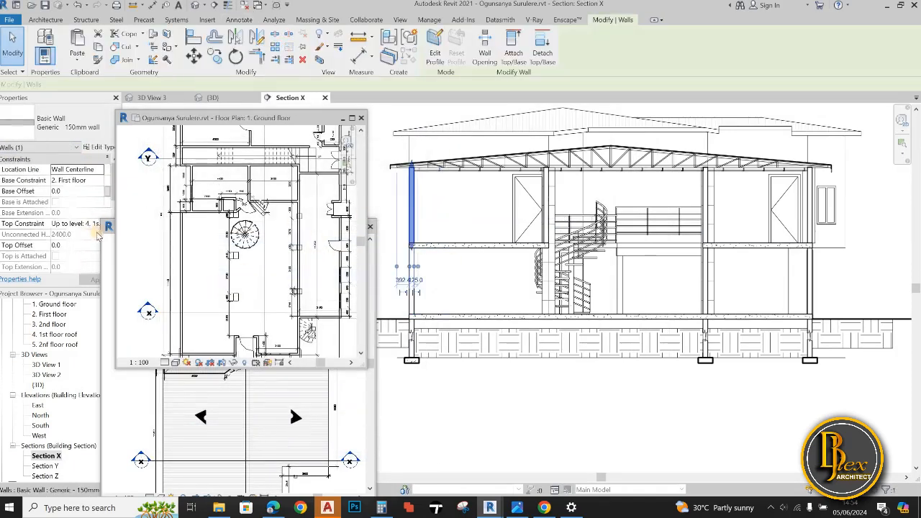
pyautogui.click(97, 147)
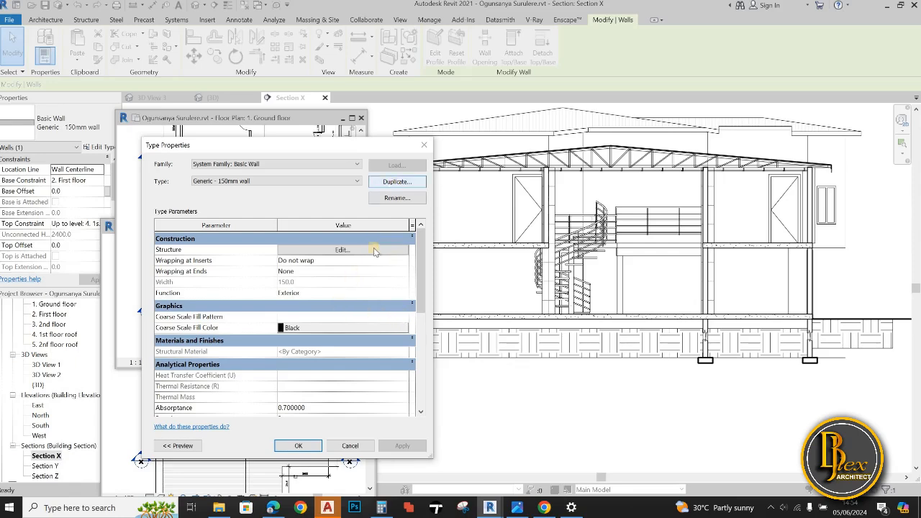
pyautogui.click(344, 251)
pyautogui.click(279, 256)
pyautogui.click(281, 257)
pyautogui.moveTo(507, 172); pyautogui.dragTo(417, 173)
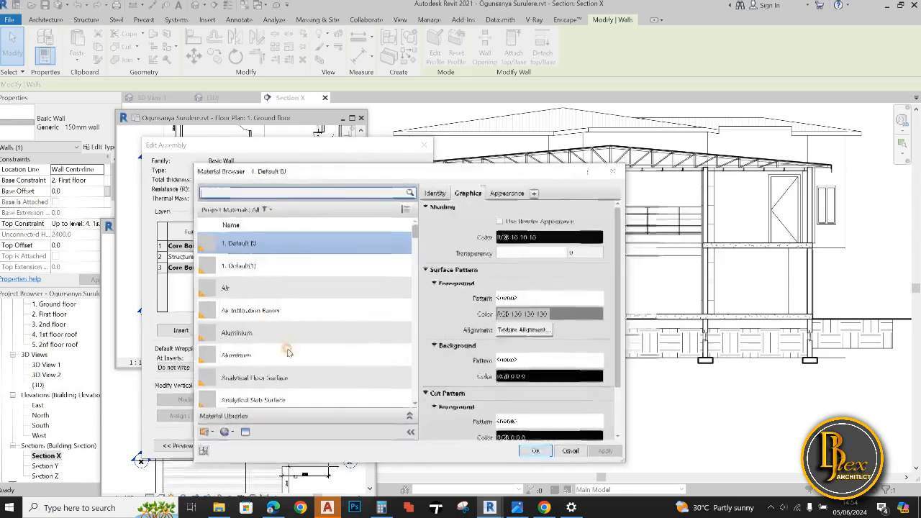
# Set the 1. Default BJ material's cut foreground and cut background patterns to solid fill
pyautogui.click(449, 359)
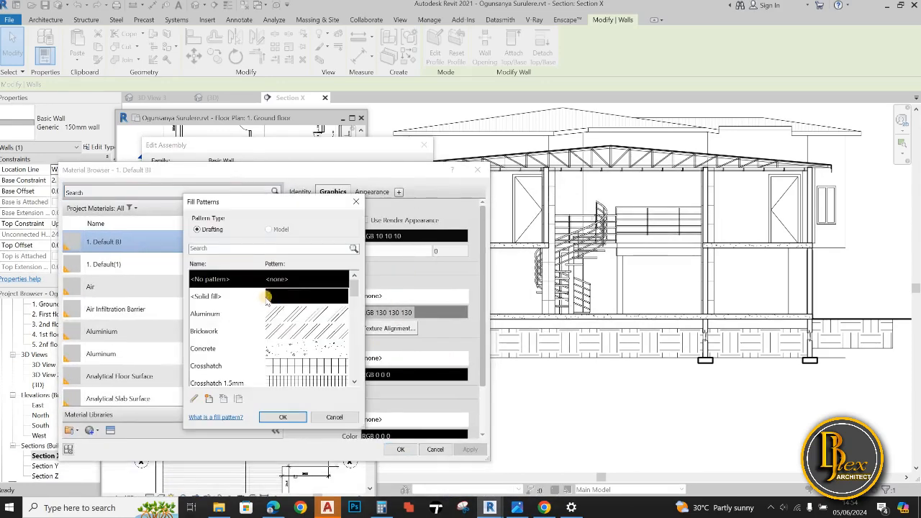
pyautogui.click(360, 202)
pyautogui.click(457, 376)
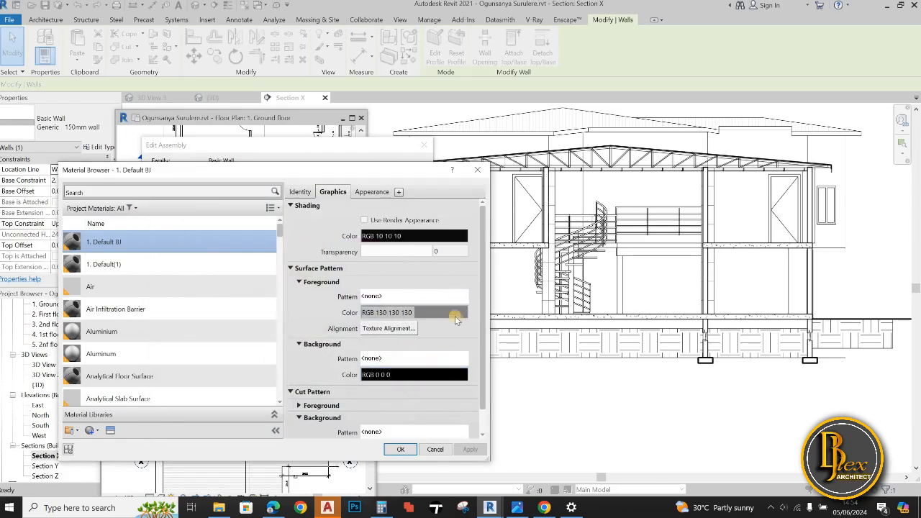
pyautogui.scroll(-1, 297, 395)
pyautogui.click(316, 383)
pyautogui.scroll(-1, 324, 381)
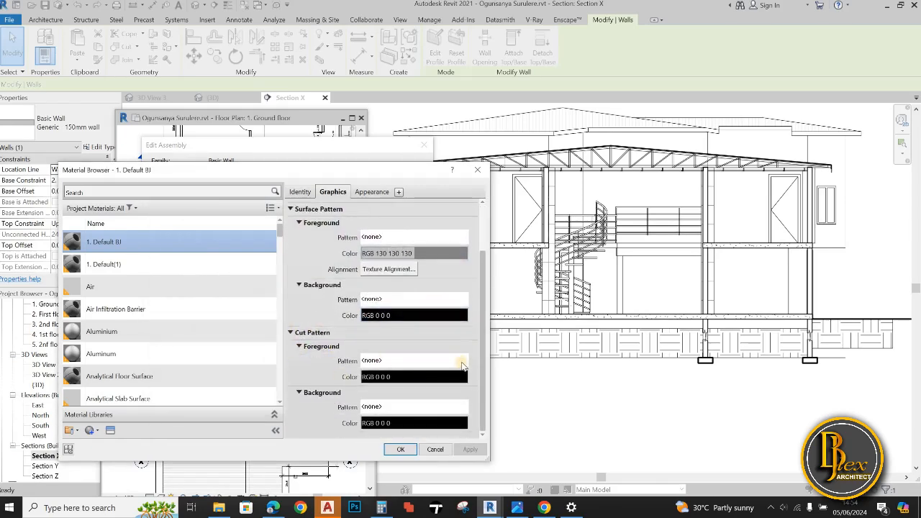
pyautogui.click(463, 366)
pyautogui.click(216, 302)
pyautogui.click(281, 472)
pyautogui.click(424, 408)
pyautogui.click(216, 302)
pyautogui.click(281, 473)
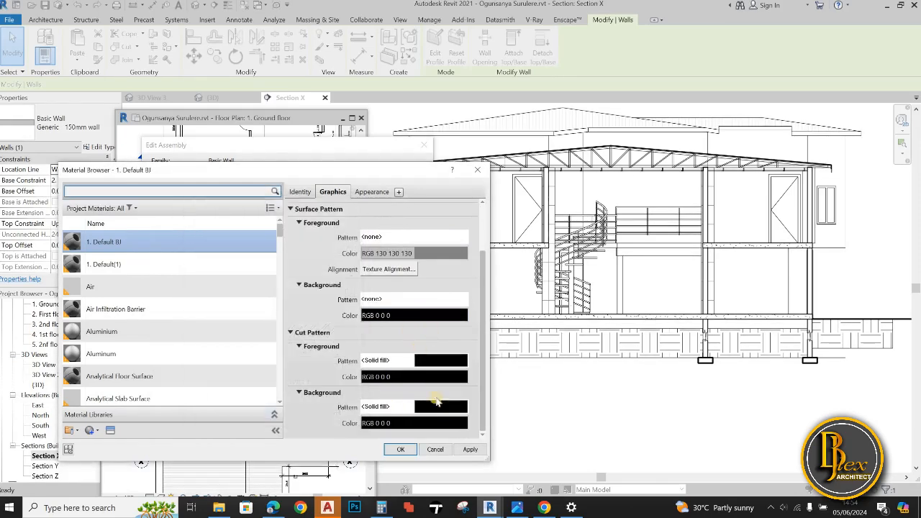
# Set the material's surface background and surface foreground patterns to solid fill and apply the change to the Generic - 150mm wall type
pyautogui.click(459, 300)
pyautogui.click(216, 302)
pyautogui.click(282, 473)
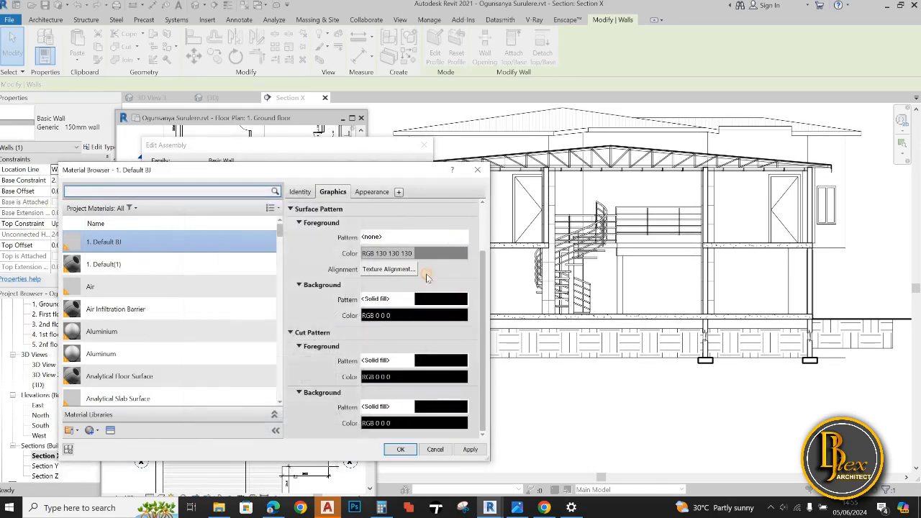
pyautogui.click(459, 237)
pyautogui.click(216, 303)
pyautogui.click(282, 473)
pyautogui.click(401, 449)
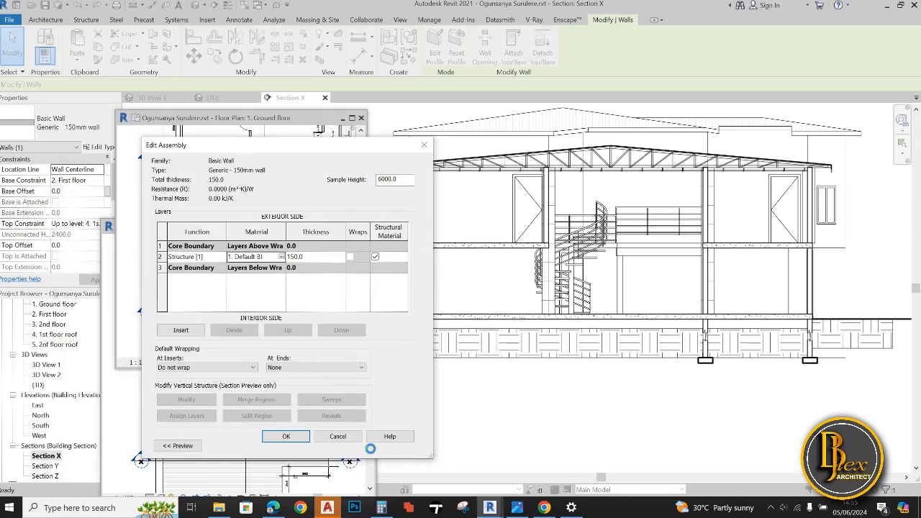
pyautogui.click(402, 446)
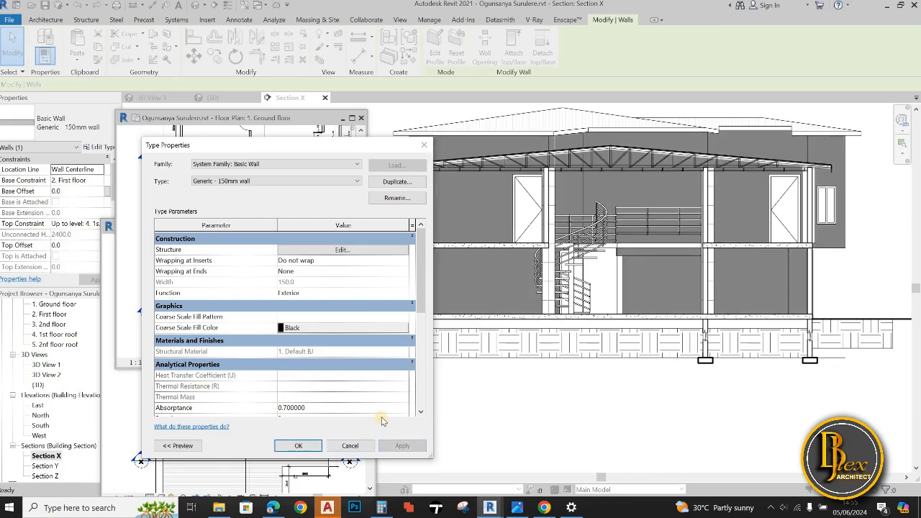
# Reopen the wall type's 1. Default BJ material and set its surface foreground pattern to no pattern
pyautogui.moveTo(375, 150); pyautogui.dragTo(313, 164)
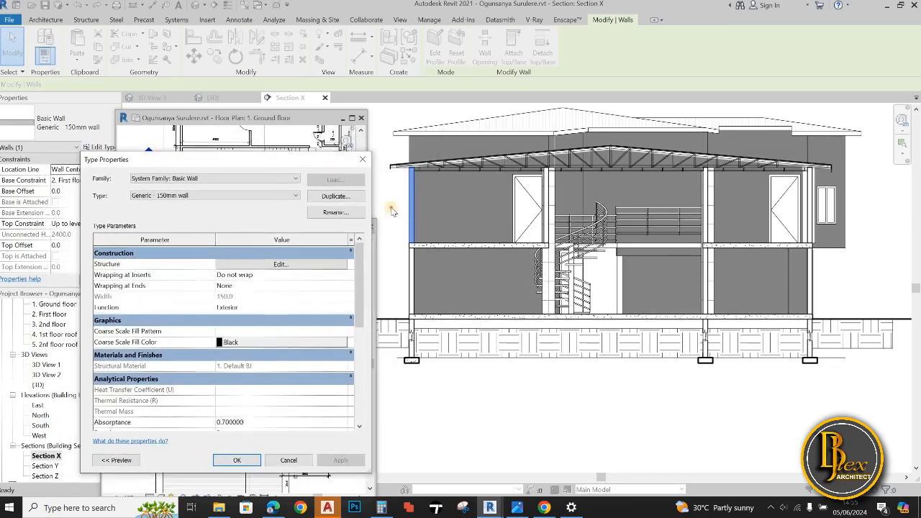
pyautogui.click(284, 265)
pyautogui.click(212, 271)
pyautogui.click(221, 272)
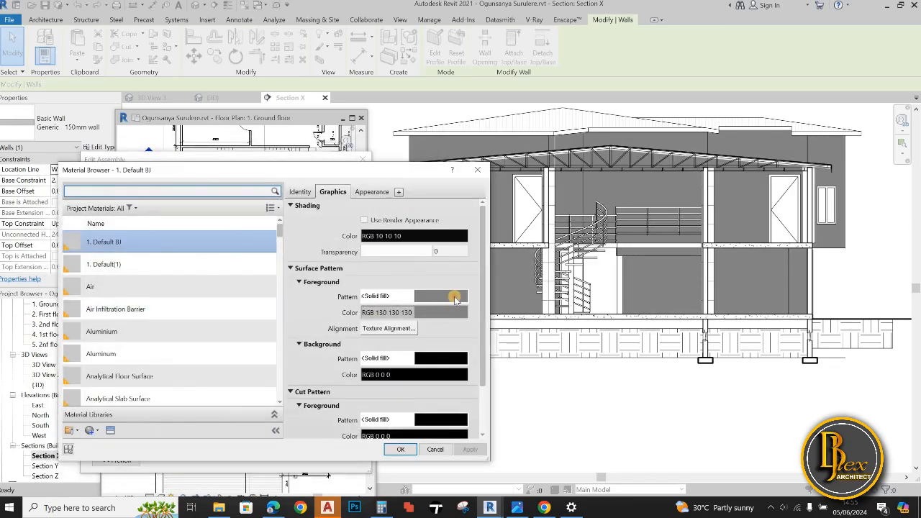
pyautogui.click(454, 299)
pyautogui.click(215, 274)
pyautogui.click(283, 415)
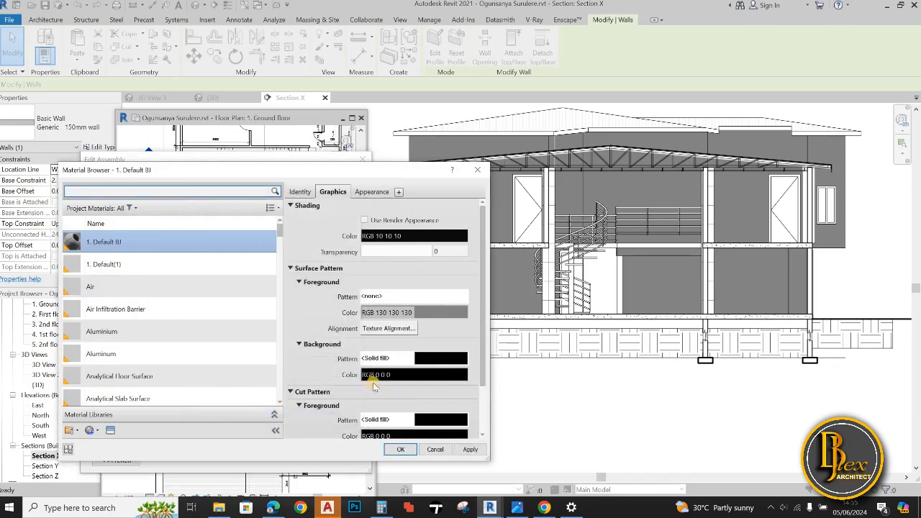
pyautogui.scroll(-2, 354, 394)
pyautogui.scroll(2, 355, 392)
pyautogui.scroll(-3, 374, 410)
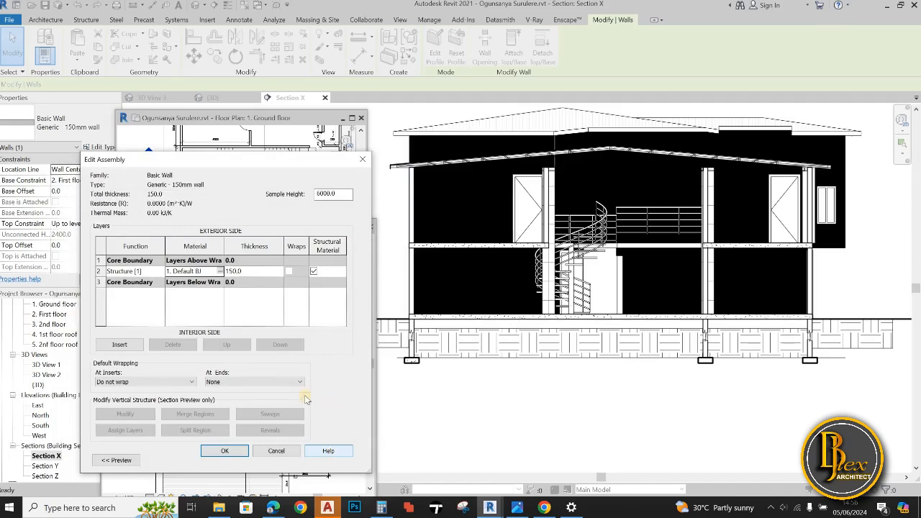
# Set the material's surface background and cut foreground patterns to no pattern and confirm the wall type's structure
pyautogui.click(219, 271)
pyautogui.click(435, 358)
pyautogui.click(279, 279)
pyautogui.click(299, 421)
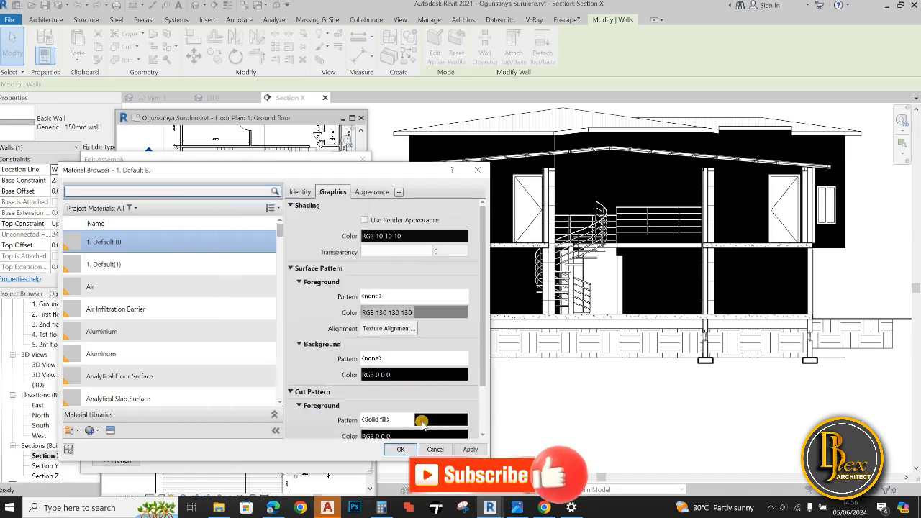
pyautogui.click(423, 420)
pyautogui.click(282, 280)
pyautogui.click(288, 418)
pyautogui.click(464, 450)
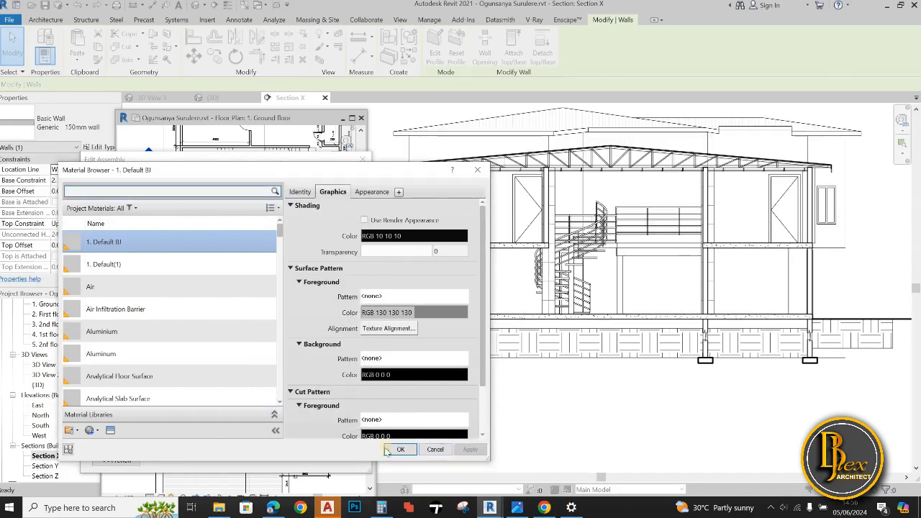
pyautogui.click(401, 449)
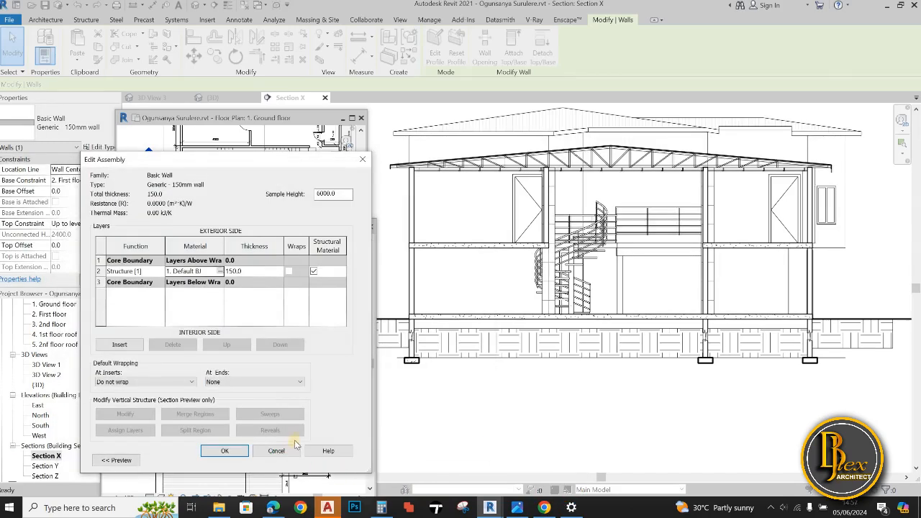
pyautogui.click(225, 452)
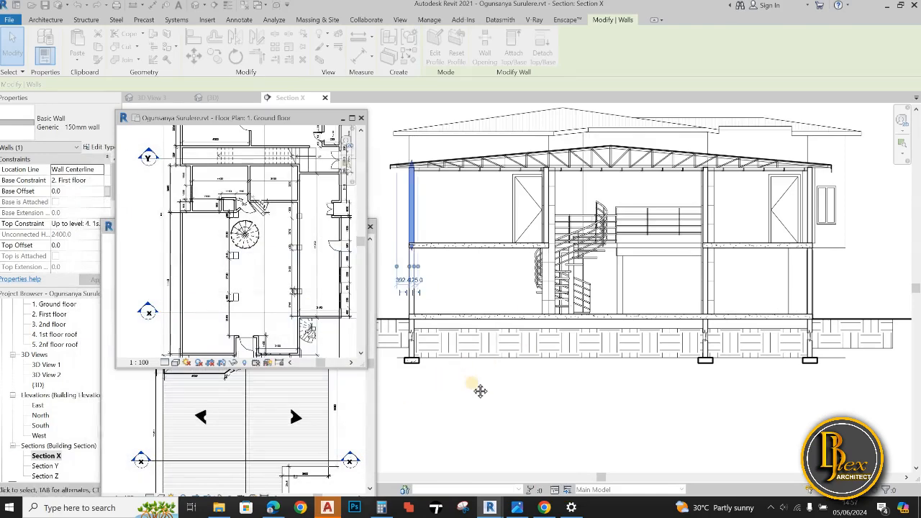
# Deselect the wall and draw the first zigzag peak in thin detail lines beneath the ground slab, starting at the left foundation wall's inner face
pyautogui.click(479, 390)
pyautogui.scroll(2, 462, 384)
pyautogui.moveTo(441, 380); pyautogui.dragTo(492, 397, button='middle')
pyautogui.click(534, 52)
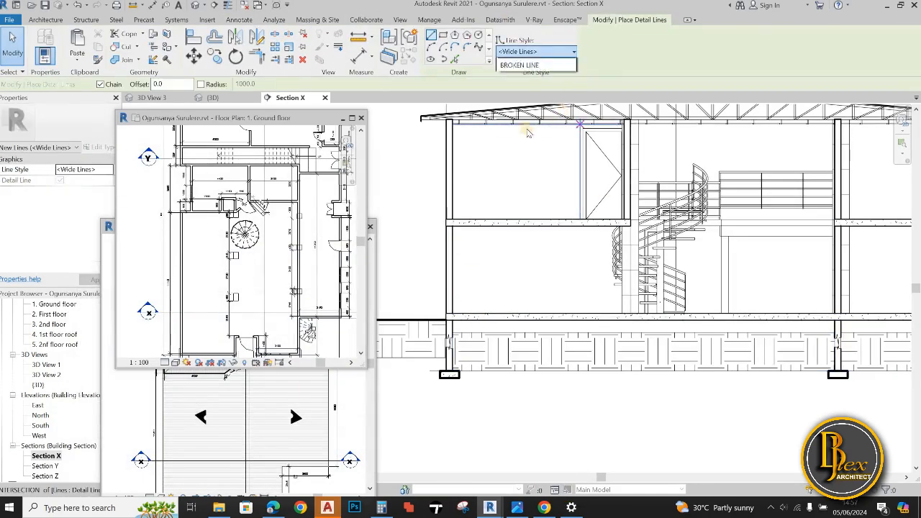
pyautogui.click(529, 175)
pyautogui.scroll(3, 454, 336)
pyautogui.scroll(-2, 450, 311)
pyautogui.click(448, 313)
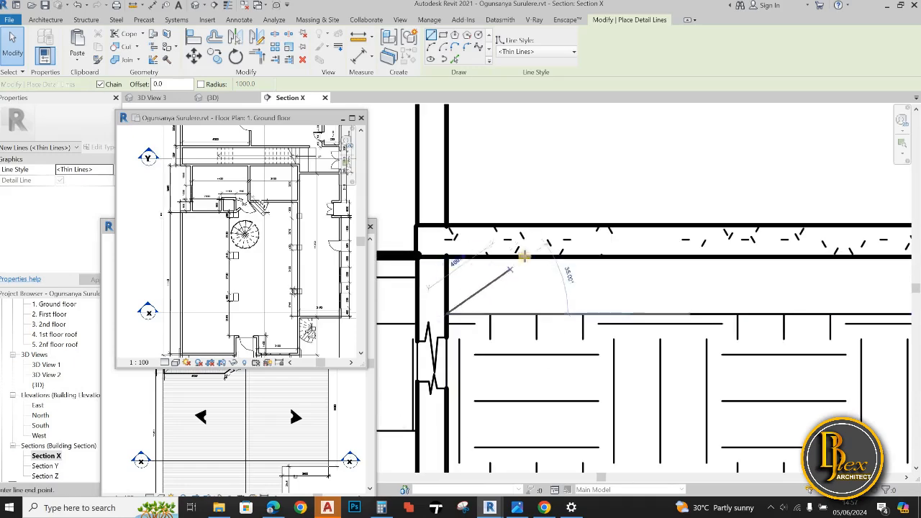
pyautogui.click(529, 258)
pyautogui.click(587, 314)
pyautogui.press('Escape')
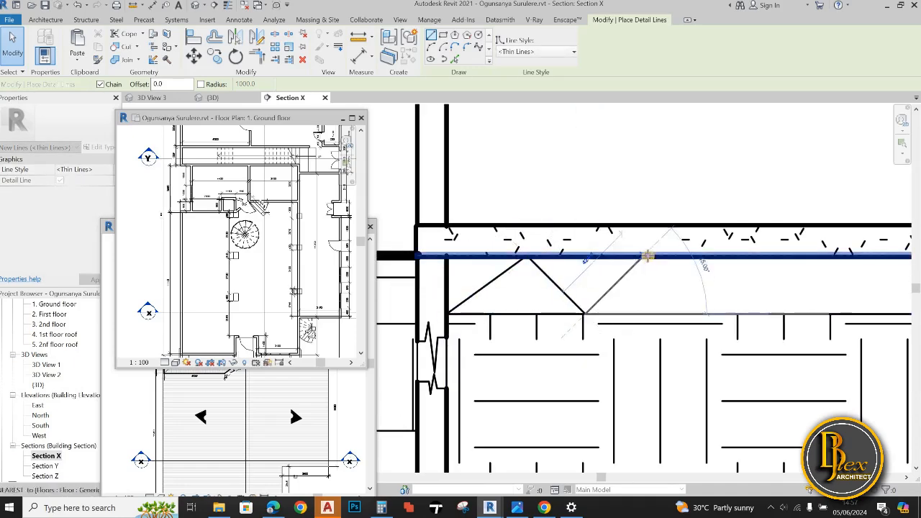
# Continue the thin zigzag with two more peaks between the slab underside and the earth fill, using 45° diagonals about 424 mm long
pyautogui.click(643, 258)
pyautogui.click(702, 314)
pyautogui.press('Escape')
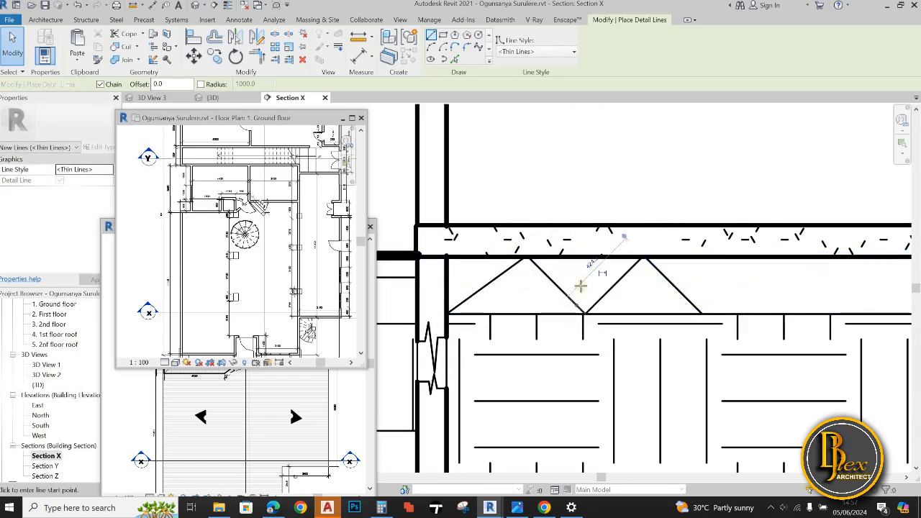
pyautogui.click(701, 314)
pyautogui.click(759, 258)
pyautogui.click(821, 313)
pyautogui.press('Escape')
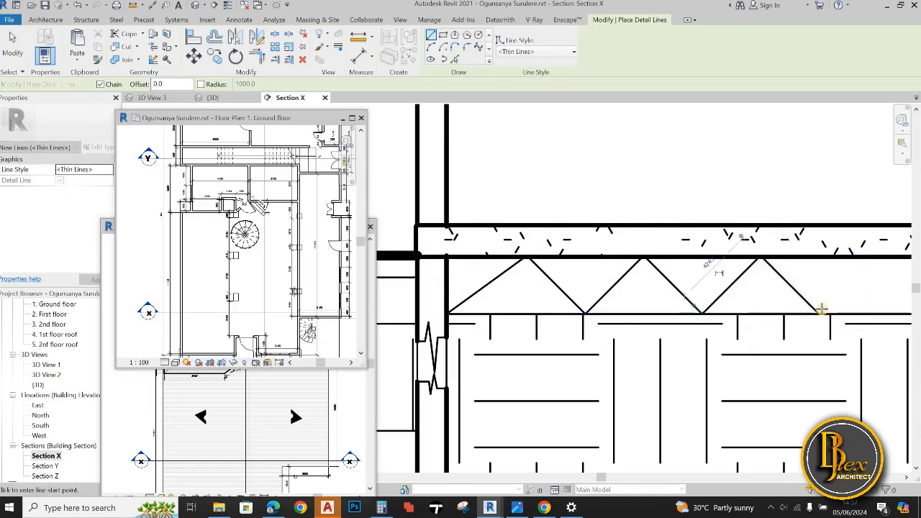
pyautogui.scroll(-2, 818, 315)
pyautogui.press('Escape')
# Move the lower end of the first diagonal slightly away from the left foundation wall's inner face
pyautogui.scroll(3, 596, 311)
pyautogui.click(551, 332)
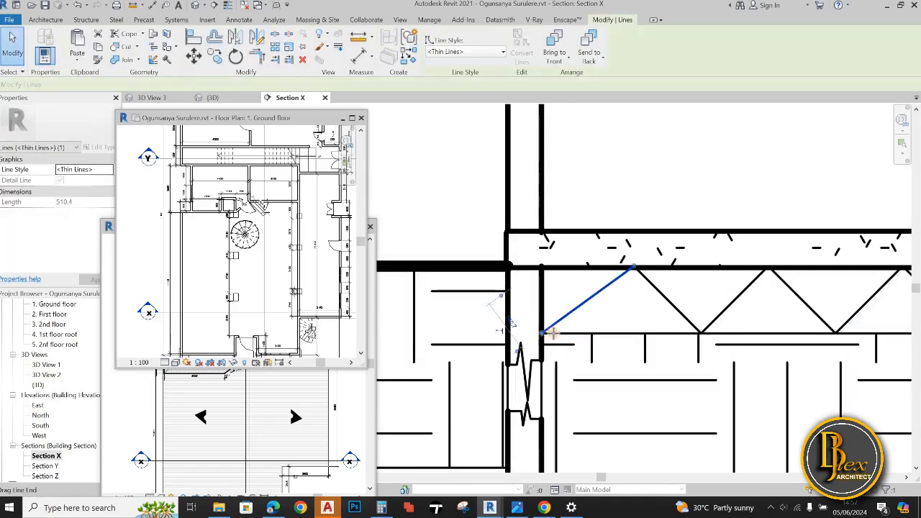
pyautogui.moveTo(543, 333); pyautogui.dragTo(554, 334)
pyautogui.press('Escape')
pyautogui.scroll(-3, 562, 325)
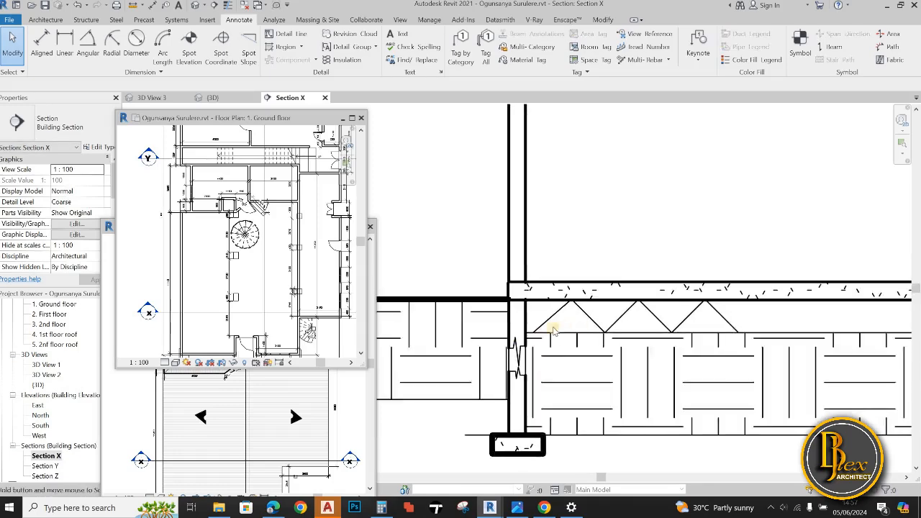
# Select the zigzag lines and copy them repeatedly along the strip beneath the ground slab up to the right-hand end foundation wall
pyautogui.click(562, 325)
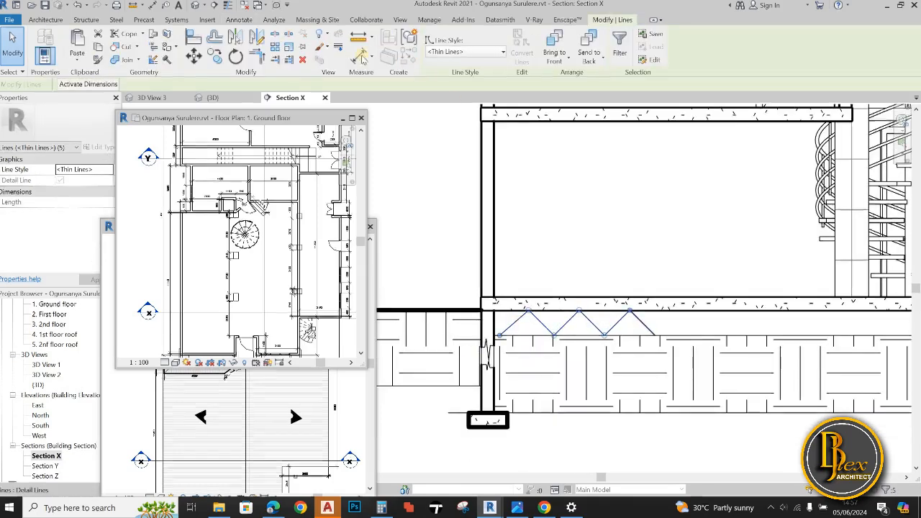
pyautogui.scroll(3, 506, 335)
pyautogui.scroll(-5, 638, 335)
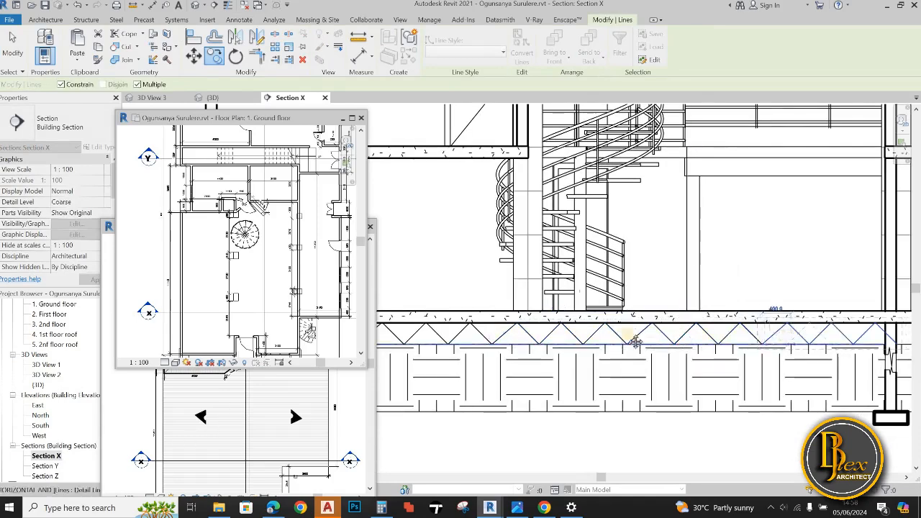
pyautogui.scroll(4, 635, 342)
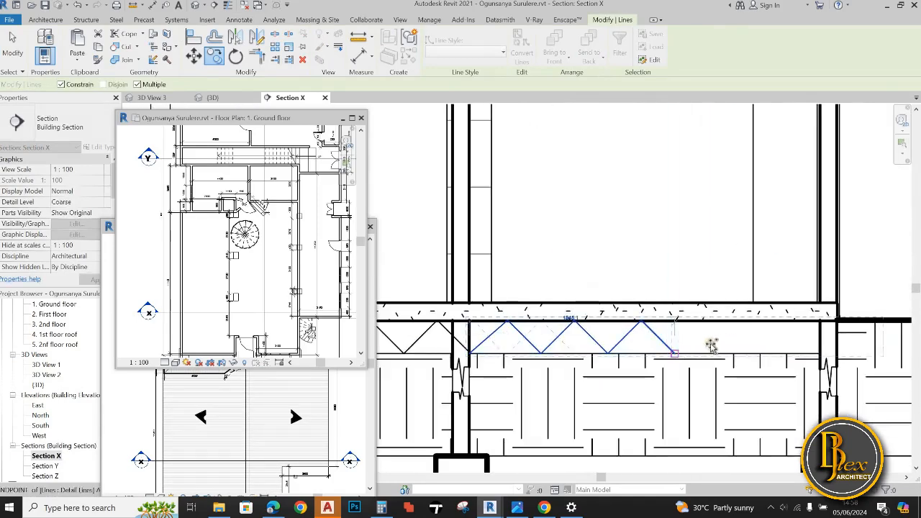
pyautogui.scroll(6, 711, 346)
pyautogui.press('Escape')
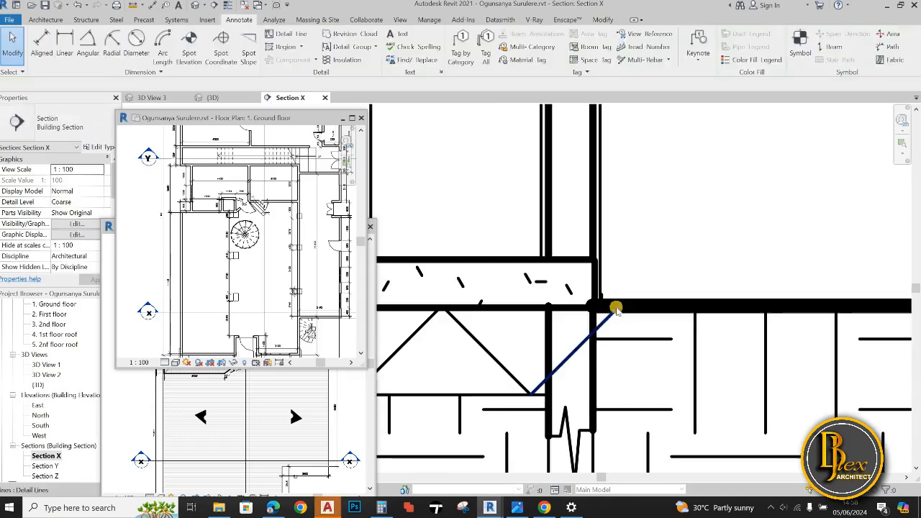
# Shorten the zigzag diagonals that cross the right-hand end and intermediate foundation walls so they stop at the wall faces
pyautogui.click(616, 309)
pyautogui.moveTo(616, 310); pyautogui.dragTo(509, 322)
pyautogui.click(578, 372)
pyautogui.scroll(-5, 821, 339)
pyautogui.scroll(3, 535, 337)
pyautogui.click(501, 318)
pyautogui.click(540, 360)
pyautogui.scroll(2, 554, 362)
pyautogui.click(549, 362)
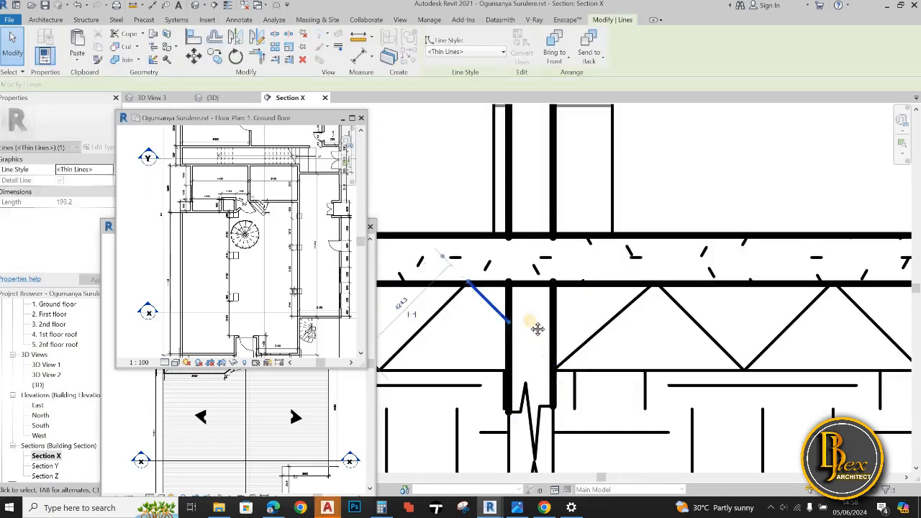
pyautogui.press('Escape')
pyautogui.scroll(-8, 666, 348)
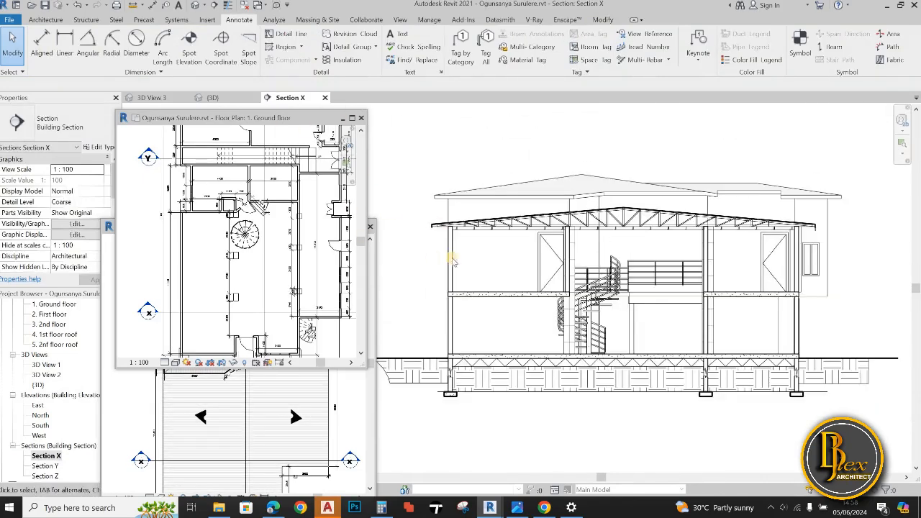
pyautogui.scroll(-2, 452, 258)
pyautogui.moveTo(452, 259); pyautogui.dragTo(493, 283, button='middle')
pyautogui.scroll(1, 628, 344)
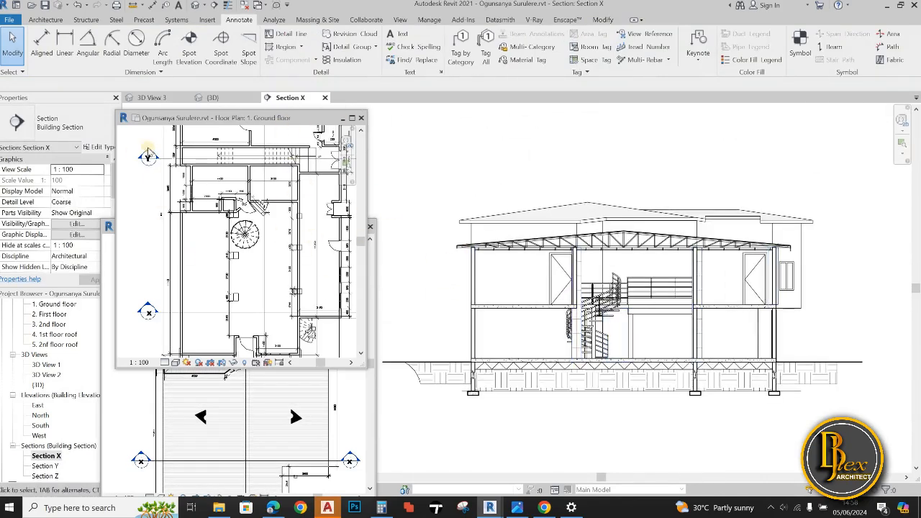
# Open Section Y and Section Z from their markers in the plan views to look at them, and return to Section X
pyautogui.doubleClick(147, 155)
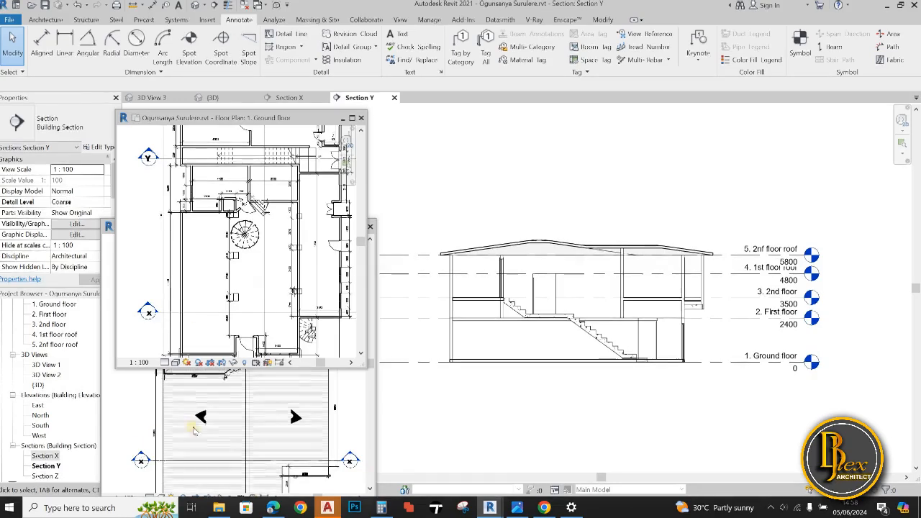
pyautogui.scroll(-3, 193, 431)
pyautogui.click(248, 392)
pyautogui.scroll(3, 249, 393)
pyautogui.doubleClick(216, 318)
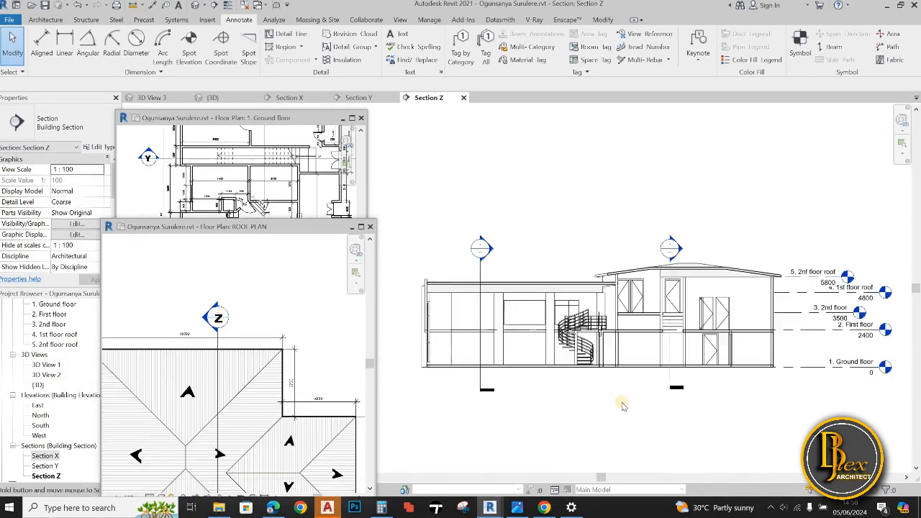
pyautogui.scroll(2, 623, 406)
pyautogui.click(301, 99)
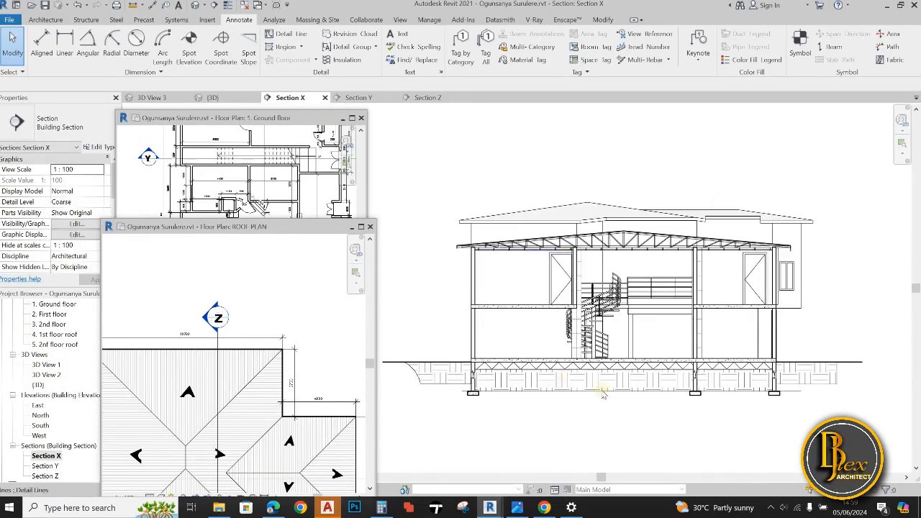
# Dock the floating ROOF PLAN and 1. Ground floor views with the other open views and bring Section X to the front
pyautogui.moveTo(297, 225); pyautogui.dragTo(534, 98)
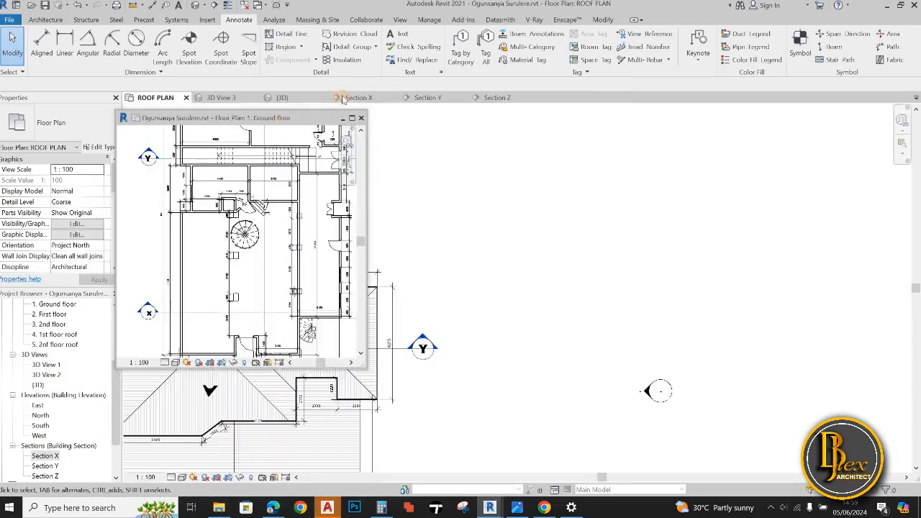
pyautogui.moveTo(324, 118); pyautogui.dragTo(403, 99)
pyautogui.click(574, 100)
pyautogui.click(433, 98)
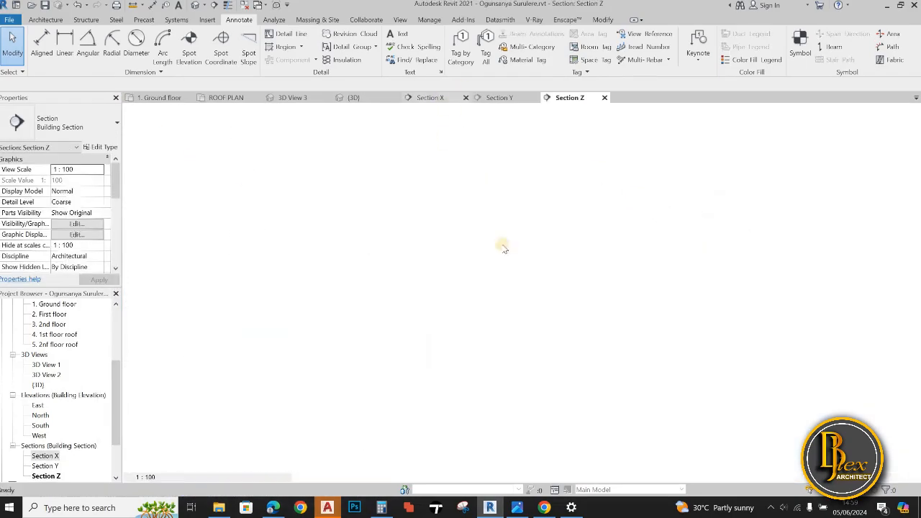
pyautogui.moveTo(364, 292); pyautogui.dragTo(331, 280, button='middle')
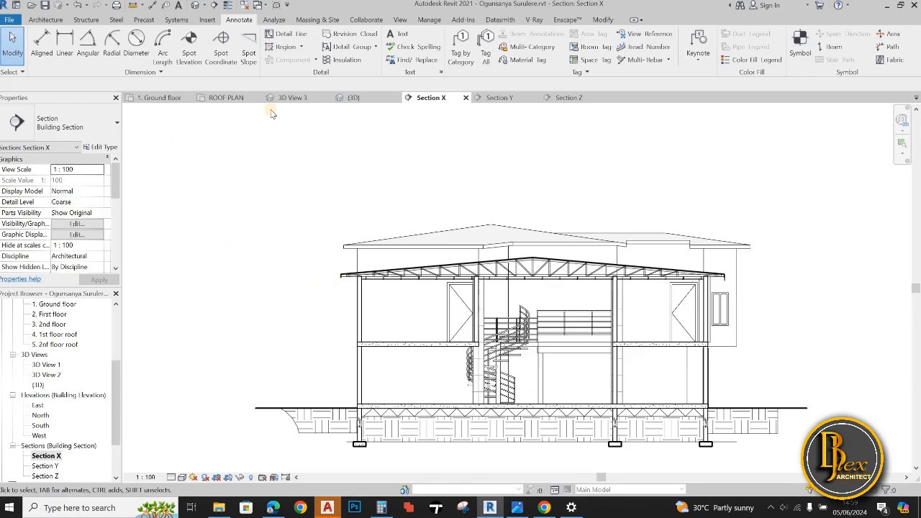
# Enable the section box in the {3D} view and cut the building back to a front-facing cross-section through the walls
pyautogui.click(353, 97)
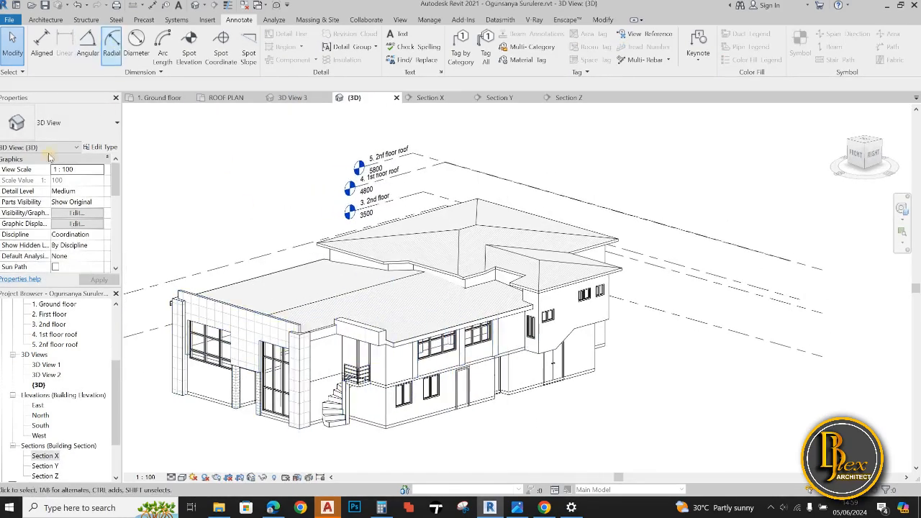
pyautogui.scroll(-3, 326, 304)
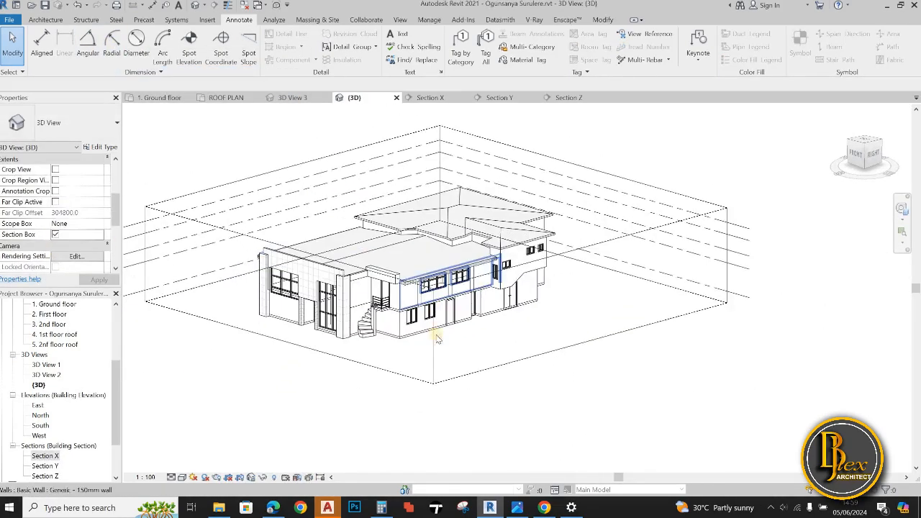
pyautogui.click(344, 286)
pyautogui.keyDown('shift'); pyautogui.moveTo(365, 290); pyautogui.dragTo(433, 415, button='middle'); pyautogui.keyUp('shift')
pyautogui.click(458, 353)
pyautogui.scroll(3, 450, 356)
pyautogui.scroll(-4, 465, 350)
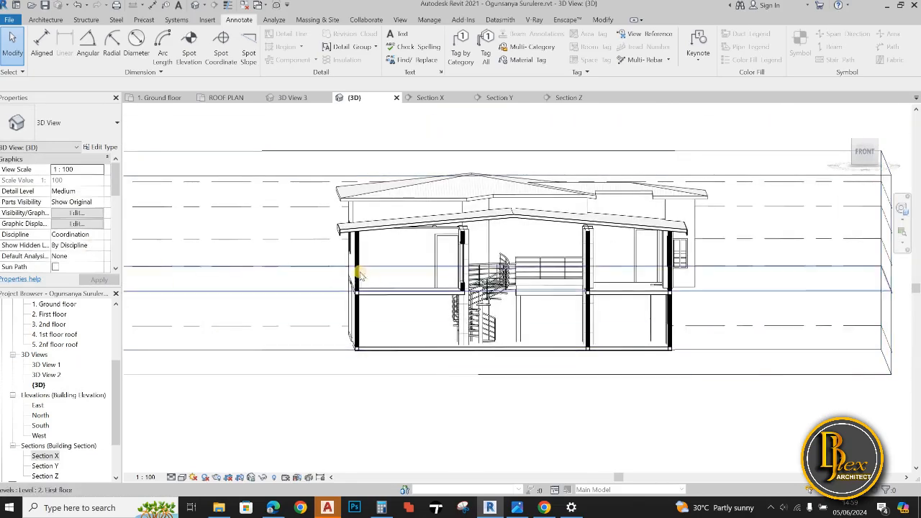
pyautogui.click(356, 326)
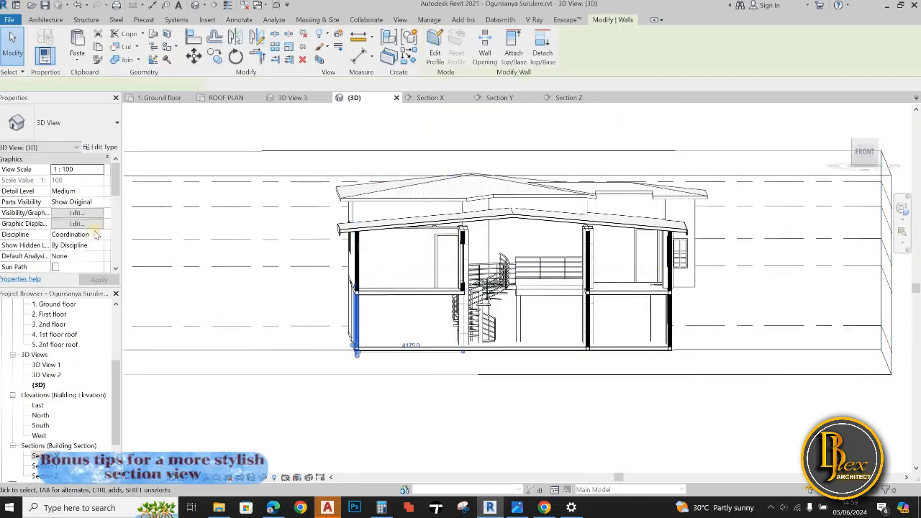
pyautogui.click(235, 307)
pyautogui.press('v')
pyautogui.press('g')
pyautogui.scroll(-15, 225, 327)
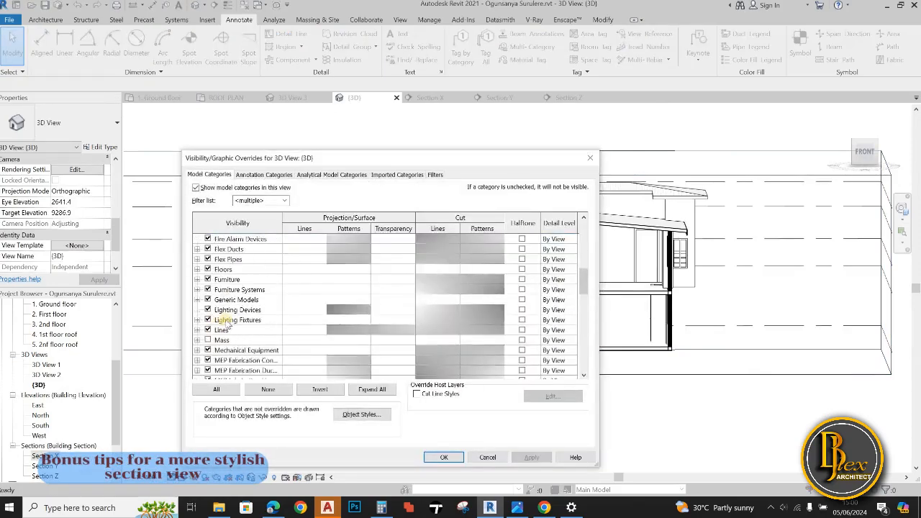
pyautogui.click(591, 160)
# In Section X's visibility/graphic overrides, set the Walls category's cut foreground pattern to <Solid fill>
pyautogui.click(433, 98)
pyautogui.press('v')
pyautogui.press('g')
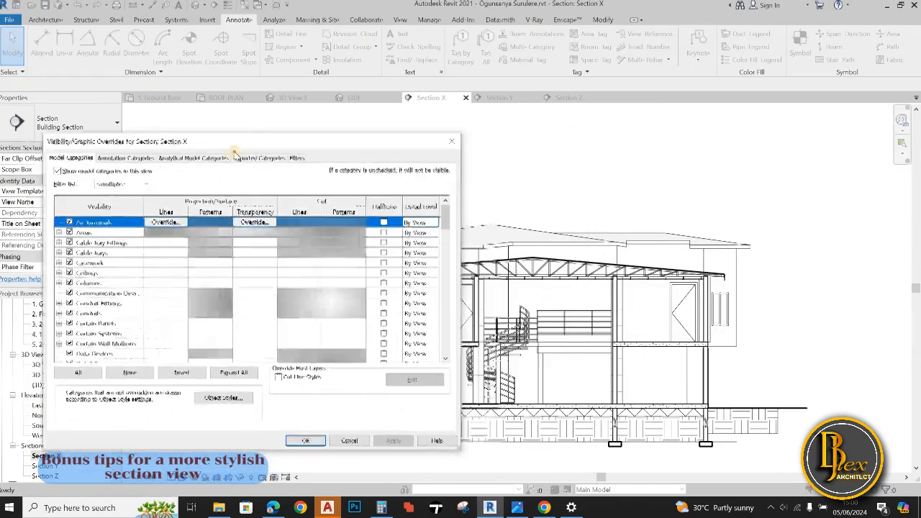
pyautogui.scroll(-20, 66, 346)
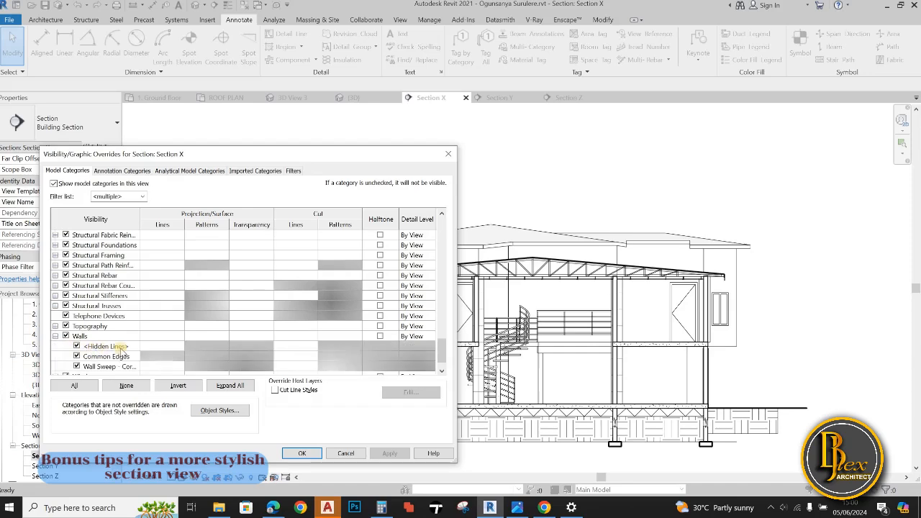
pyautogui.click(315, 339)
pyautogui.click(339, 258)
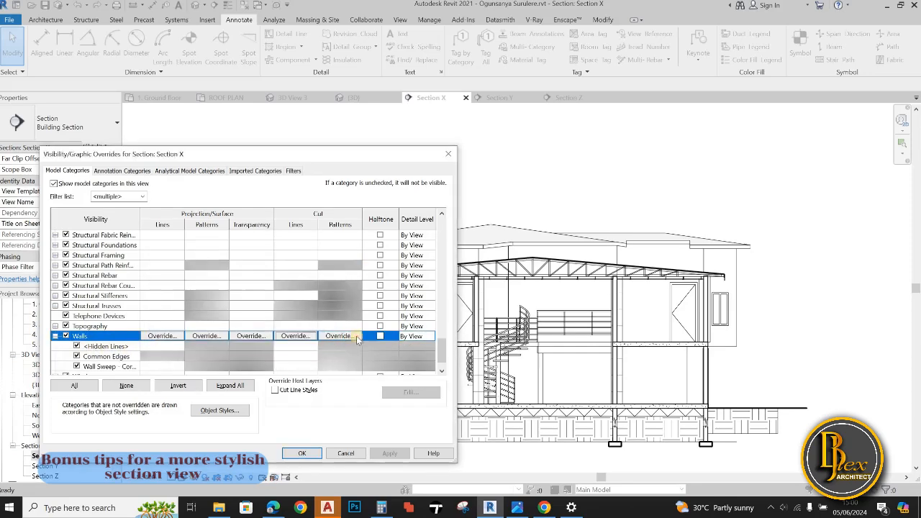
pyautogui.click(341, 336)
pyautogui.click(315, 275)
pyautogui.click(267, 20)
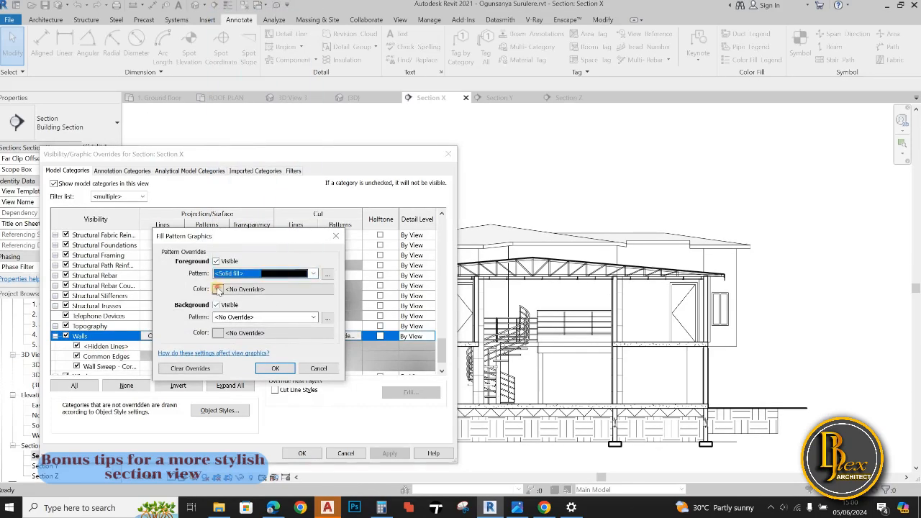
# Set the walls' cut foreground pattern color to black and apply the overrides to Section X
pyautogui.click(219, 290)
pyautogui.click(136, 293)
pyautogui.click(293, 399)
pyautogui.click(276, 368)
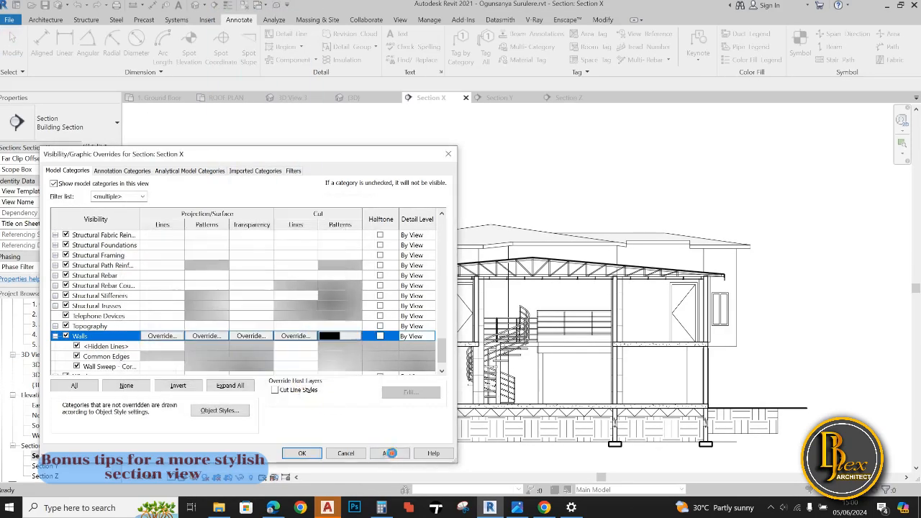
pyautogui.click(390, 452)
pyautogui.moveTo(393, 159); pyautogui.dragTo(241, 134)
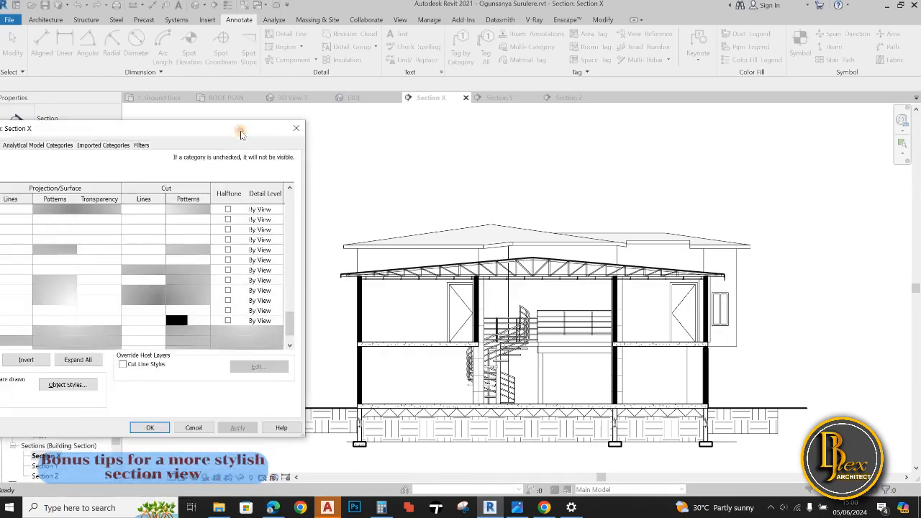
pyautogui.click(149, 427)
pyautogui.scroll(5, 351, 389)
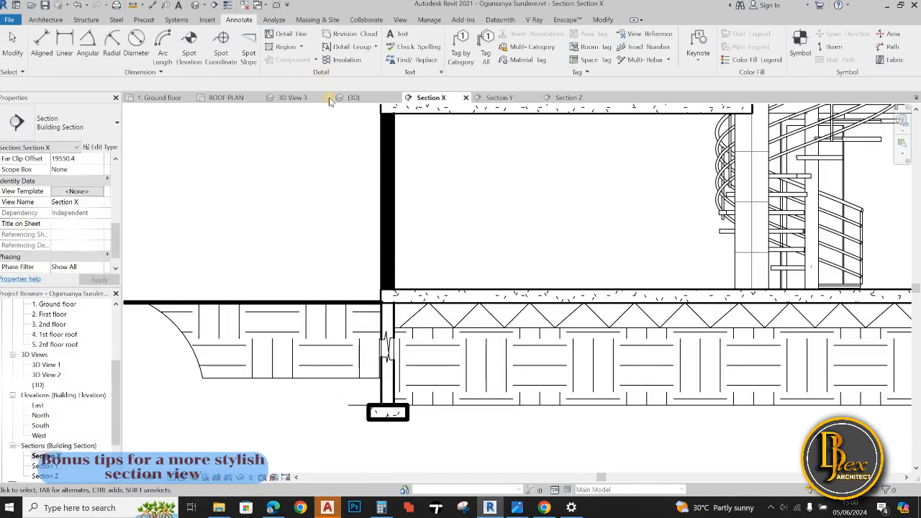
pyautogui.scroll(-6, 341, 244)
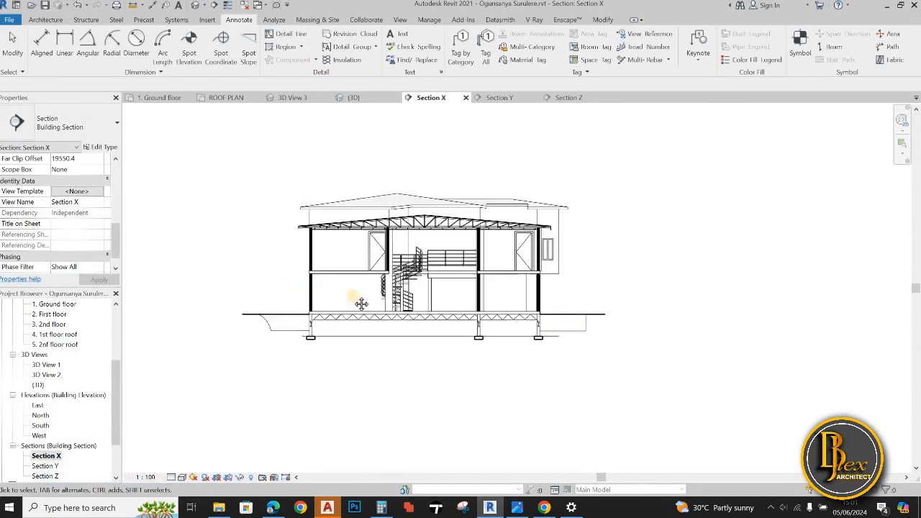
pyautogui.scroll(3, 242, 299)
pyautogui.scroll(-3, 242, 299)
pyautogui.scroll(3, 720, 389)
pyautogui.scroll(-2, 719, 389)
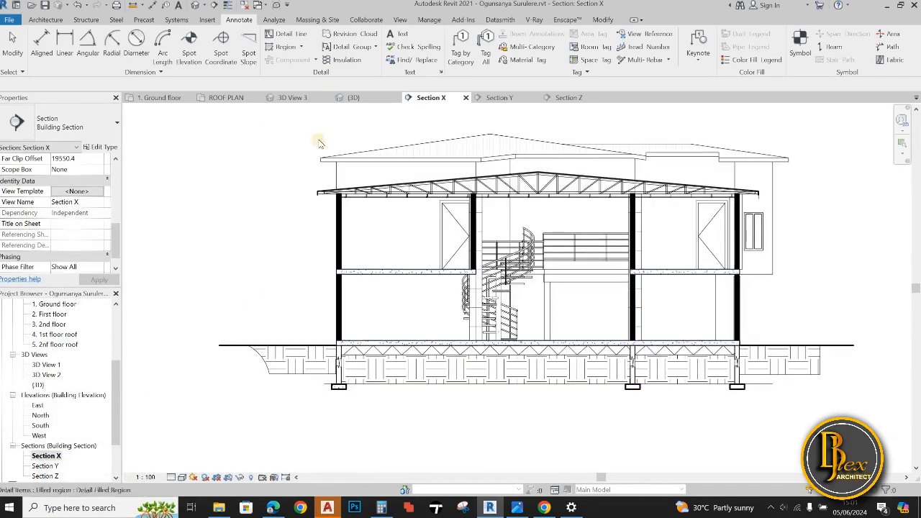
# Start a Solid Black filled region and outline the upper part of the left foundation wall down to and along its break line
pyautogui.click(295, 37)
pyautogui.click(252, 21)
pyautogui.click(282, 47)
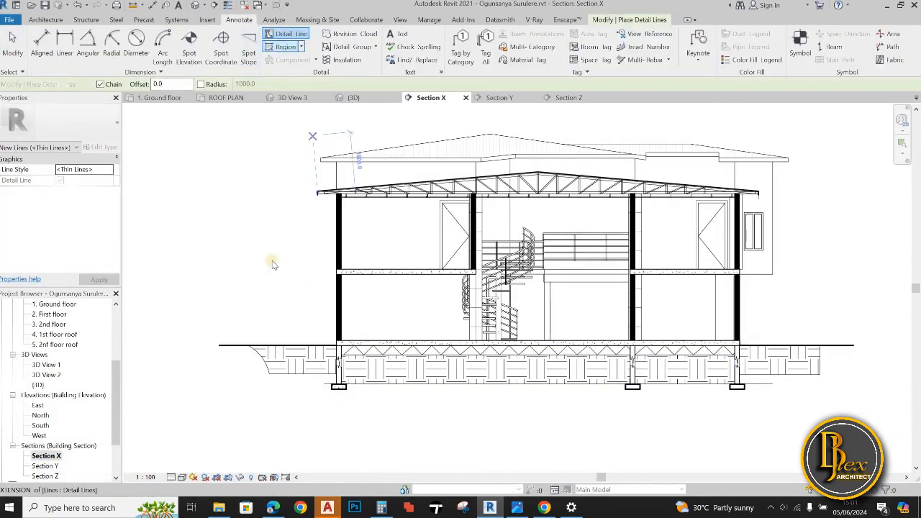
pyautogui.click(72, 122)
pyautogui.click(55, 315)
pyautogui.scroll(5, 337, 364)
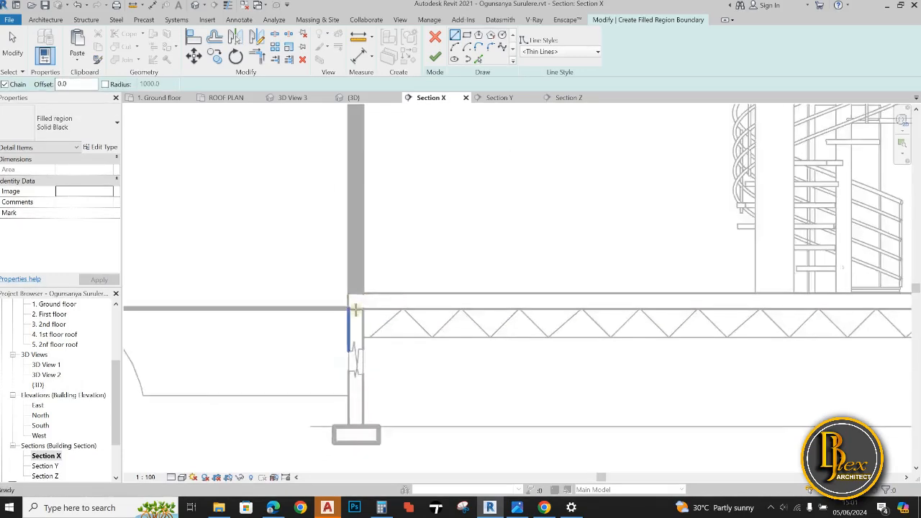
pyautogui.click(342, 297)
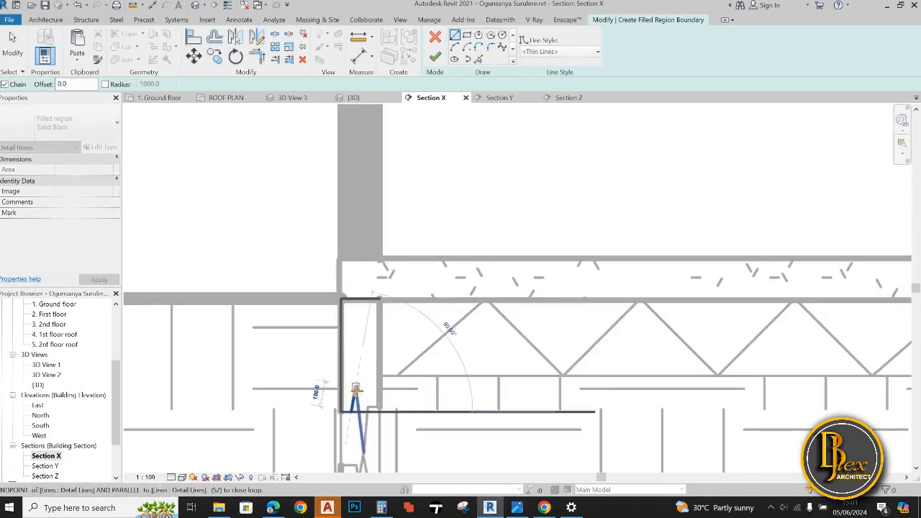
pyautogui.scroll(4, 369, 410)
pyautogui.click(367, 404)
pyautogui.click(407, 403)
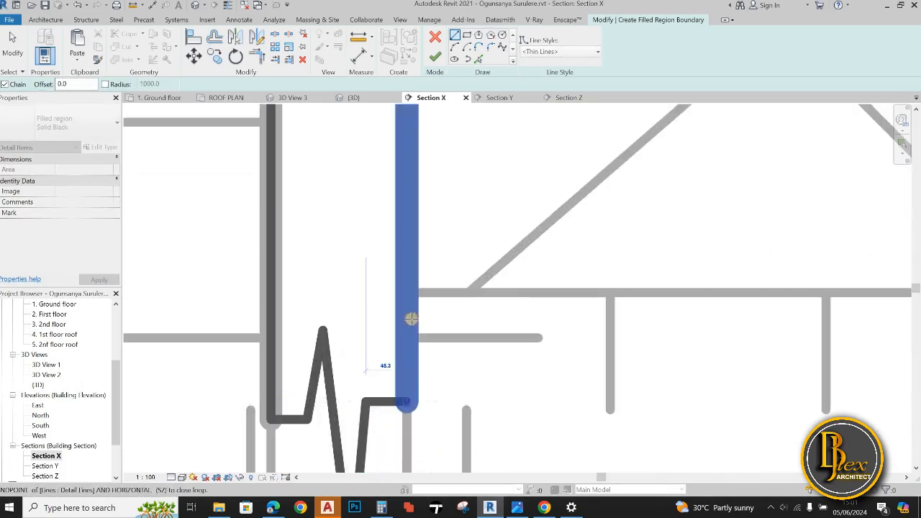
pyautogui.scroll(-2, 411, 317)
pyautogui.moveTo(408, 151); pyautogui.dragTo(406, 273, button='middle')
pyautogui.click(405, 274)
# Trace the lower break line of the left foundation wall from its outer face to its inner face
pyautogui.moveTo(425, 319); pyautogui.dragTo(438, 275, button='middle')
pyautogui.scroll(-4, 438, 275)
pyautogui.scroll(4, 421, 344)
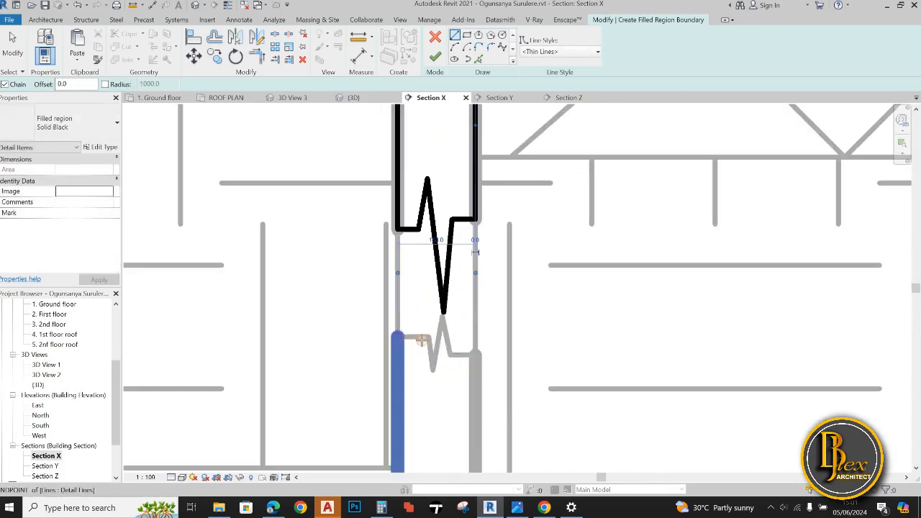
pyautogui.click(398, 335)
pyautogui.click(430, 335)
pyautogui.scroll(2, 432, 364)
pyautogui.click(432, 376)
pyautogui.click(453, 270)
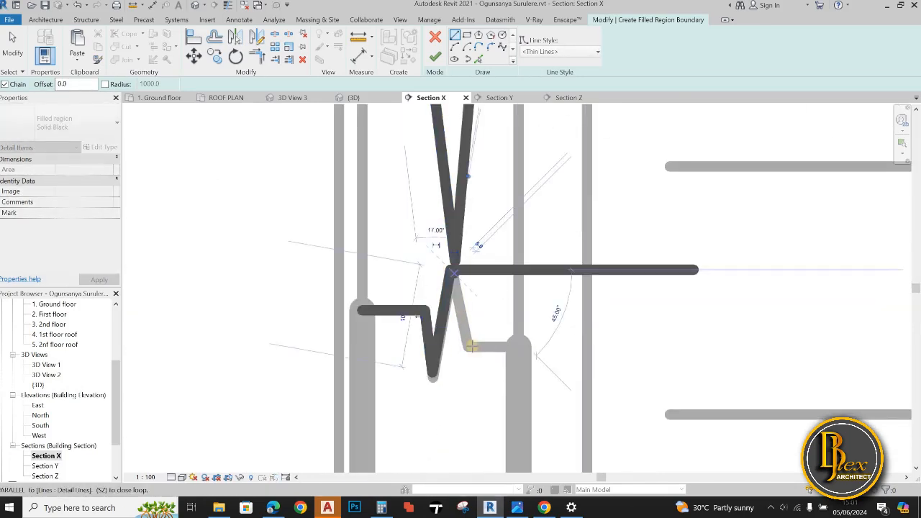
pyautogui.click(469, 347)
pyautogui.click(518, 347)
# Close the lower outline of the left foundation wall along its inner face, the top of the footing and its outer face
pyautogui.scroll(-5, 526, 298)
pyautogui.moveTo(509, 366); pyautogui.dragTo(524, 359, button='middle')
pyautogui.scroll(3, 524, 358)
pyautogui.click(526, 371)
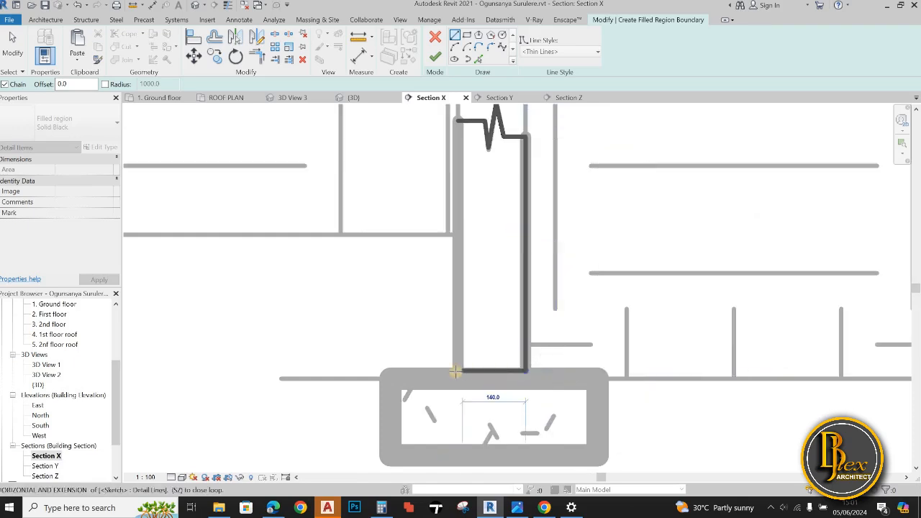
pyautogui.click(455, 371)
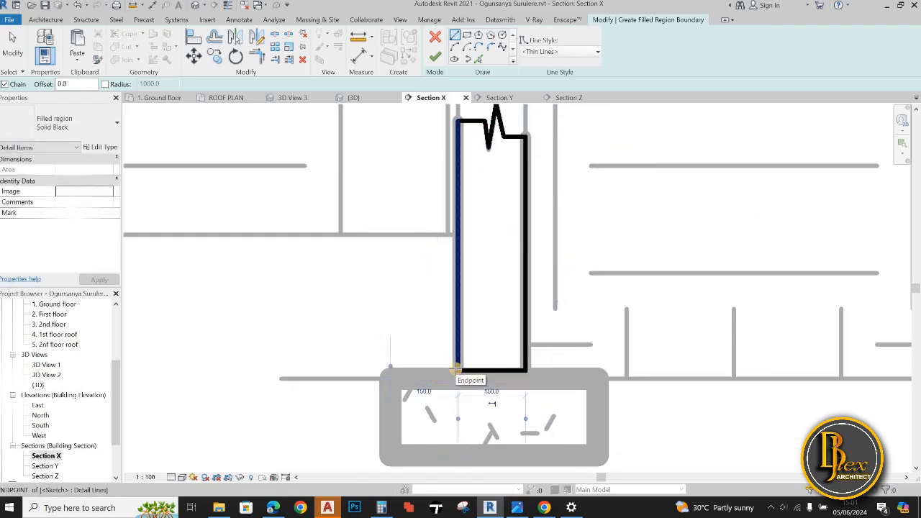
# Try outlining the footing beneath the left foundation wall, discard that outline and finish the Solid Black filled region
pyautogui.click(389, 461)
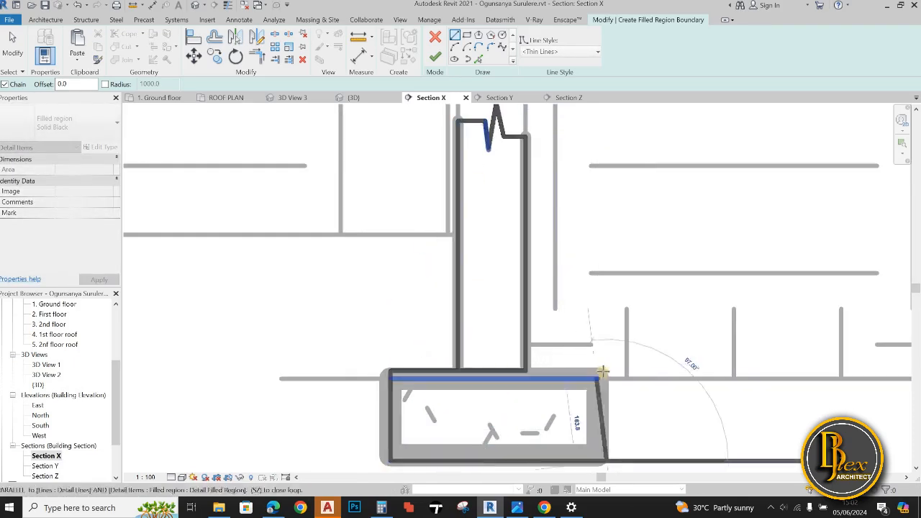
pyautogui.click(562, 381)
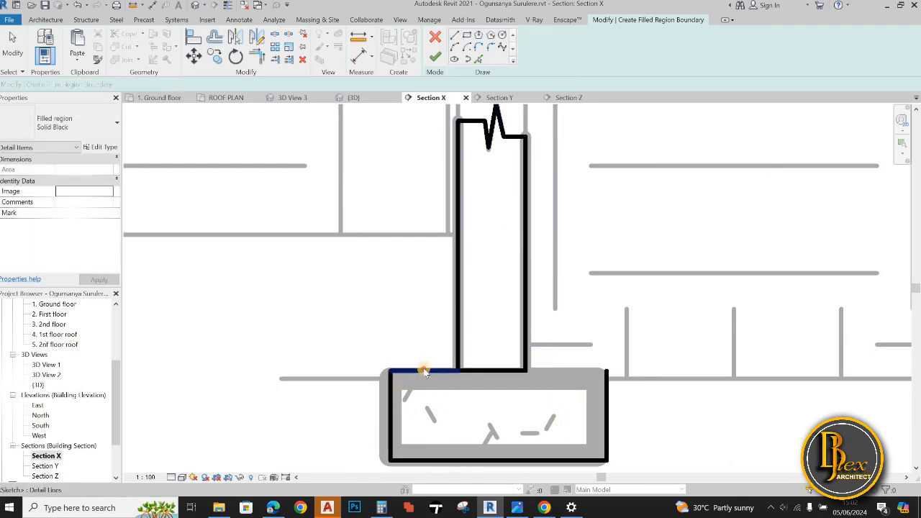
pyautogui.scroll(-8, 618, 429)
pyautogui.click(436, 57)
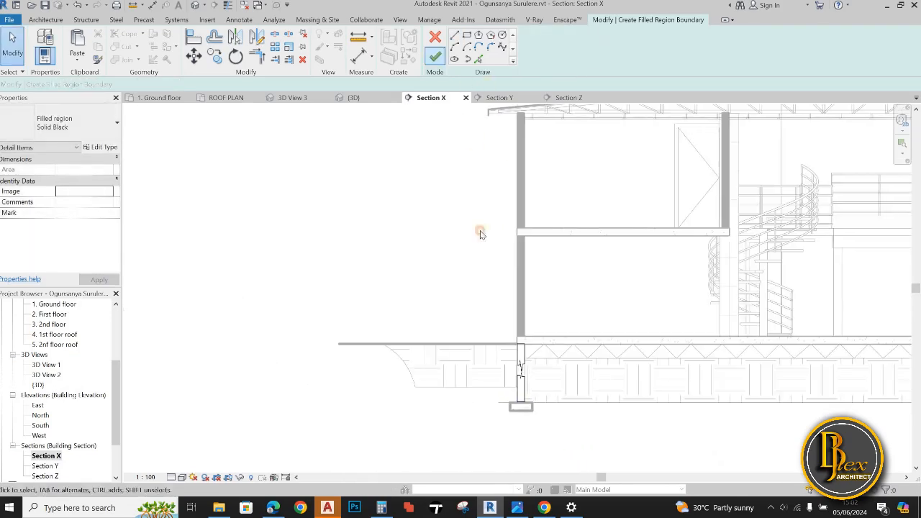
# Examine the black fill of the left foundation wall against the other foundation walls and footings in Section X
pyautogui.click(580, 421)
pyautogui.scroll(-2, 513, 421)
pyautogui.scroll(-2, 560, 419)
pyautogui.scroll(8, 534, 419)
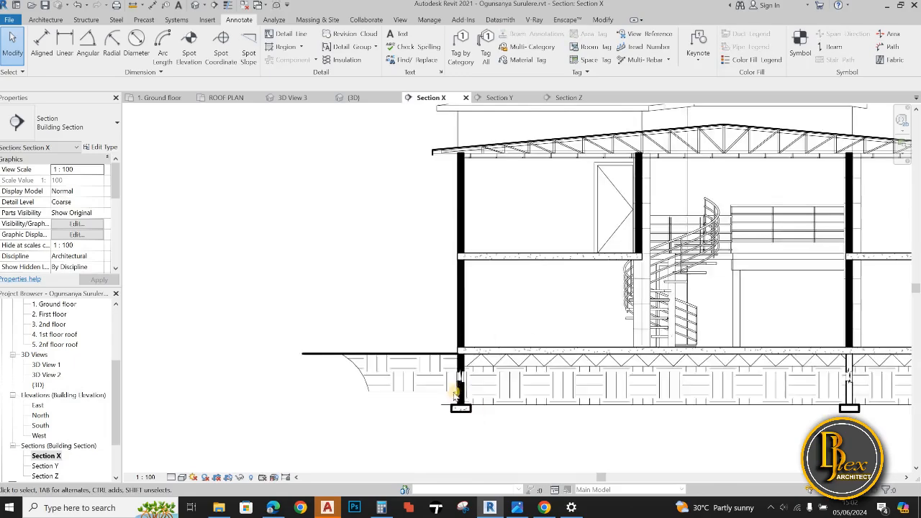
pyautogui.scroll(-4, 551, 418)
pyautogui.moveTo(593, 416); pyautogui.dragTo(453, 418, button='middle')
pyautogui.scroll(1, 705, 415)
pyautogui.moveTo(707, 415); pyautogui.dragTo(554, 430, button='middle')
pyautogui.scroll(-1, 662, 425)
pyautogui.moveTo(176, 444); pyautogui.dragTo(319, 421, button='middle')
# Undo the Solid Black filled region of the left foundation wall together with all its sketch lines
pyautogui.doubleClick(326, 416)
pyautogui.scroll(6, 424, 406)
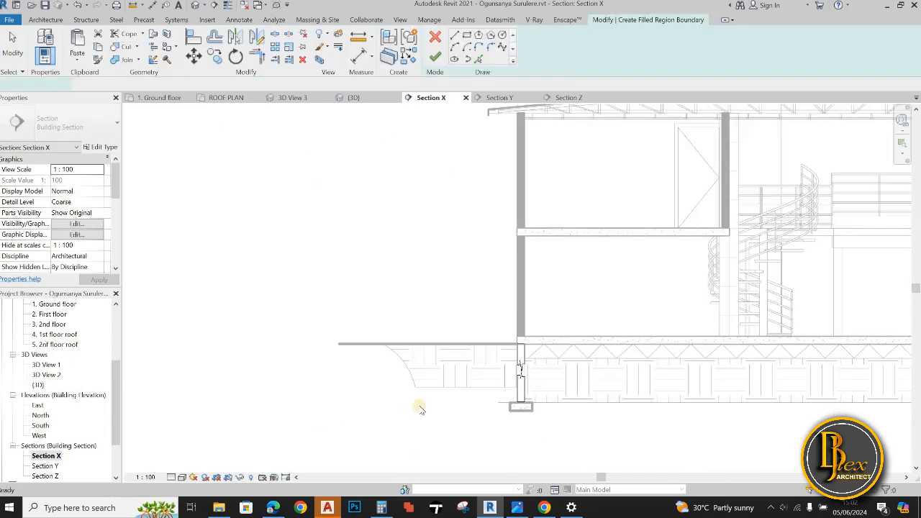
pyautogui.scroll(-5, 432, 408)
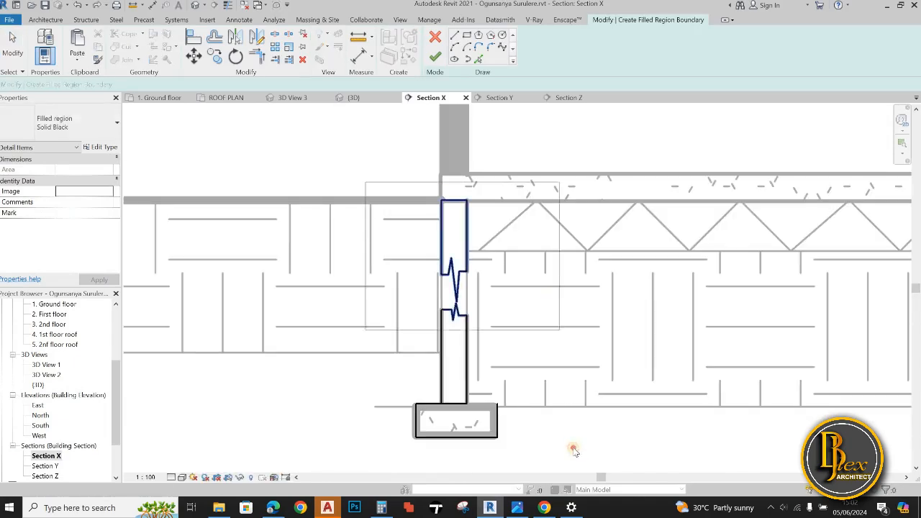
pyautogui.press('Delete')
pyautogui.click(78, 6)
pyautogui.click(79, 6)
pyautogui.click(79, 6)
pyautogui.click(78, 6)
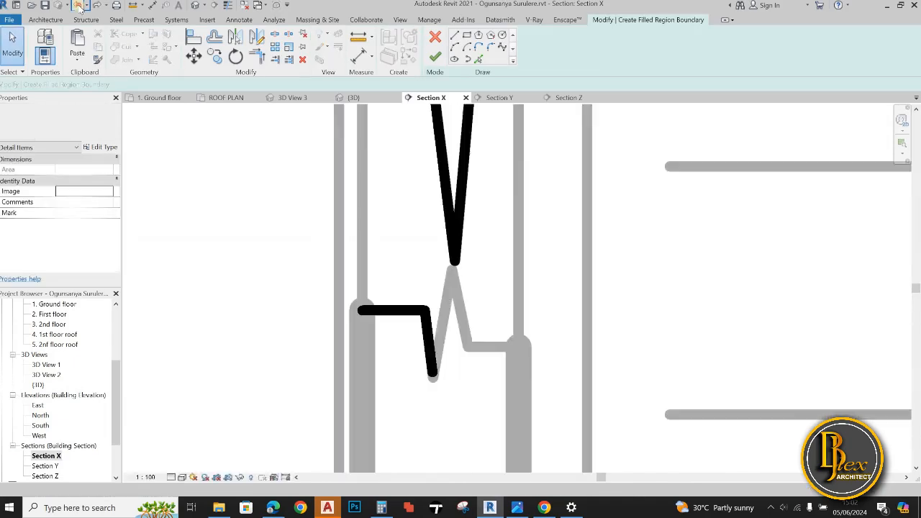
pyautogui.click(78, 5)
pyautogui.click(79, 6)
pyautogui.click(78, 6)
pyautogui.click(78, 6)
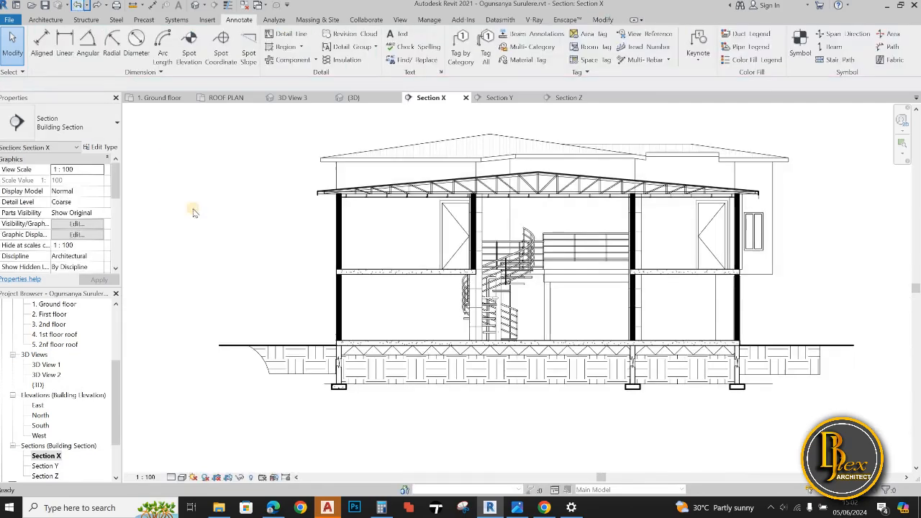
# Remove the solid fill from the Walls category's cut foreground pattern in Section X's visibility/graphic overrides and apply the change
pyautogui.press('v')
pyautogui.press('v')
pyautogui.scroll(-15, 180, 273)
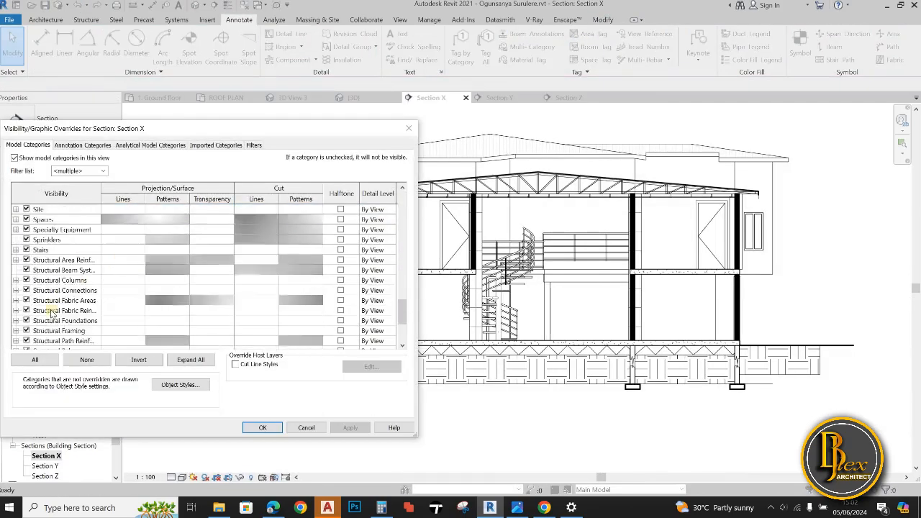
pyautogui.click(319, 321)
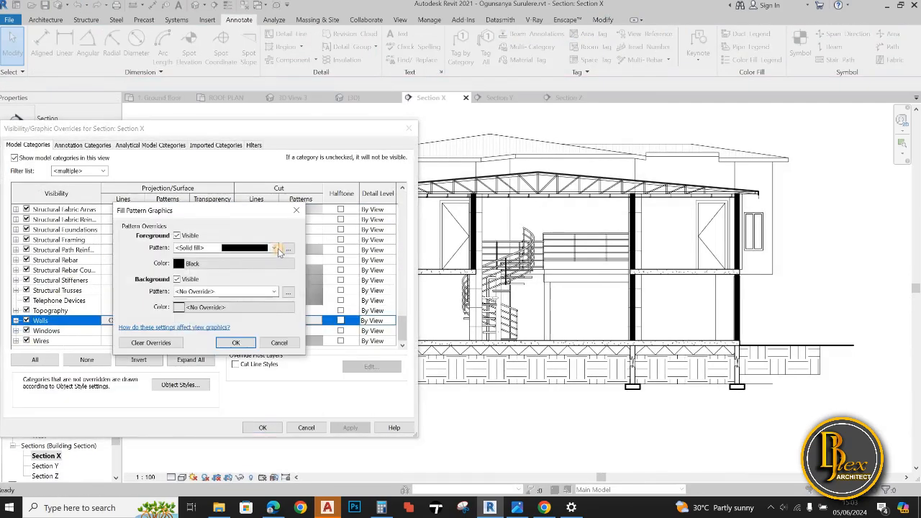
pyautogui.click(274, 249)
pyautogui.scroll(1, 223, 263)
pyautogui.click(212, 257)
pyautogui.click(234, 342)
pyautogui.click(352, 426)
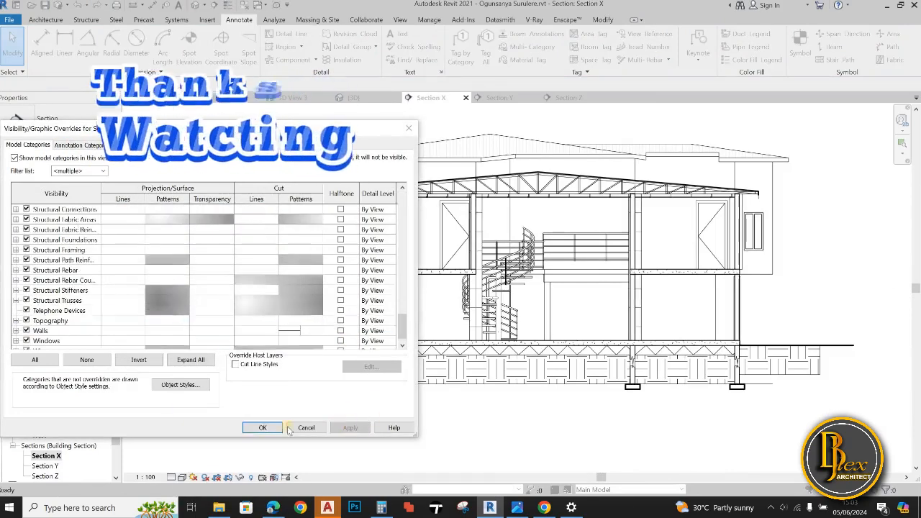
pyautogui.click(267, 427)
pyautogui.moveTo(367, 425); pyautogui.dragTo(352, 437, button='middle')
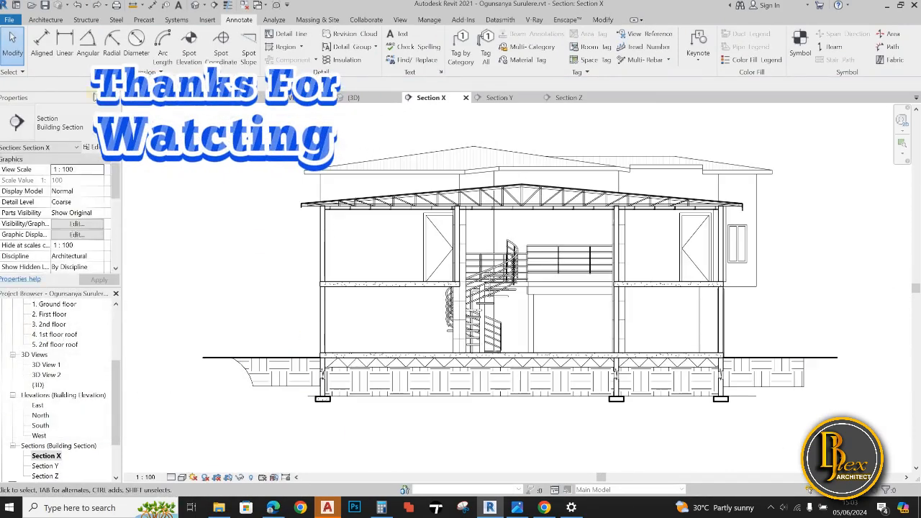